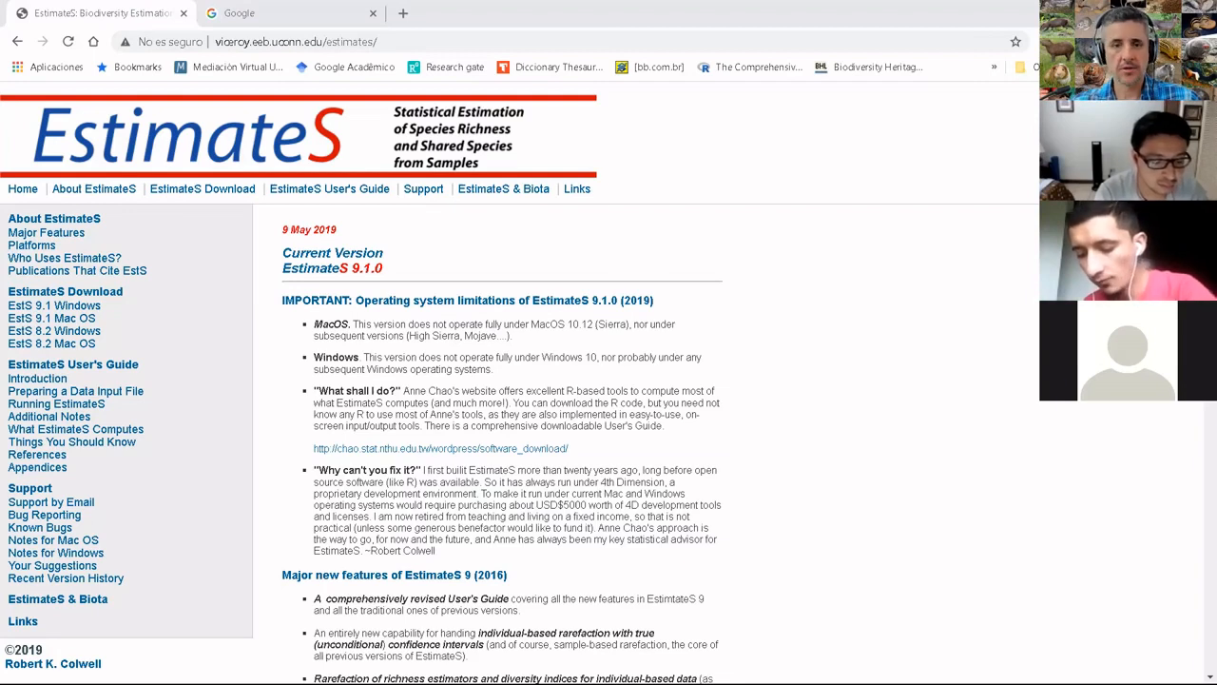
# - Open the EstimateS User's Guide from the EstimateS home page
pyautogui.scroll(-1, 608, 380)
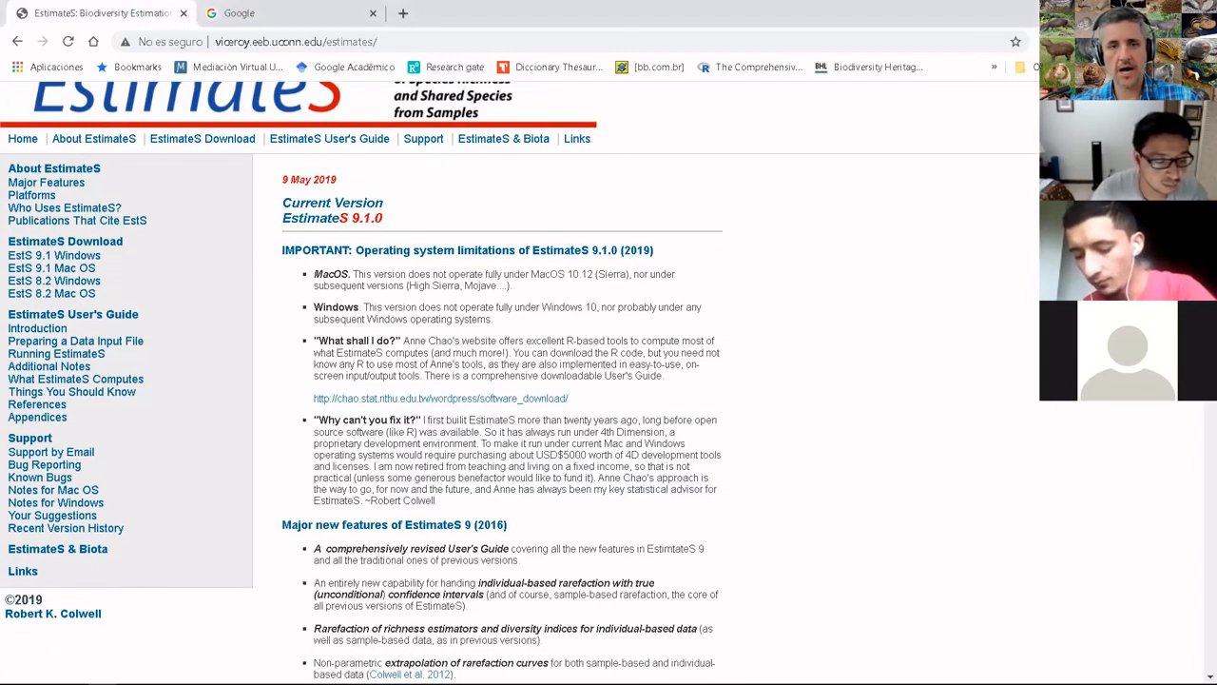
pyautogui.scroll(1, 587, 224)
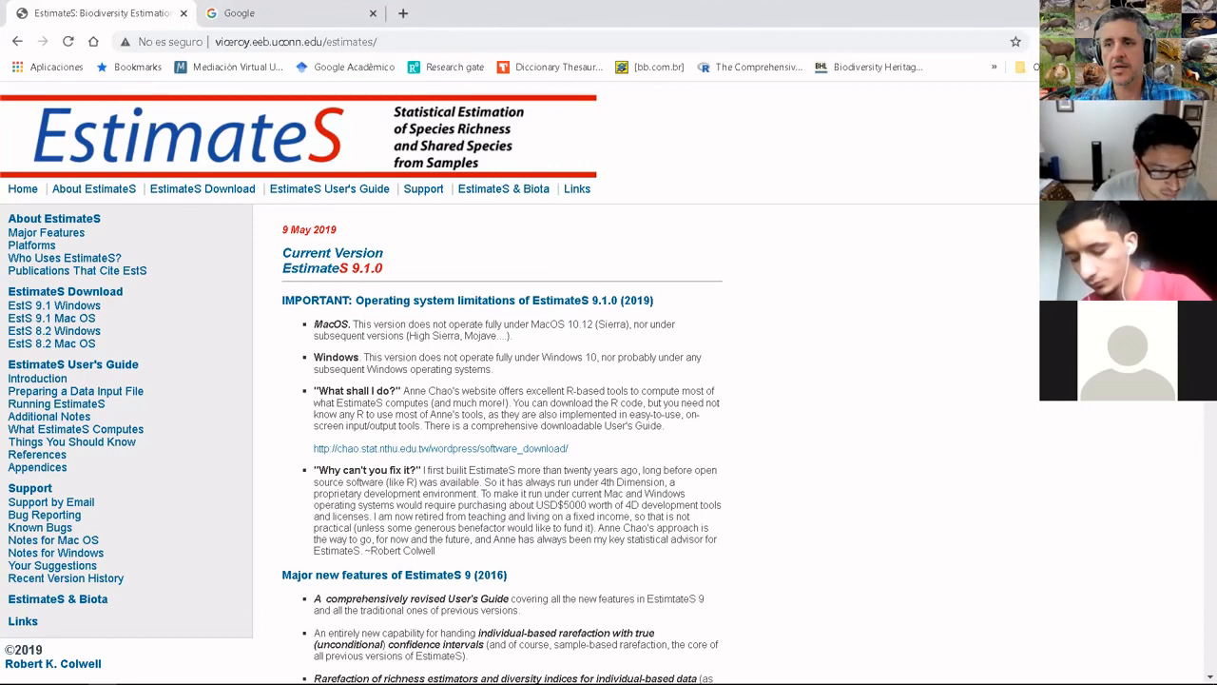
pyautogui.scroll(-1, 517, 380)
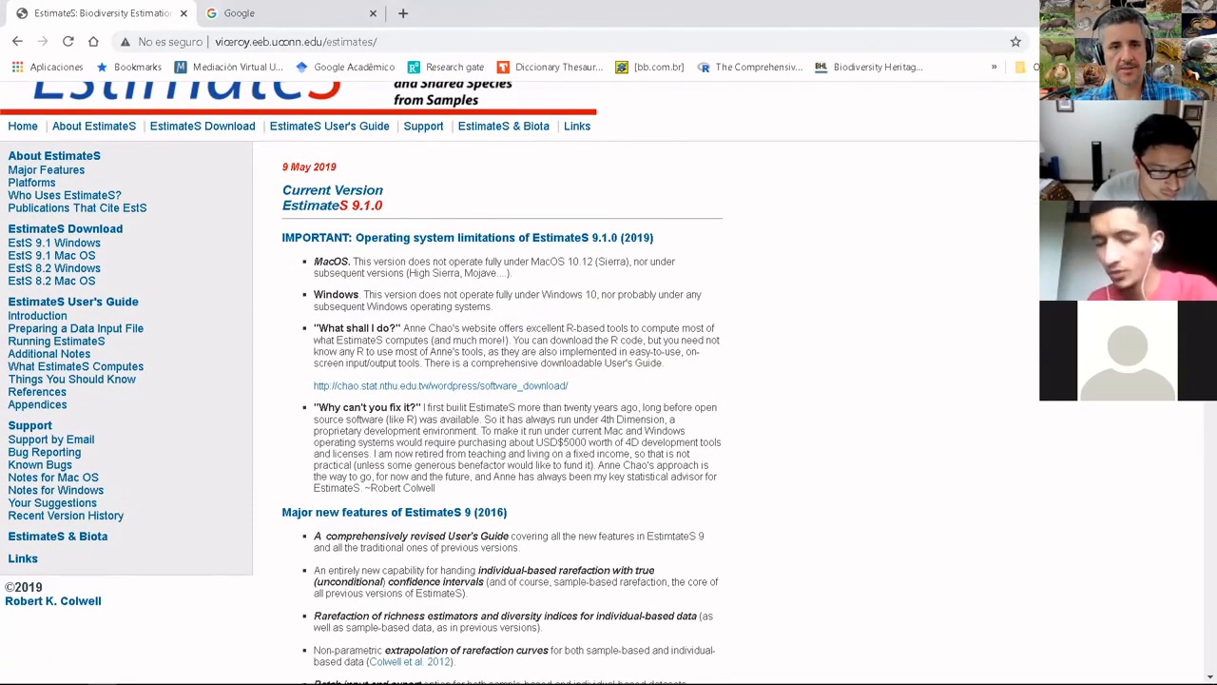
pyautogui.scroll(-1, 518, 381)
pyautogui.scroll(1, 869, 237)
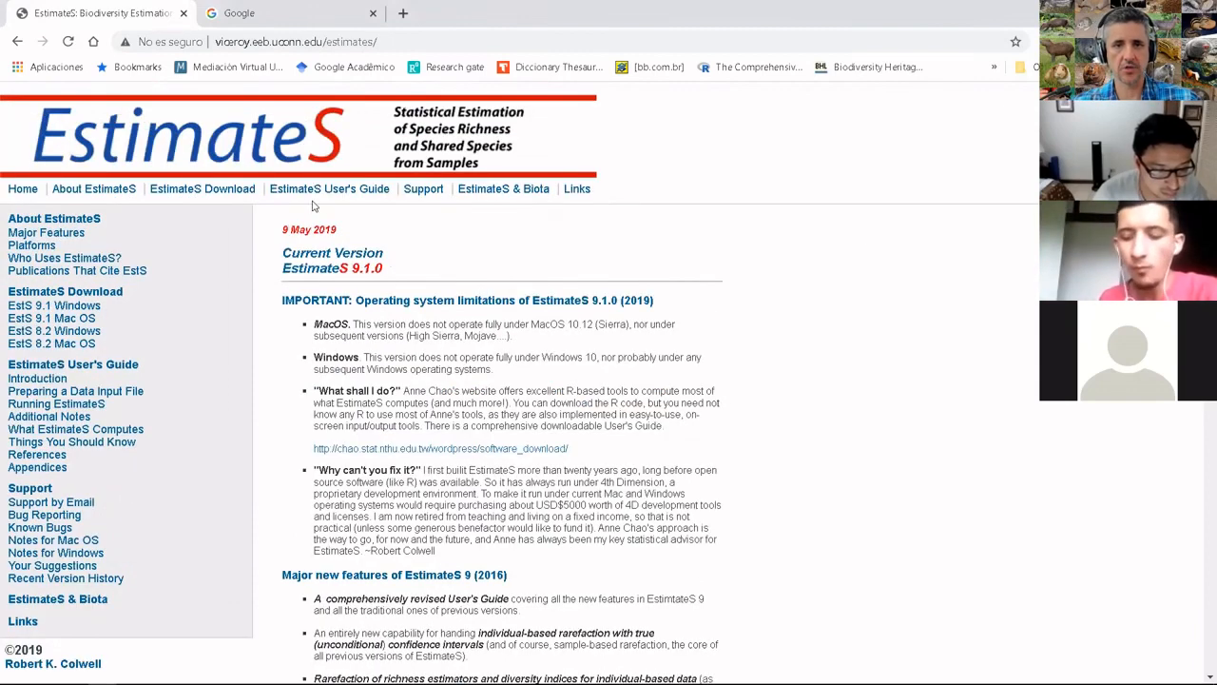
pyautogui.click(344, 190)
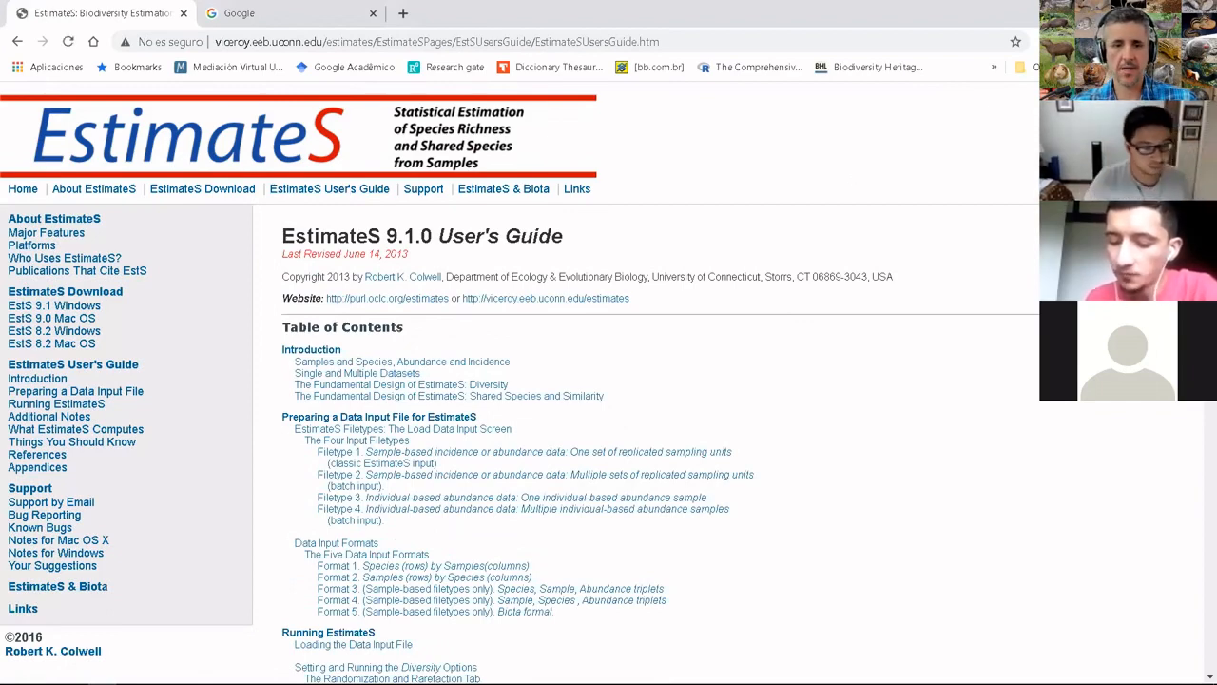
# - Look through the User's Guide table of contents, covering input filetypes, data formats, running EstimateS and the additional notes
pyautogui.scroll(-2, 370, 376)
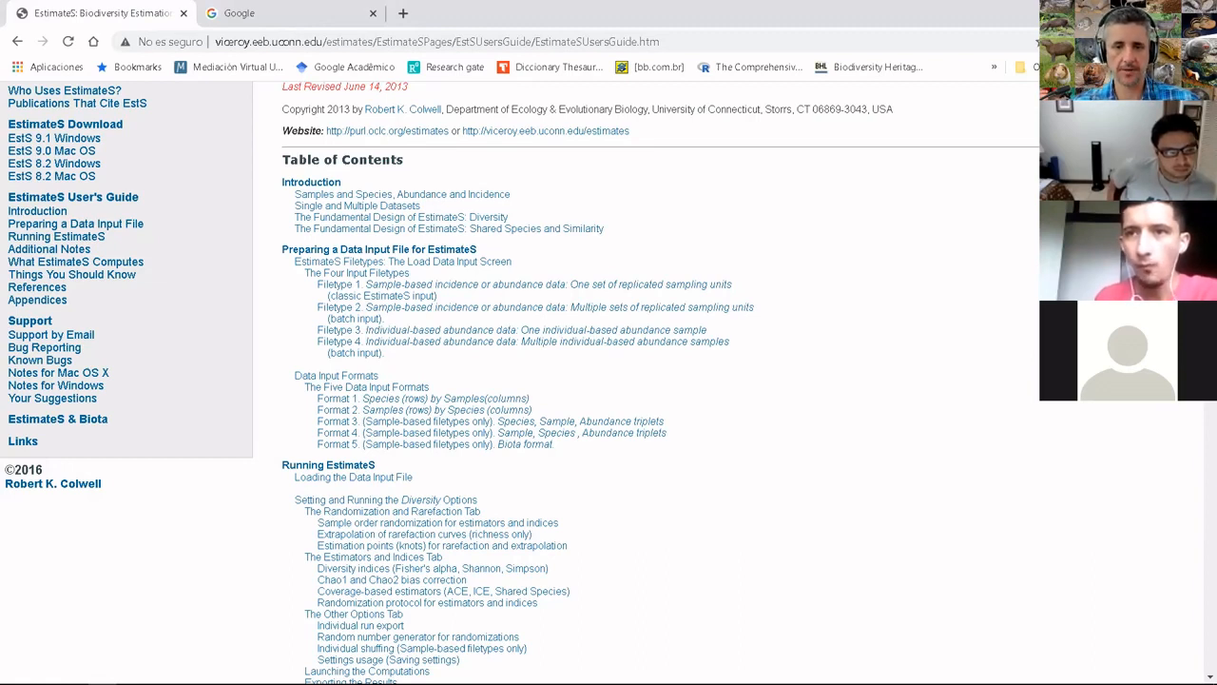
pyautogui.scroll(-2, 608, 380)
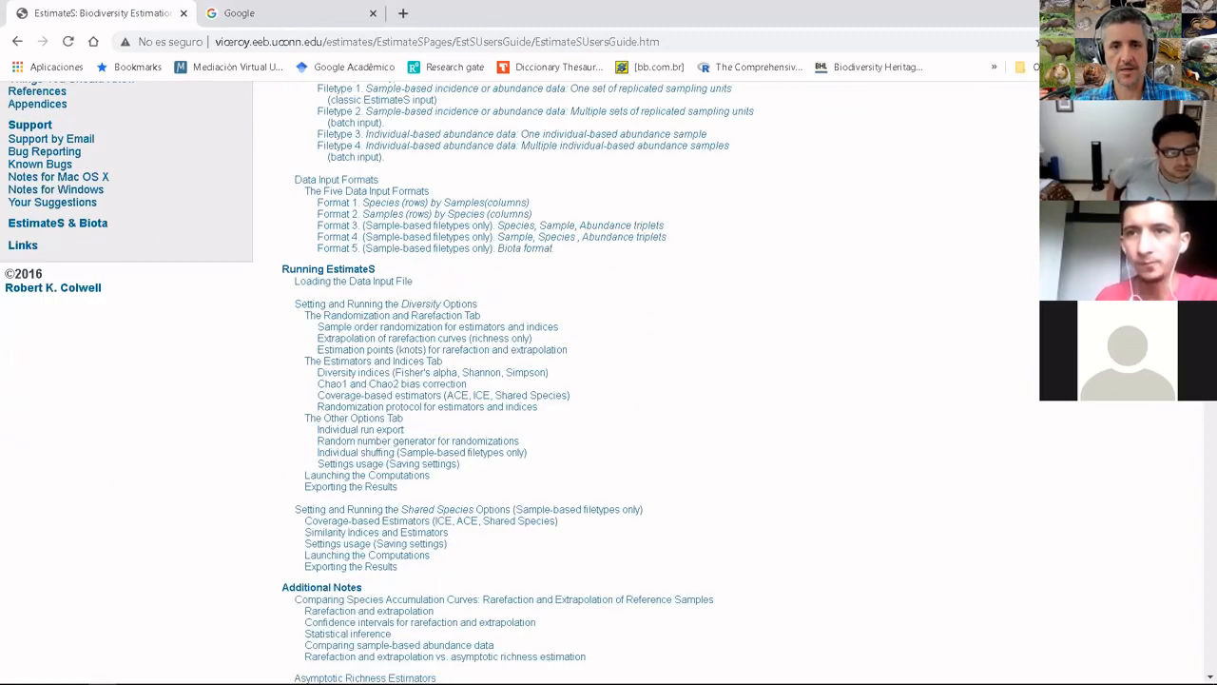
pyautogui.scroll(-2, 608, 380)
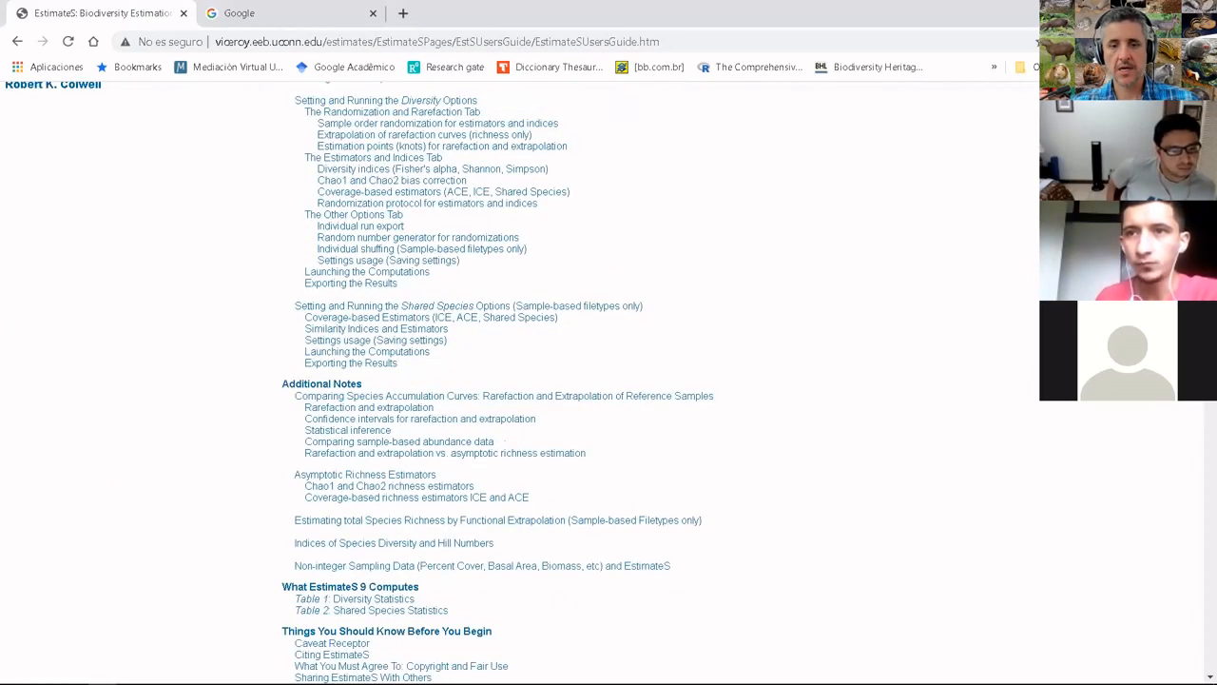
pyautogui.scroll(-1, 609, 380)
pyautogui.scroll(4, 609, 381)
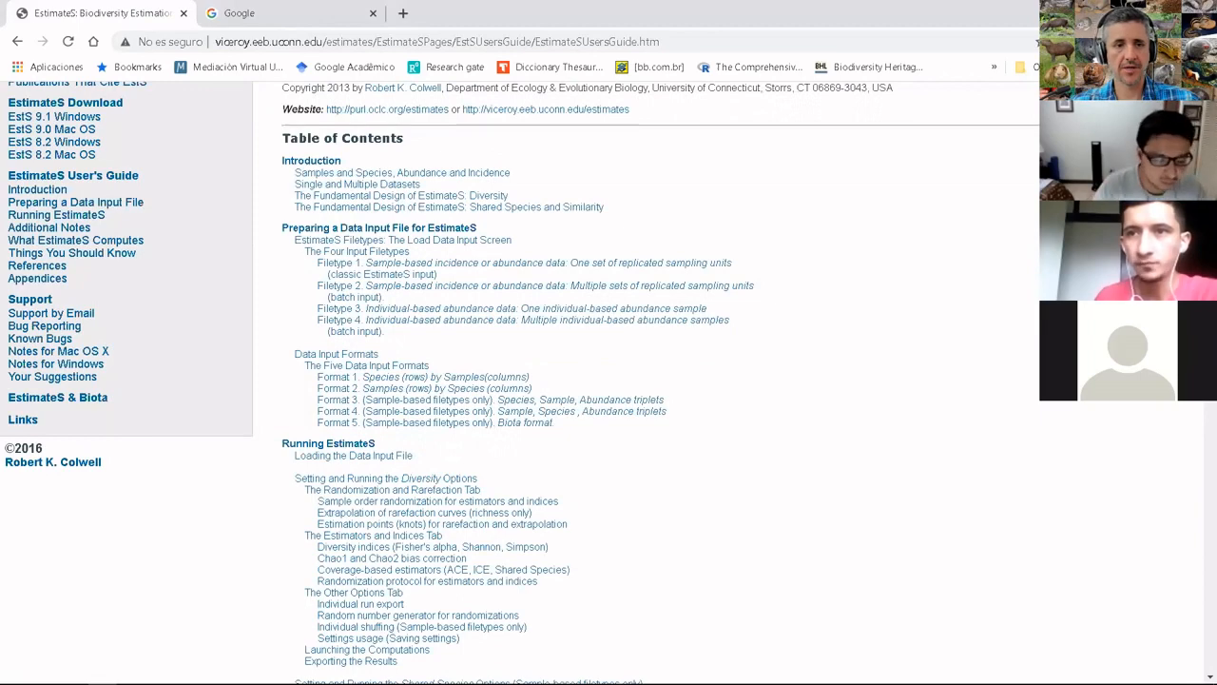
pyautogui.scroll(2, 608, 381)
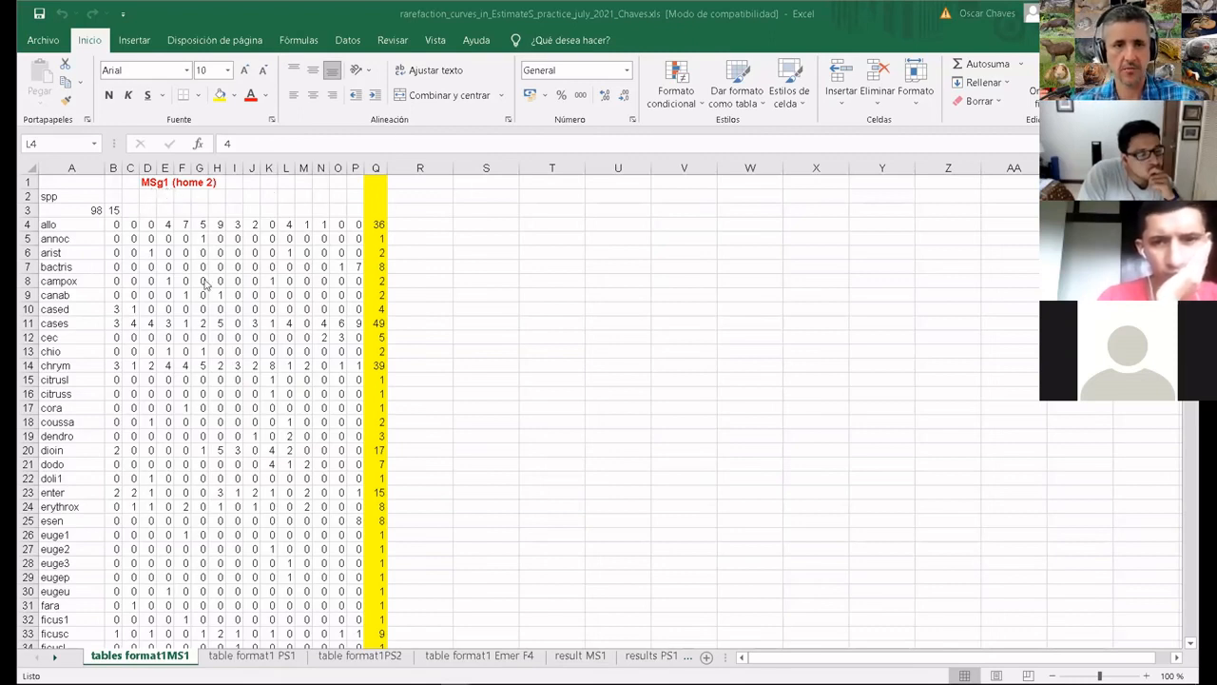
# - Examine the MSg1 (home 2) table's layout: the allo row's samples B4:P4, sample column B and species cell A5
pyautogui.click(117, 229)
pyautogui.click(116, 225)
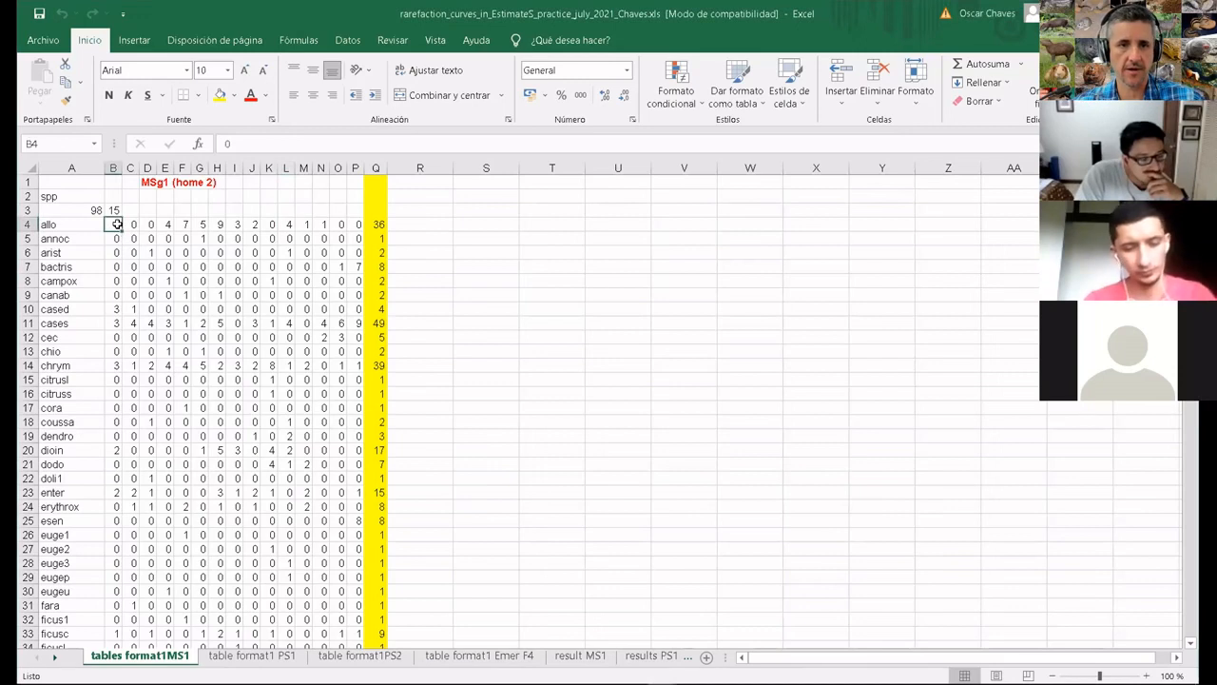
pyautogui.moveTo(116, 224); pyautogui.dragTo(356, 223)
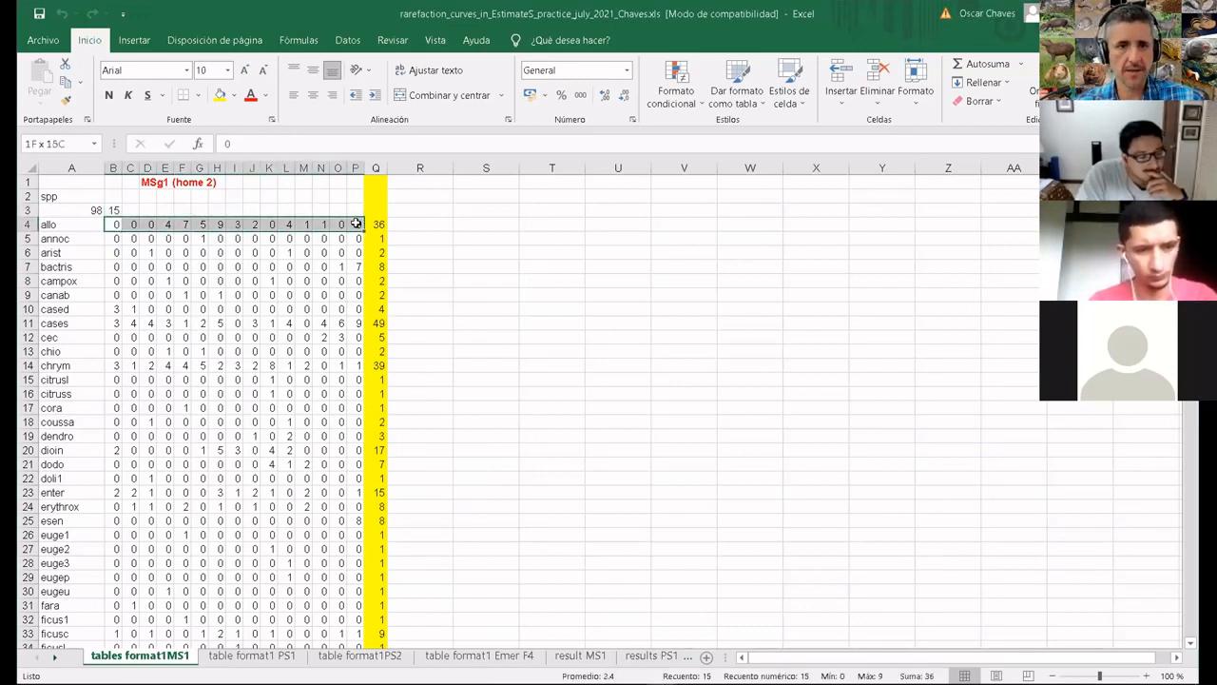
pyautogui.click(112, 168)
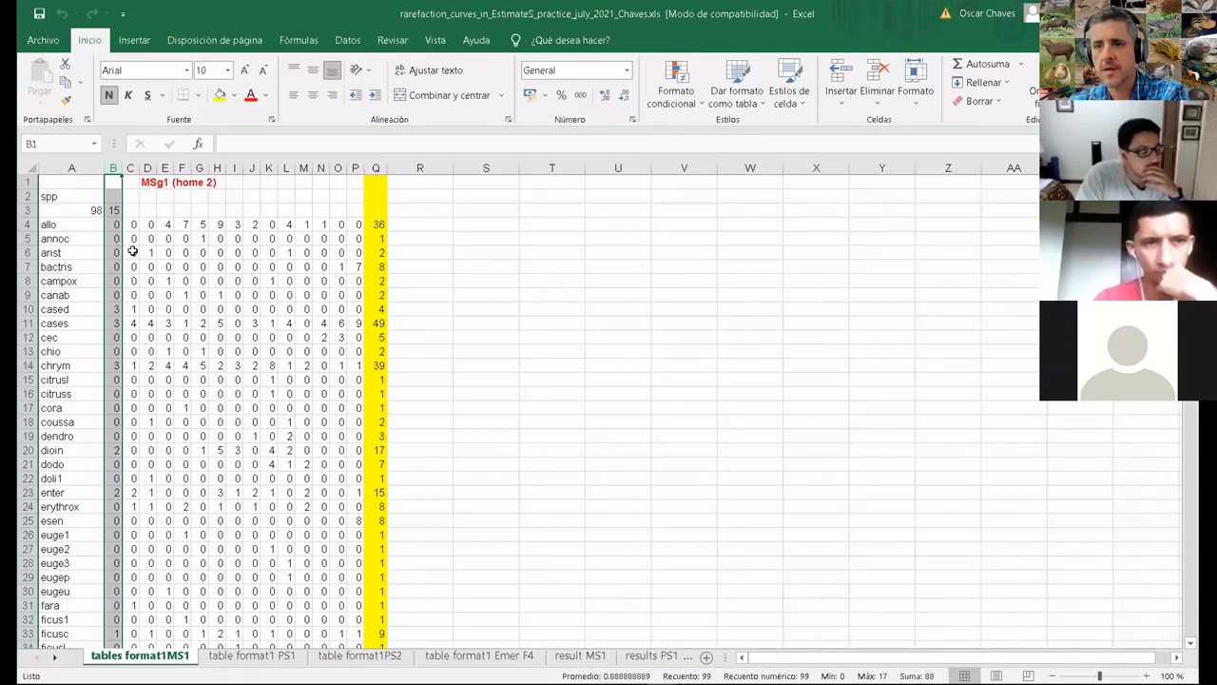
pyautogui.click(56, 238)
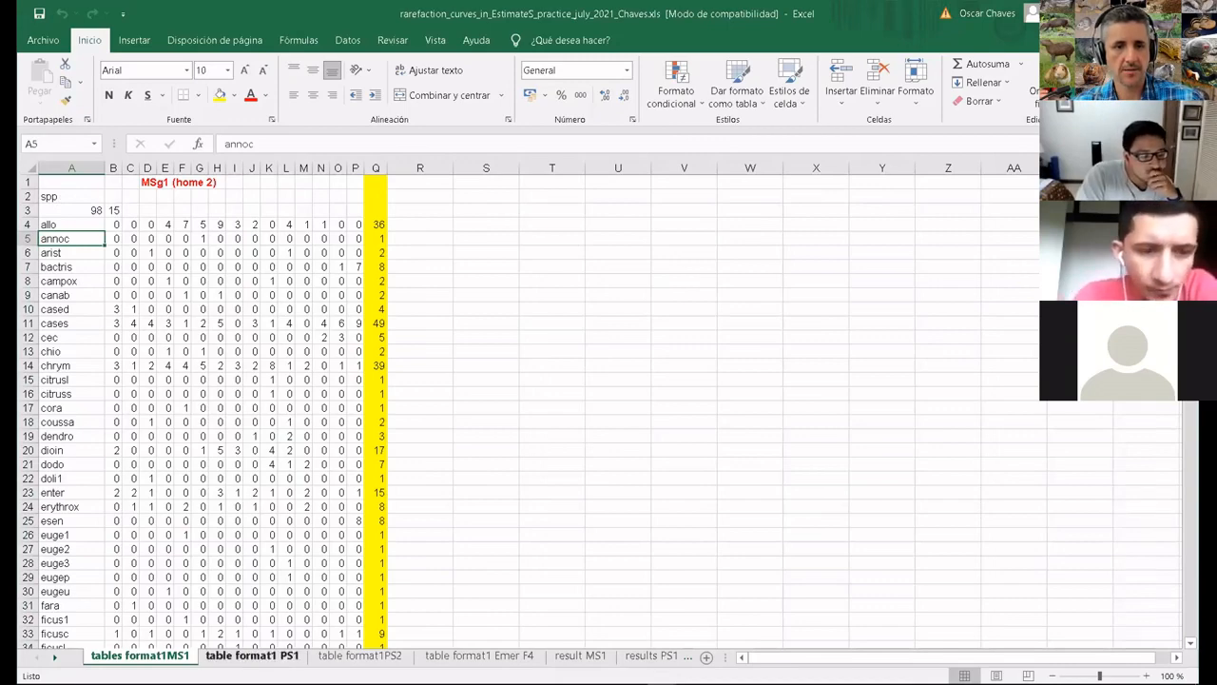
# - Inspect the upper part of the tables format1MS1 input block, A3:H9, and its species-count cell A3
pyautogui.click(252, 656)
pyautogui.click(161, 656)
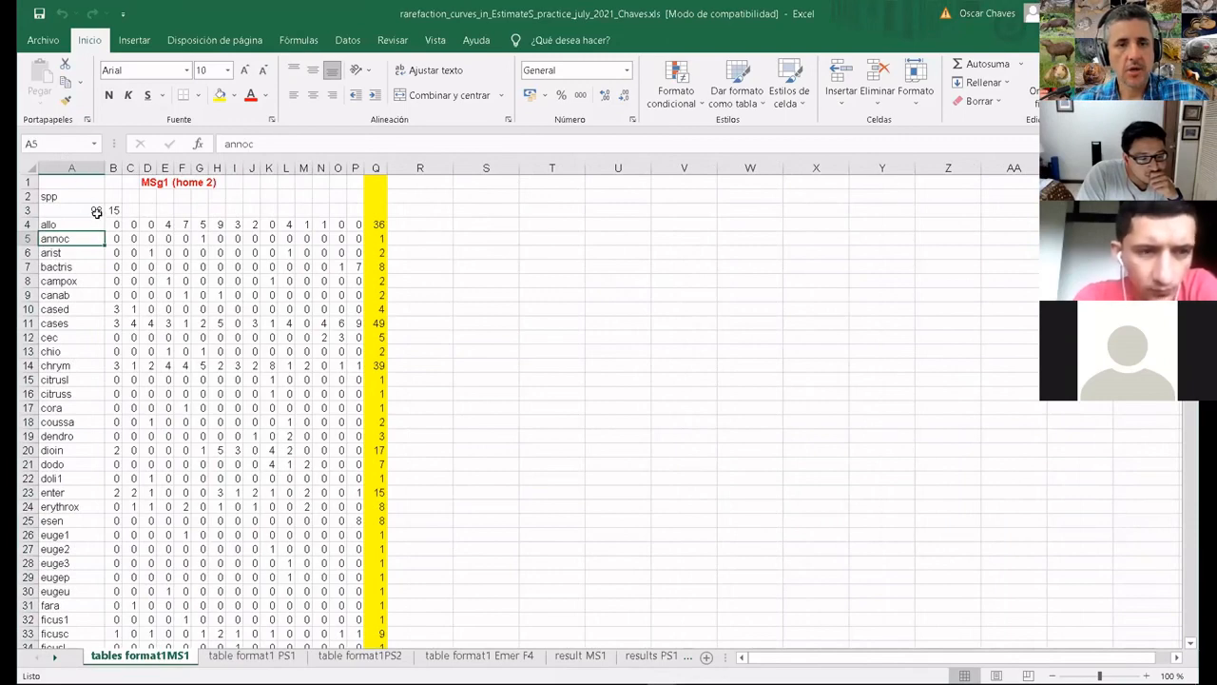
pyautogui.moveTo(97, 209); pyautogui.dragTo(220, 296)
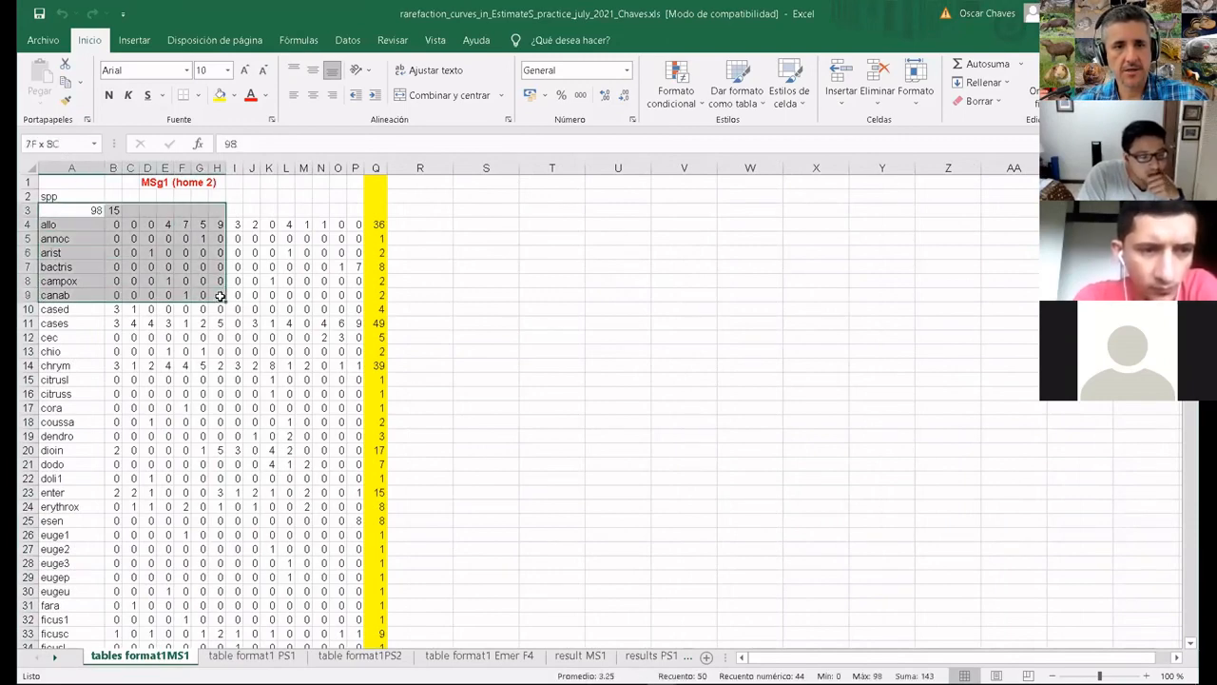
pyautogui.click(181, 252)
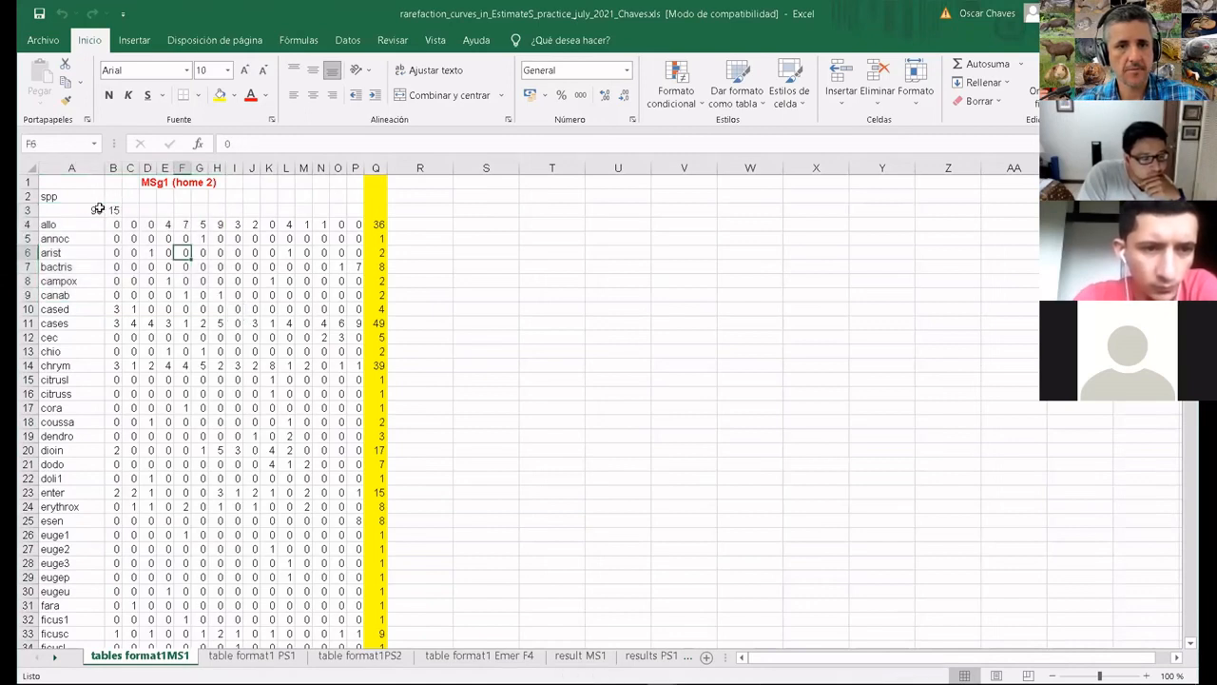
pyautogui.click(99, 207)
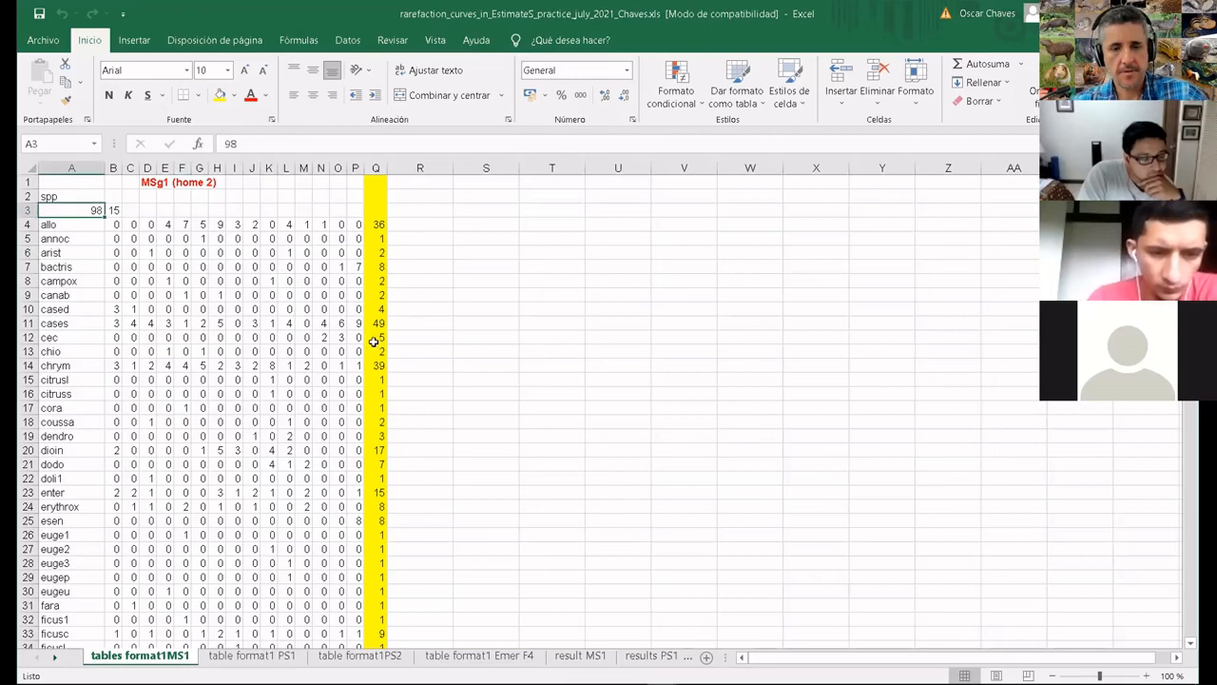
# - Show the table format1 PS1 sheet and select the alchor row's sample values, D5:AF5
pyautogui.click(253, 656)
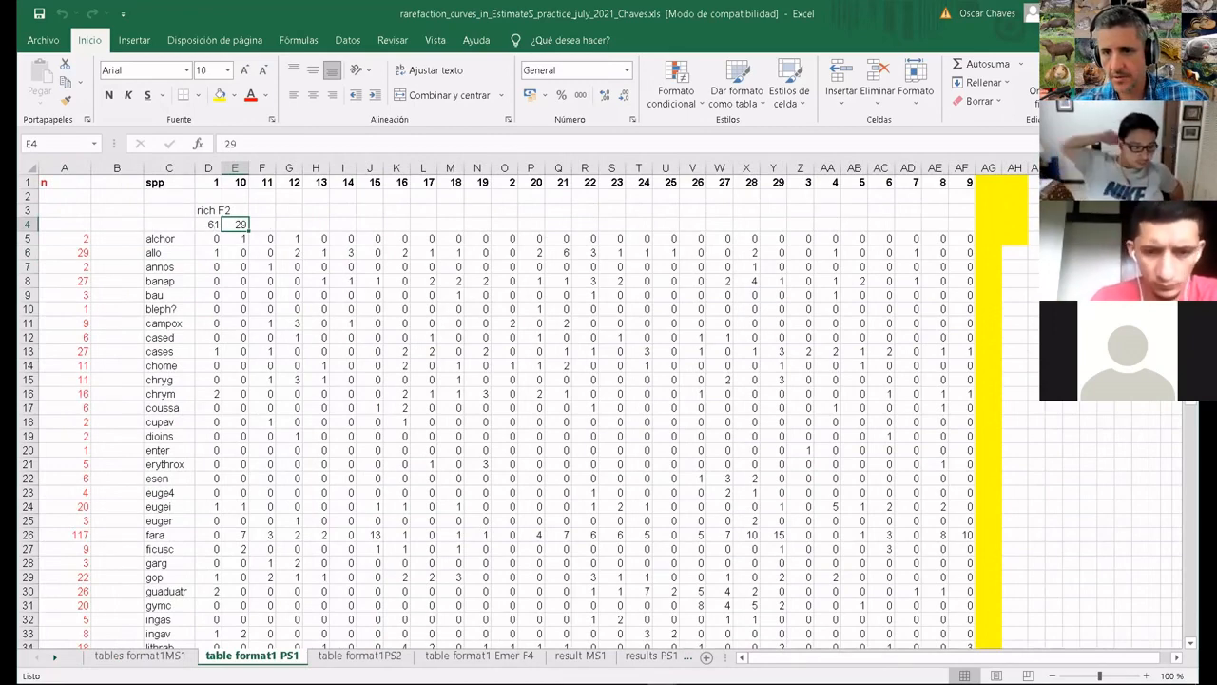
pyautogui.hscroll(1, 1089, 637)
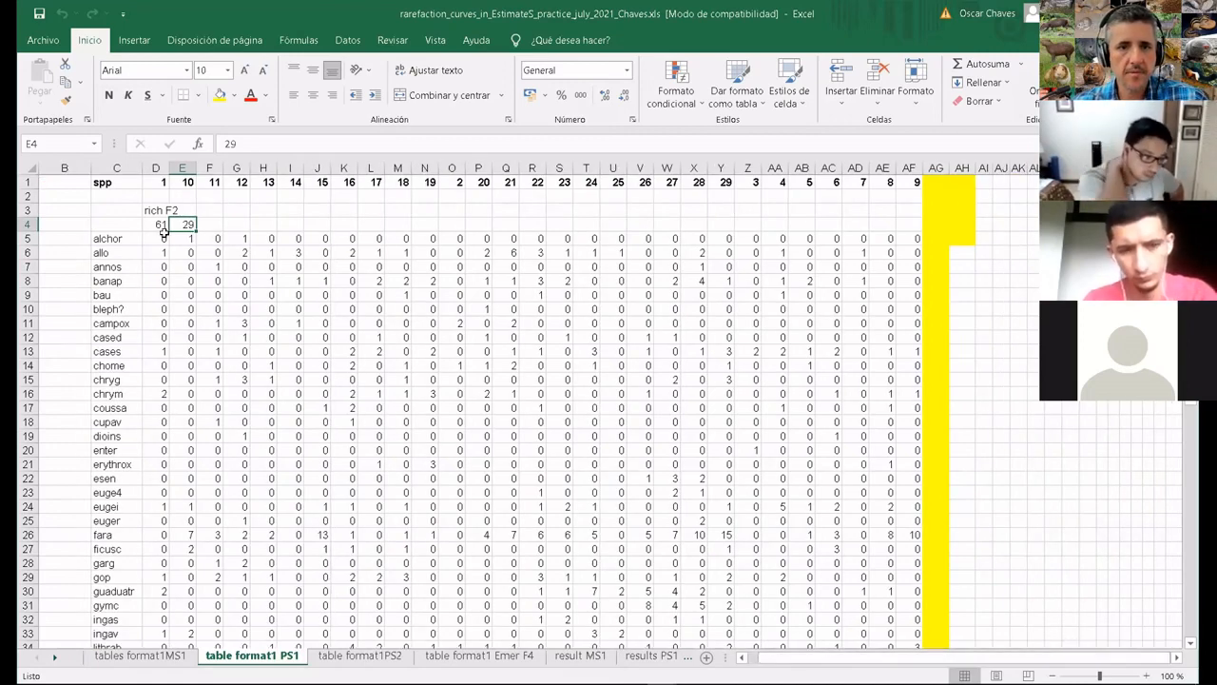
pyautogui.moveTo(163, 235); pyautogui.dragTo(914, 238)
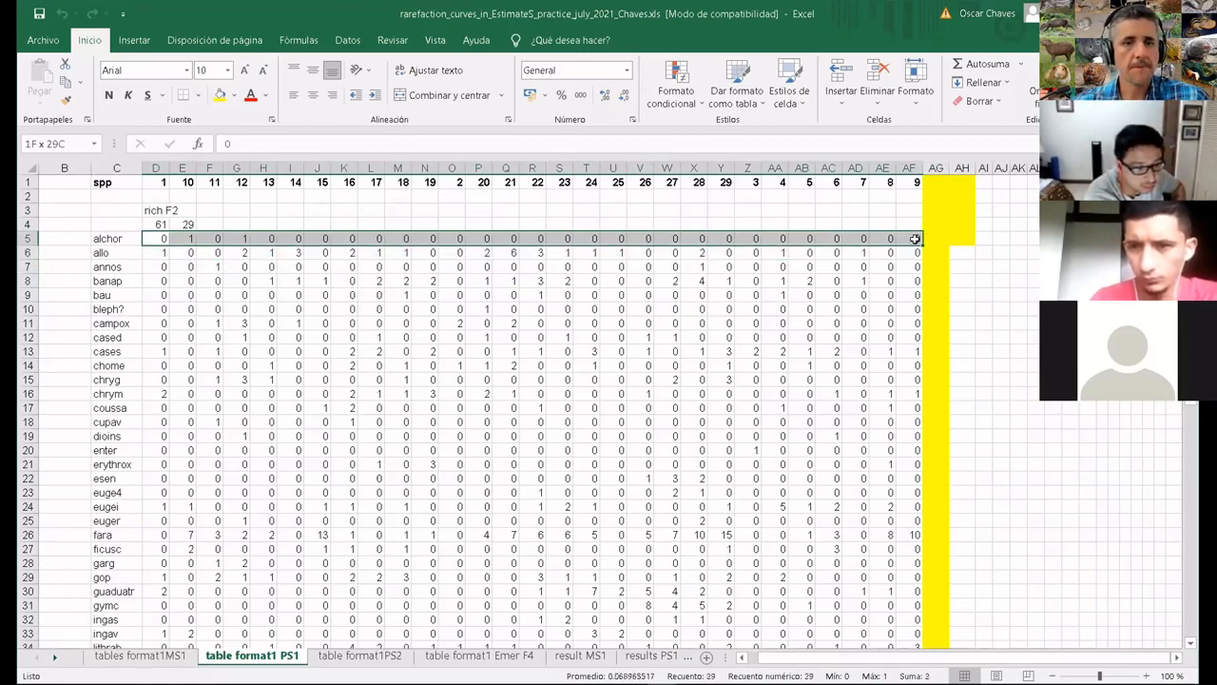
pyautogui.moveTo(915, 240)
pyautogui.mouseDown()
pyautogui.moveTo(494, 284)
pyautogui.moveTo(913, 236)
pyautogui.mouseUp()
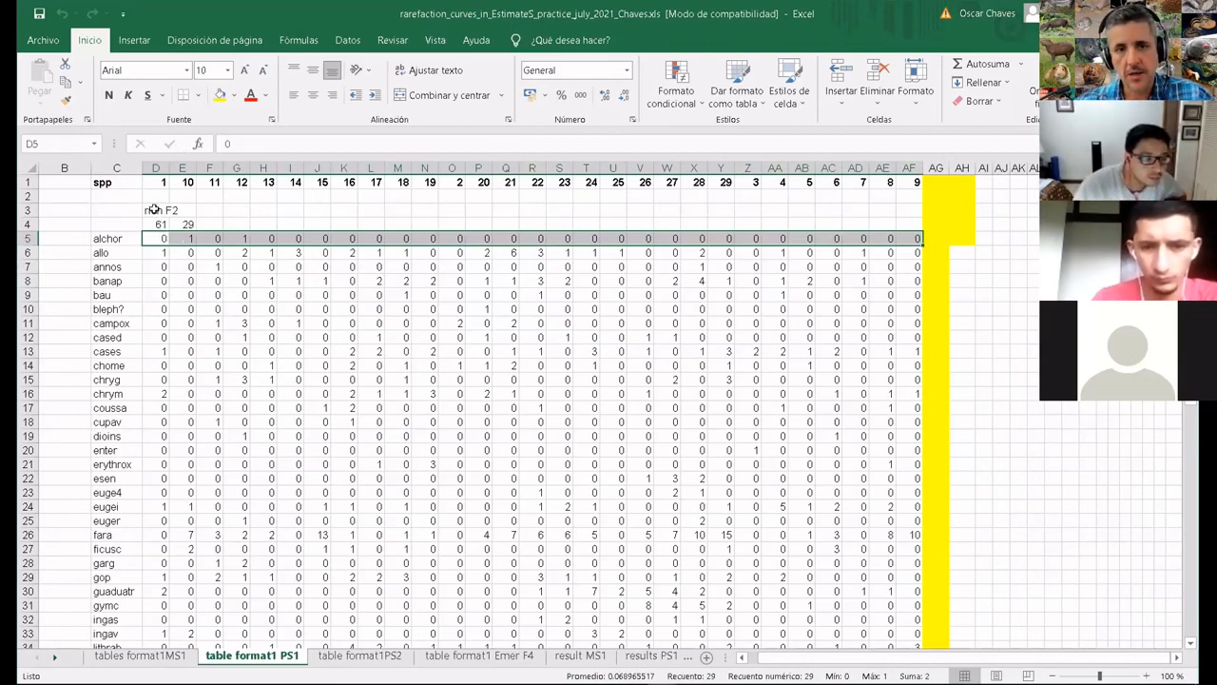
# - Select the whole PS1 input block from the rich F2 title to the zanr row, D3:AF65
pyautogui.moveTo(154, 210); pyautogui.dragTo(409, 635)
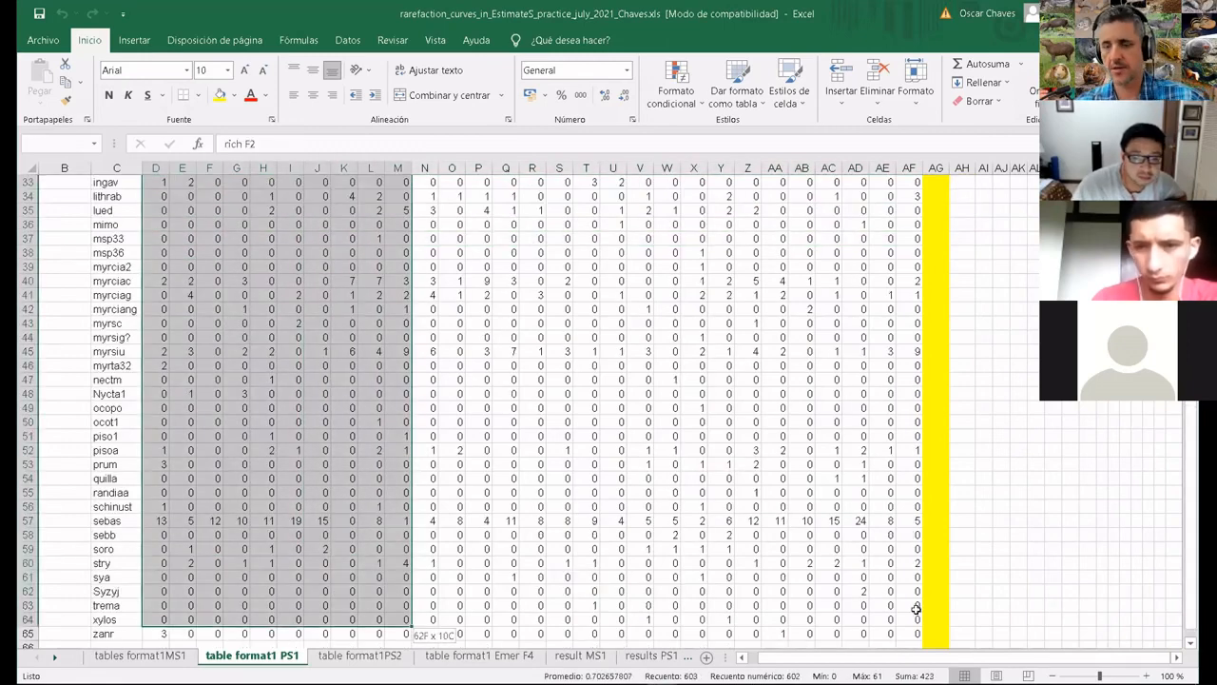
pyautogui.moveTo(916, 608); pyautogui.dragTo(917, 609)
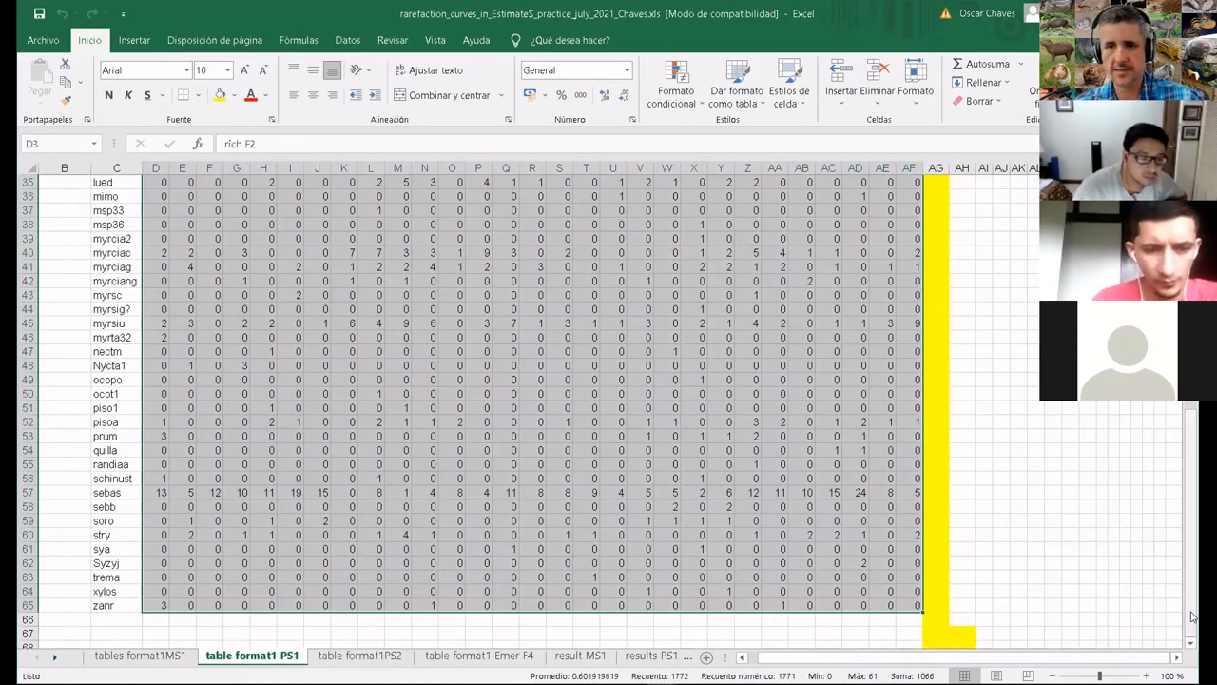
pyautogui.scroll(11, 1193, 616)
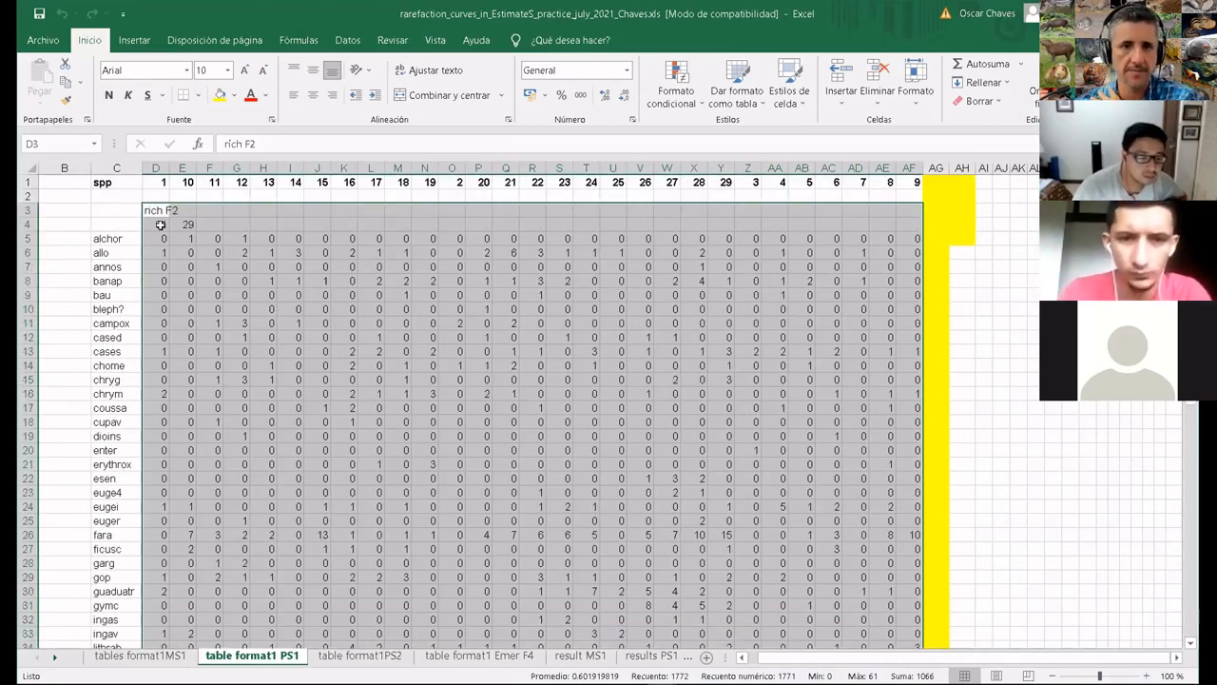
# - Check the PS1 title cell D3 and species-count cell D4 against the species rows by selecting D5:D65
pyautogui.click(154, 213)
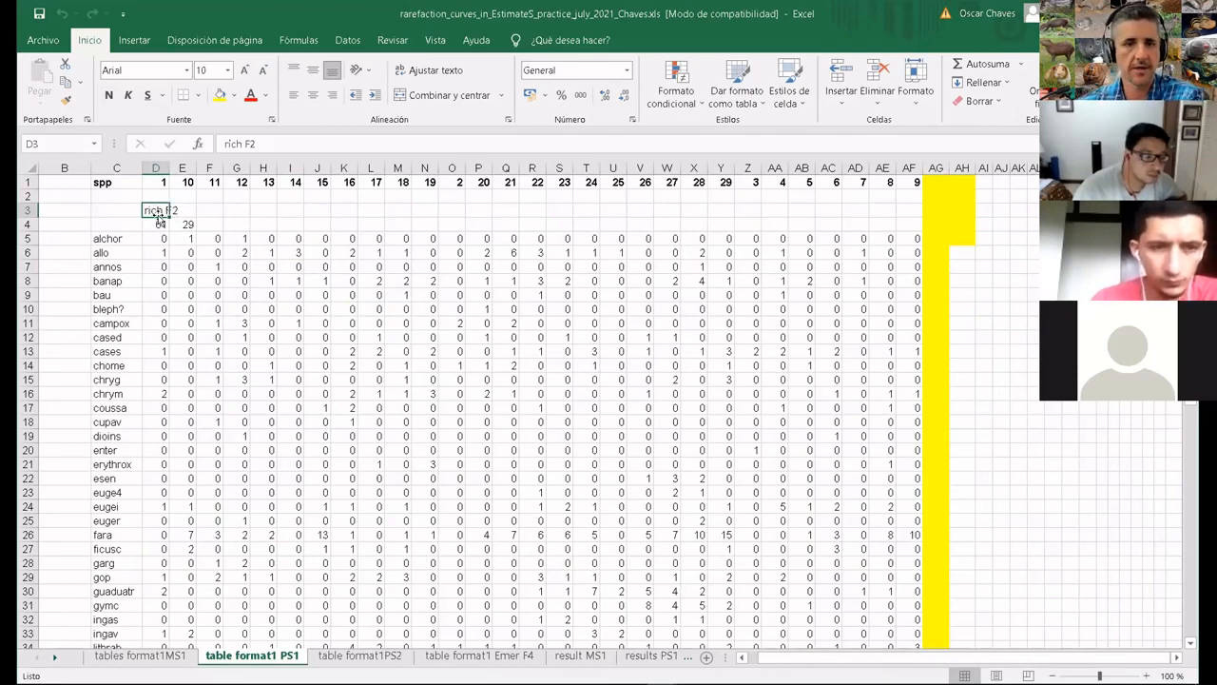
pyautogui.click(158, 224)
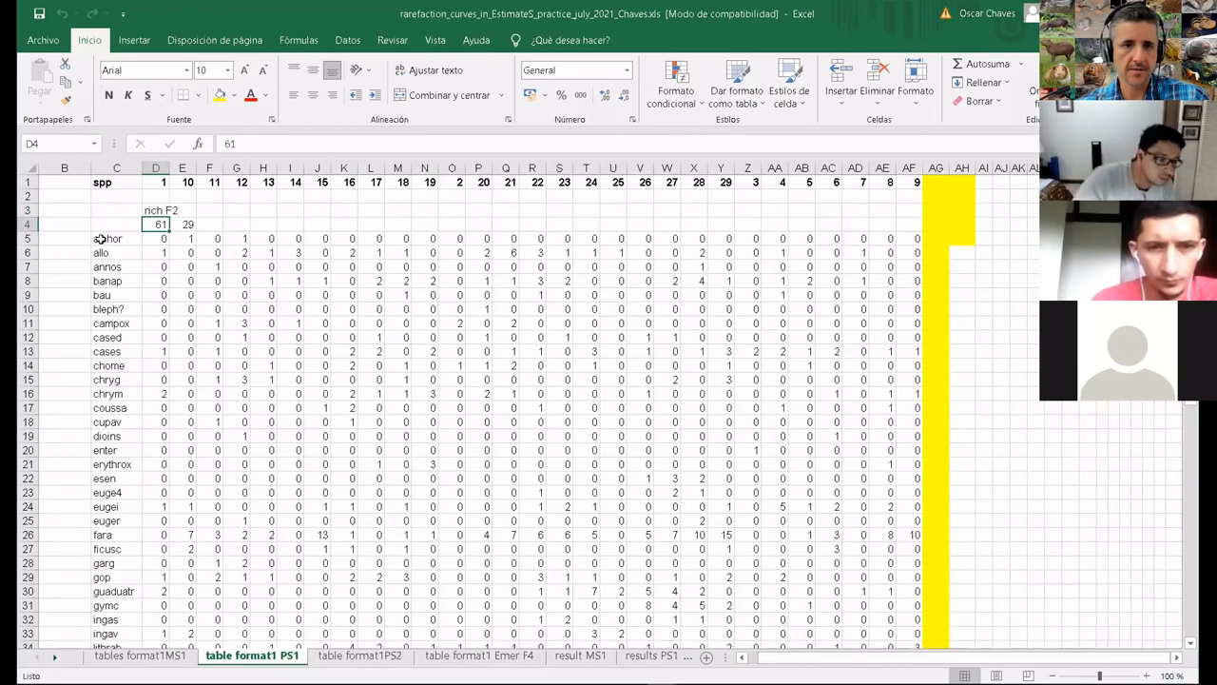
pyautogui.moveTo(164, 238); pyautogui.dragTo(158, 609)
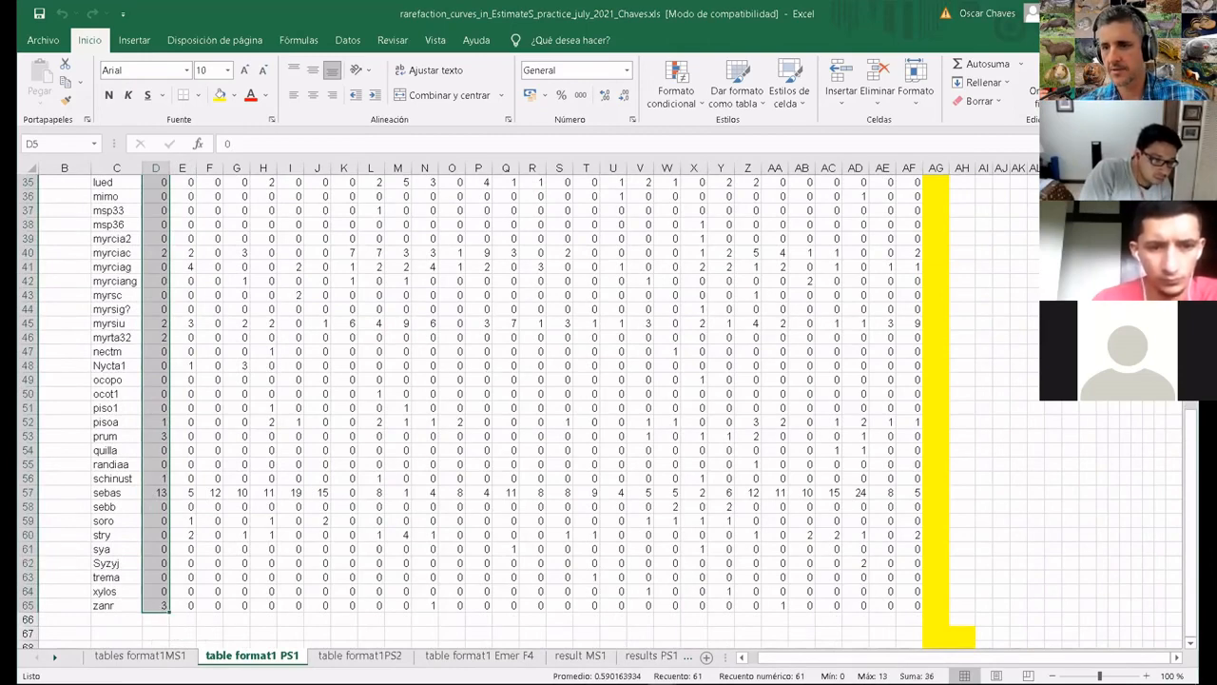
pyautogui.scroll(6, 1190, 425)
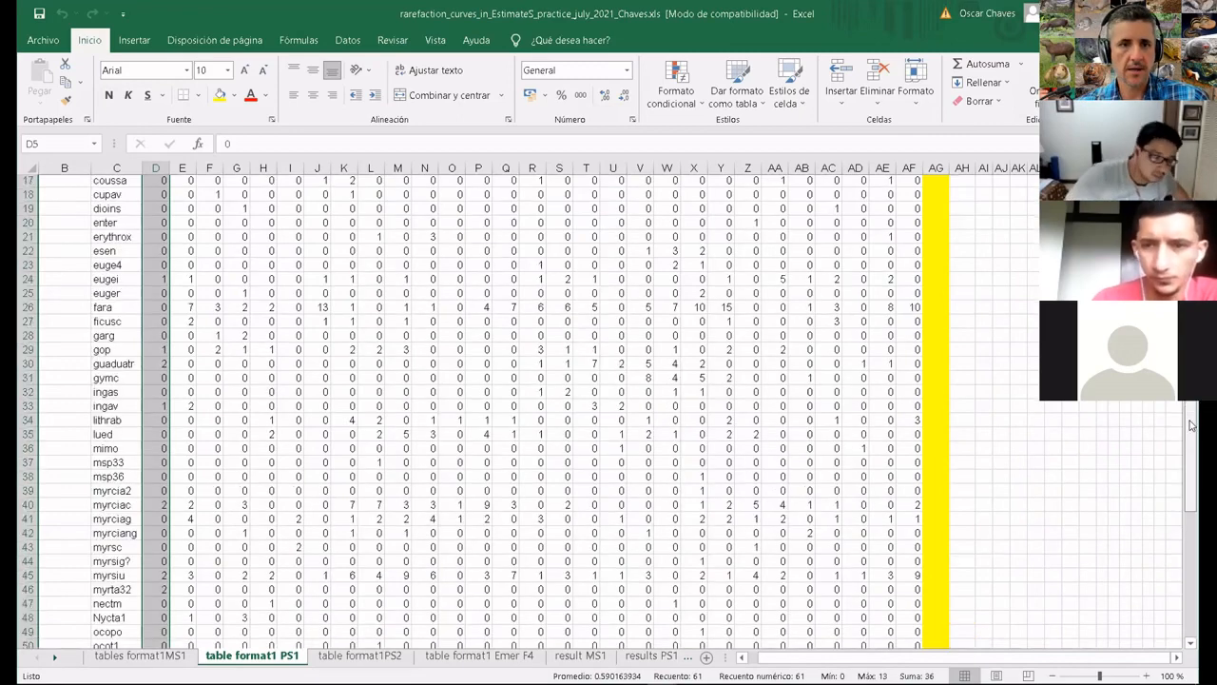
pyautogui.scroll(6, 1191, 425)
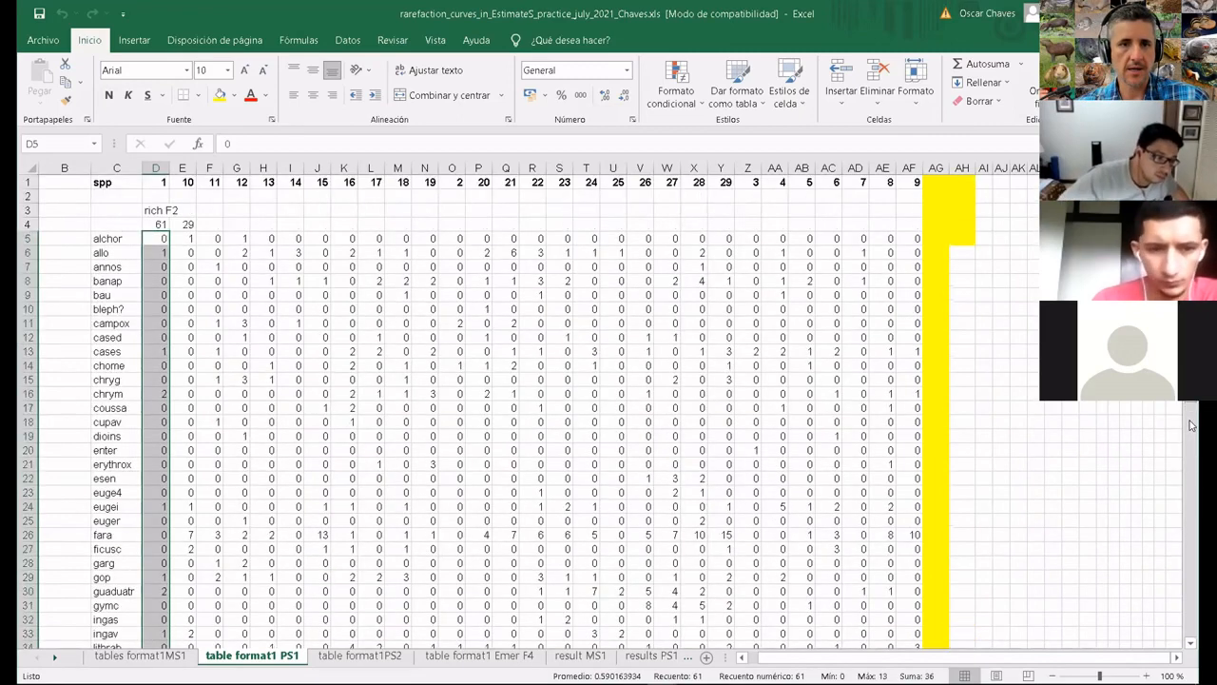
# - Review the count cells D4 and E4 and compare the sample count with the alchor row's values, D5:AF5
pyautogui.doubleClick(160, 224)
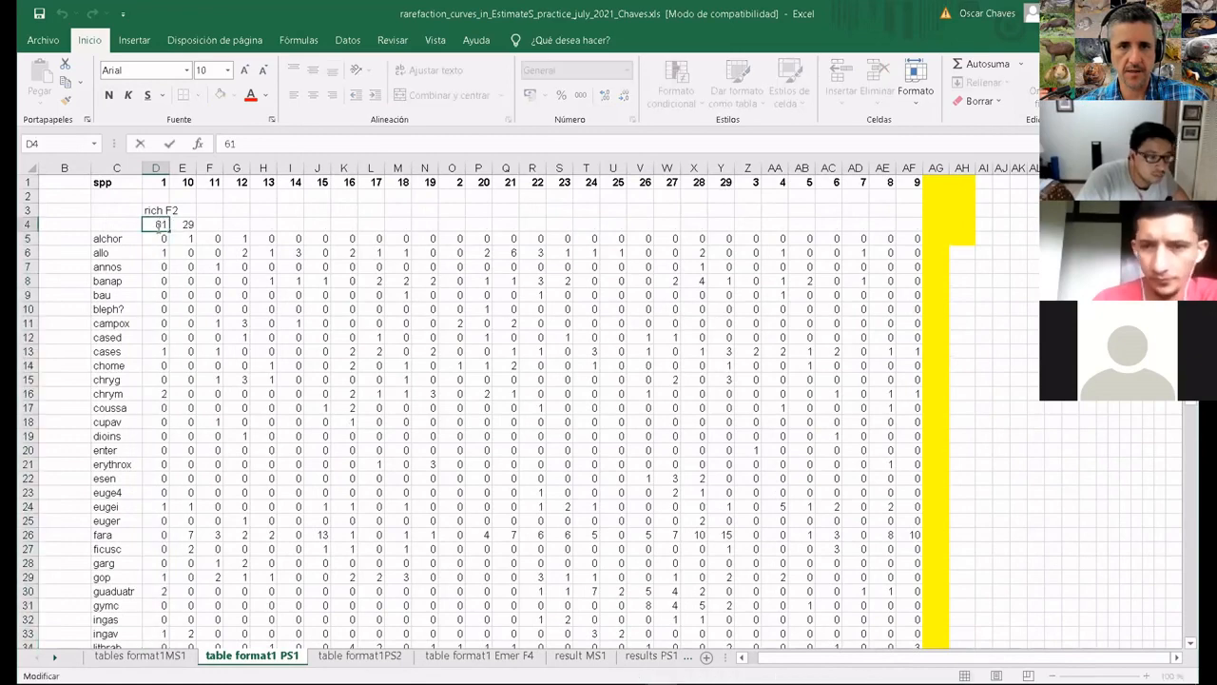
pyautogui.click(183, 282)
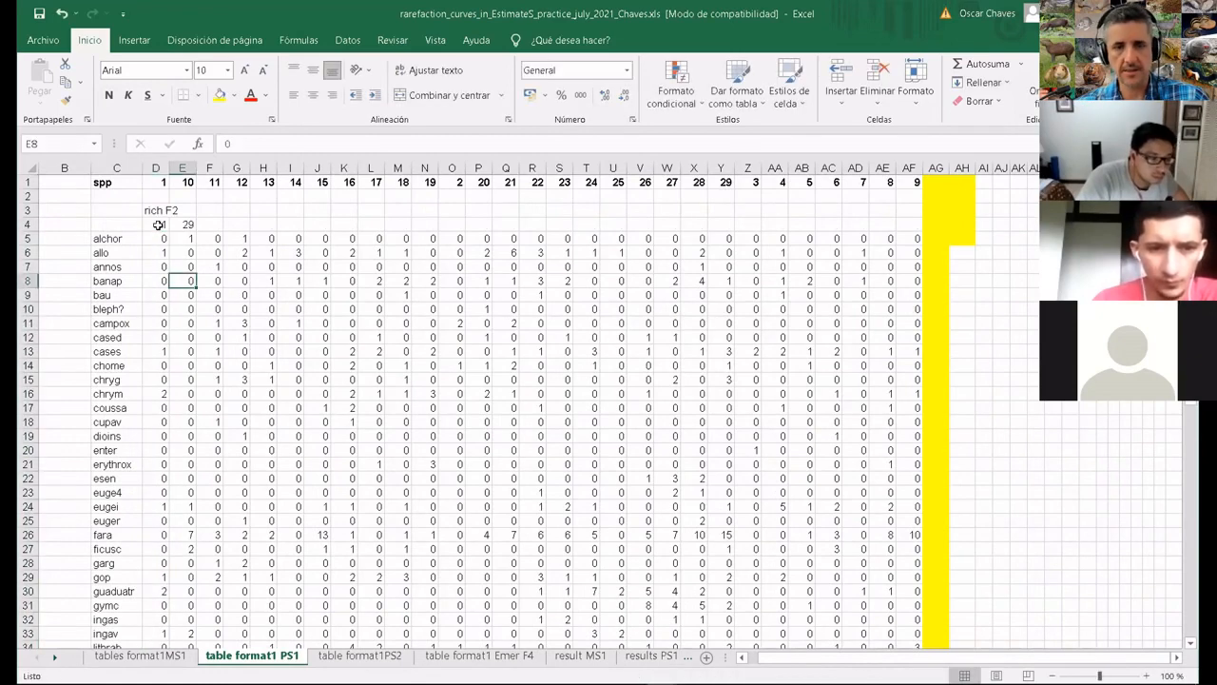
pyautogui.click(157, 224)
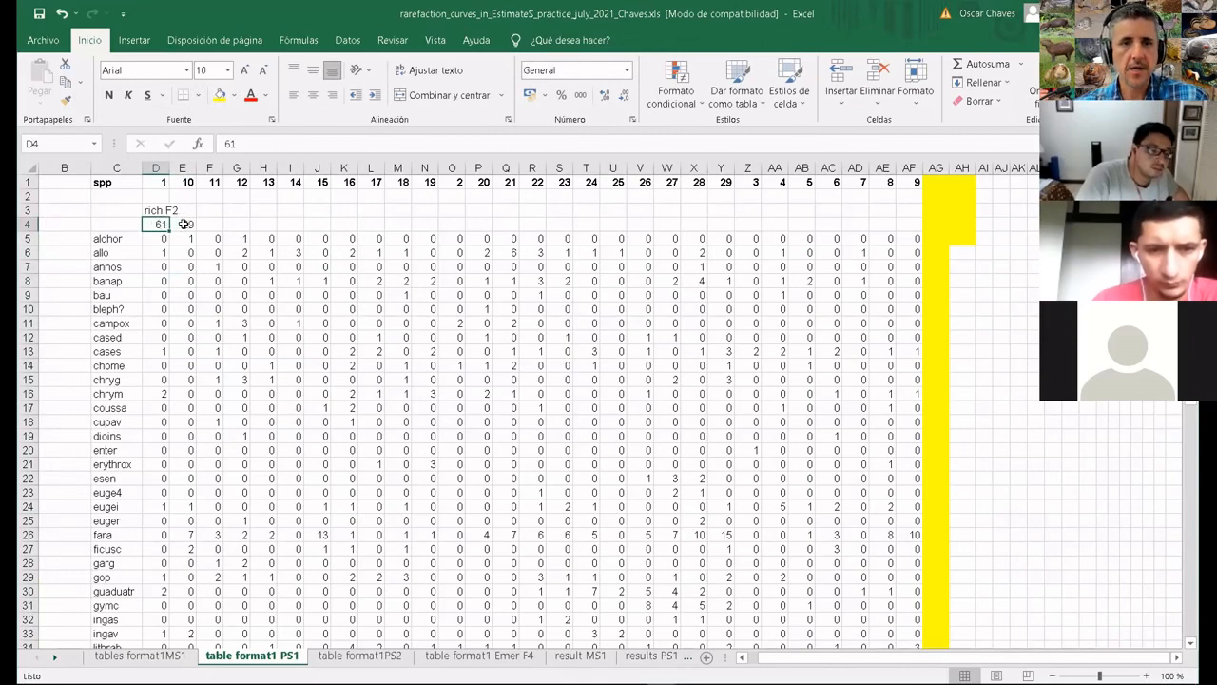
pyautogui.click(188, 223)
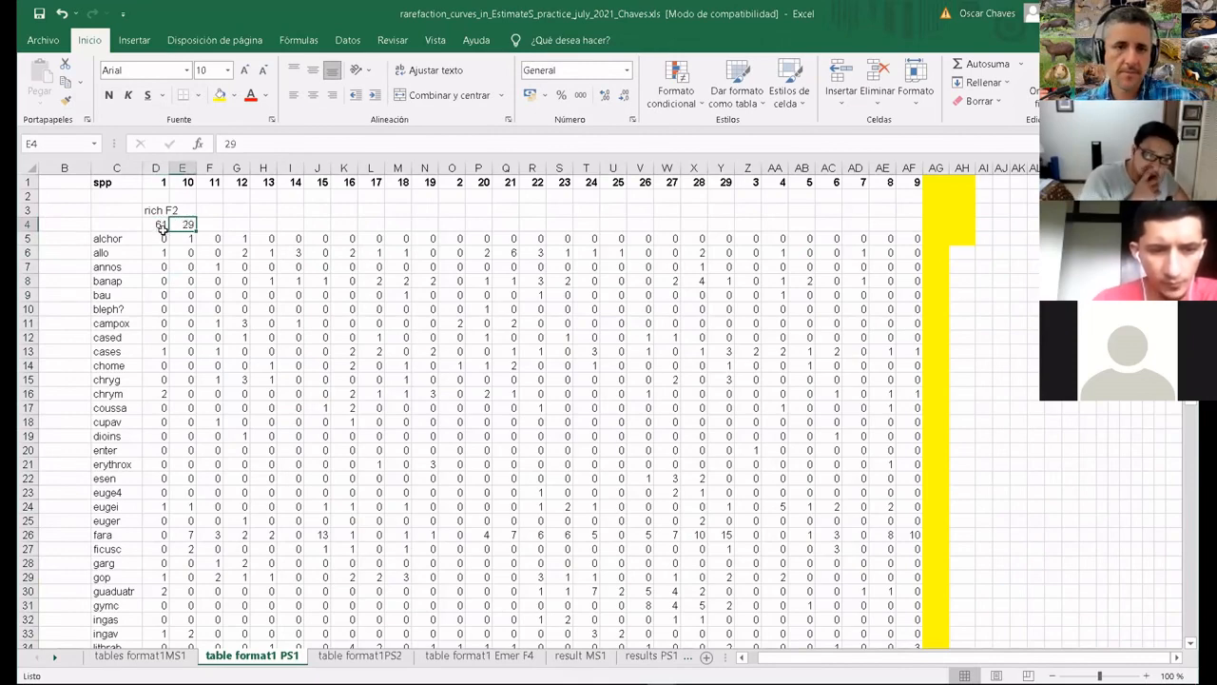
pyautogui.moveTo(160, 238); pyautogui.dragTo(457, 340)
pyautogui.moveTo(917, 240); pyautogui.dragTo(917, 239)
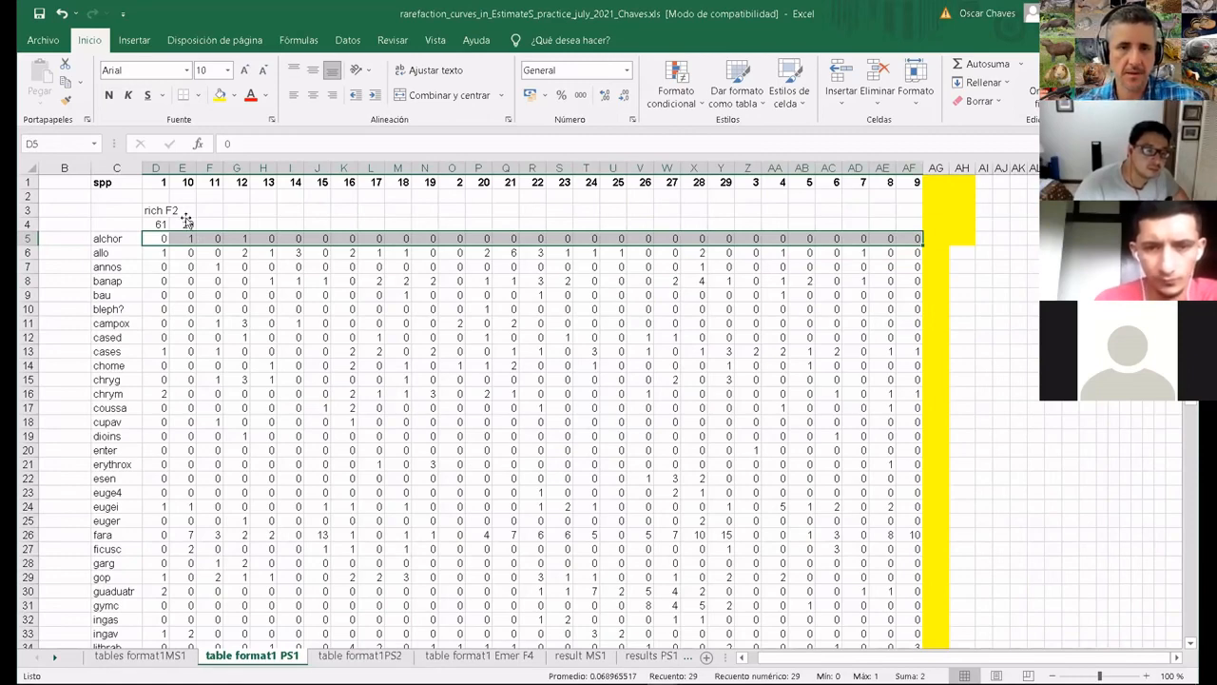
# - Check the sample-count cell E4 and title cell D3, and highlight the species names in column C, C5:C65
pyautogui.click(186, 221)
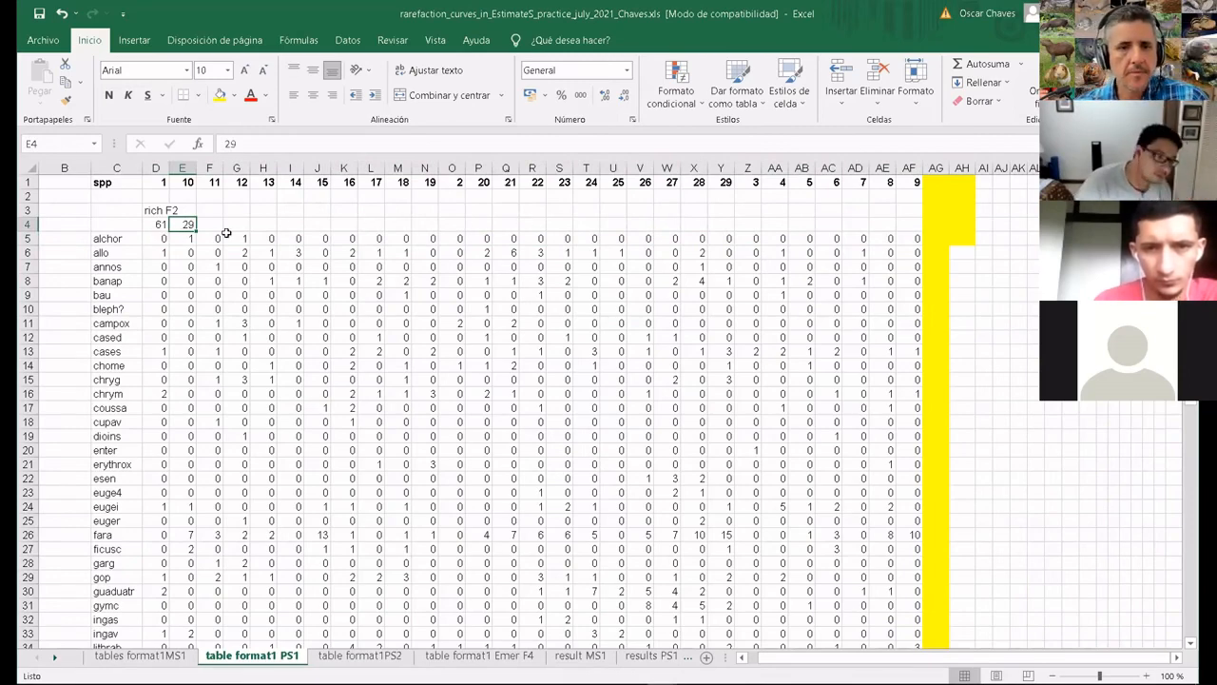
pyautogui.click(153, 209)
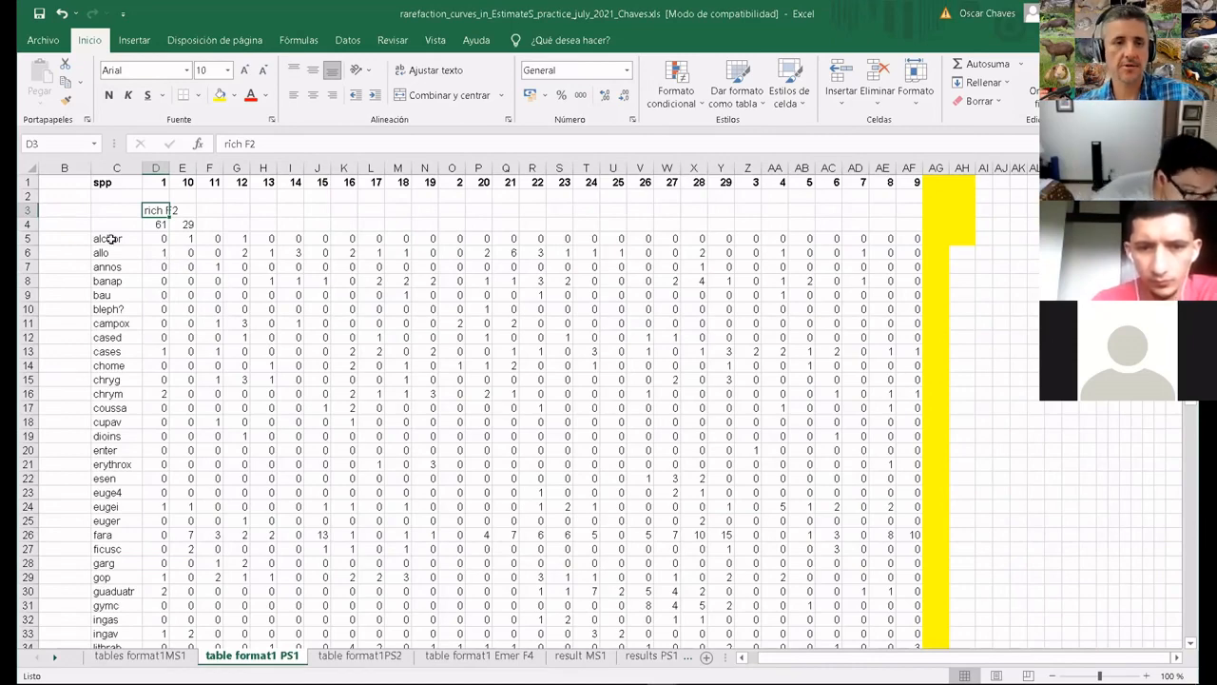
pyautogui.moveTo(111, 237); pyautogui.dragTo(113, 587)
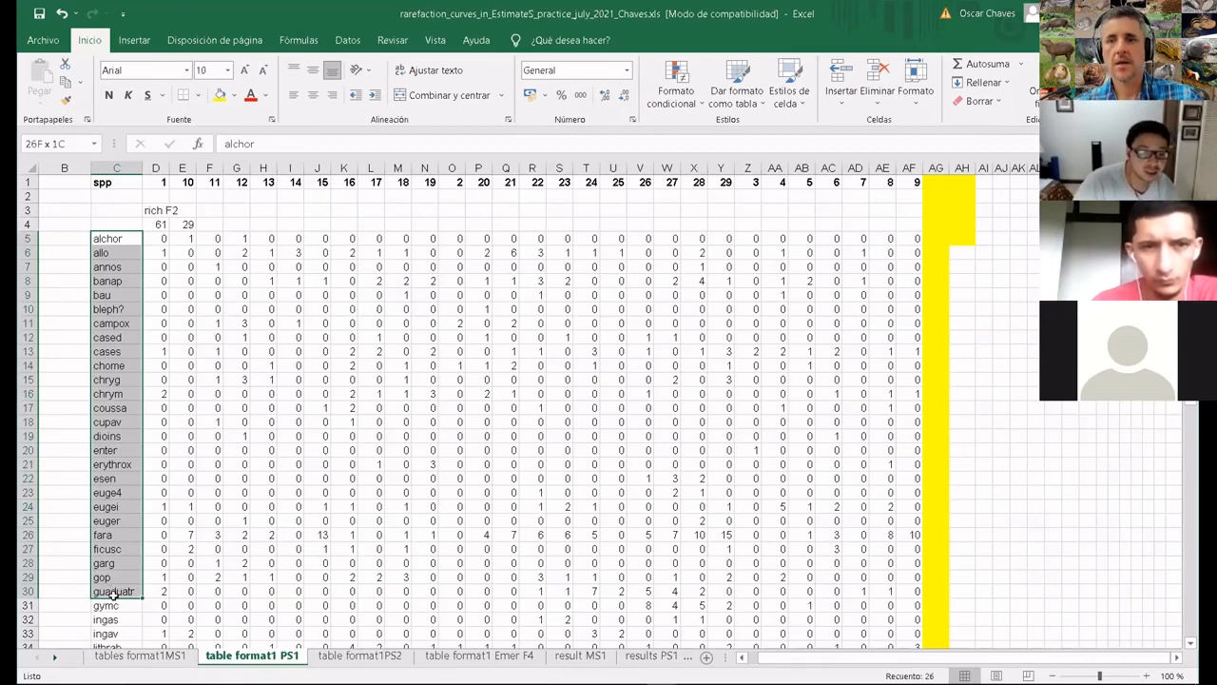
pyautogui.moveTo(112, 592)
pyautogui.mouseDown()
pyautogui.moveTo(114, 658)
pyautogui.moveTo(102, 595)
pyautogui.mouseUp()
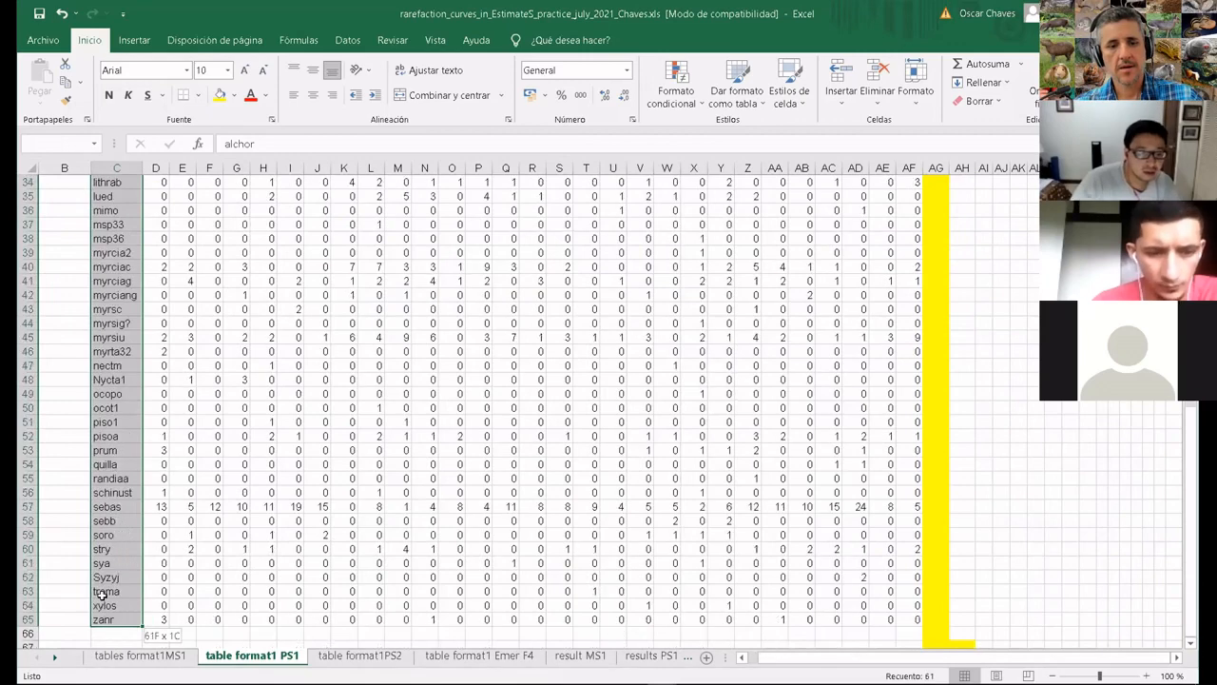
pyautogui.moveTo(99, 466); pyautogui.dragTo(100, 466)
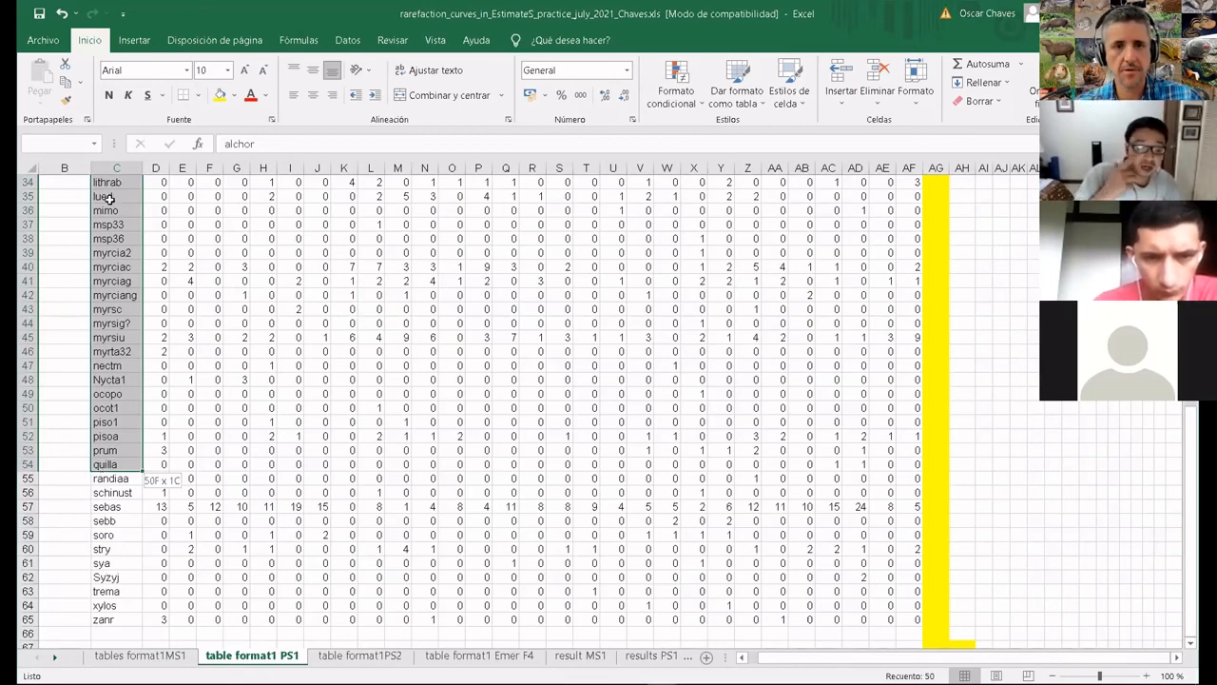
pyautogui.moveTo(109, 198); pyautogui.dragTo(126, 272)
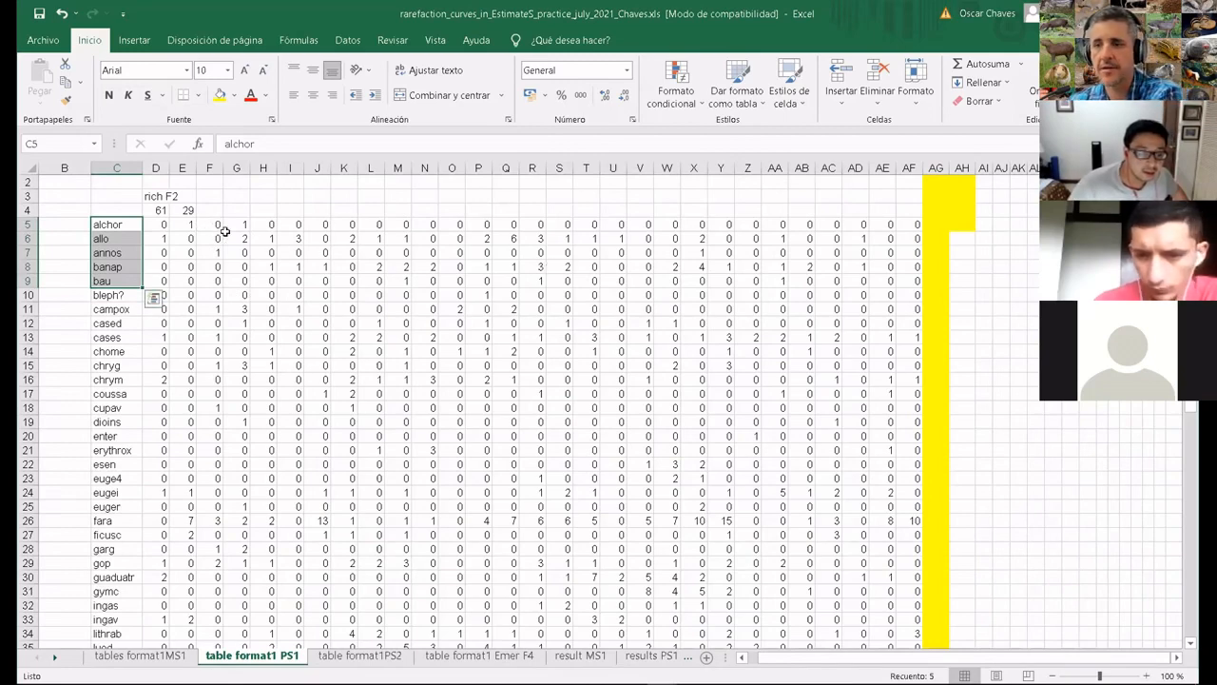
# - Inspect the abundance values in column F, sample 11, from the alchor row down to the last species rows
pyautogui.click(160, 221)
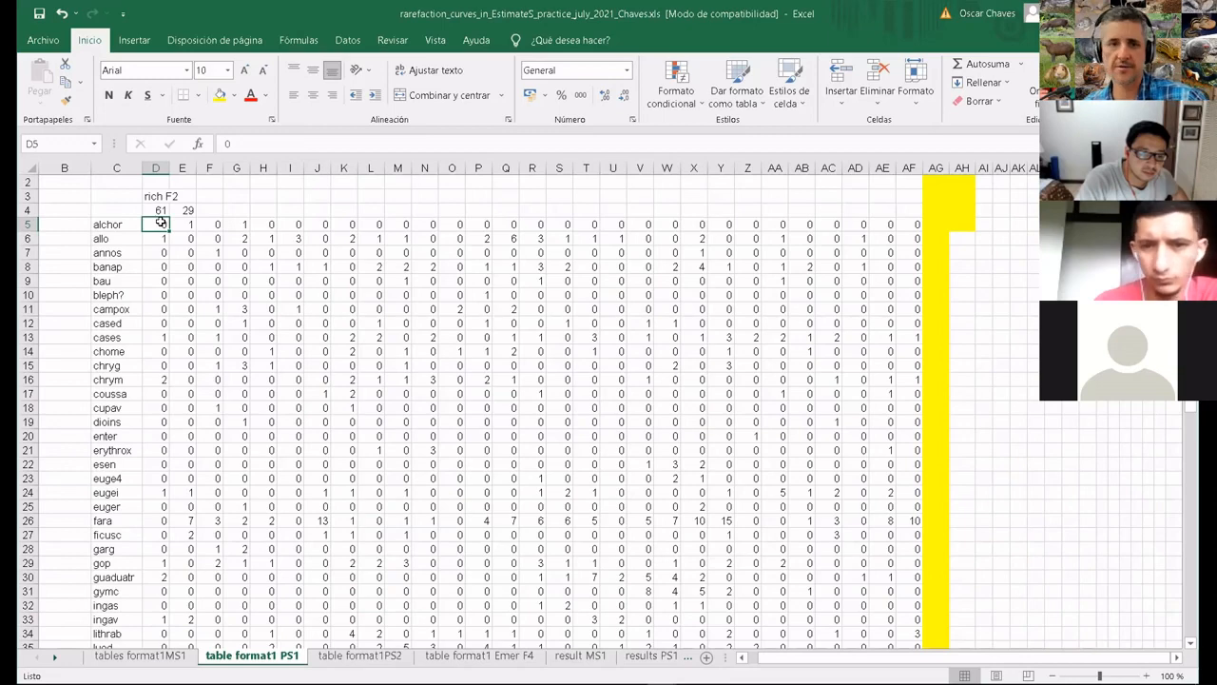
pyautogui.click(210, 167)
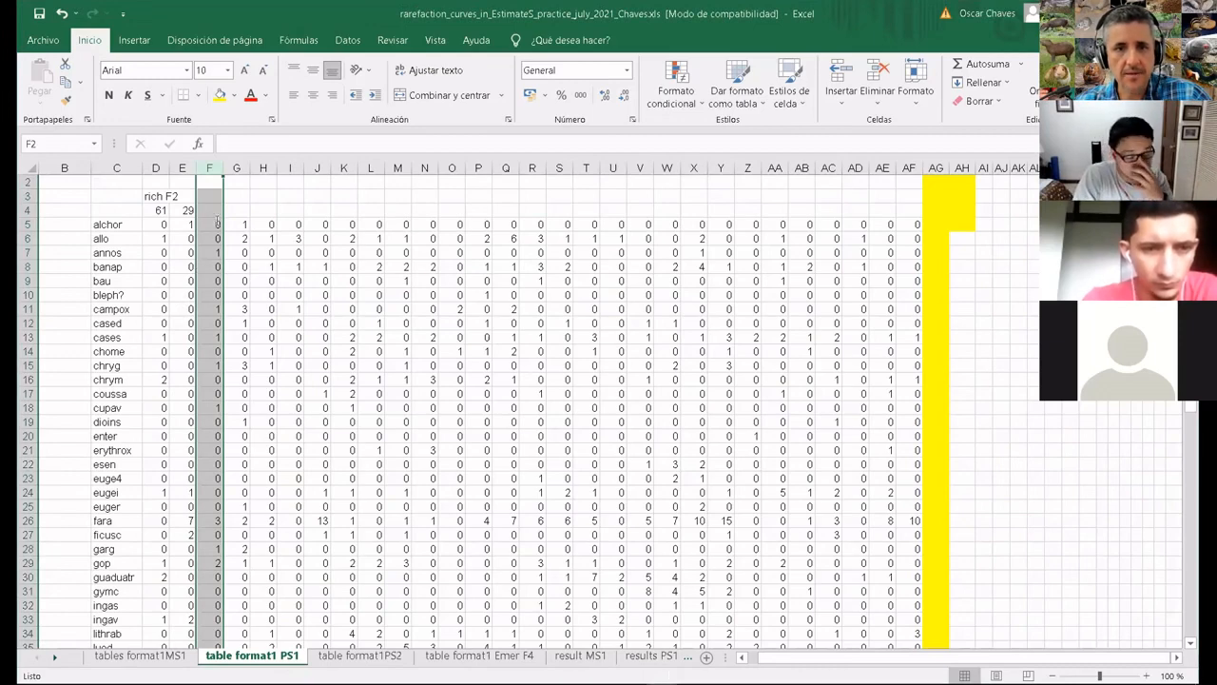
pyautogui.doubleClick(217, 226)
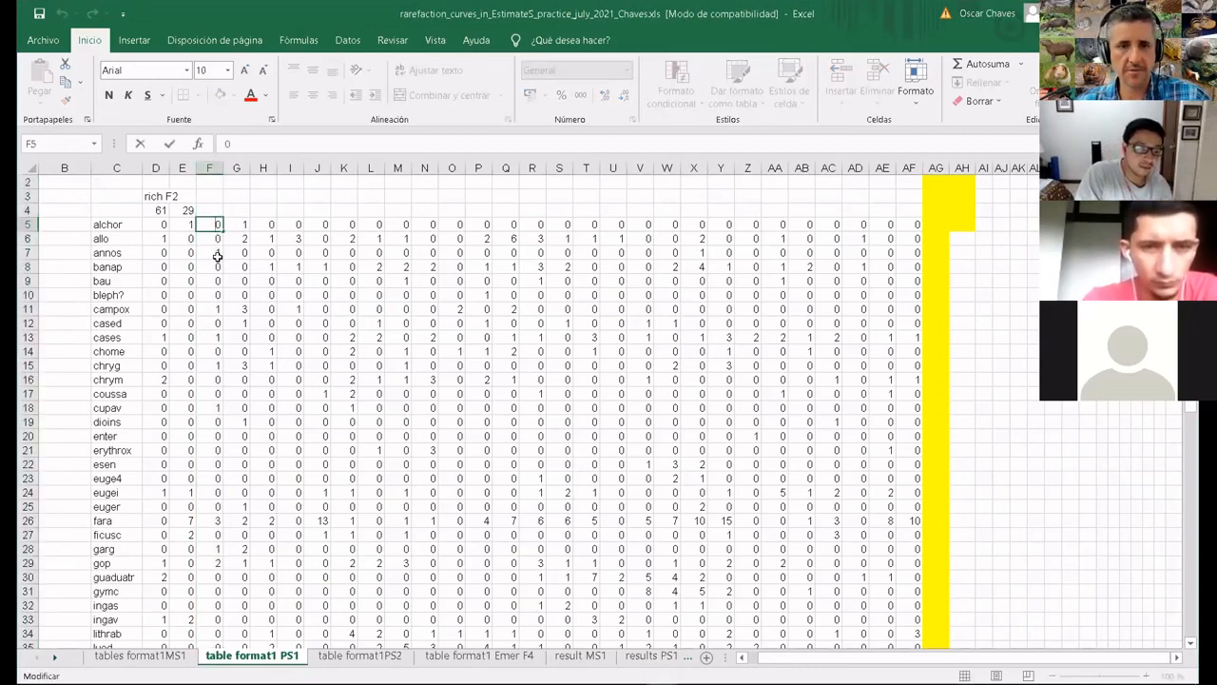
pyautogui.doubleClick(217, 257)
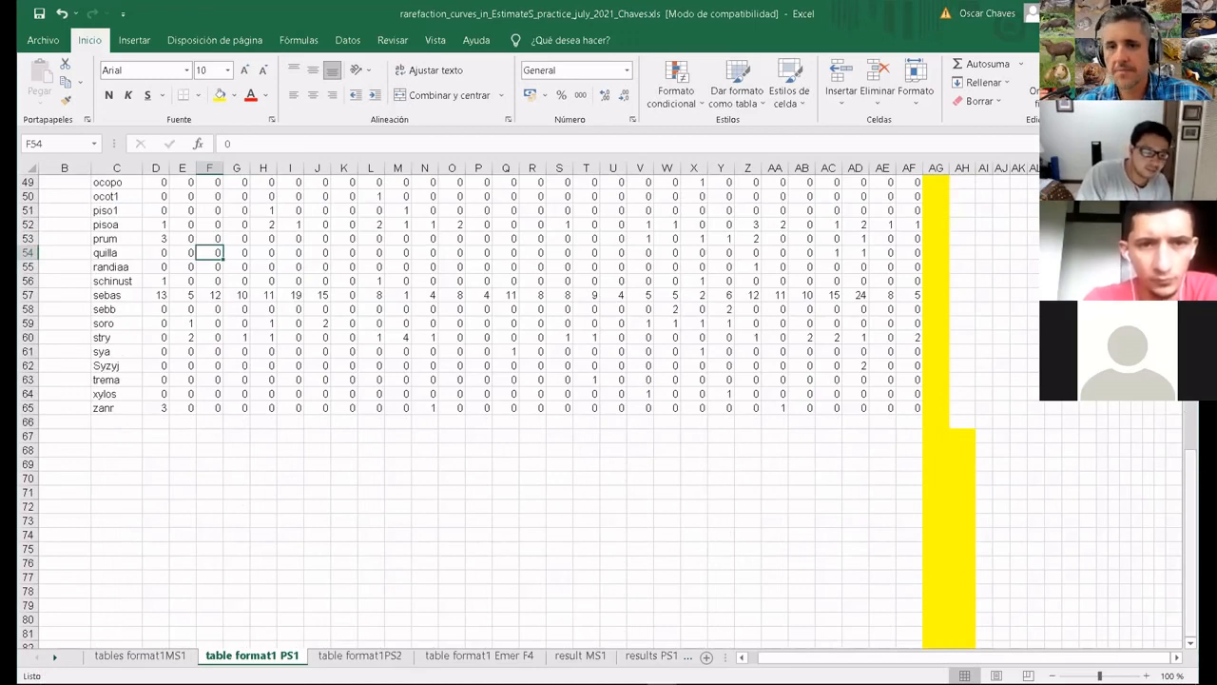
pyautogui.scroll(16, 160, 223)
# - Compare the alchor species name in C5 with its first two sample values in D5 and E5
pyautogui.click(163, 237)
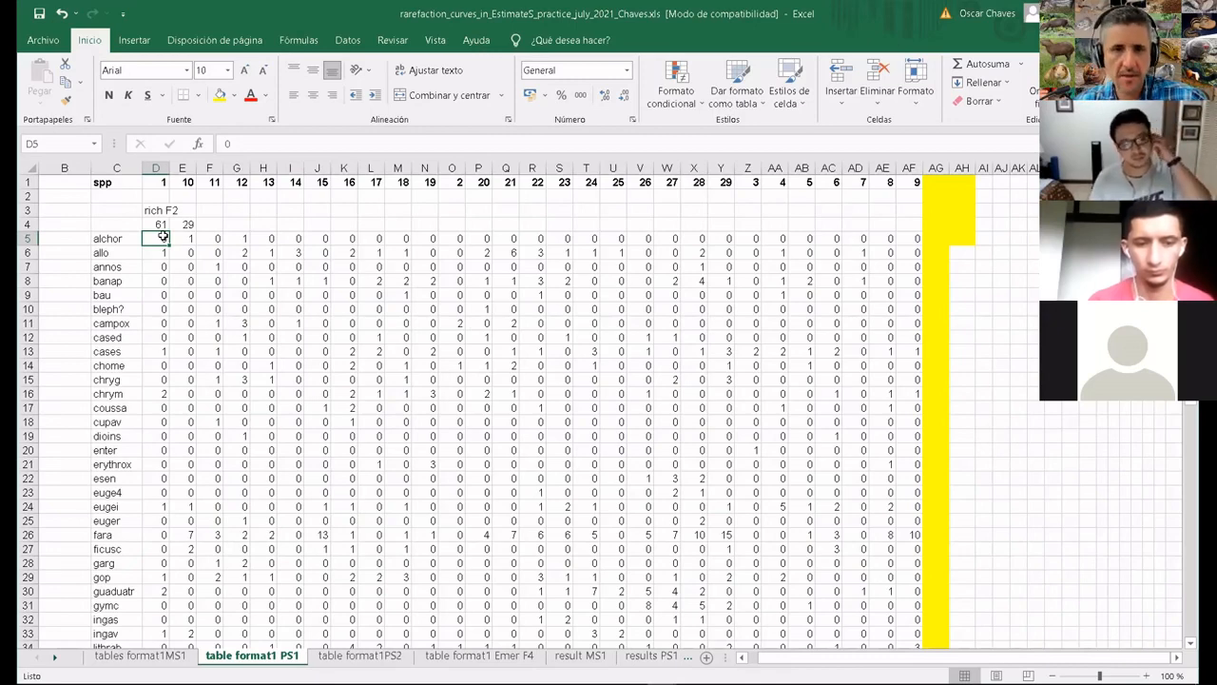
pyautogui.press('Left')
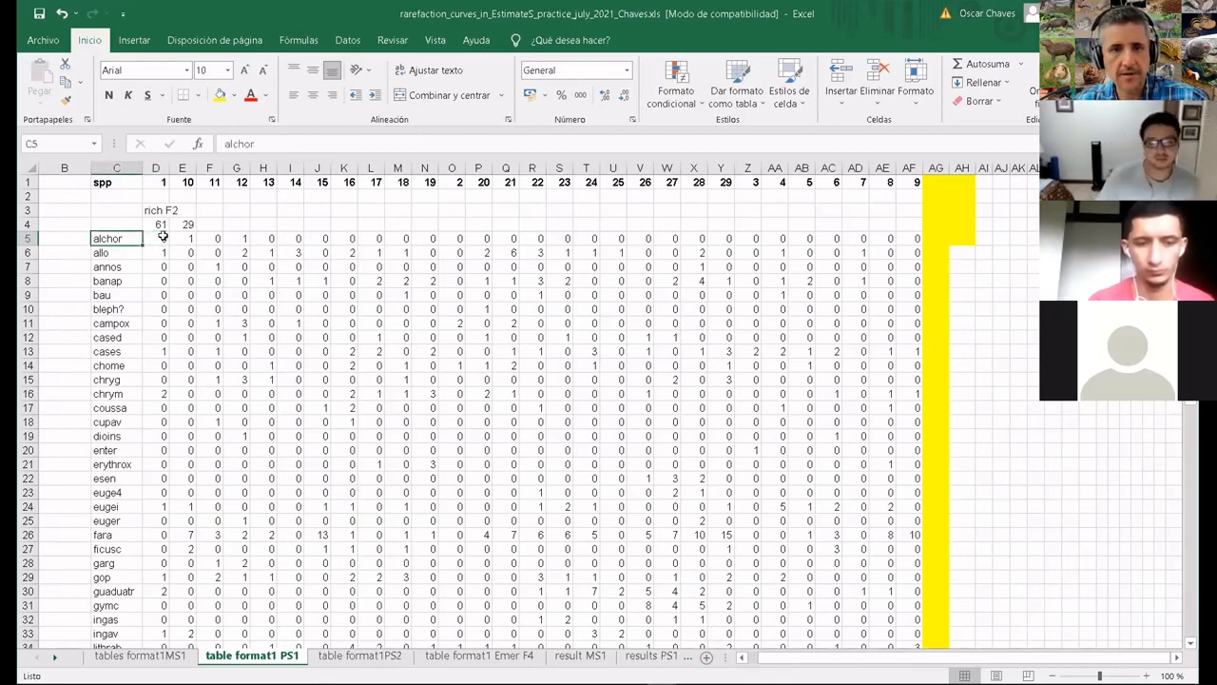
pyautogui.press('Right')
pyautogui.press('Right')
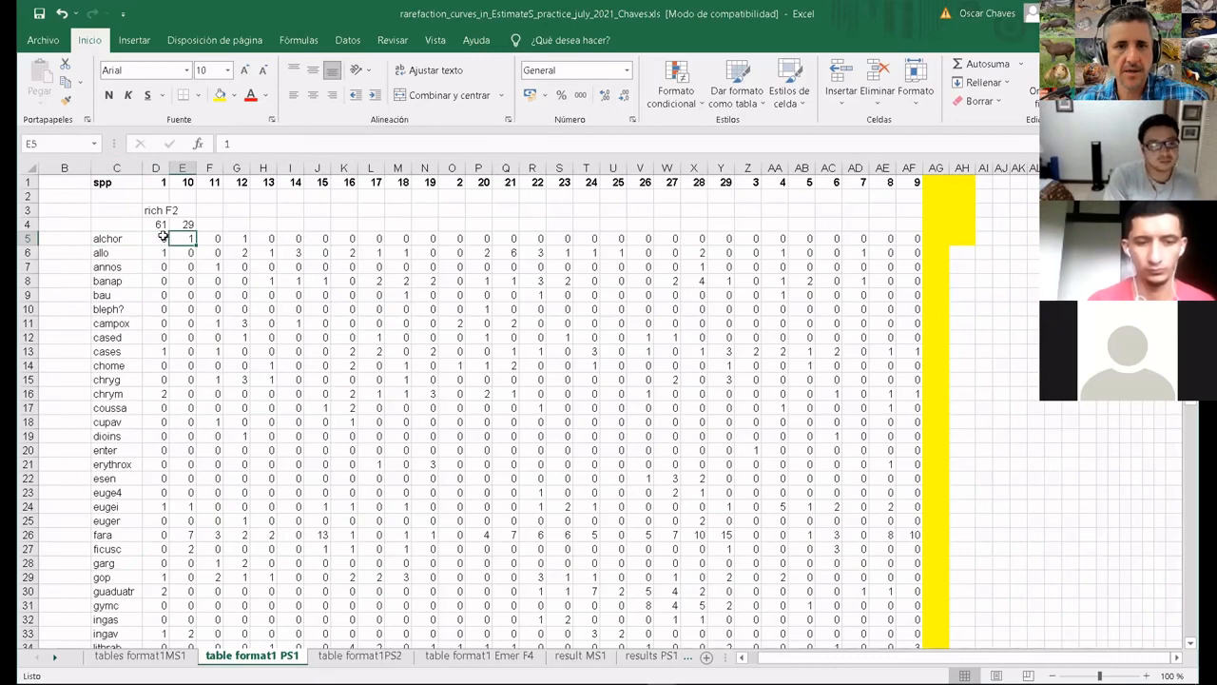
pyautogui.press('Left')
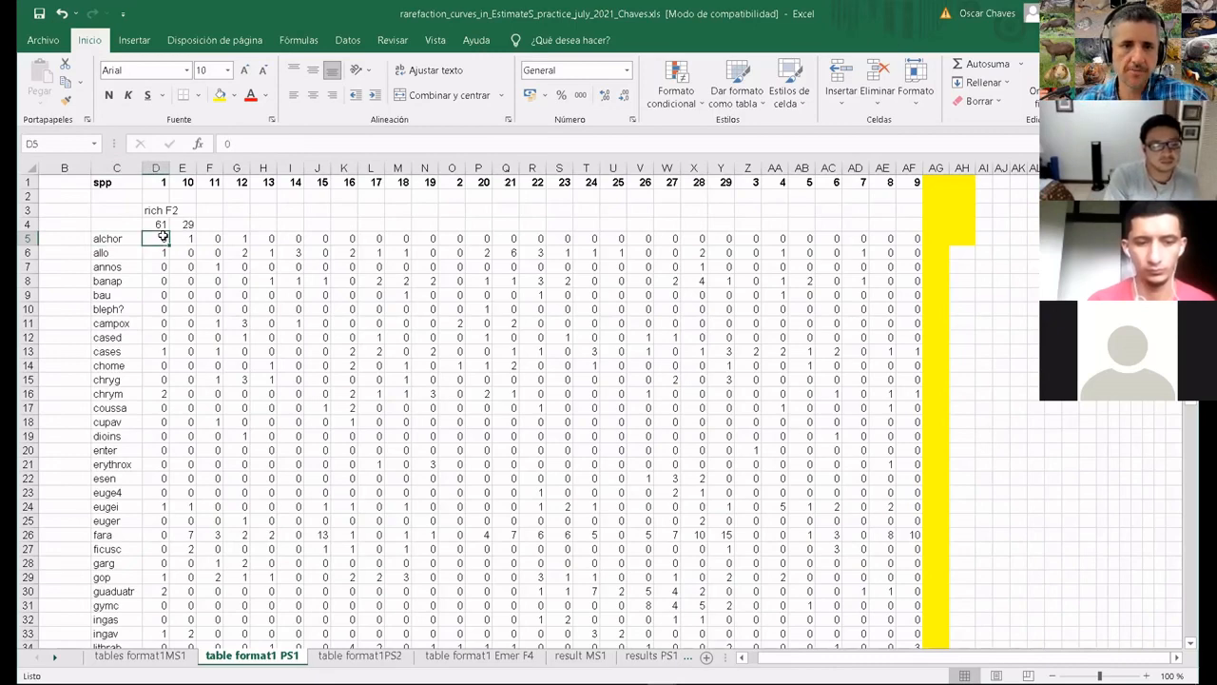
# - Go through sample 1's abundances in column D from the alchor row past the zanr row and return to D5
pyautogui.press('Down')
pyautogui.press('Down')
pyautogui.press('Down')
pyautogui.press('Down')
pyautogui.press('Down')
pyautogui.press('Down')
pyautogui.press('Down')
pyautogui.press('Down')
pyautogui.press('Down')
pyautogui.press('Down')
pyautogui.press('Down')
pyautogui.press('Down')
pyautogui.press('Down')
pyautogui.press('Down')
pyautogui.press('Down')
pyautogui.press('Down')
pyautogui.press('Down')
pyautogui.press('Down')
pyautogui.press('Down')
pyautogui.press('Down')
pyautogui.press('Down')
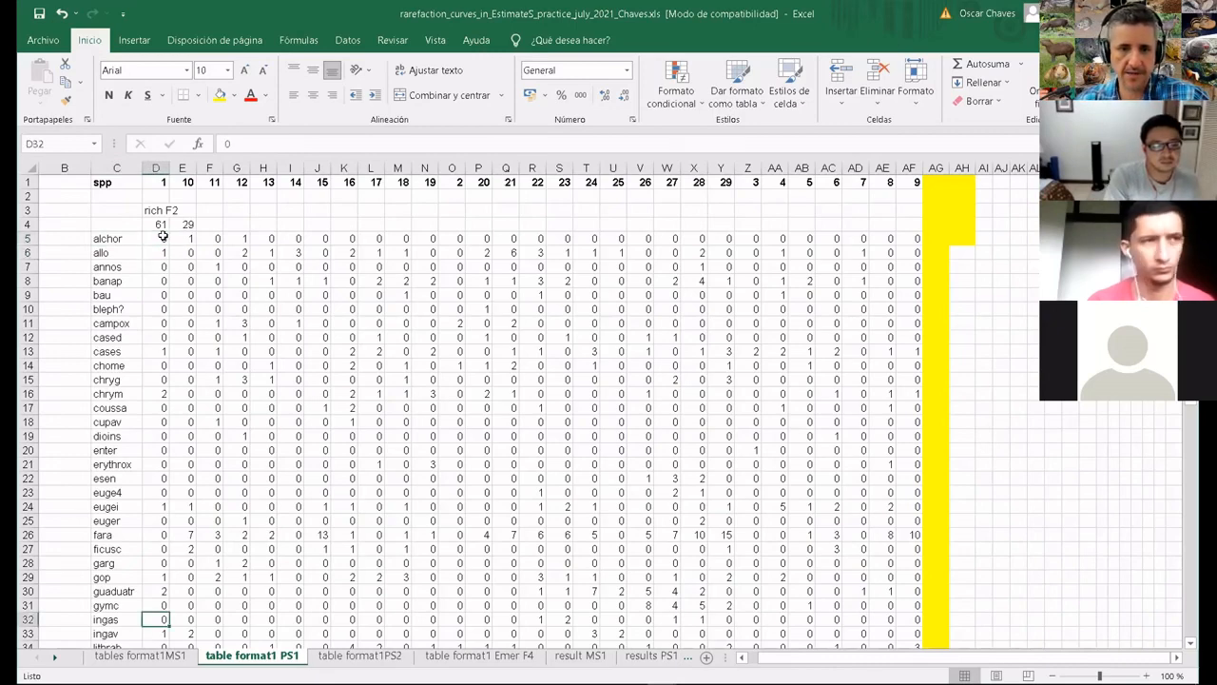
pyautogui.press('Down')
pyautogui.press('Down')
pyautogui.press('Down')
pyautogui.press('Down')
pyautogui.press('Down')
pyautogui.press('Down')
pyautogui.press('Down')
pyautogui.press('Down')
pyautogui.press('Down')
pyautogui.press('Down')
pyautogui.press('Down')
pyautogui.press('Down')
pyautogui.press('Down')
pyautogui.press('Down')
pyautogui.press('Down')
pyautogui.press('Down')
pyautogui.press('Down')
pyautogui.press('Down')
pyautogui.press('Down')
pyautogui.press('Down')
pyautogui.press('Down')
pyautogui.press('Down')
pyautogui.press('Down')
pyautogui.press('Down')
pyautogui.press('Down')
pyautogui.press('Down')
pyautogui.press('Down')
pyautogui.press('Down')
pyautogui.press('Down')
pyautogui.press('Down')
pyautogui.press('Down')
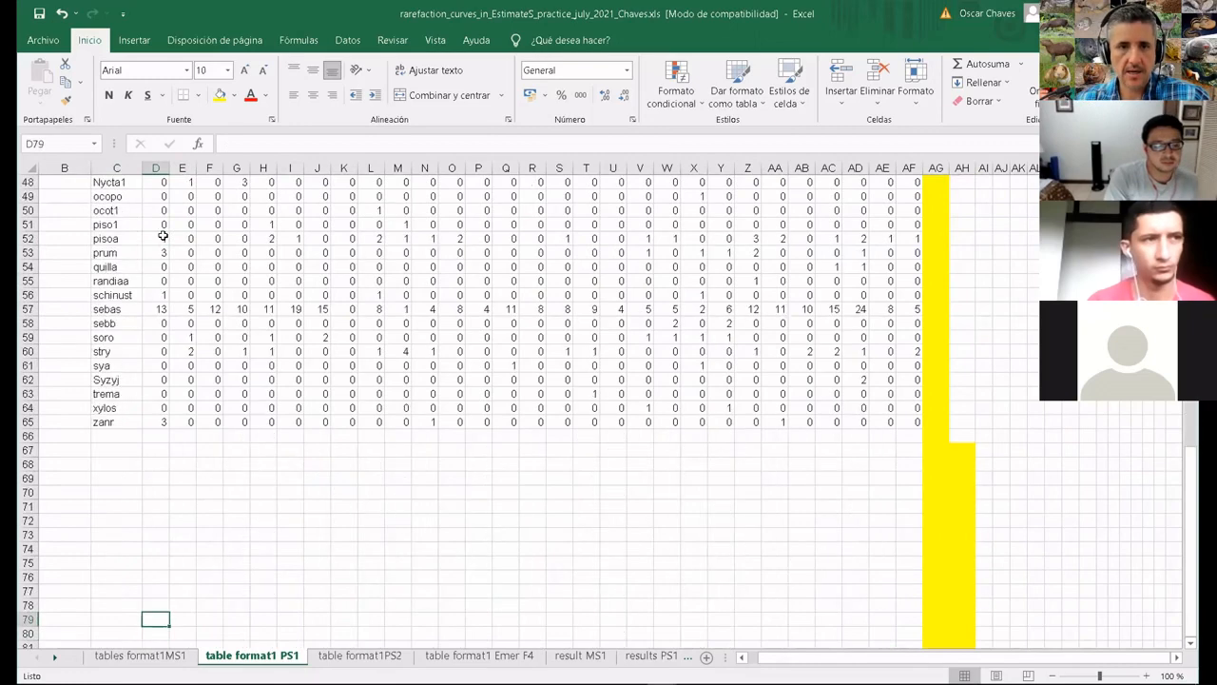
pyautogui.press('Up')
pyautogui.press('Up')
pyautogui.press('Up')
pyautogui.press('Up')
pyautogui.press('Up')
pyautogui.press('Up')
pyautogui.press('Up')
pyautogui.press('Up')
pyautogui.press('Up')
pyautogui.press('Up')
pyautogui.press('Up')
pyautogui.press('Up')
pyautogui.press('Up')
pyautogui.press('Up')
pyautogui.press('Up')
pyautogui.press('Up')
pyautogui.press('Up')
pyautogui.press('Up')
pyautogui.press('Up')
pyautogui.press('Up')
pyautogui.press('Up')
pyautogui.press('Up')
pyautogui.press('Up')
pyautogui.press('Up')
pyautogui.press('Up')
pyautogui.press('Up')
pyautogui.press('Up')
pyautogui.press('Up')
pyautogui.press('Up')
pyautogui.press('Up')
pyautogui.press('Up')
pyautogui.press('Up')
pyautogui.press('Up')
pyautogui.press('Up')
pyautogui.press('Up')
pyautogui.press('Up')
pyautogui.press('Up')
pyautogui.press('Up')
pyautogui.press('Up')
pyautogui.press('Up')
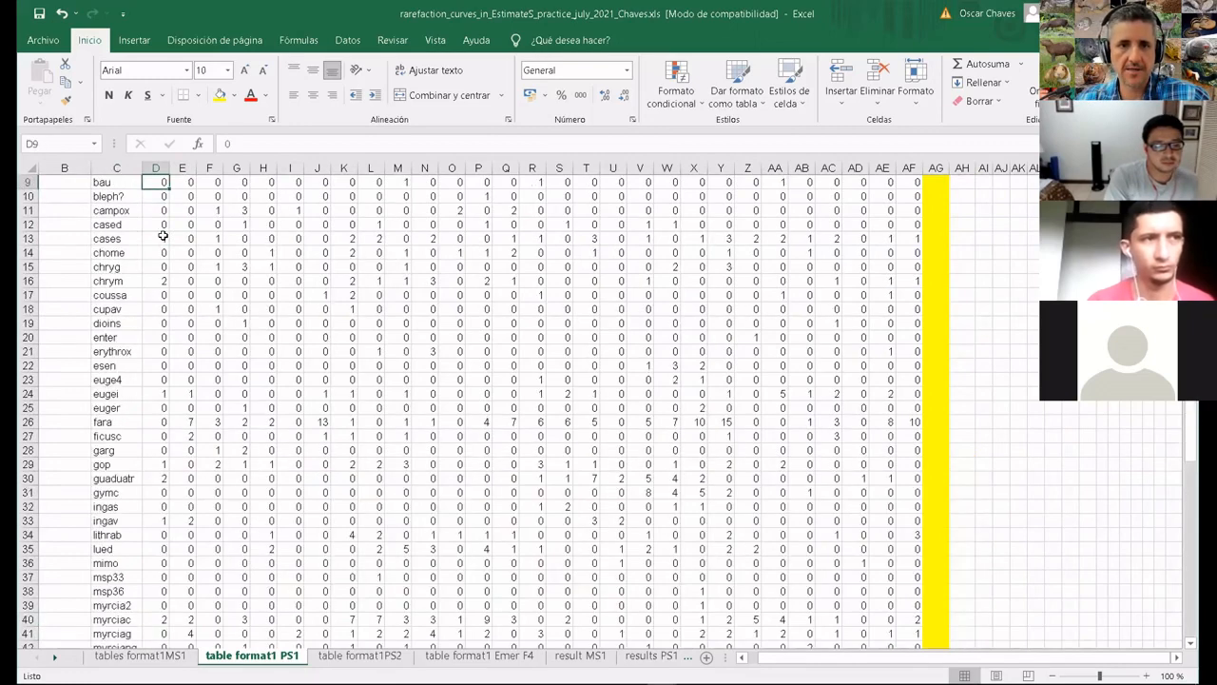
pyautogui.press('Up')
pyautogui.press('Up')
pyautogui.press('Up')
pyautogui.press('Up')
pyautogui.press('Up')
pyautogui.press('Up')
pyautogui.press('Up')
pyautogui.press('Up')
pyautogui.click(162, 238)
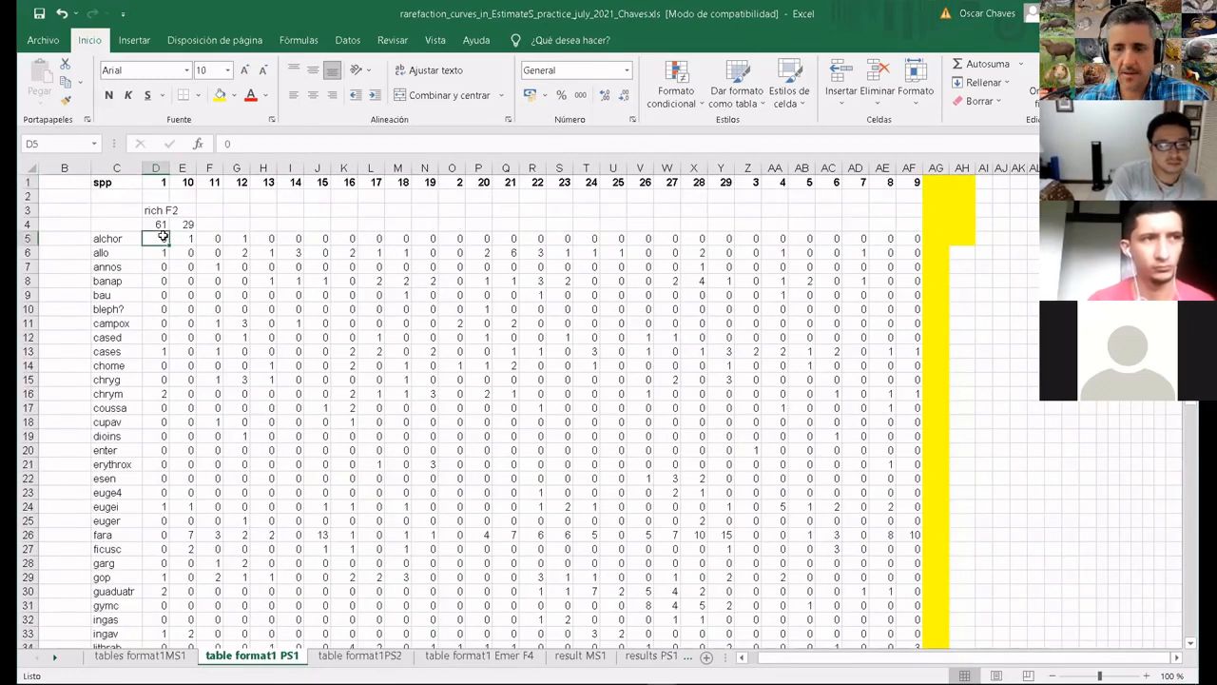
# - Go through sample 10's abundances in column E from the alchor row to the ficusc row, rechecking the fara value
pyautogui.press('Right')
pyautogui.press('Down')
pyautogui.press('Down')
pyautogui.press('Down')
pyautogui.press('Down')
pyautogui.press('Down')
pyautogui.press('Down')
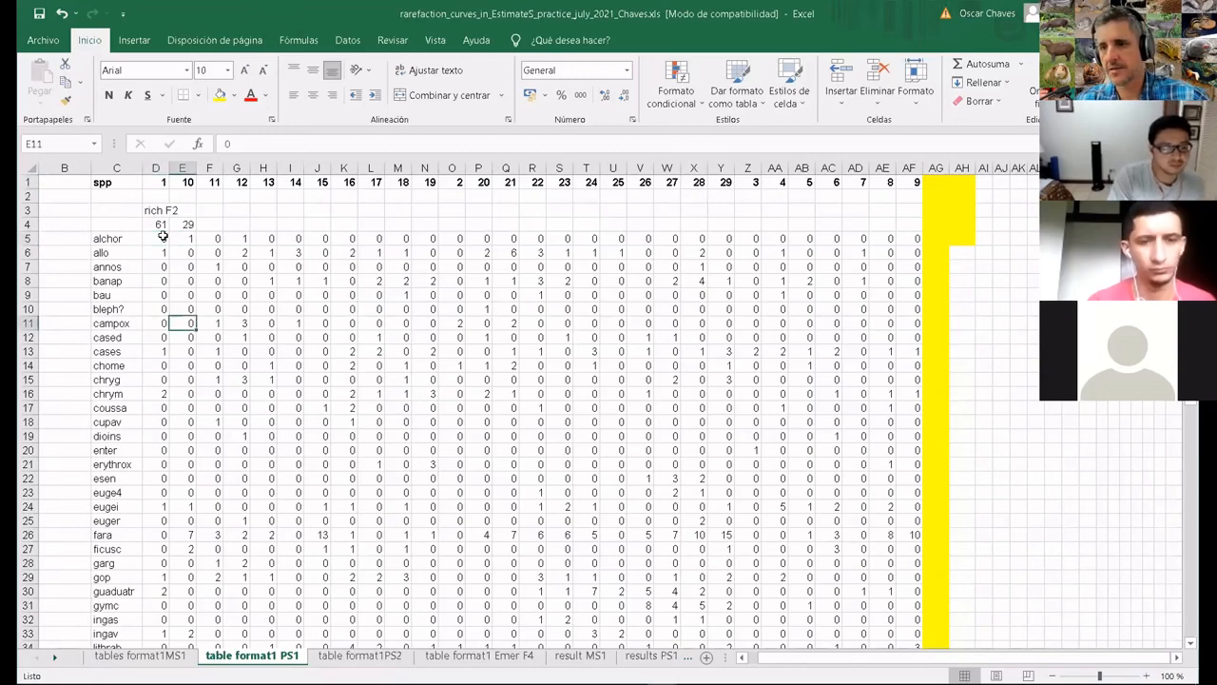
pyautogui.press('Down')
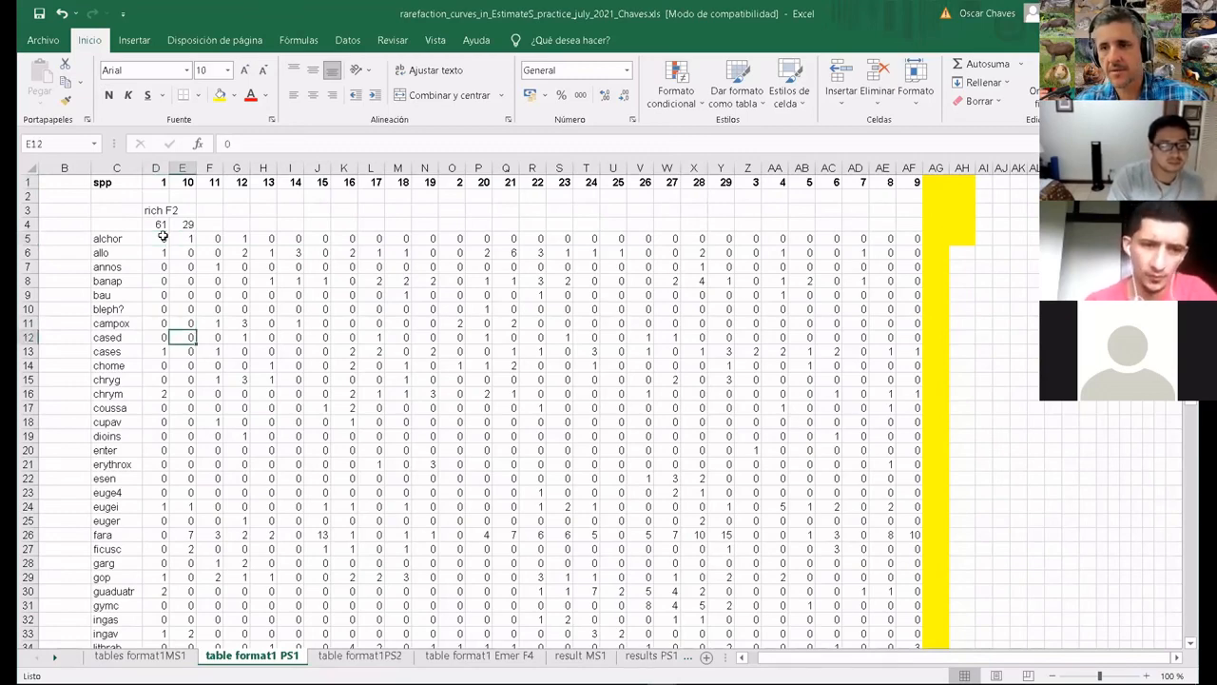
pyautogui.press('Down')
pyautogui.press('Down')
pyautogui.press('Down')
pyautogui.press('Down')
pyautogui.press('Down')
pyautogui.press('Down')
pyautogui.press('Down')
pyautogui.press('Down')
pyautogui.press('Down')
pyautogui.press('Down')
pyautogui.press('Down')
pyautogui.press('Down')
pyautogui.press('Down')
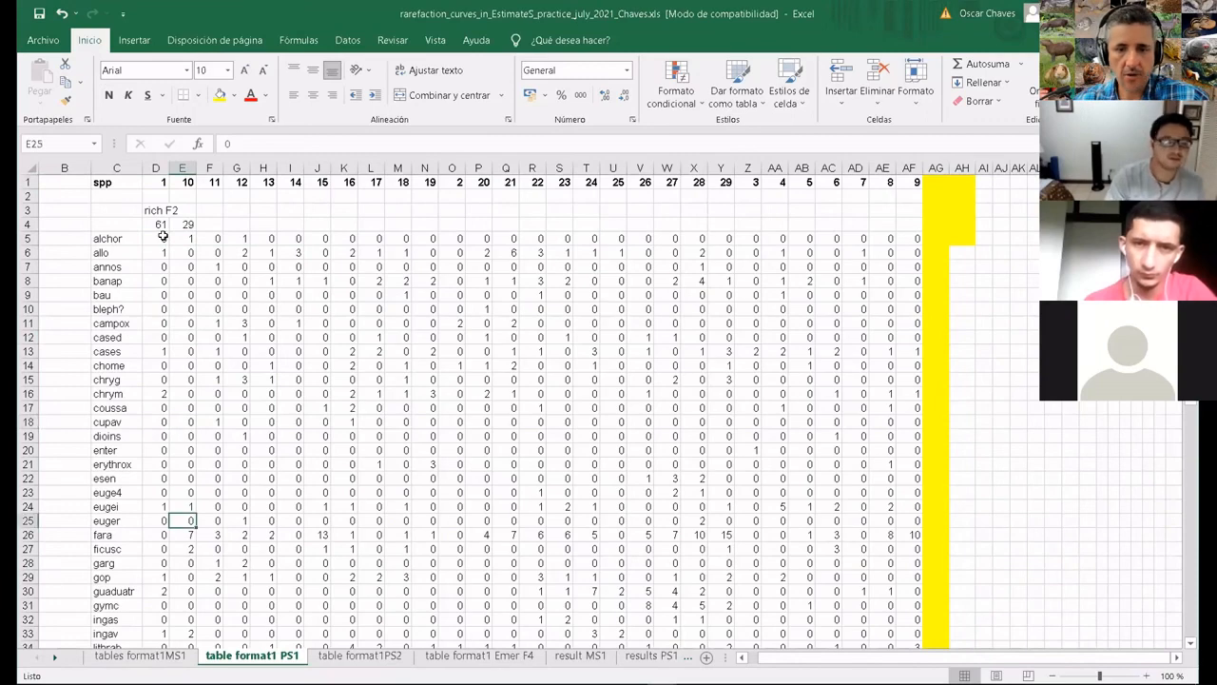
pyautogui.press('Down')
pyautogui.press('Down')
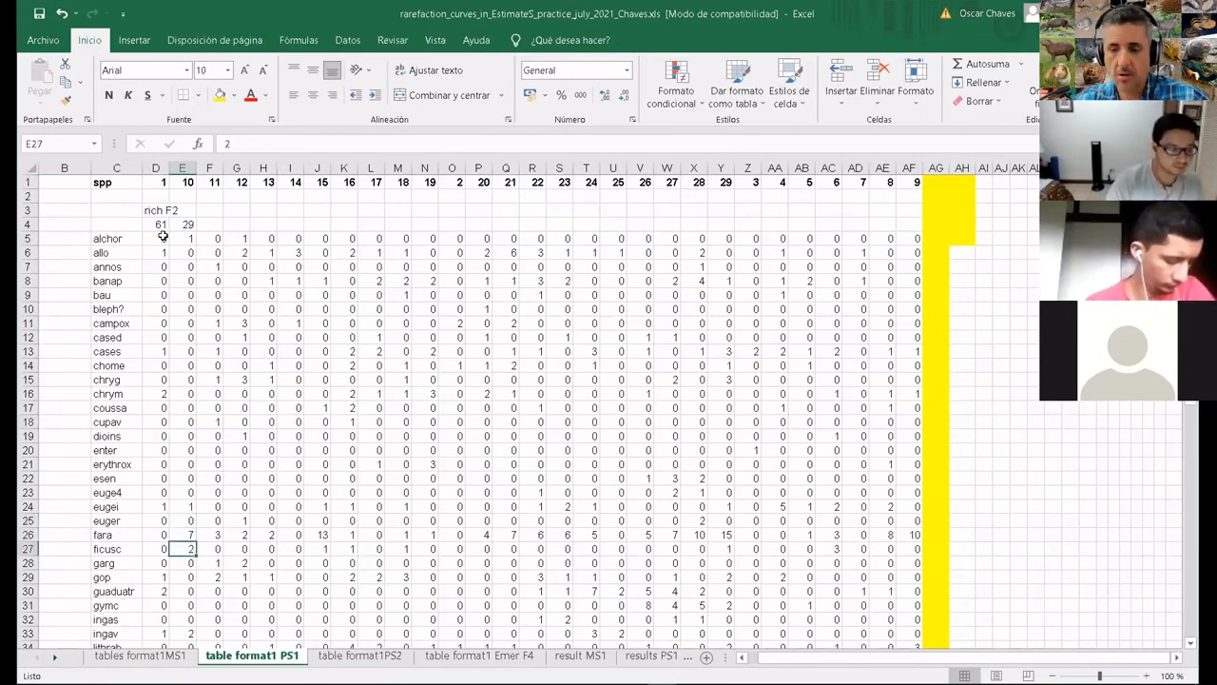
pyautogui.press('Up')
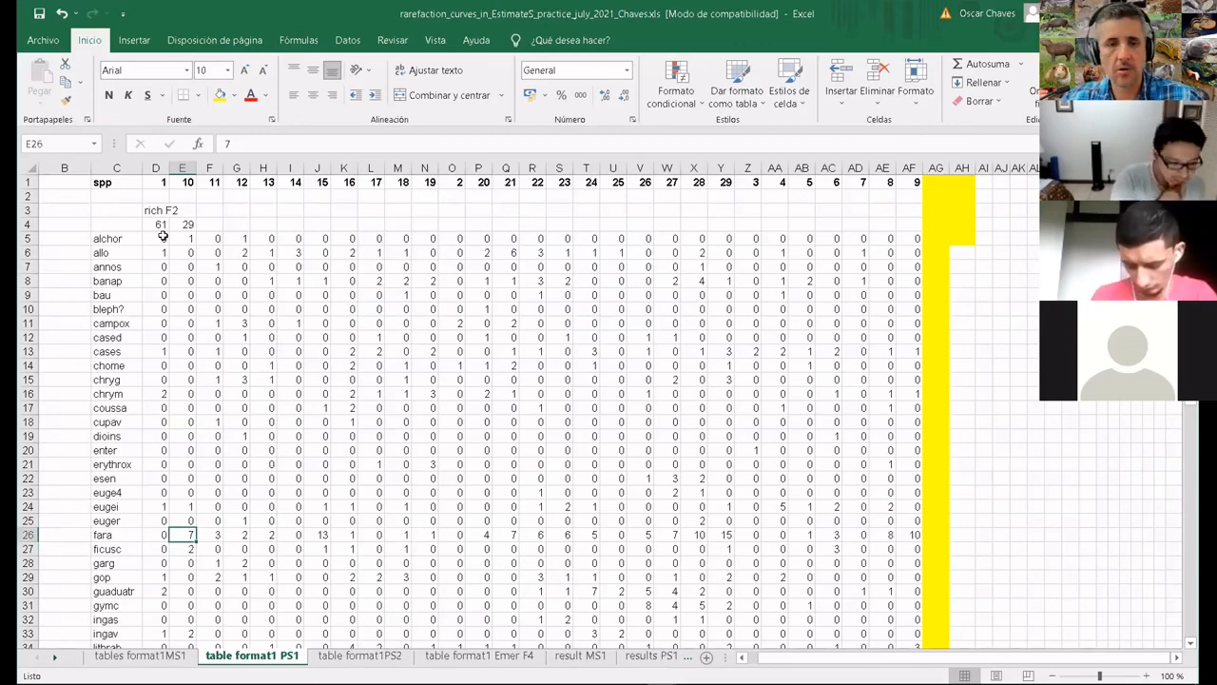
pyautogui.press('Up')
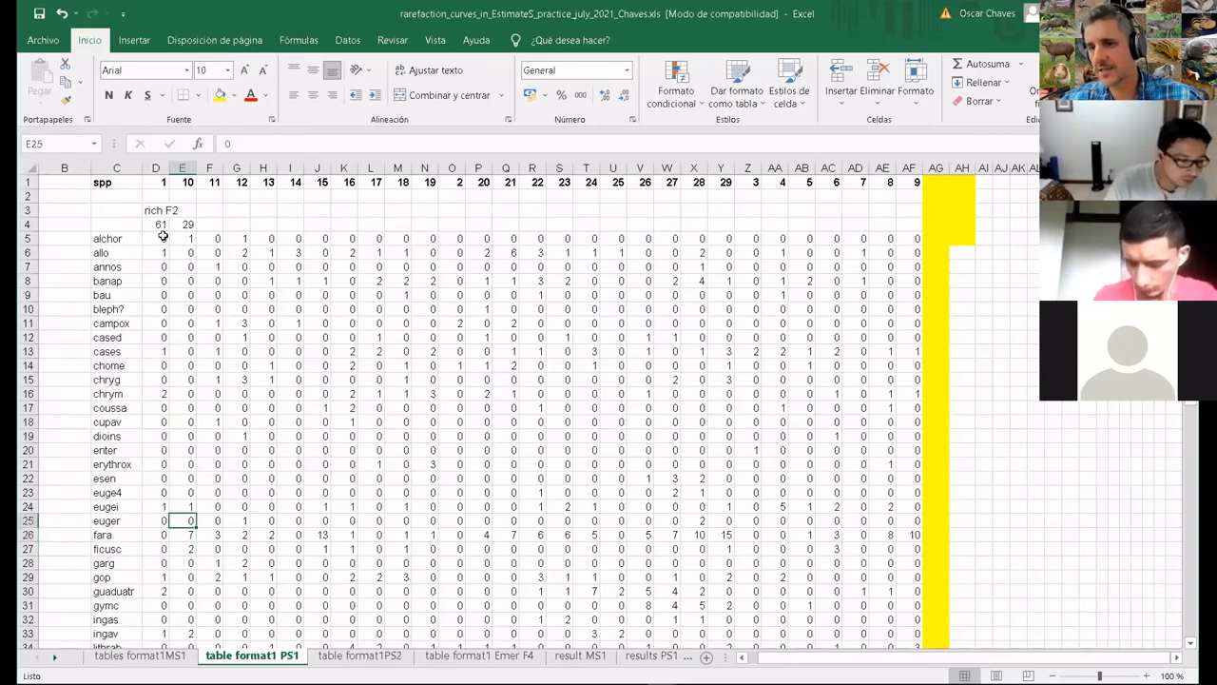
pyautogui.press('Down')
pyautogui.press('Down')
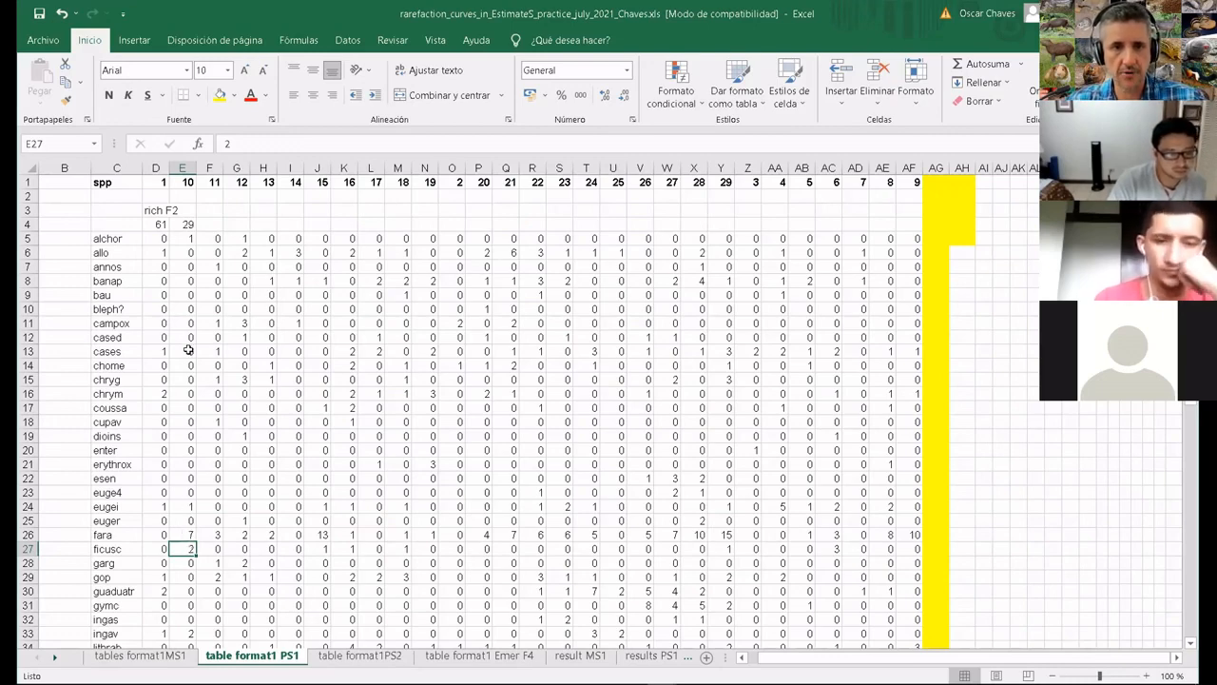
# - Switch to the Notepad file rich small para Estimates.txt and highlight its title, species count 129 and sample count 31
pyautogui.hotkey('alt', 'Tab')
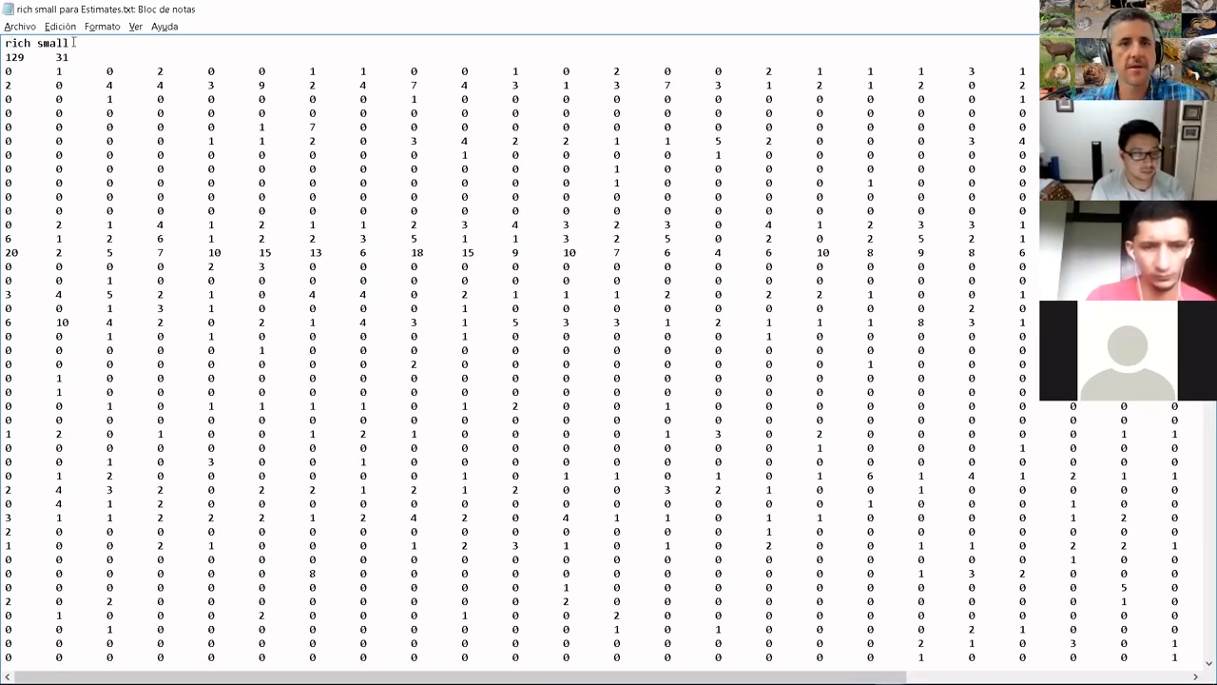
pyautogui.moveTo(73, 43); pyautogui.dragTo(7, 43)
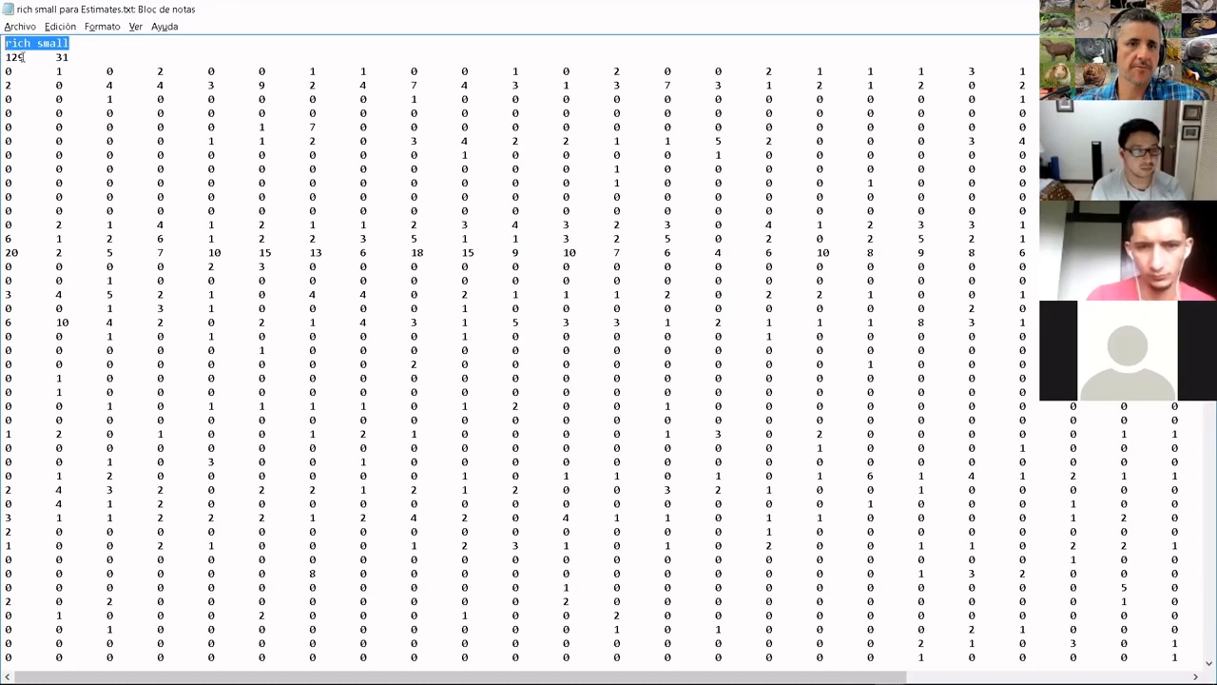
pyautogui.click(21, 57)
pyautogui.doubleClick(23, 57)
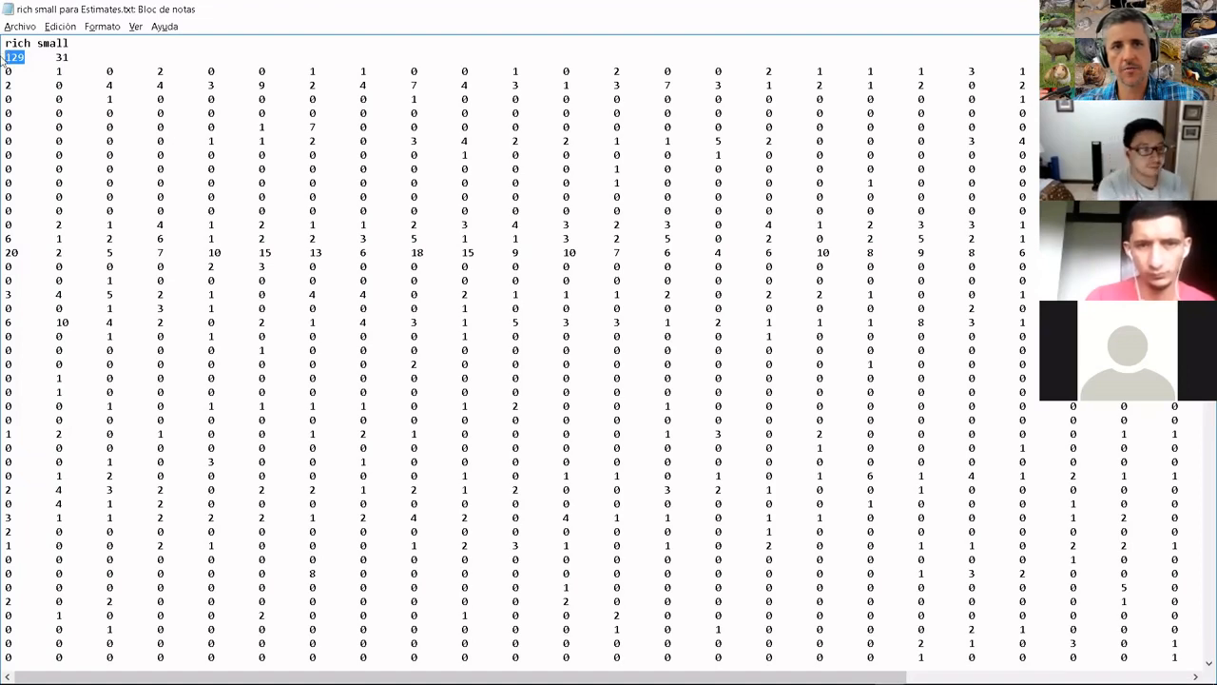
pyautogui.click(67, 57)
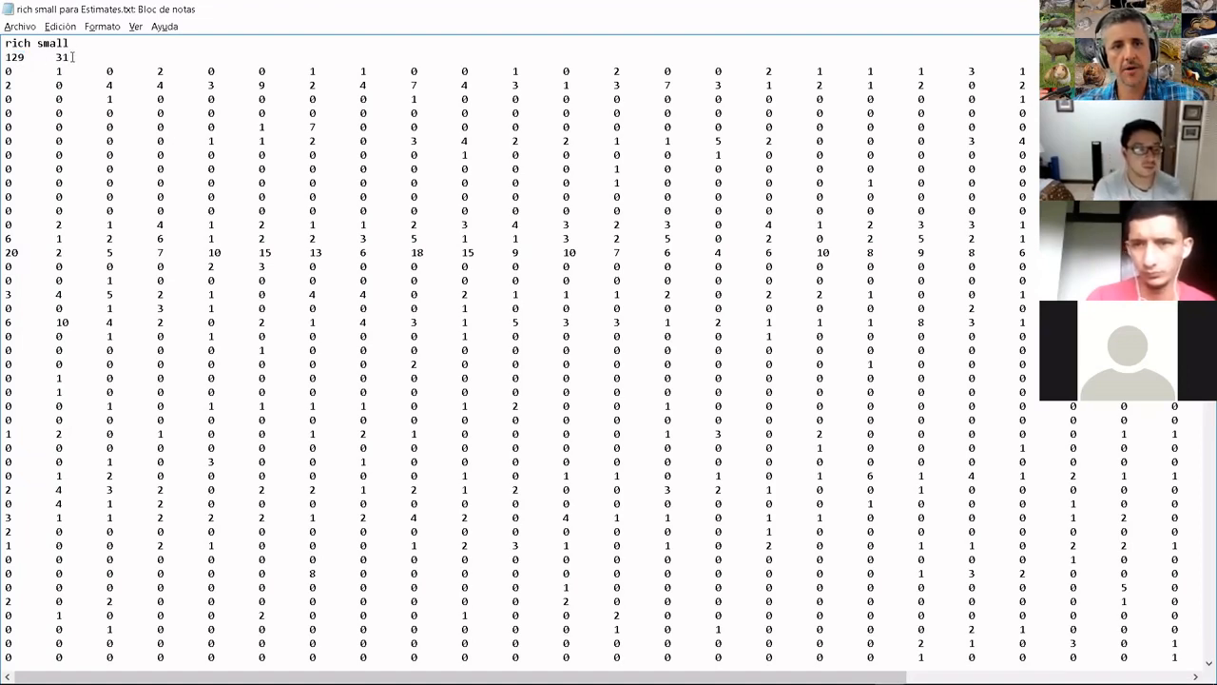
pyautogui.moveTo(72, 57); pyautogui.dragTo(50, 58)
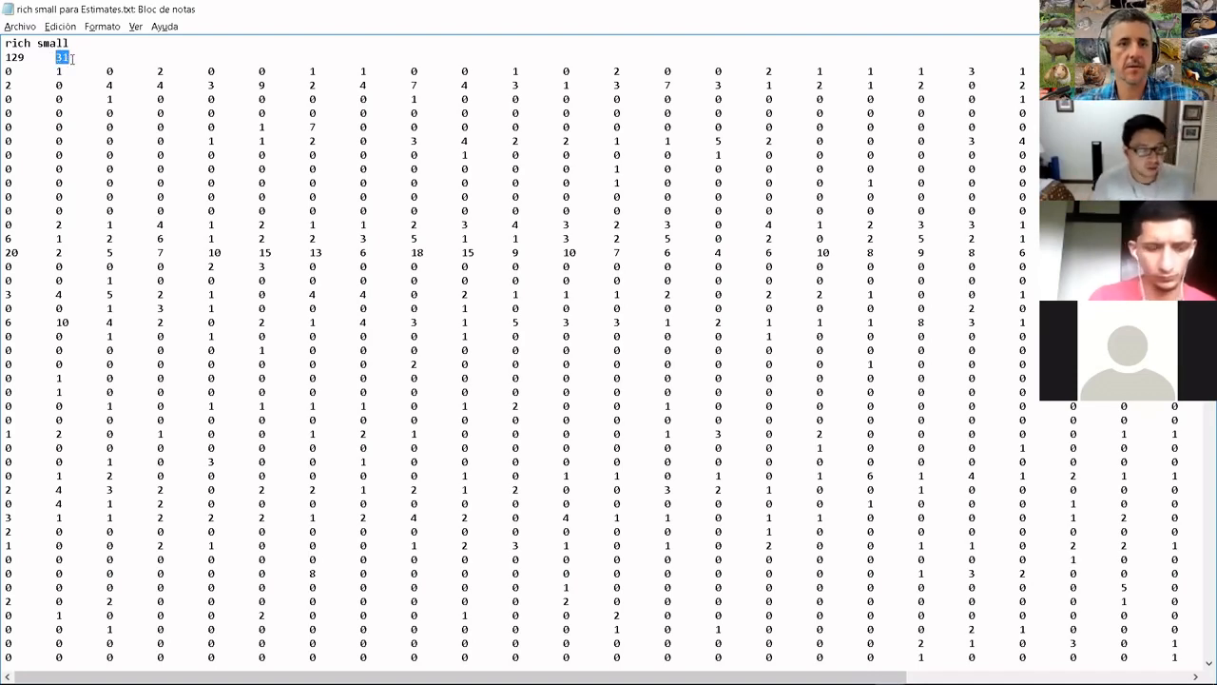
pyautogui.click(72, 59)
pyautogui.moveTo(72, 59); pyautogui.dragTo(53, 59)
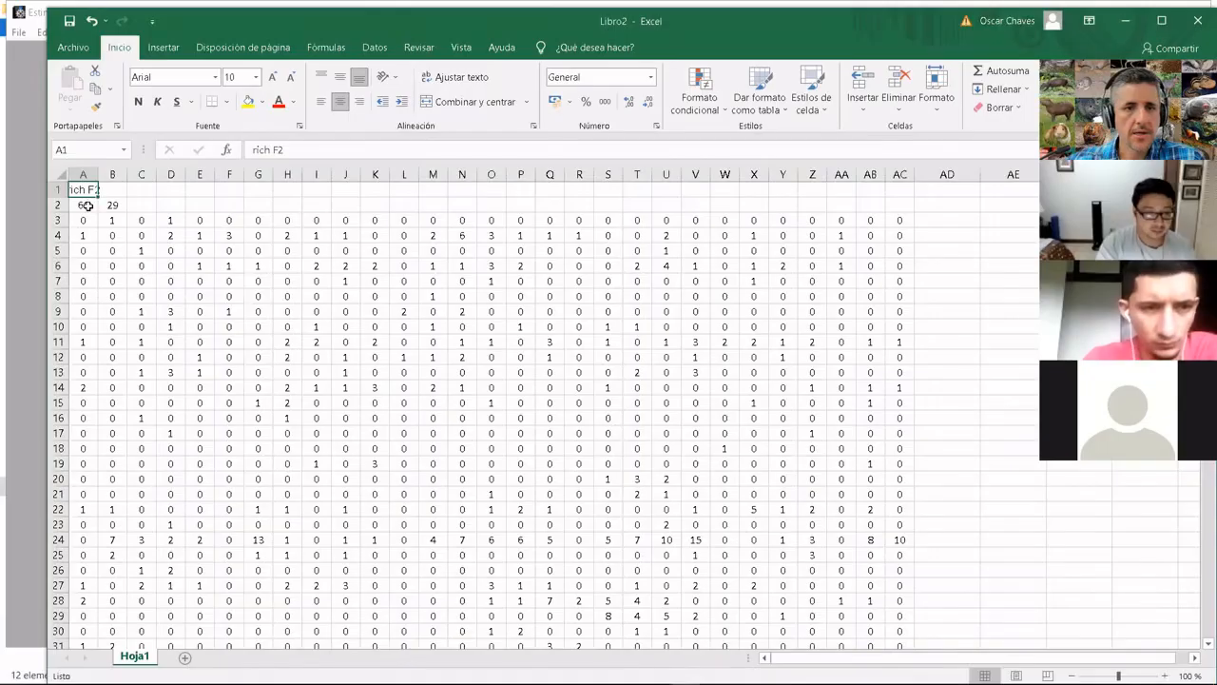
# - Check species-count cell A2 in the Libro2 Excel workbook and minimize that workbook to show the EstimateS window
pyautogui.click(84, 204)
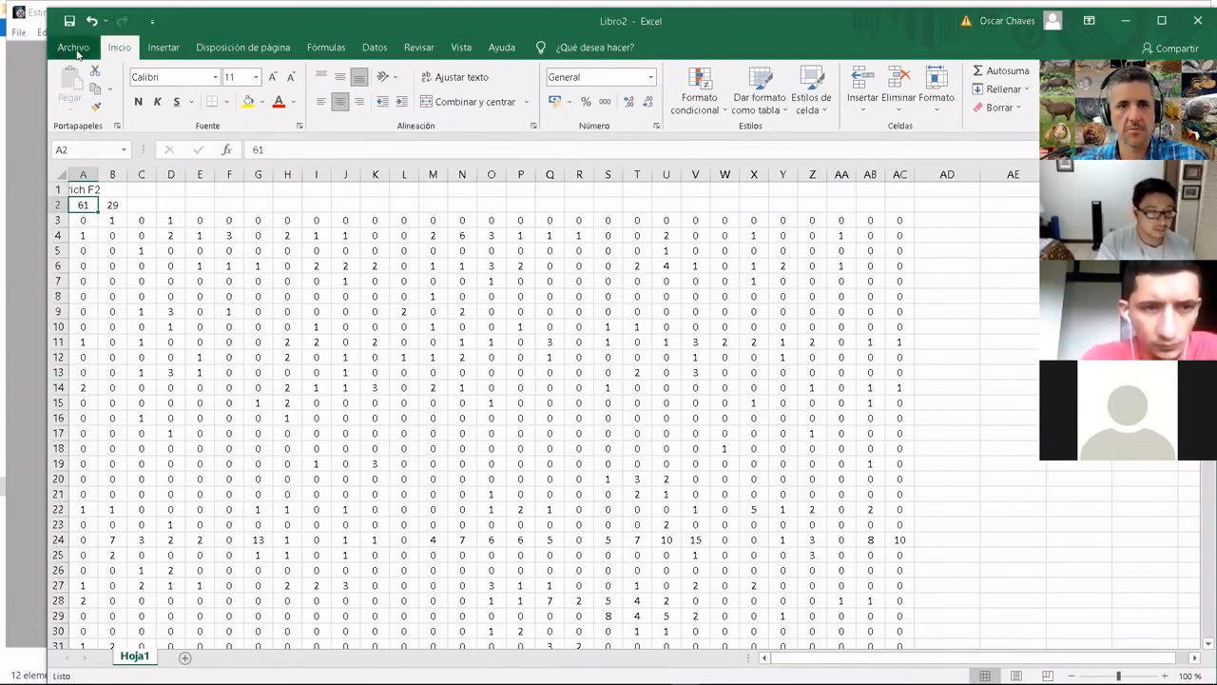
pyautogui.click(1127, 21)
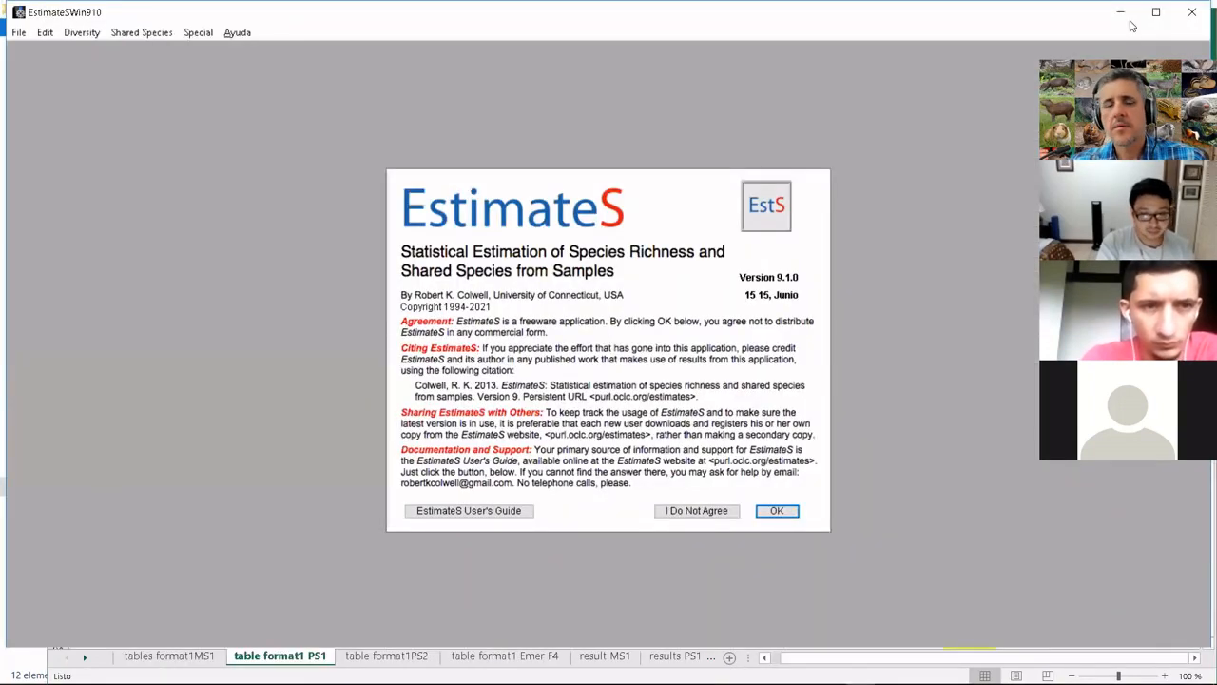
pyautogui.hotkey('alt', 'Tab')
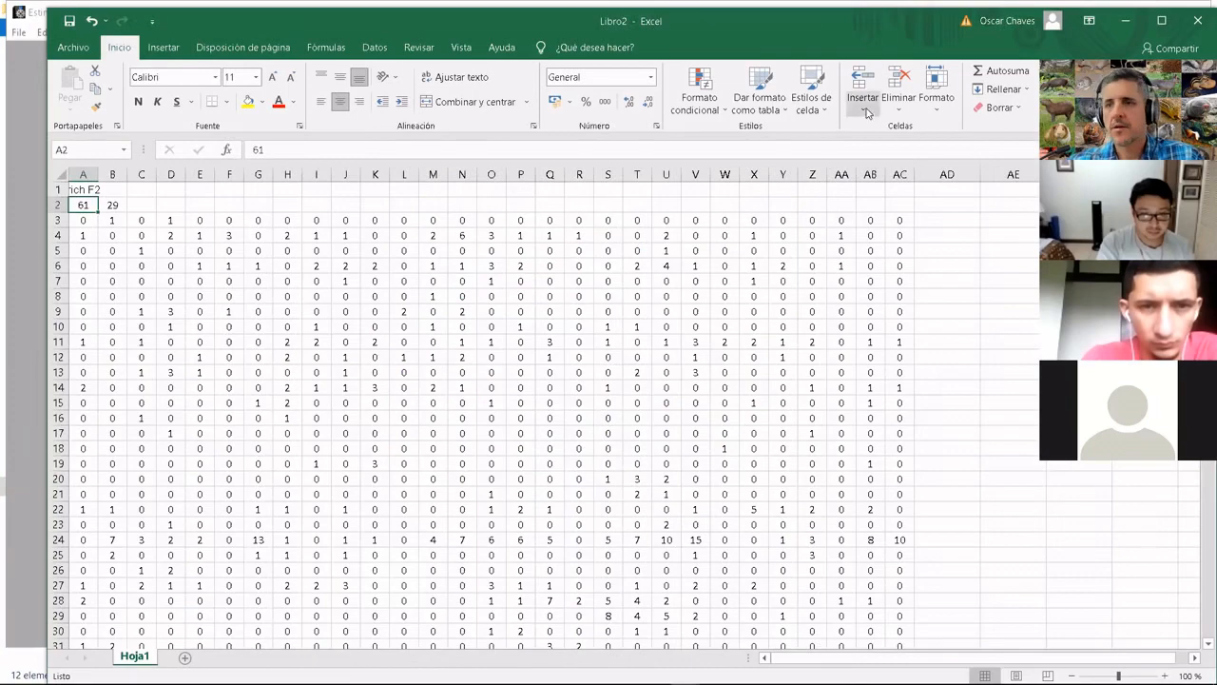
pyautogui.click(1126, 21)
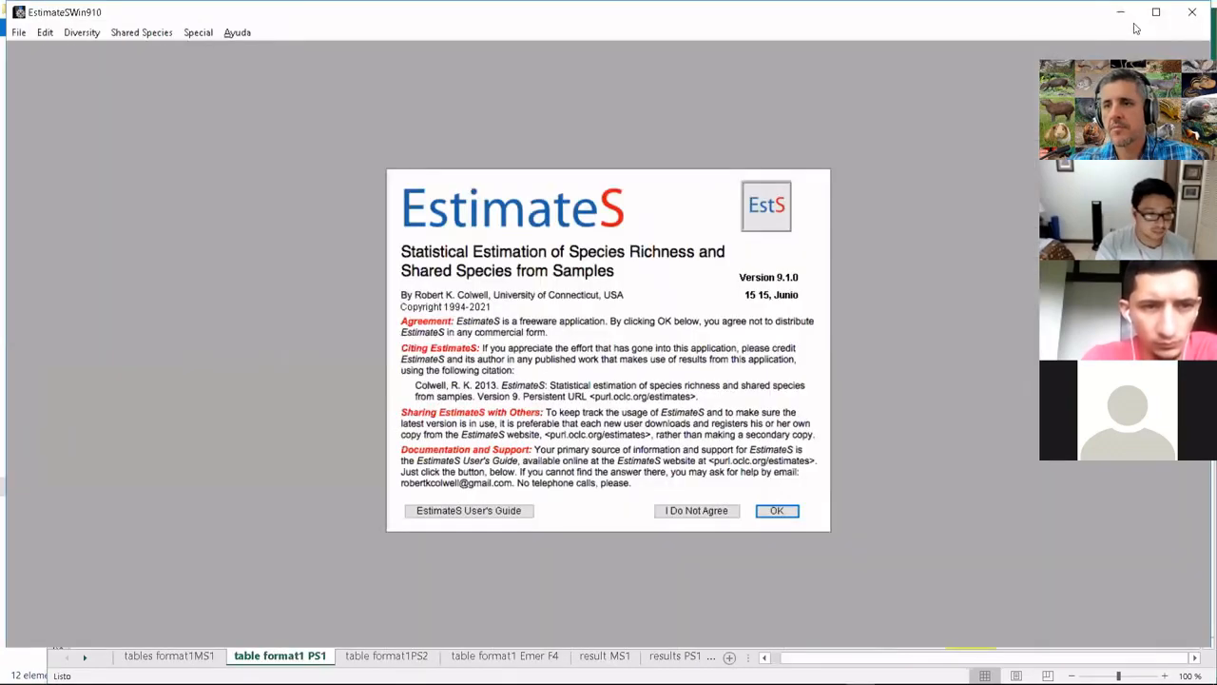
# - Minimize EstimateS, the rarefaction curves workbook, the format 1 Estimates folder, the EstimateS User's Guide browser window and WhatsApp
pyautogui.click(1122, 19)
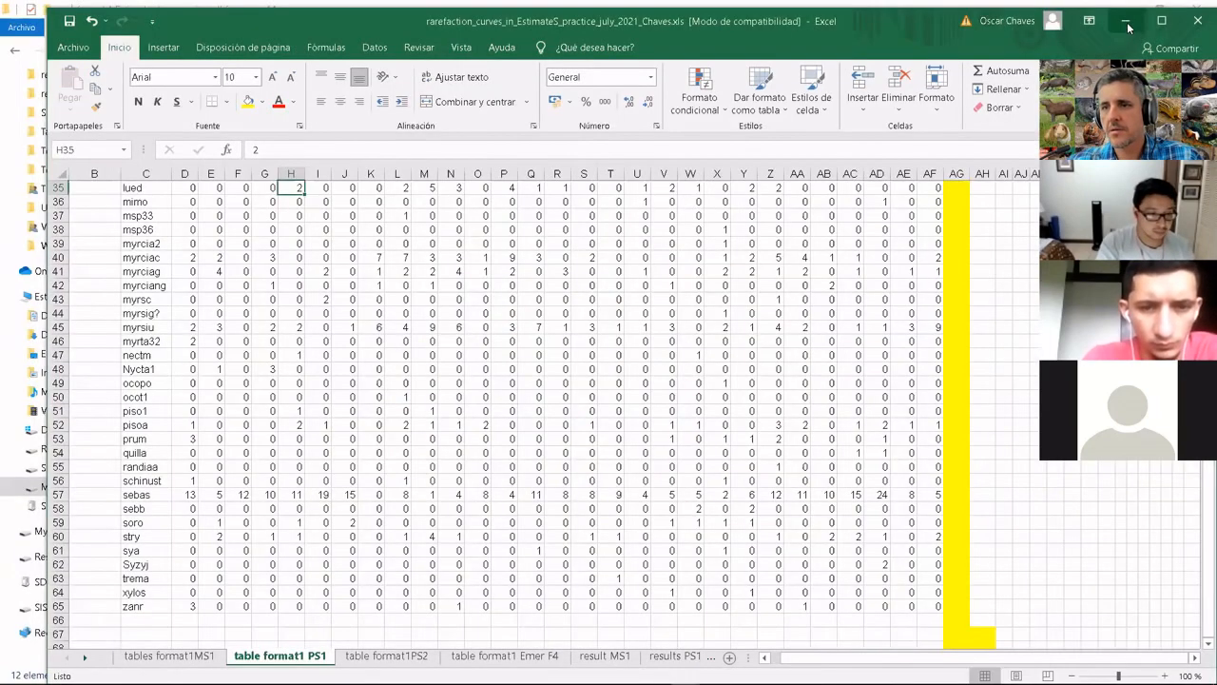
pyautogui.click(1125, 17)
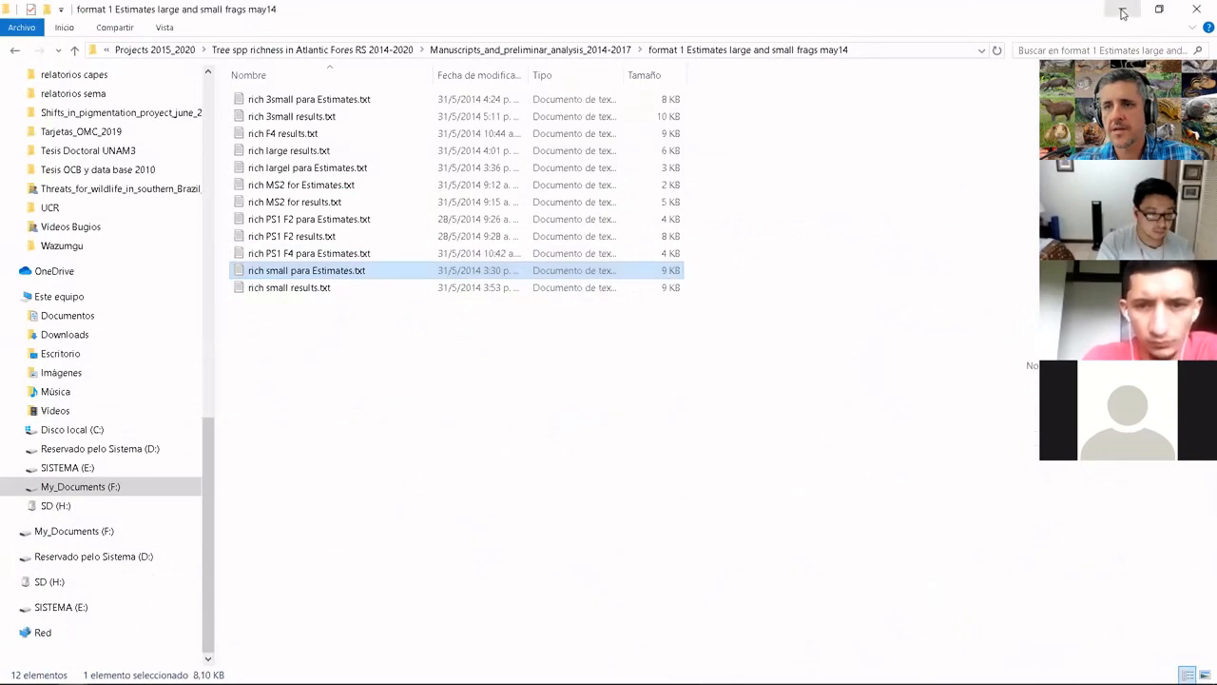
pyautogui.click(1123, 14)
pyautogui.click(1125, 15)
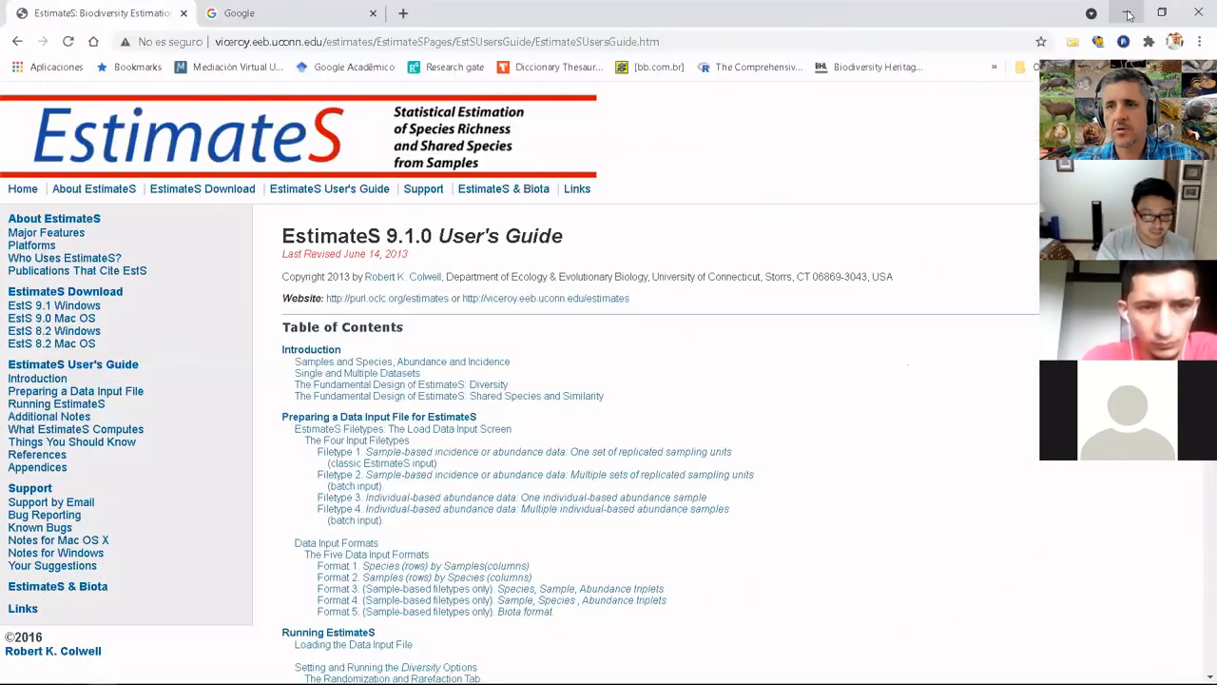
pyautogui.click(1127, 13)
pyautogui.hotkey('alt', 'Tab')
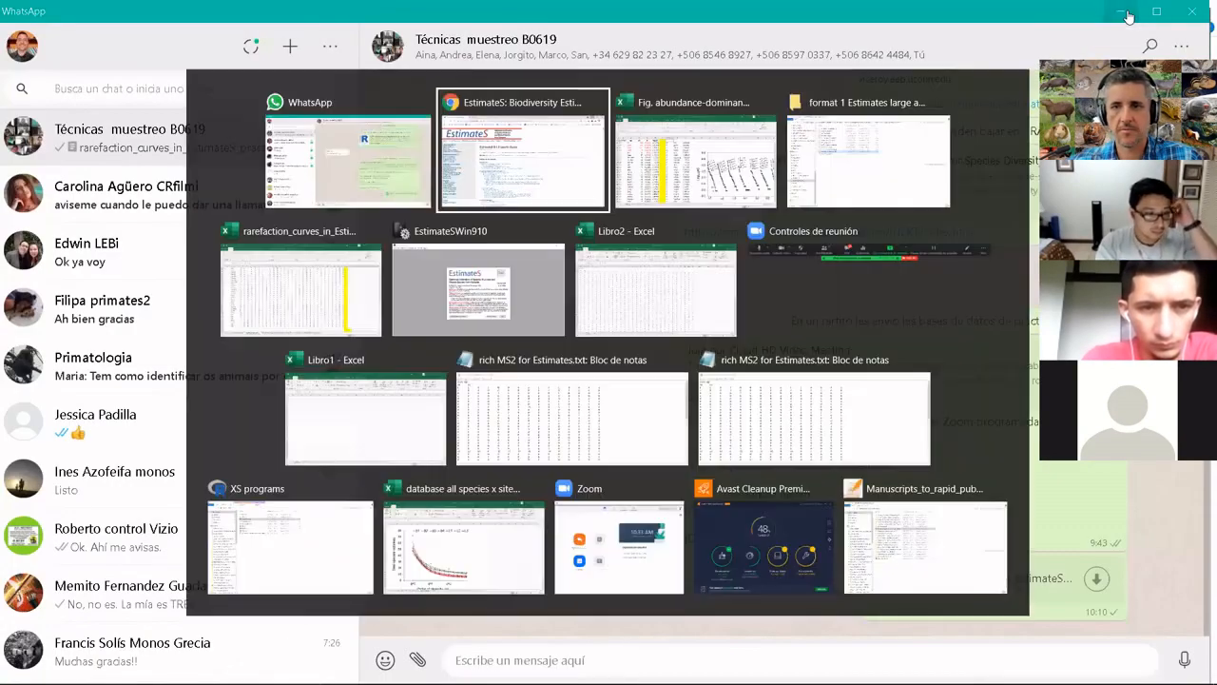
pyautogui.hotkey('alt', 'Tab')
pyautogui.click(1126, 17)
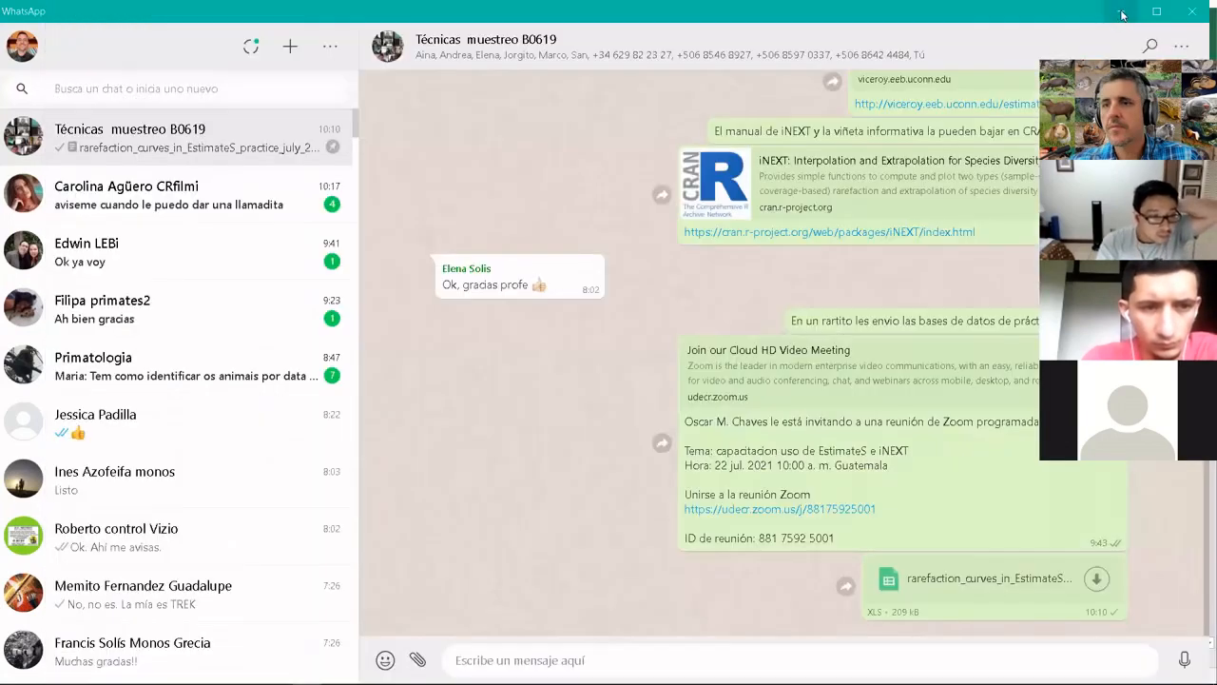
# - Clear the desktop by minimizing the Libro1 and species-by-site workbooks and both rich MS2 for Estimates.txt Notepad windows
pyautogui.hotkey('alt', 'Tab')
pyautogui.click(1126, 19)
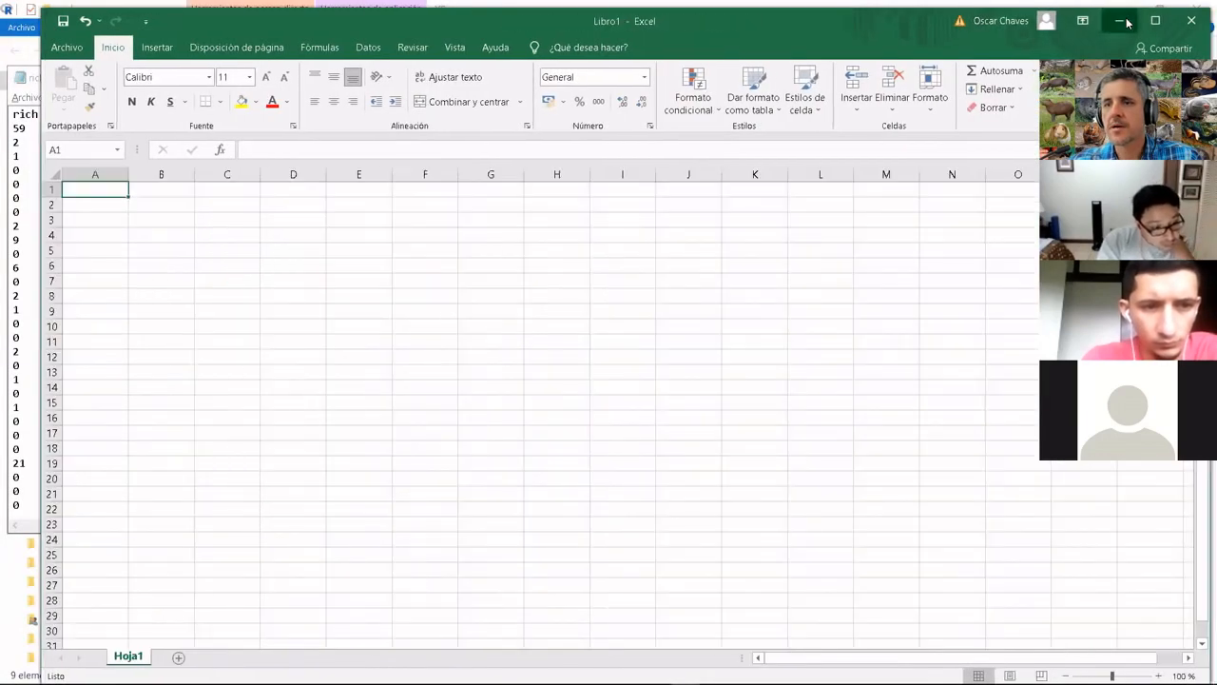
pyautogui.click(1127, 21)
pyautogui.click(1127, 23)
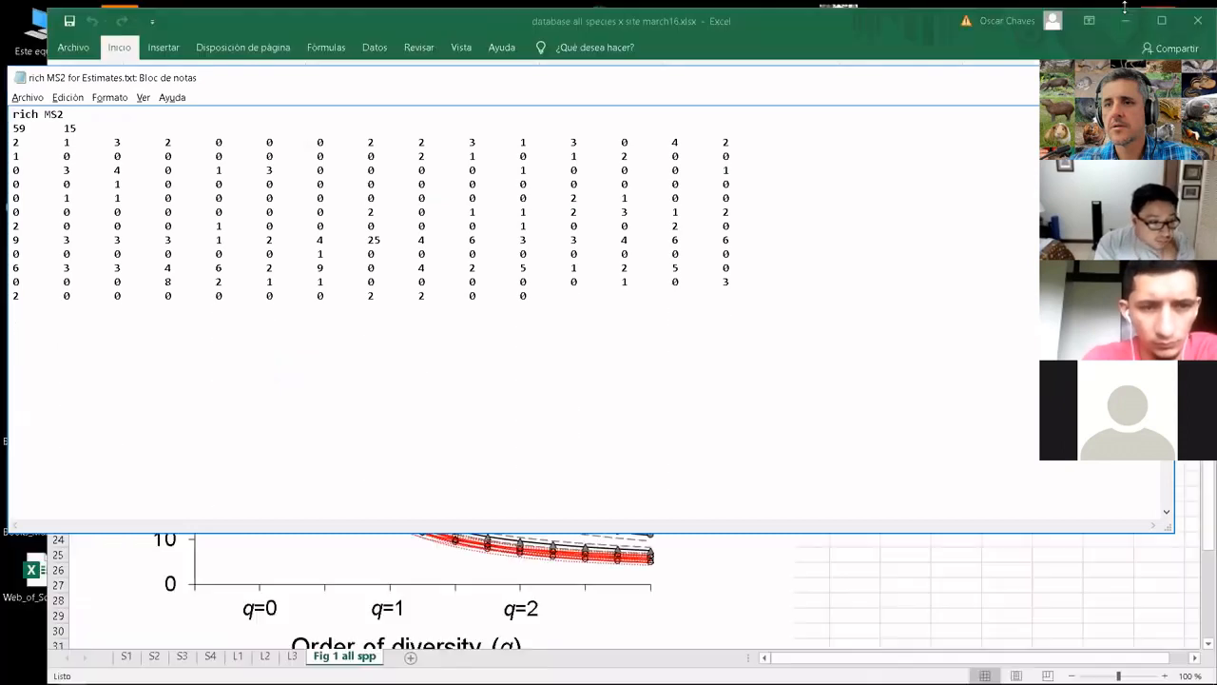
pyautogui.click(1126, 23)
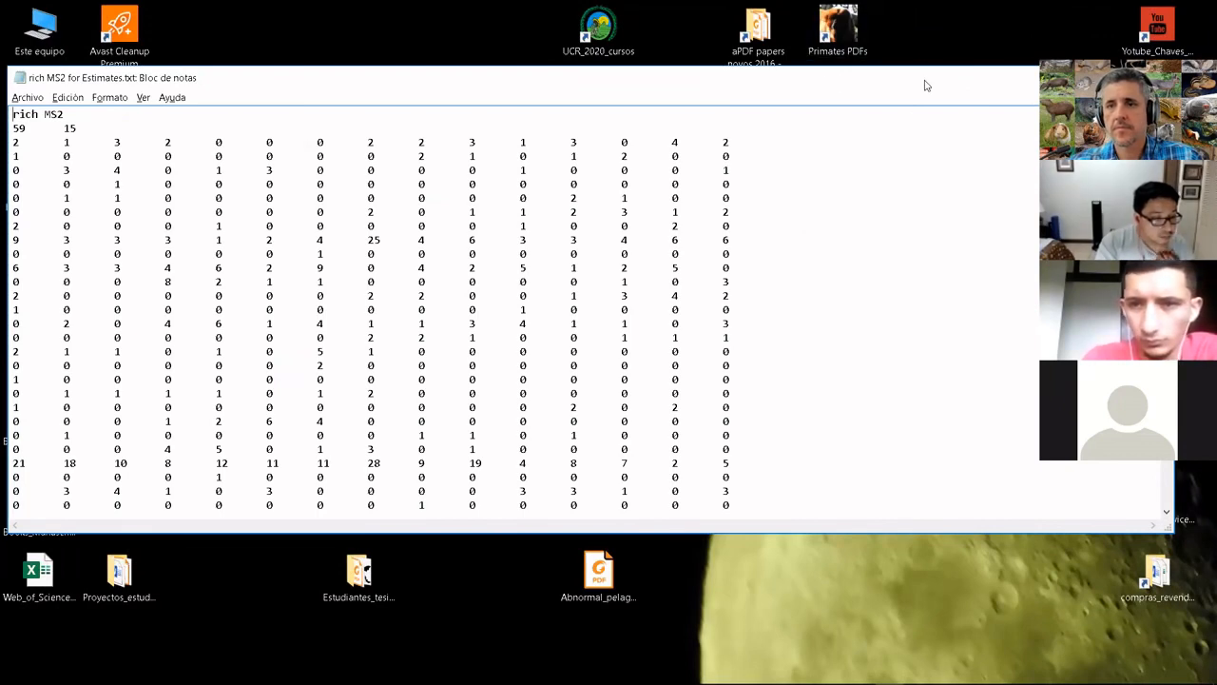
pyautogui.moveTo(923, 82); pyautogui.dragTo(813, 264)
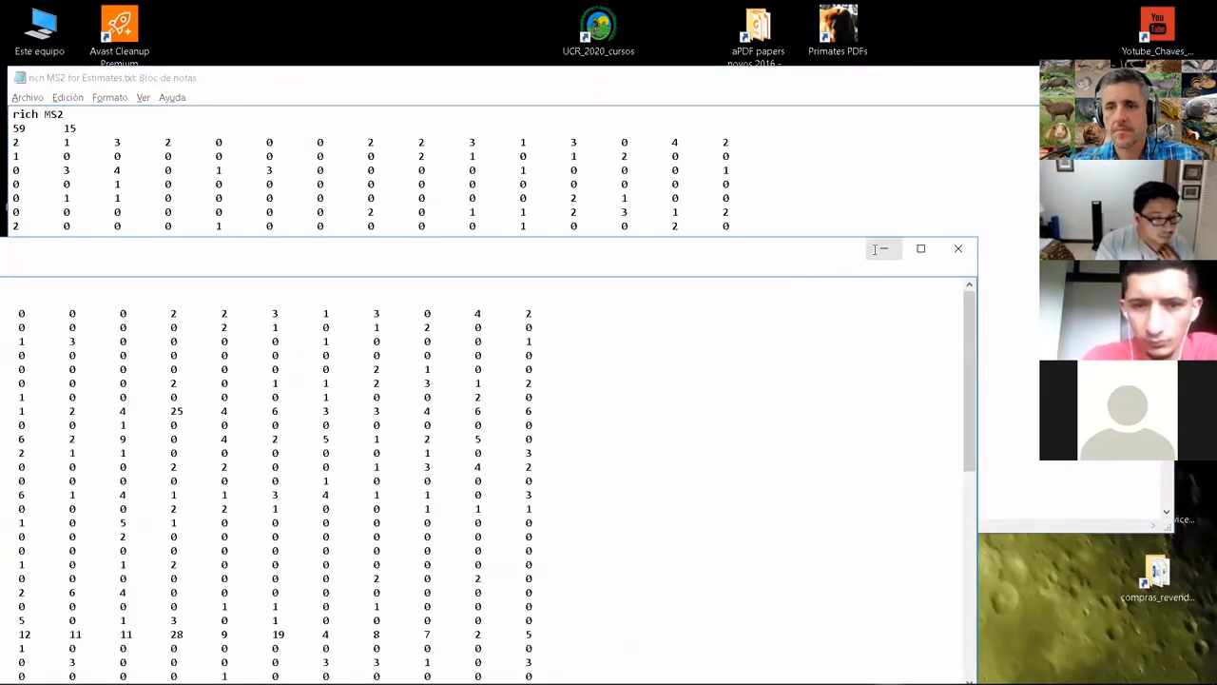
pyautogui.moveTo(963, 86); pyautogui.dragTo(795, 272)
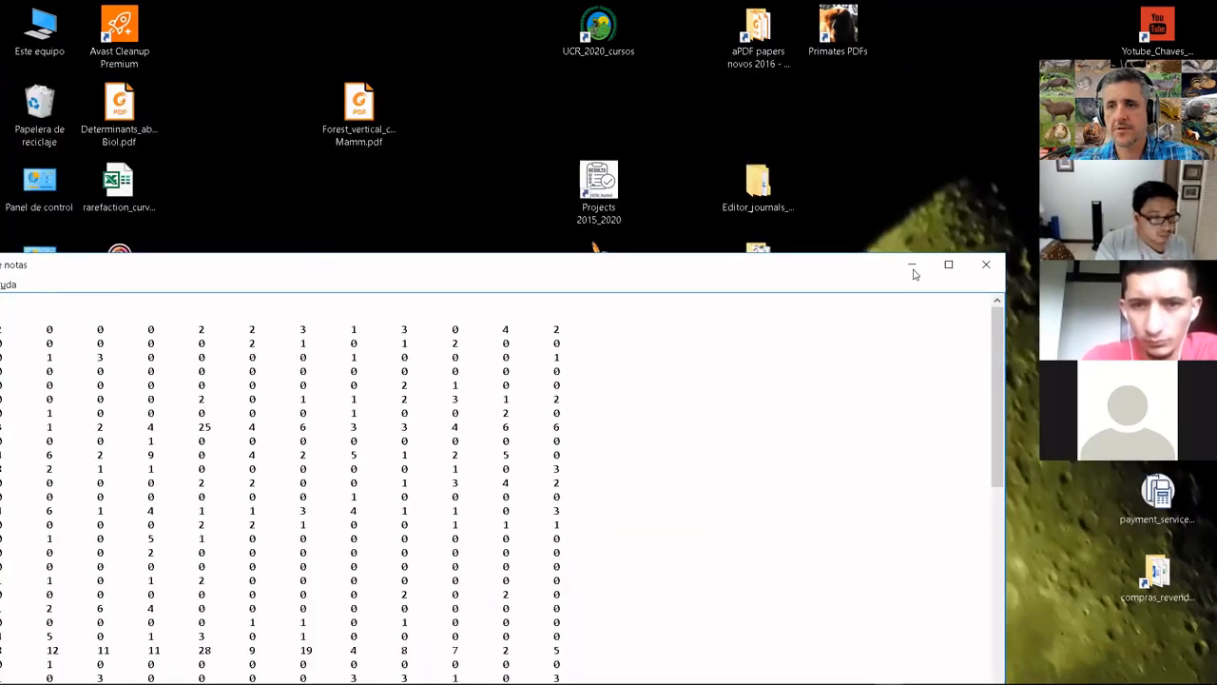
pyautogui.click(912, 270)
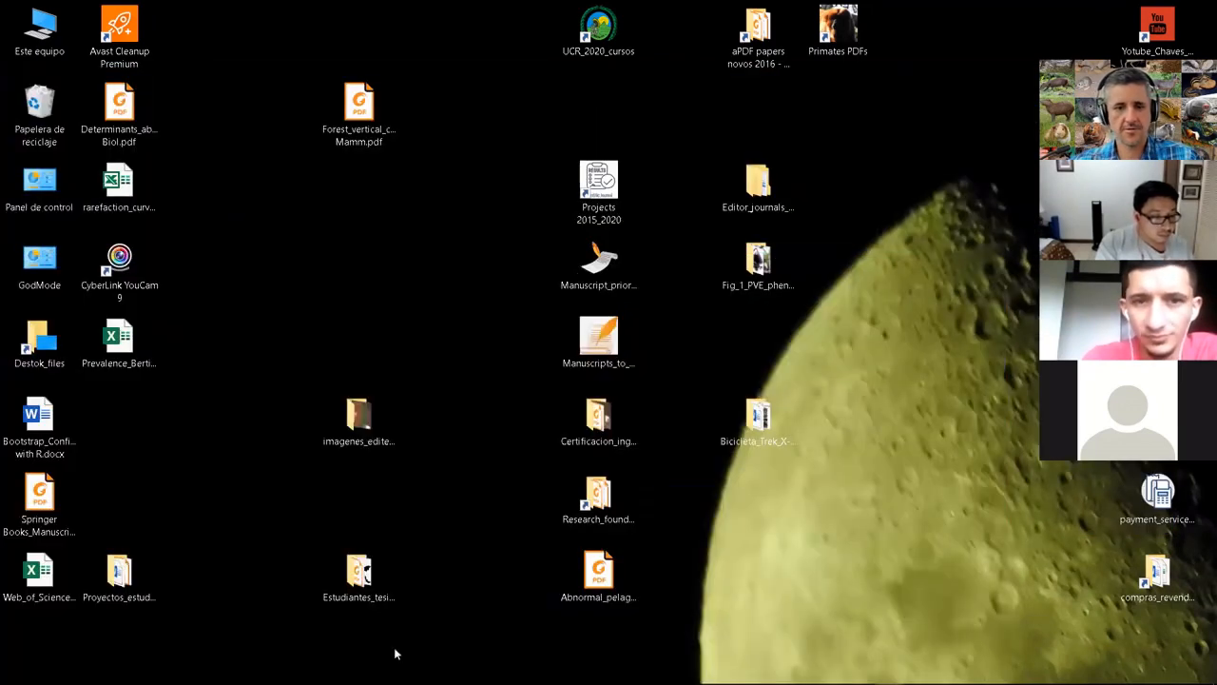
# - Create a new folder on the desktop and begin its name with Practica
pyautogui.rightClick(367, 296)
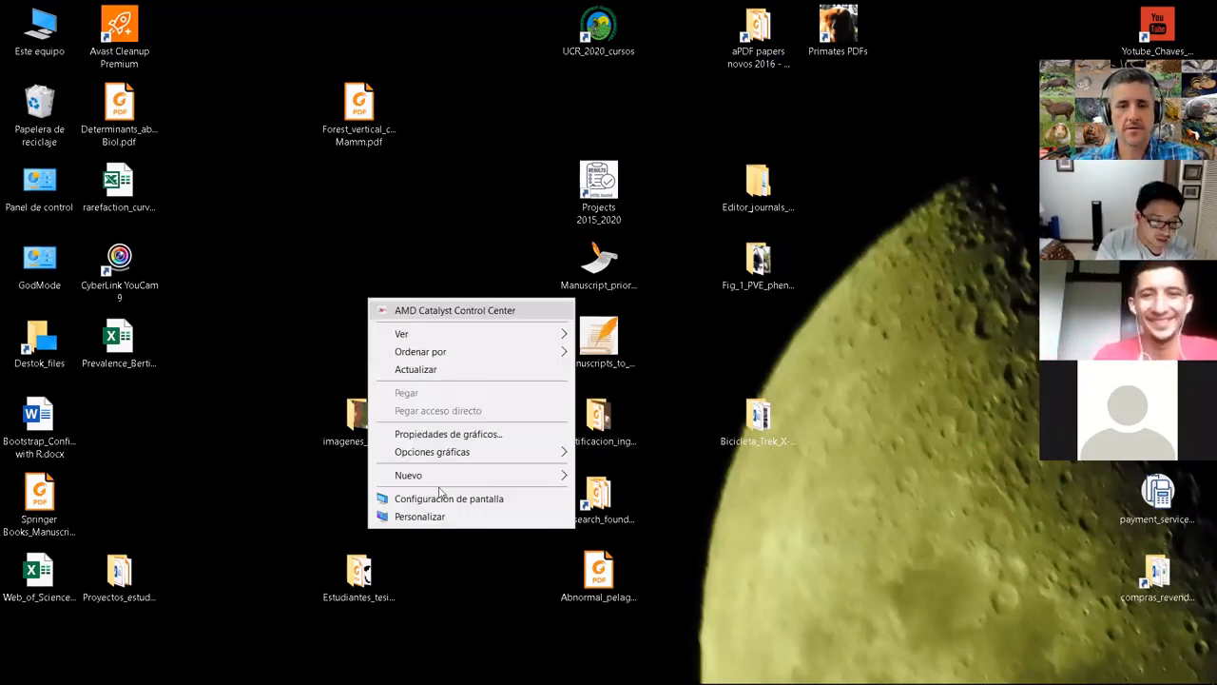
pyautogui.moveTo(459, 480)
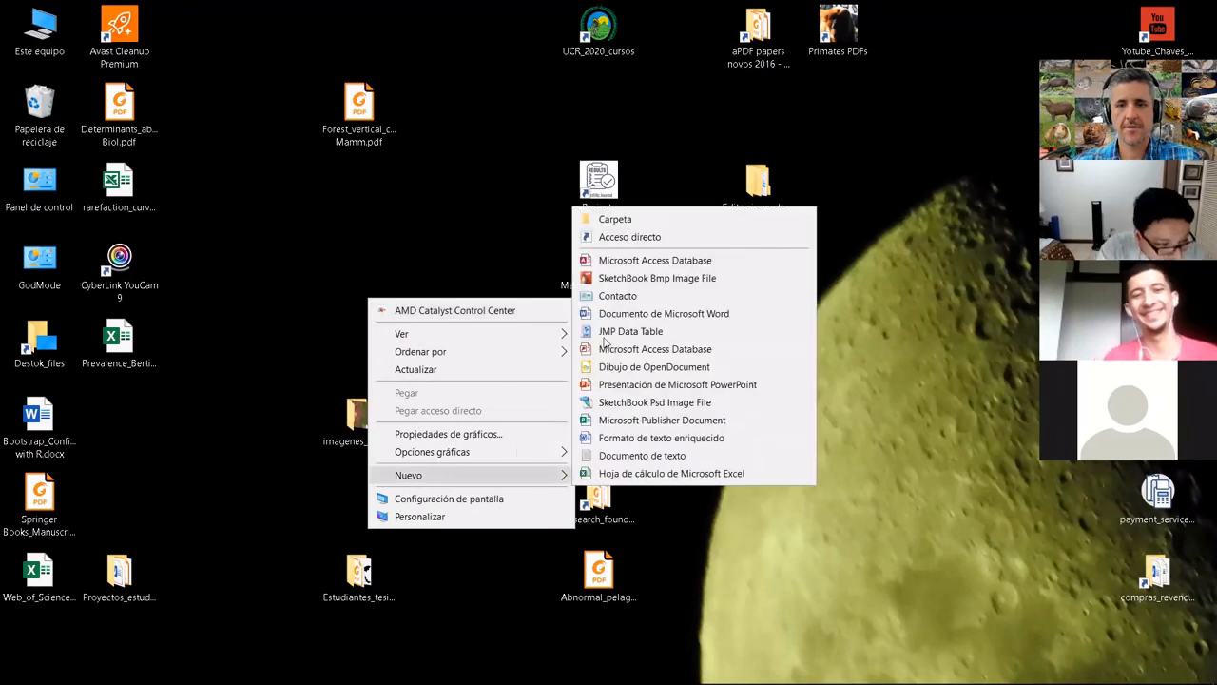
pyautogui.click(613, 219)
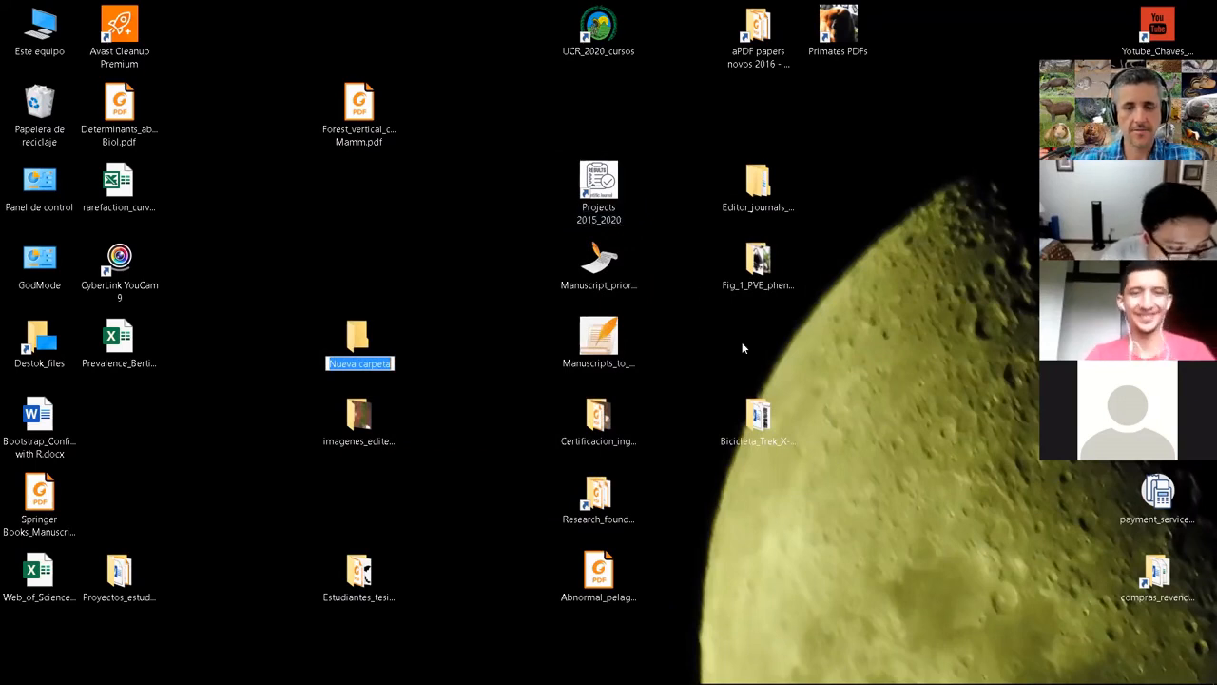
pyautogui.write('Pra')
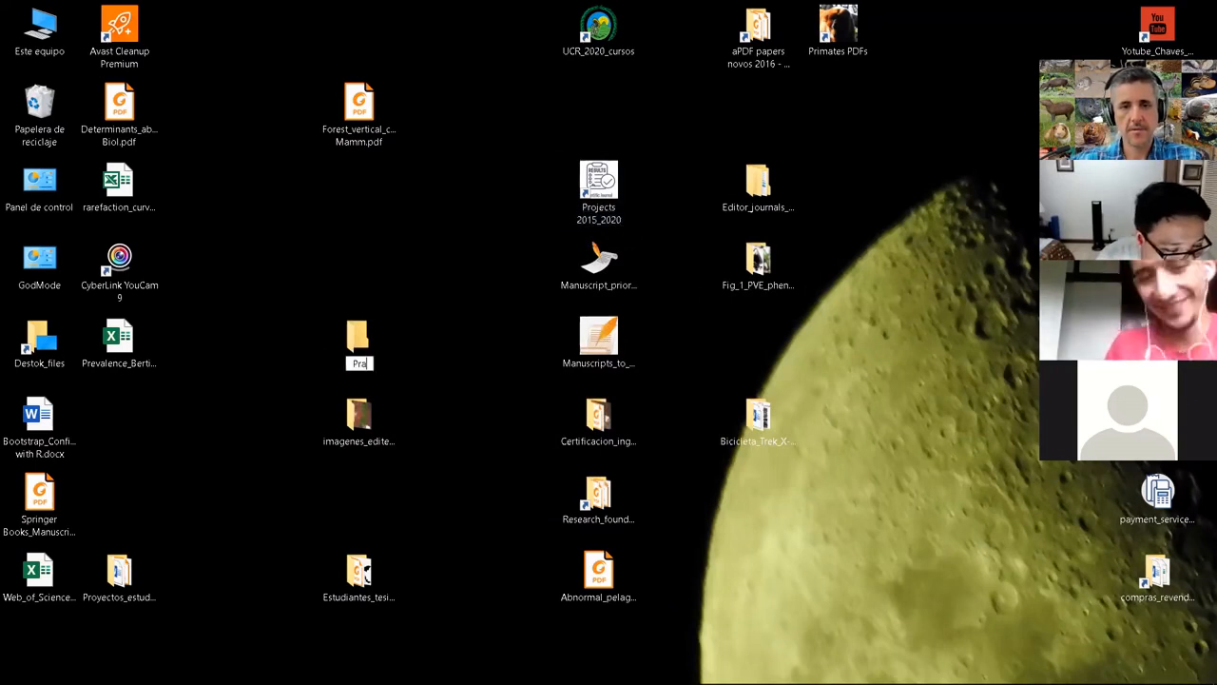
pyautogui.write('c')
pyautogui.press('BackSpace')
pyautogui.press('BackSpace')
pyautogui.press('BackSpace')
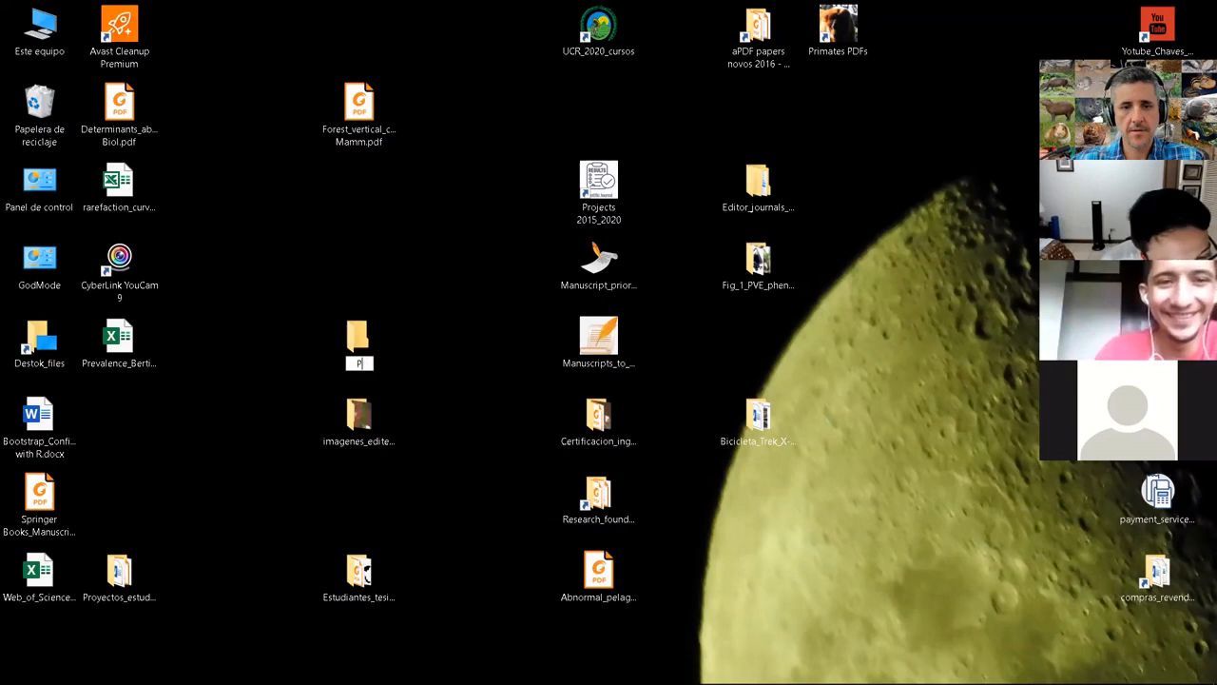
pyautogui.write('racti')
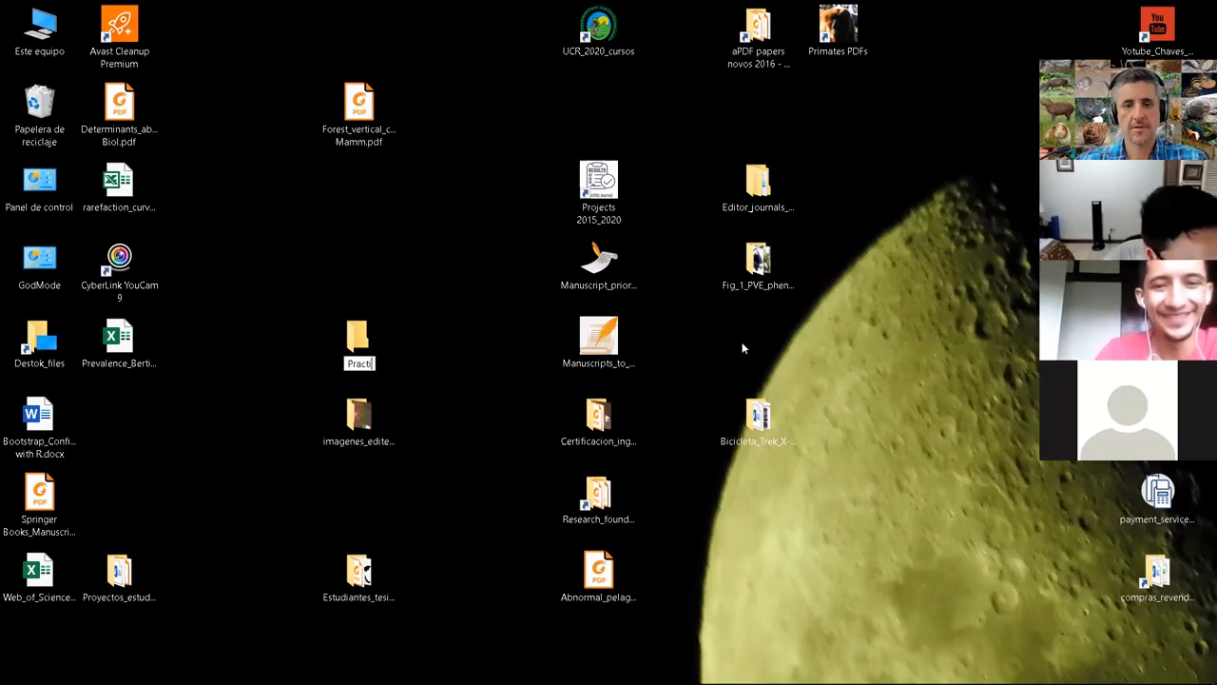
pyautogui.write('ca')
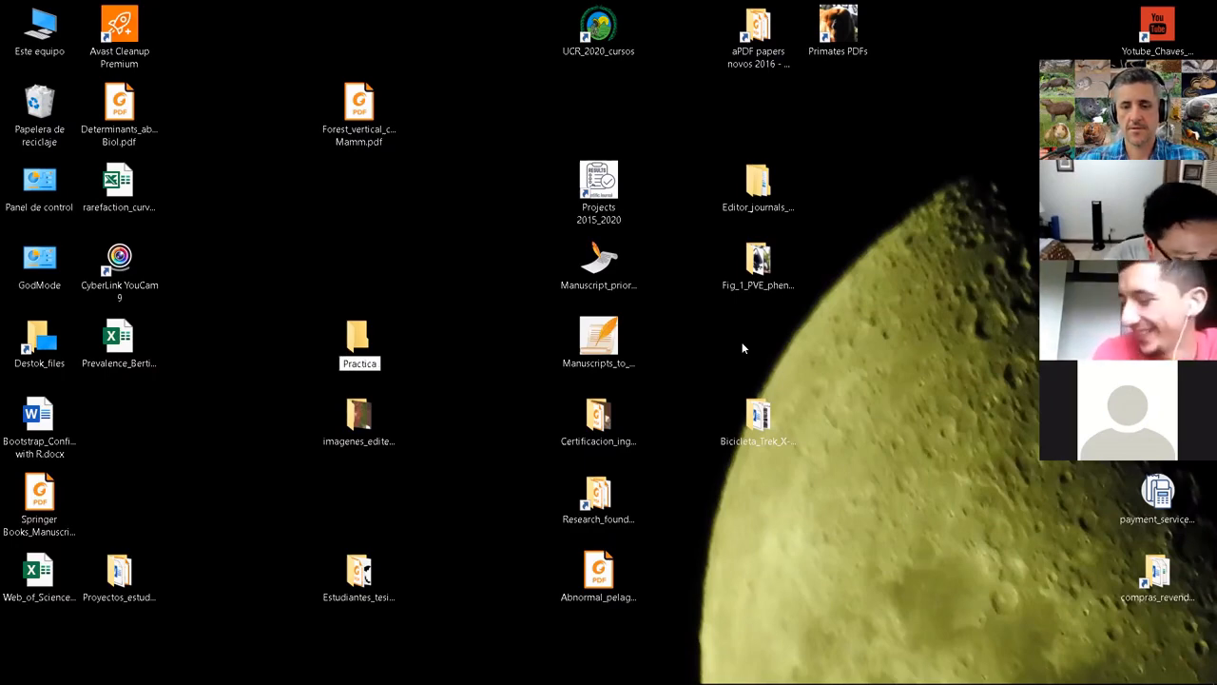
pyautogui.write('_E')
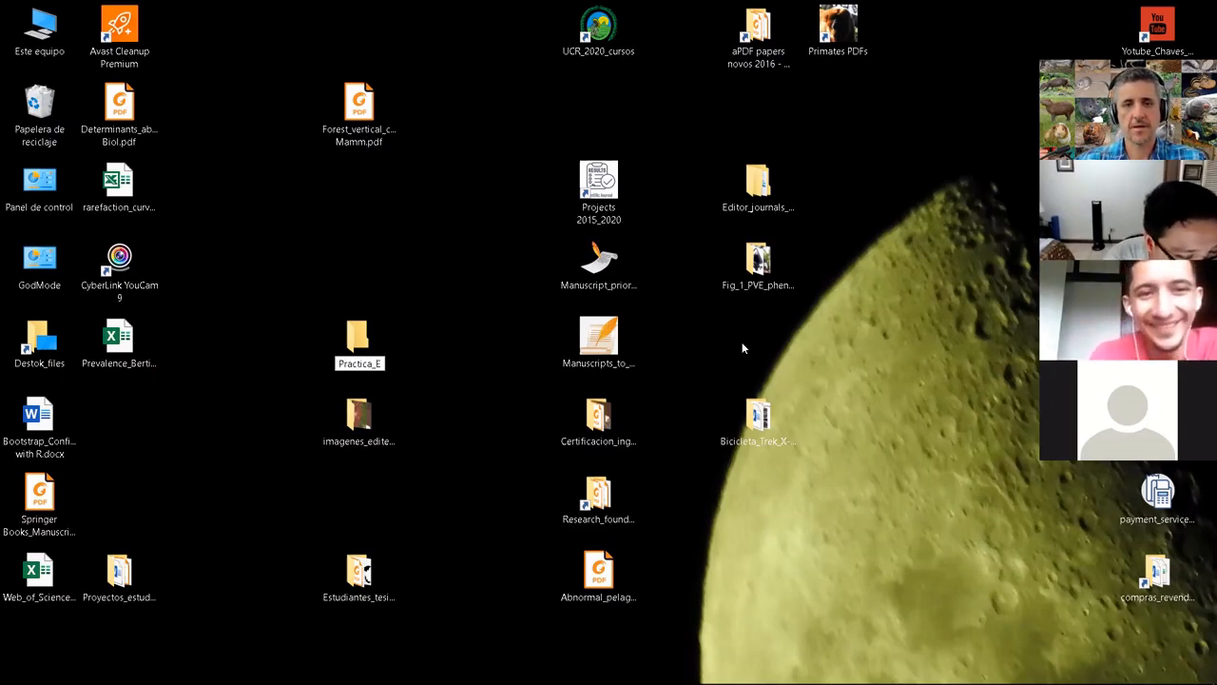
pyautogui.write('sti')
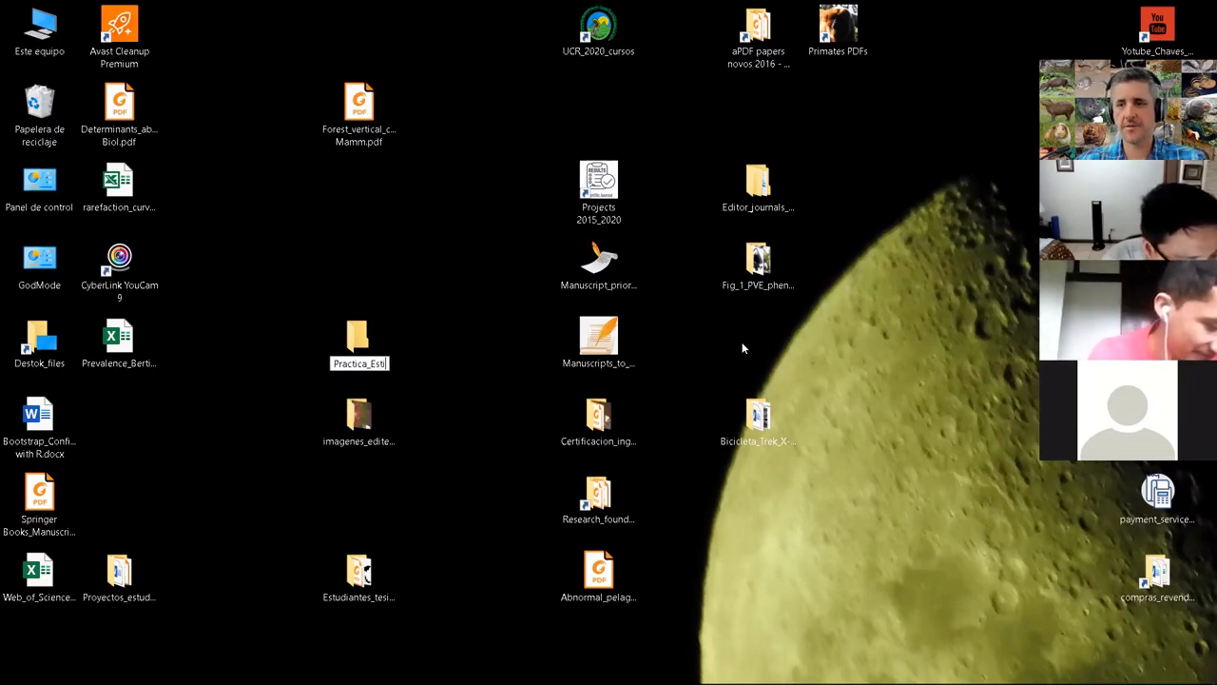
pyautogui.write('m')
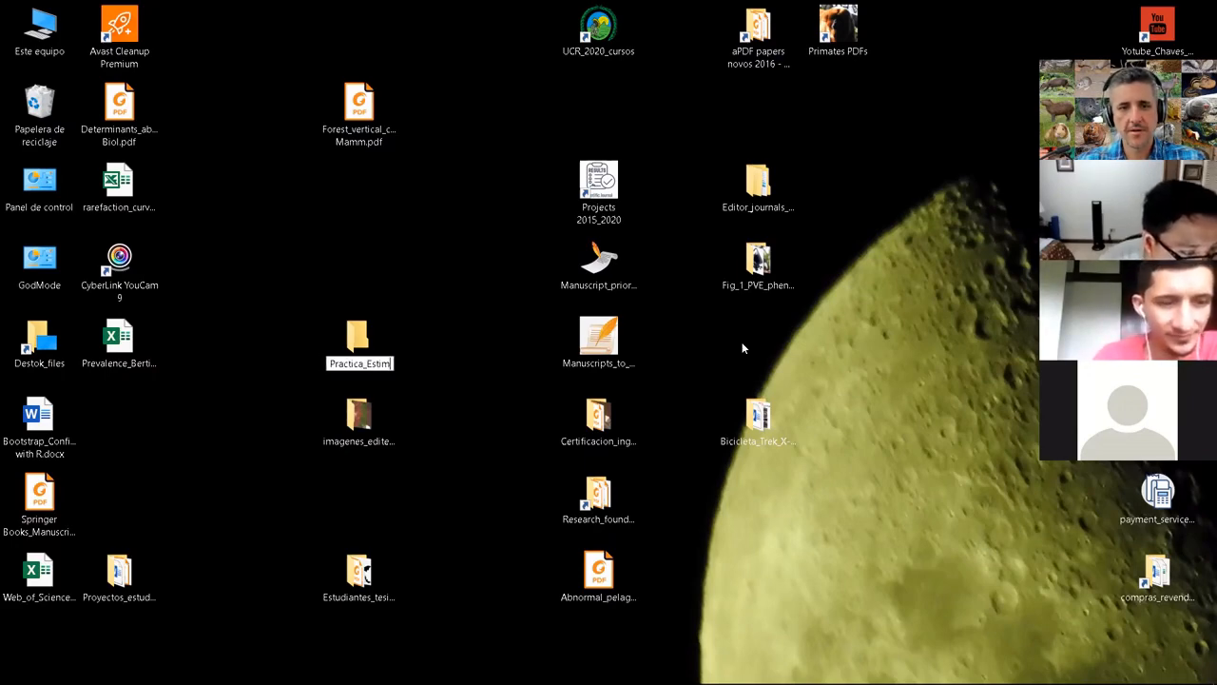
pyautogui.write('ates')
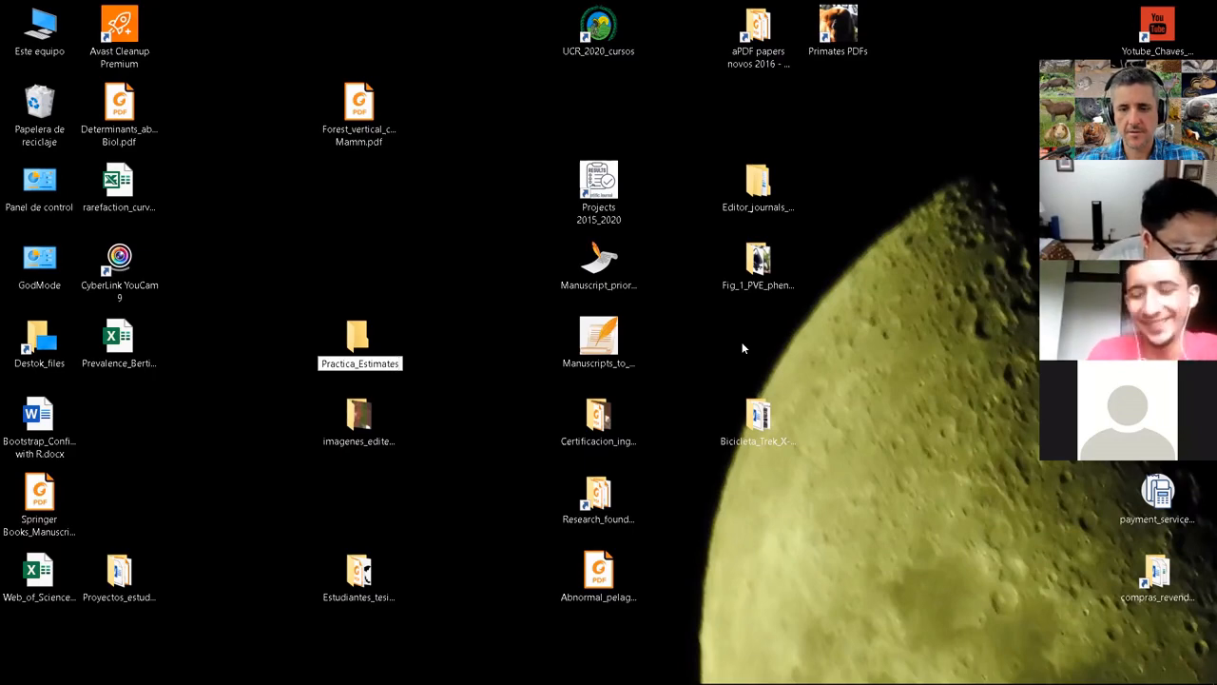
pyautogui.press('BackSpace')
pyautogui.press('BackSpace')
pyautogui.press('BackSpace')
pyautogui.press('BackSpace')
pyautogui.press('BackSpace')
pyautogui.press('BackSpace')
pyautogui.press('BackSpace')
pyautogui.press('BackSpace')
pyautogui.press('BackSpace')
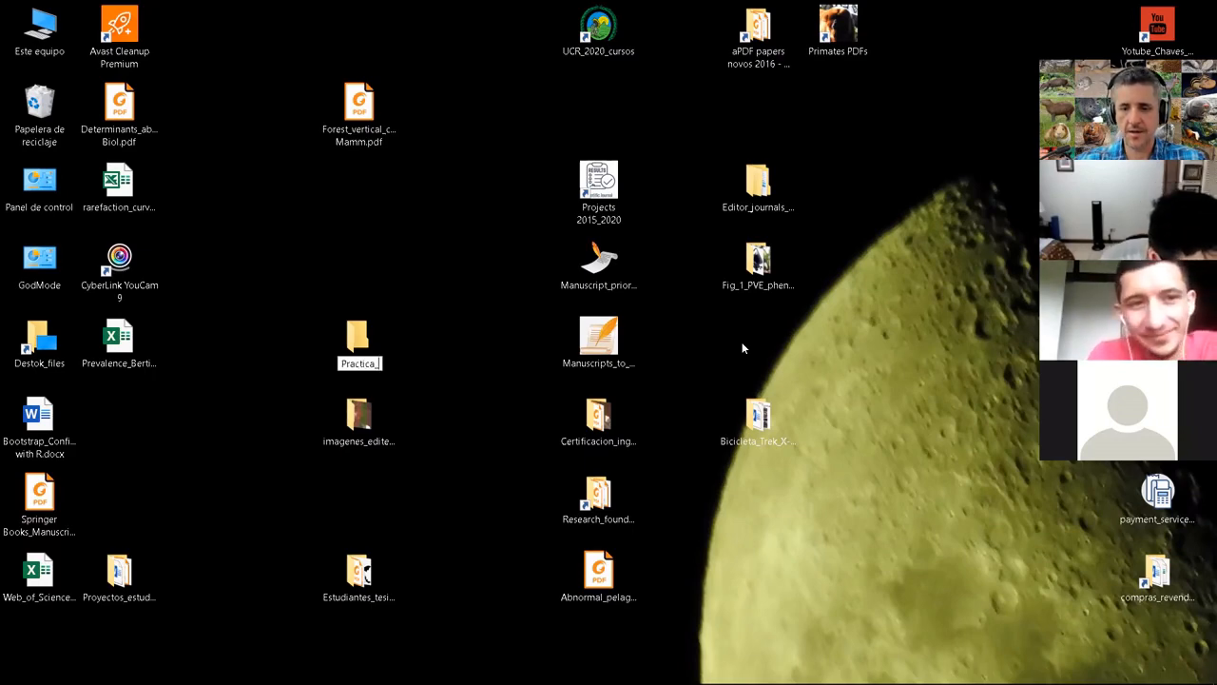
# - Complete the new desktop folder's name as Practica_diversity_B-0619
pyautogui.write('diver')
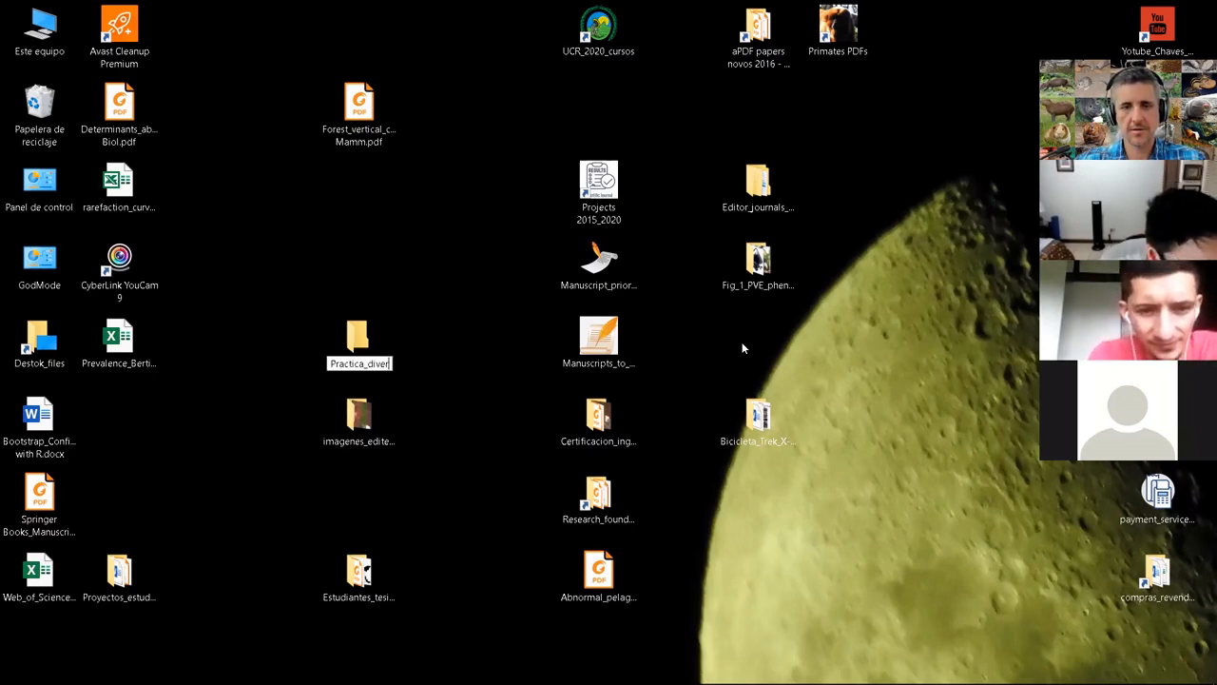
pyautogui.write('sity')
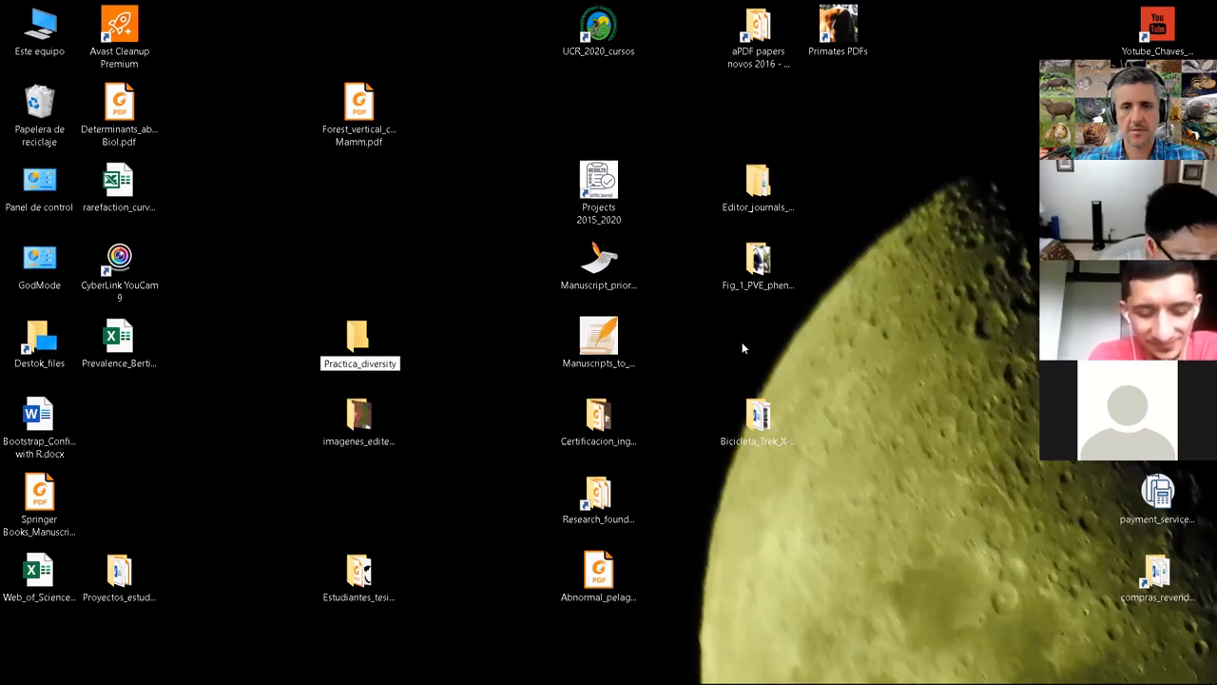
pyautogui.write('_B-0')
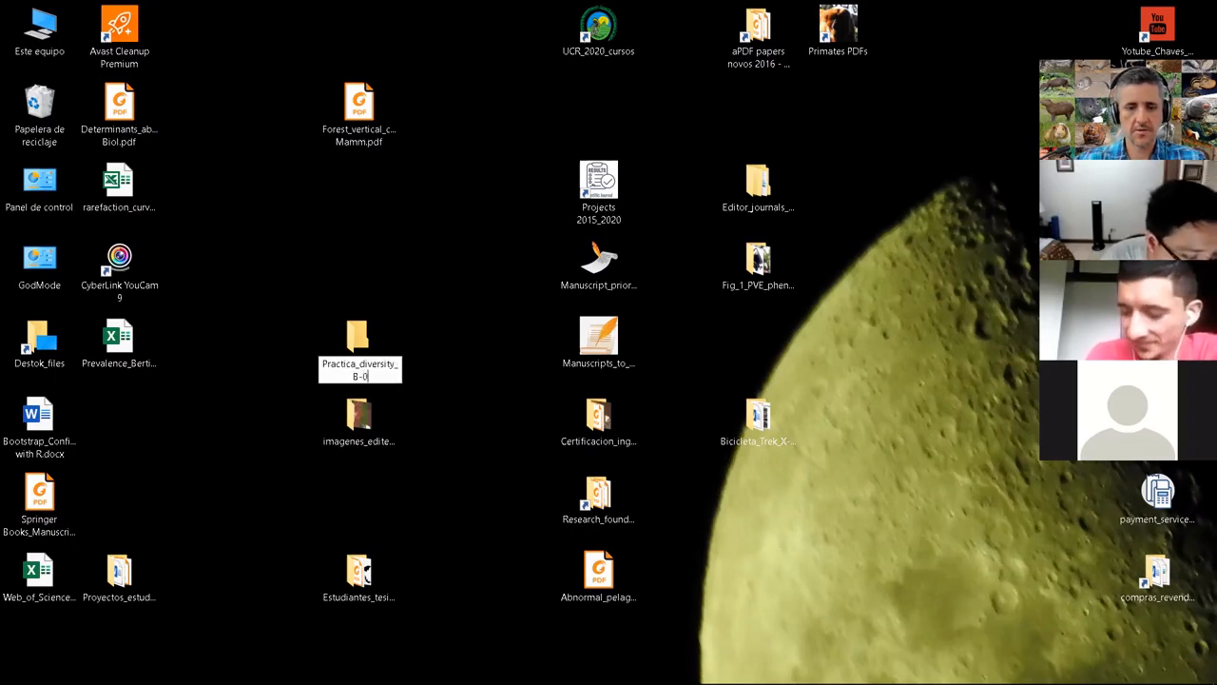
pyautogui.write('619')
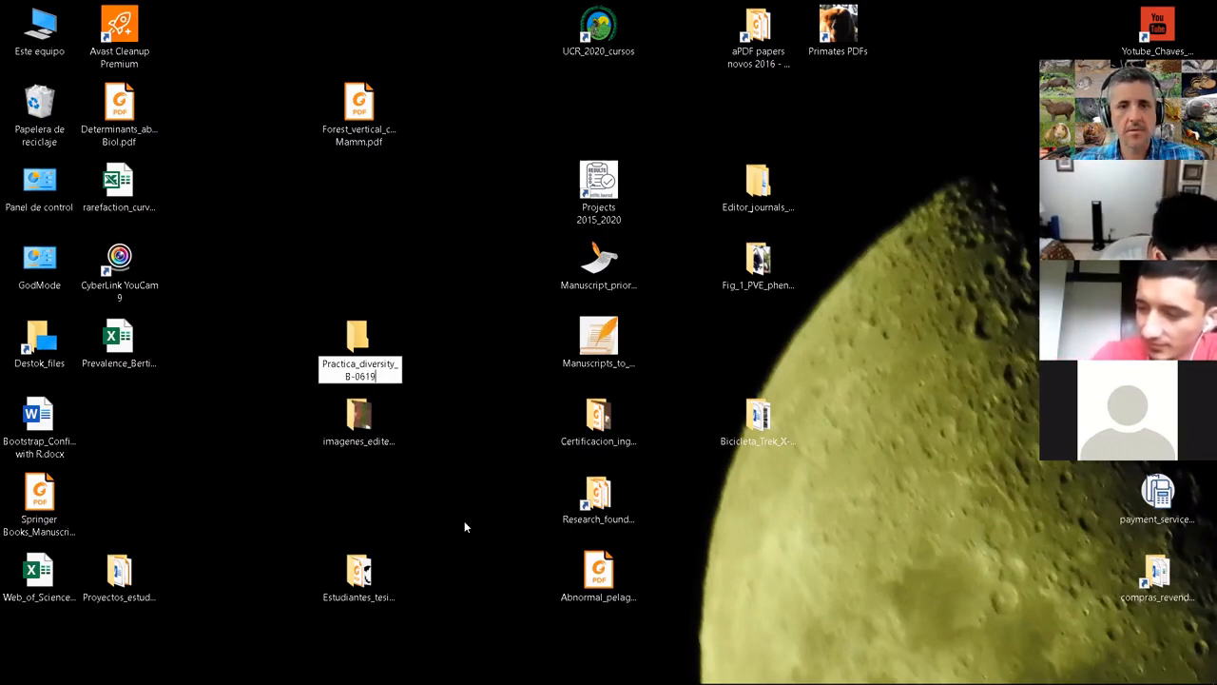
pyautogui.press('Return')
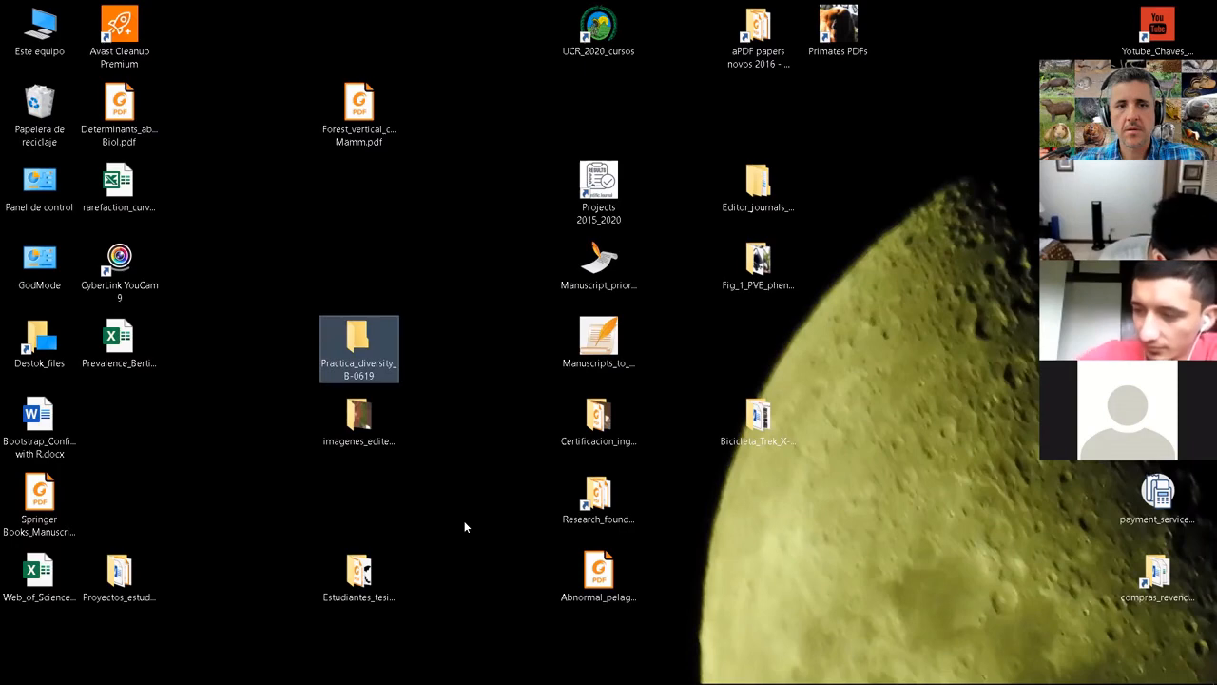
# - Look through the open windows and bring the rarefaction_curves_in_EstimateS_practice_july_2021 workbook to the front
pyautogui.click(121, 194)
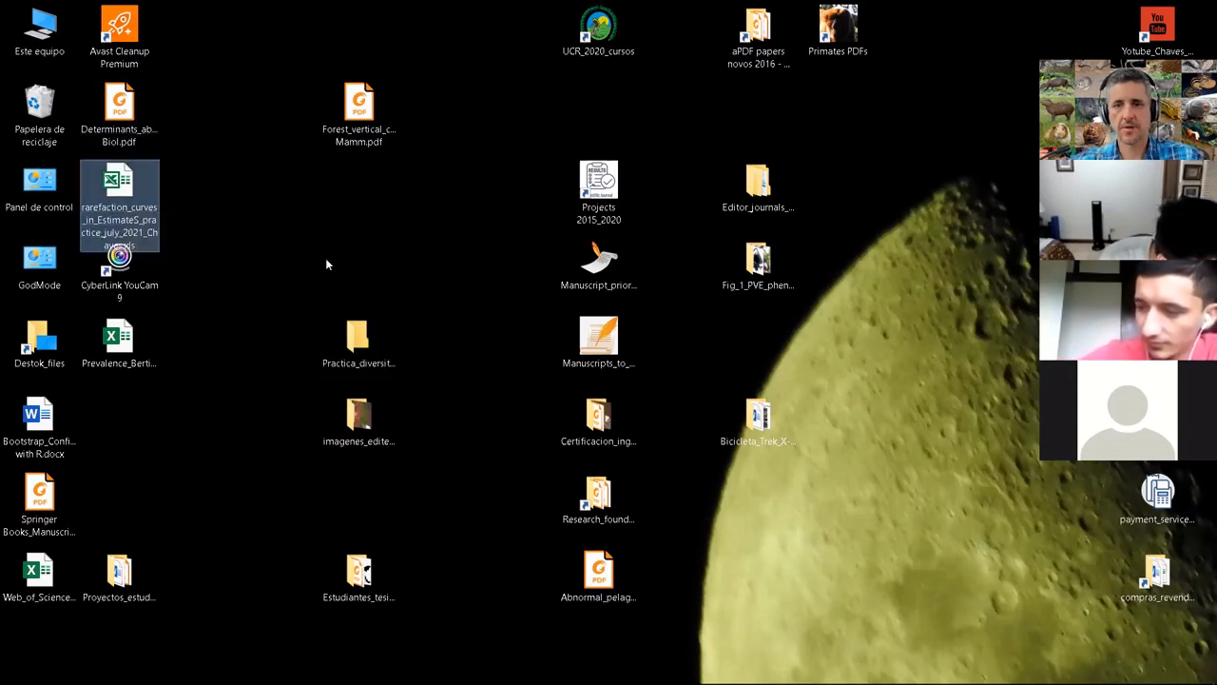
pyautogui.hotkey('alt', 'Tab')
pyautogui.hotkey('alt', 'Tab')
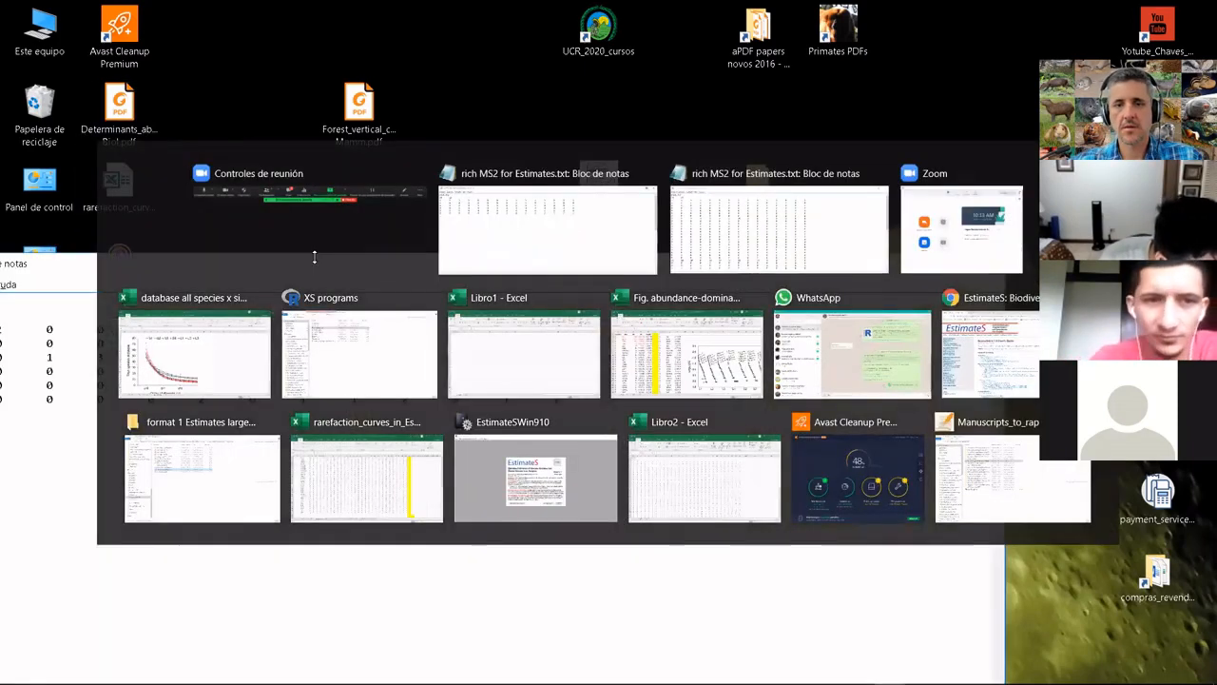
pyautogui.hotkey('alt', 'Tab')
pyautogui.press('Tab')
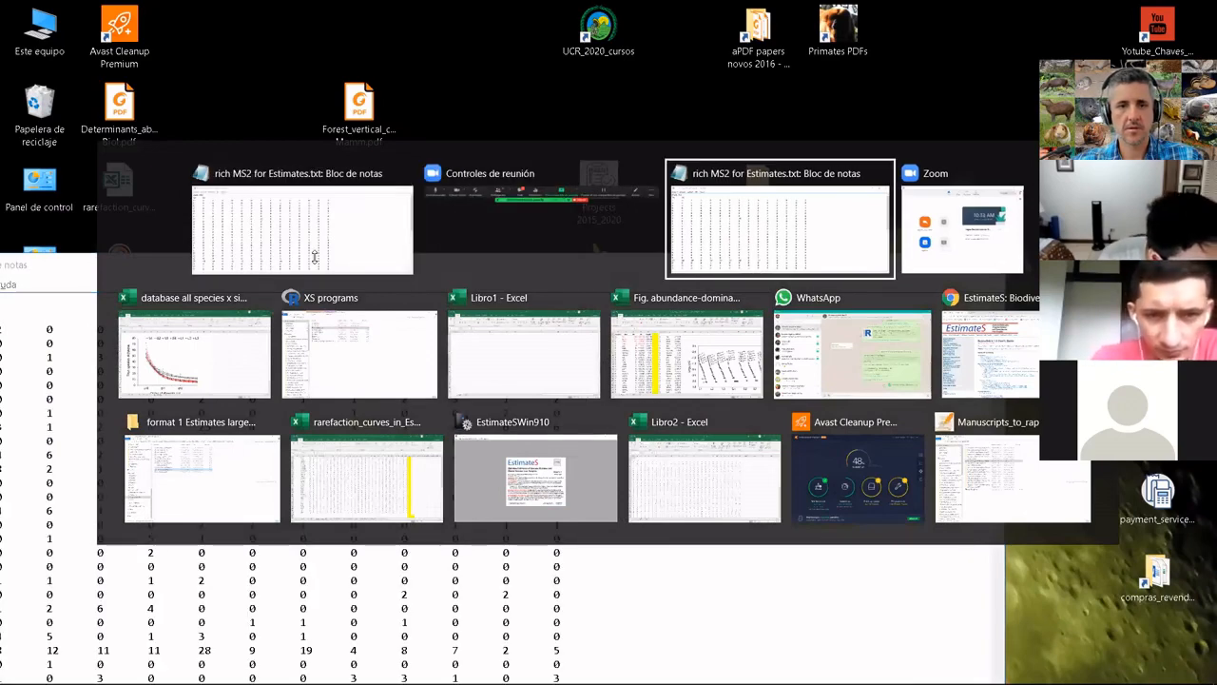
pyautogui.press('Tab')
pyautogui.press('Tab')
pyautogui.press('Tab')
pyautogui.press('Tab')
pyautogui.press('Tab')
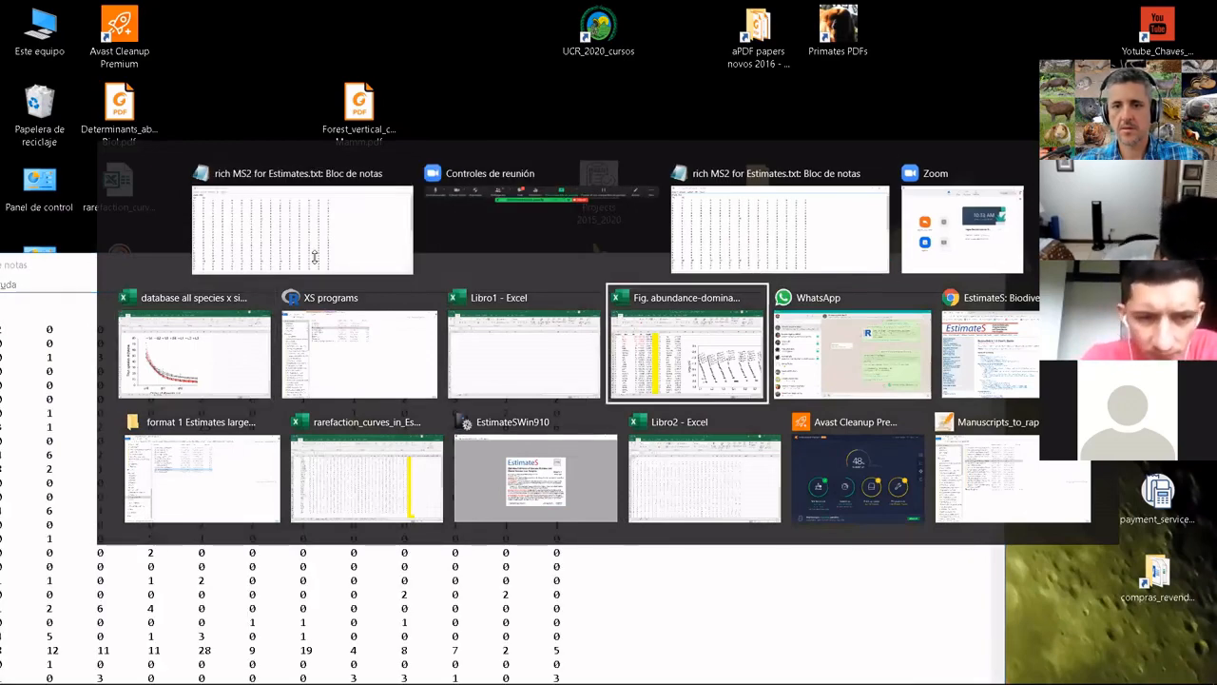
pyautogui.press('Tab')
pyautogui.press('Tab')
pyautogui.press('Tab')
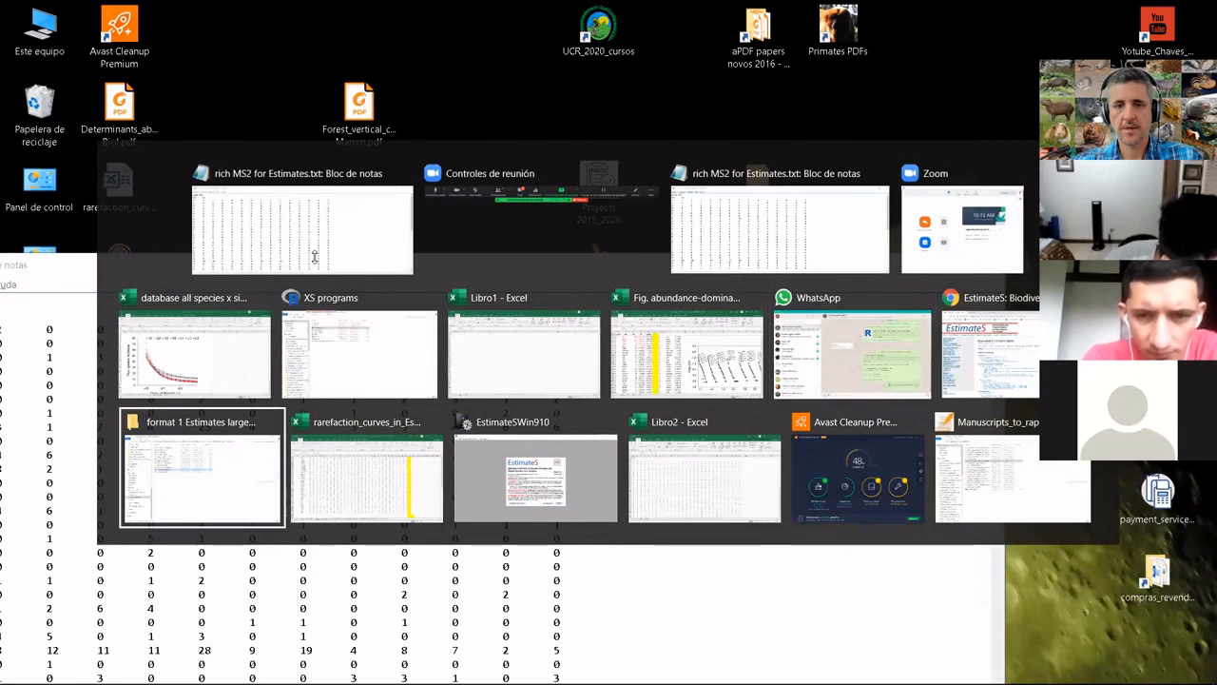
pyautogui.press('Tab')
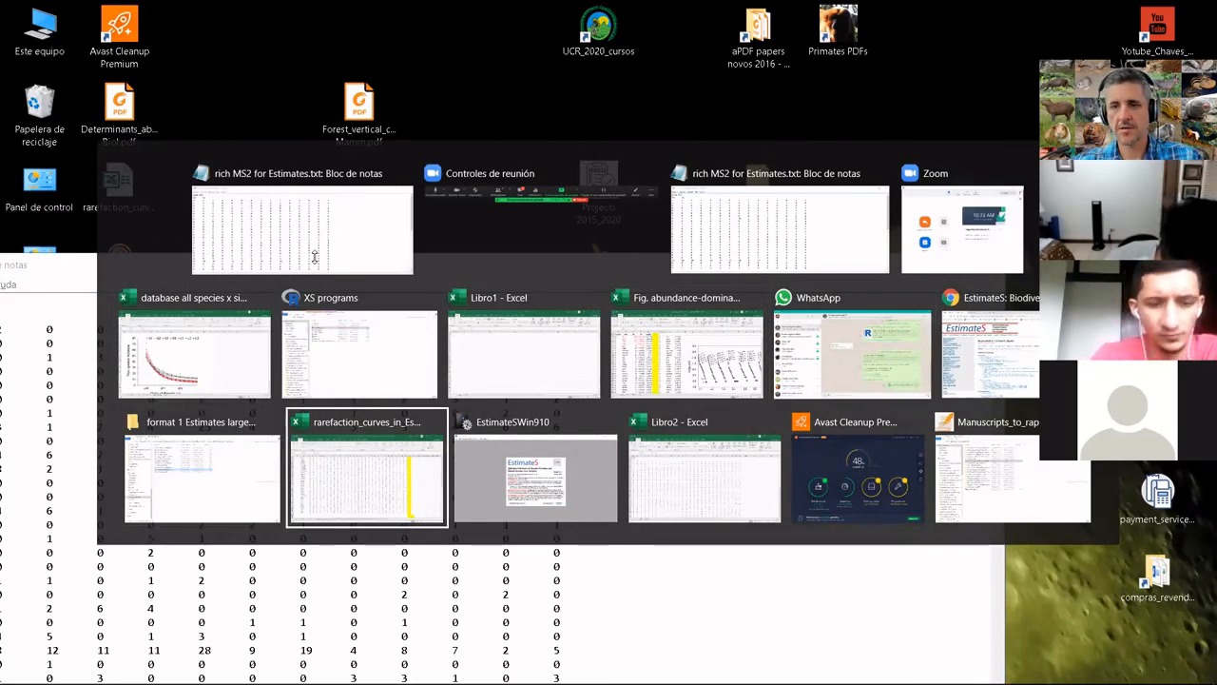
pyautogui.press('Tab')
pyautogui.press('Tab')
pyautogui.press('Tab')
pyautogui.press('Tab')
pyautogui.press('Tab')
pyautogui.press('Tab')
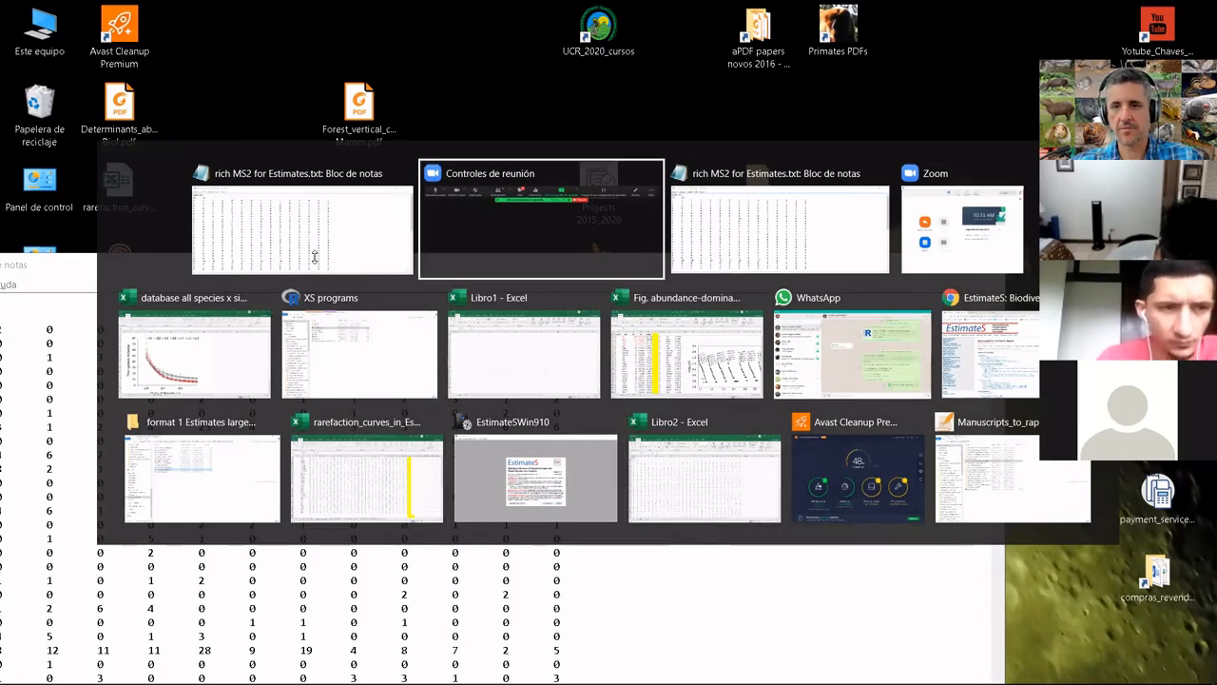
pyautogui.press('Tab')
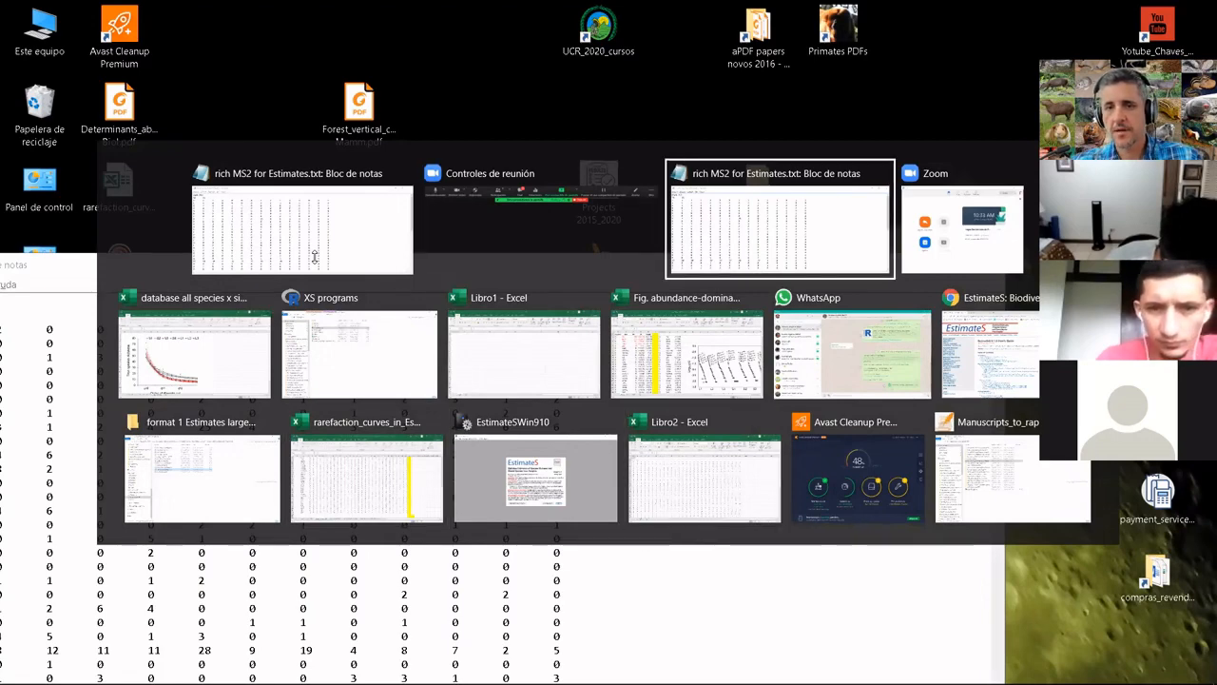
pyautogui.press('Tab')
pyautogui.press('Tab')
pyautogui.press('Tab')
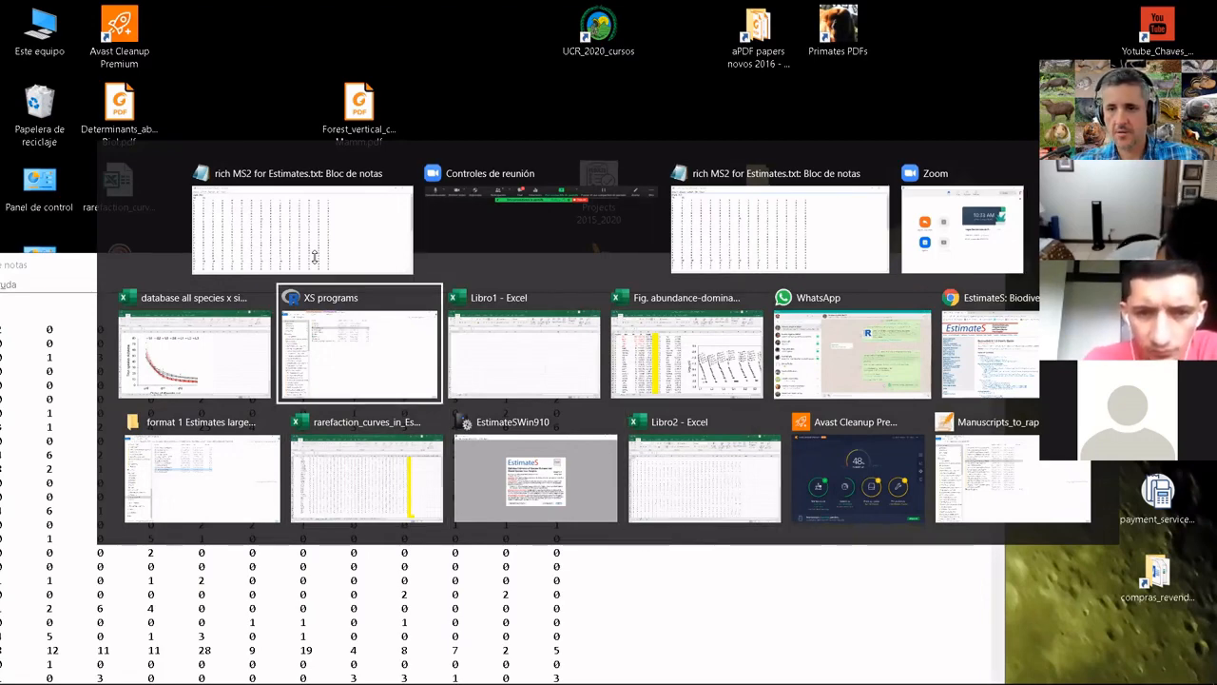
pyautogui.press('Tab')
pyautogui.press('Tab')
pyautogui.press('Tab')
pyautogui.press('Tab')
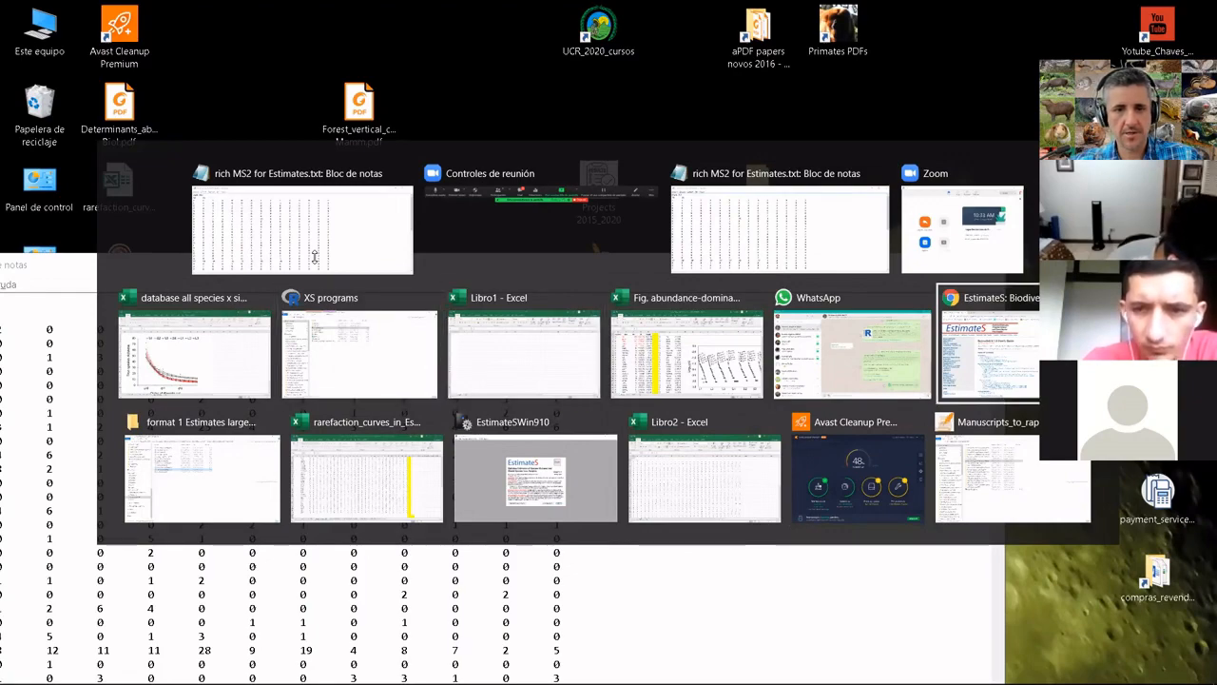
pyautogui.press('Tab')
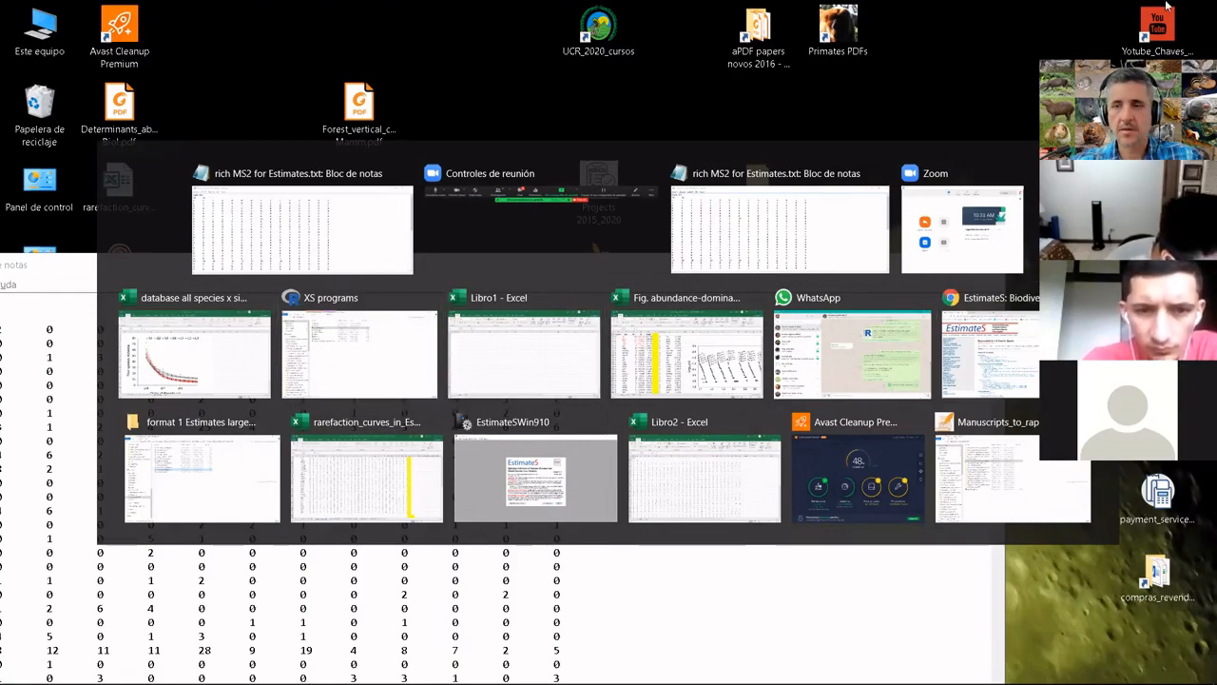
pyautogui.press('alt')
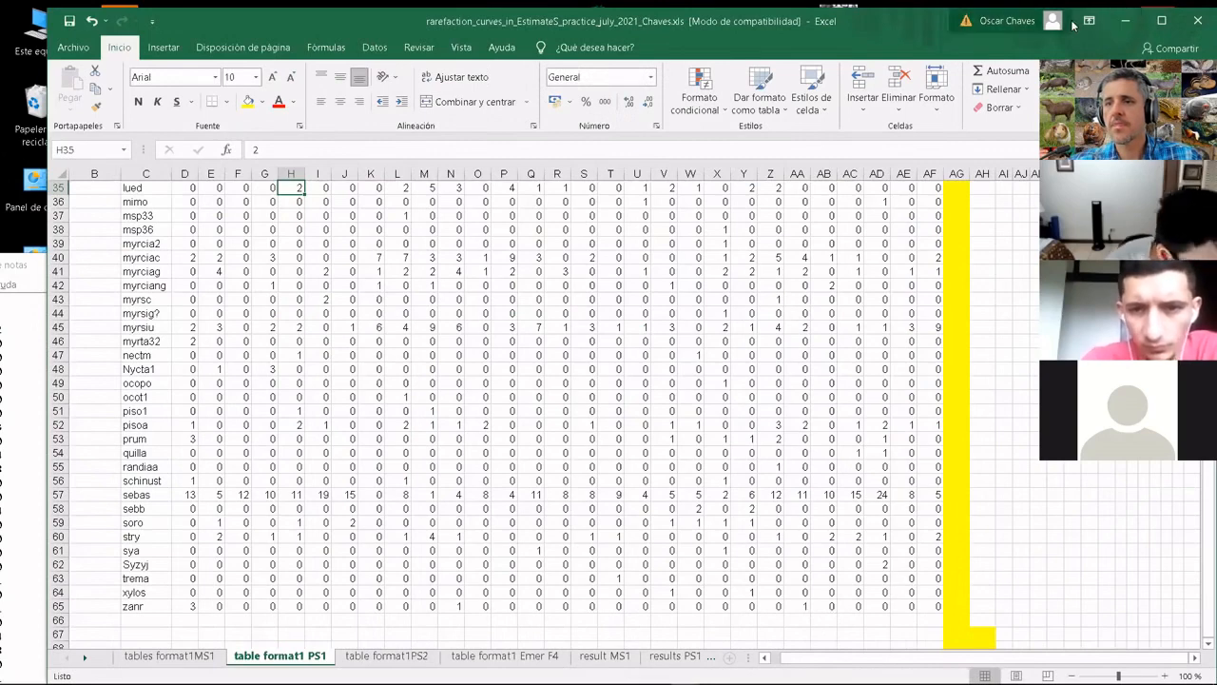
# - Close the rarefaction curves workbook without saving its changes and minimize the Notepad window behind it
pyautogui.moveTo(1073, 26); pyautogui.dragTo(925, 71)
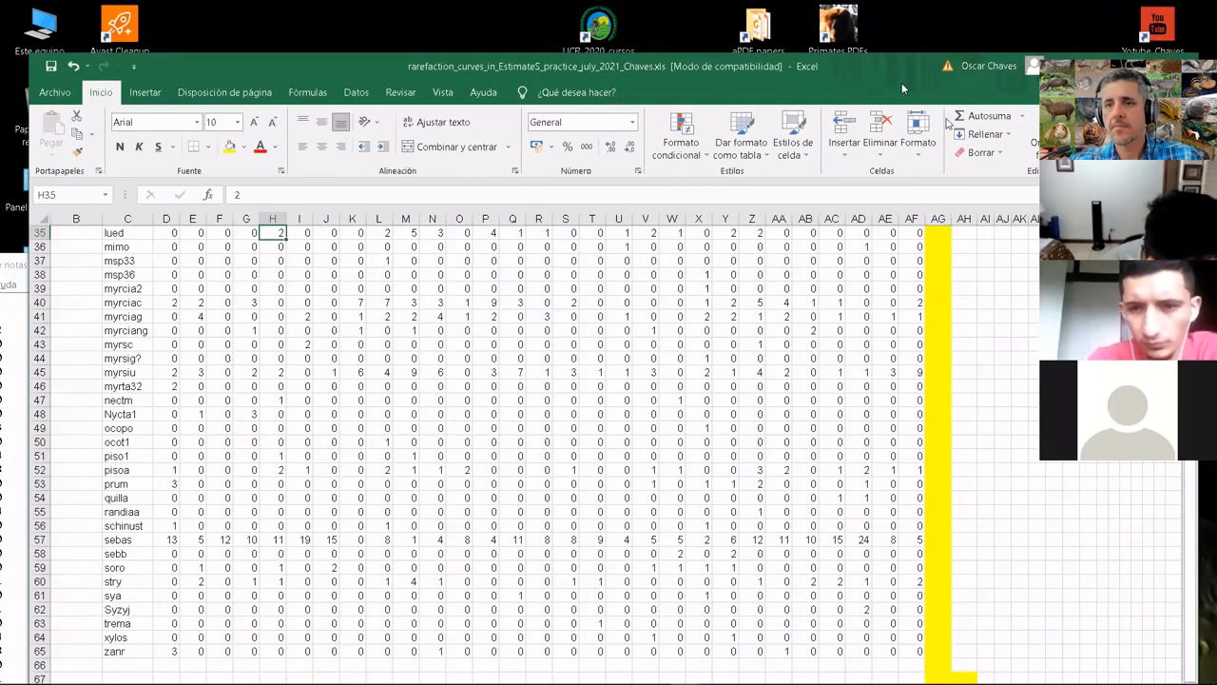
pyautogui.moveTo(901, 83); pyautogui.dragTo(656, 114)
pyautogui.click(934, 99)
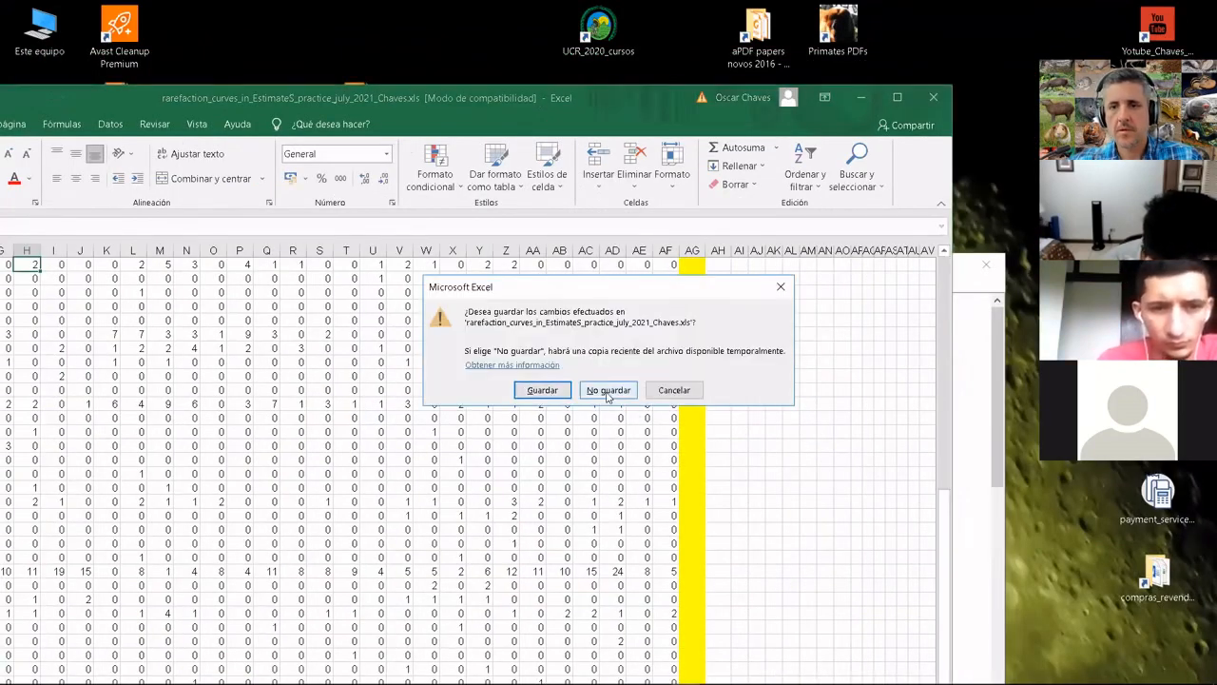
pyautogui.click(607, 392)
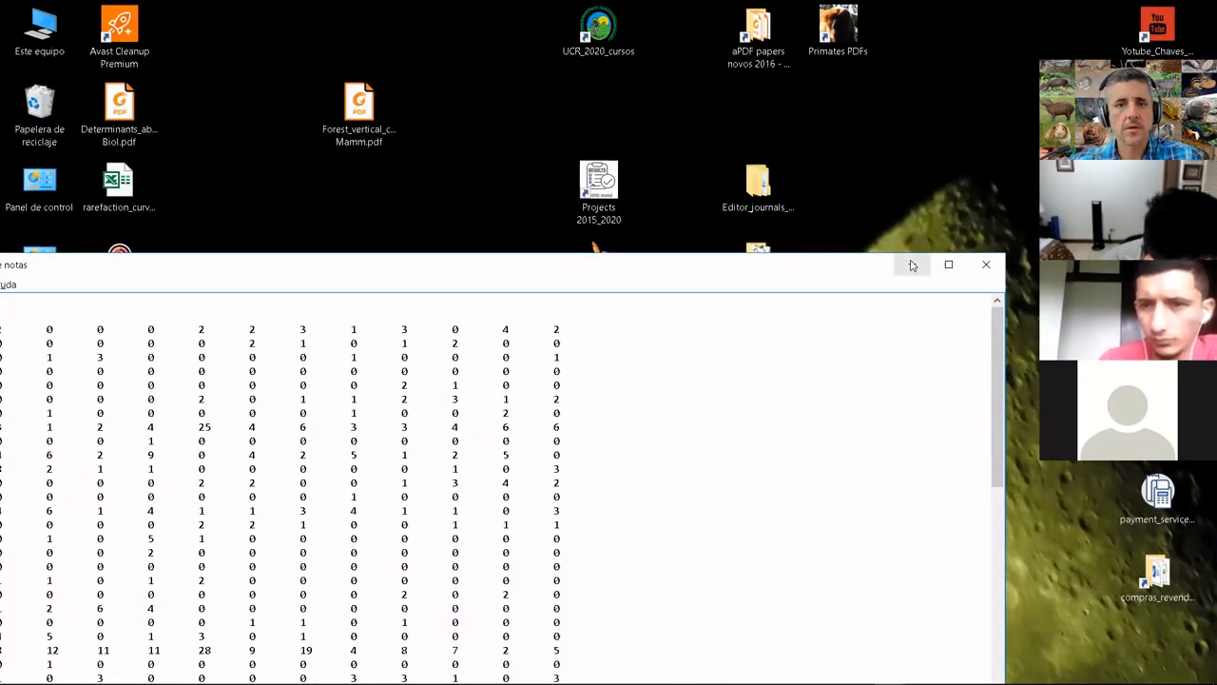
pyautogui.click(912, 265)
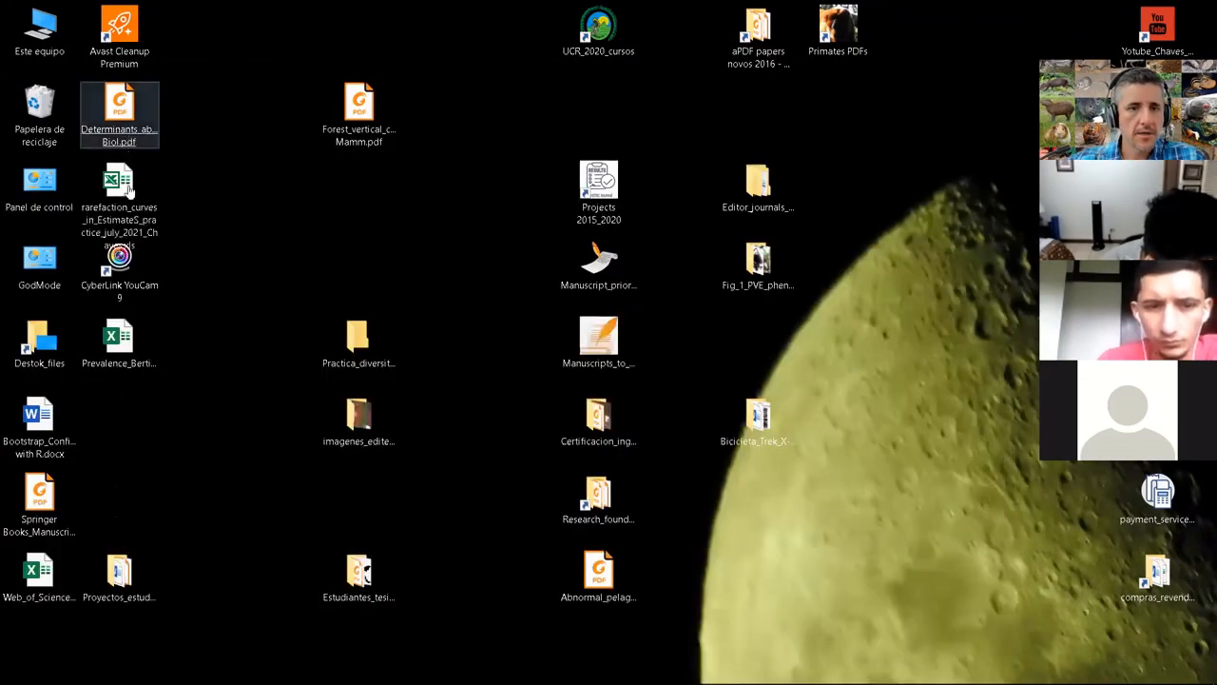
# - Move the rarefaction curves workbook from the desktop into the Practica_diversity_B-0619 folder and open it from there
pyautogui.click(131, 195)
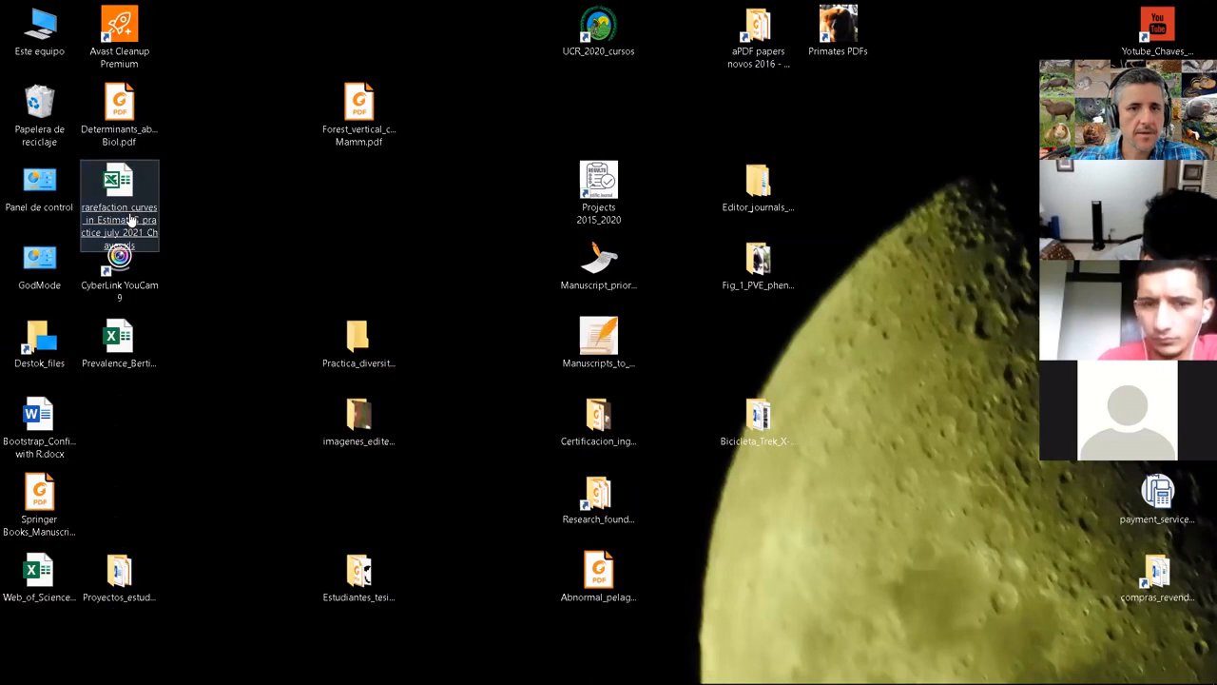
pyautogui.moveTo(119, 205); pyautogui.dragTo(375, 357)
pyautogui.moveTo(372, 356); pyautogui.dragTo(373, 359)
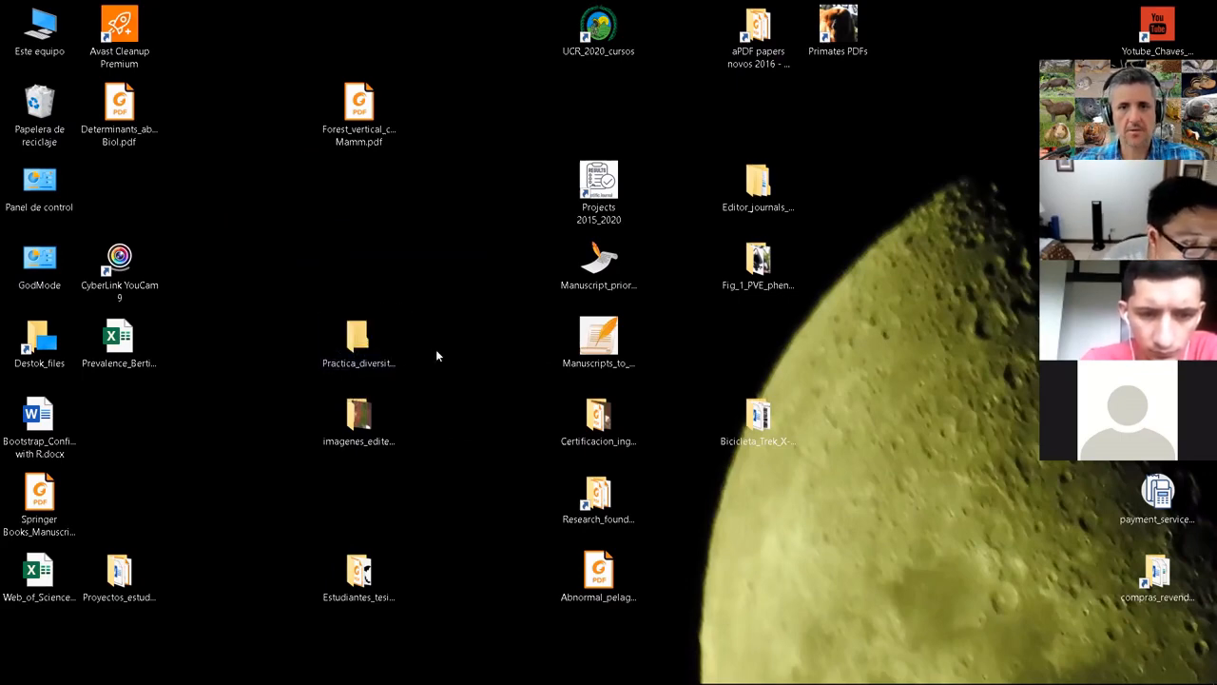
pyautogui.doubleClick(379, 348)
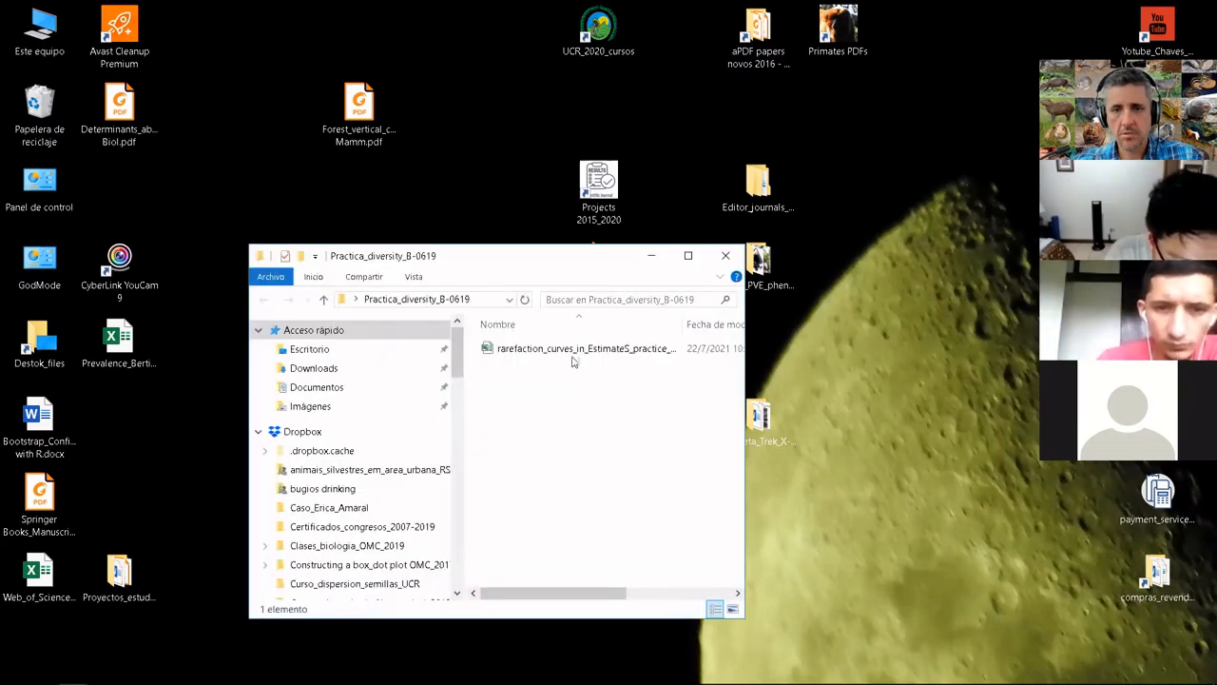
pyautogui.click(575, 352)
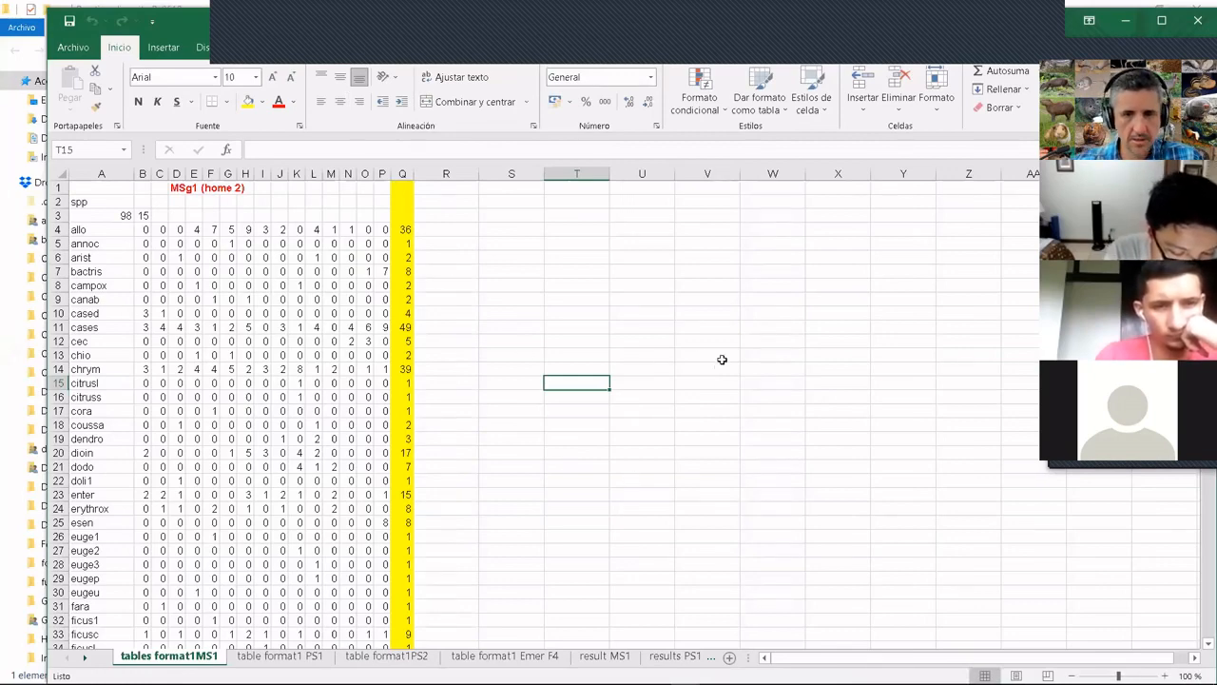
# - Bring up the rich MS2 for Estimates.txt Notepad window and position it over the workbook so its first columns show
pyautogui.hotkey('alt', 'Tab')
pyautogui.hotkey('alt', 'Tab')
pyautogui.hotkey('alt', 'Tab')
pyautogui.hotkey('alt', 'Tab')
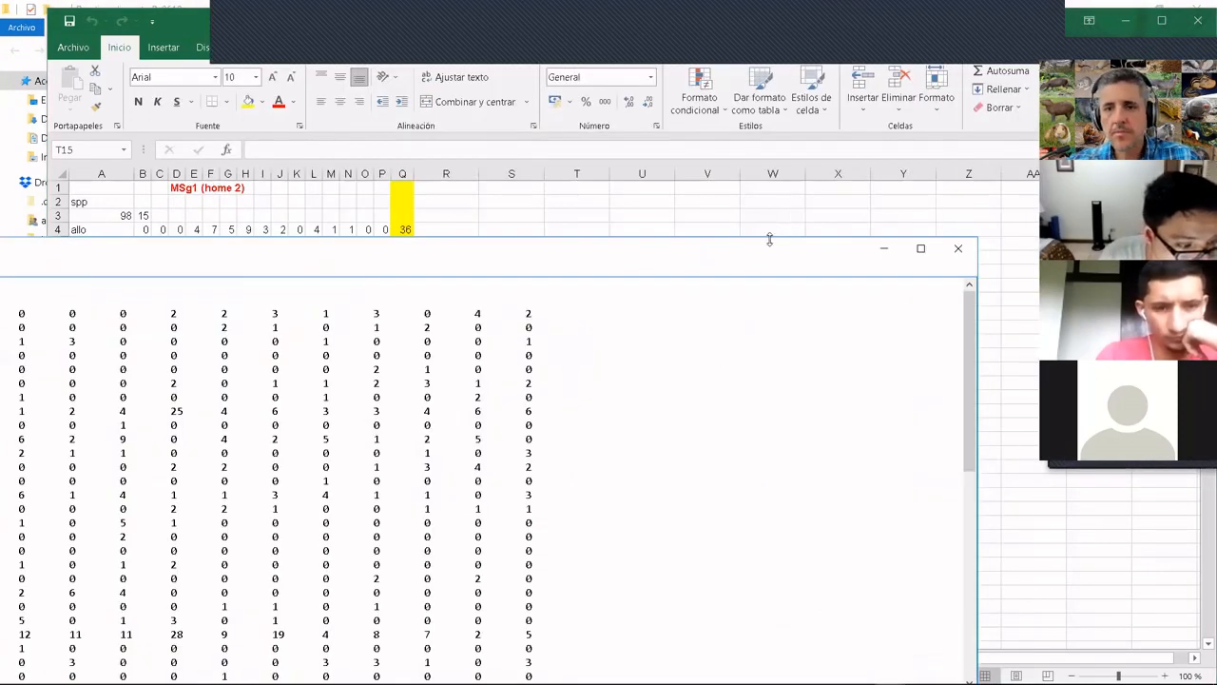
pyautogui.moveTo(640, 262); pyautogui.dragTo(911, 223)
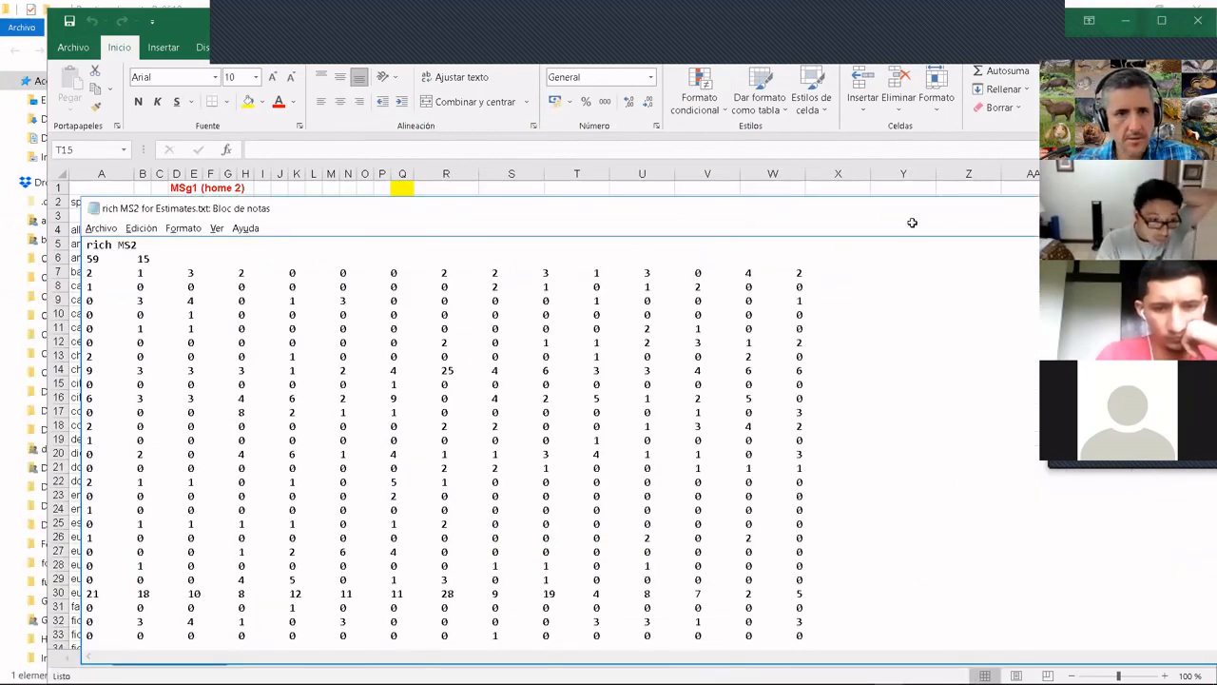
# - Return to the workbook and look through its sheet names from tables format1MS1 through estimadores and back
pyautogui.hotkey('alt', 'Tab')
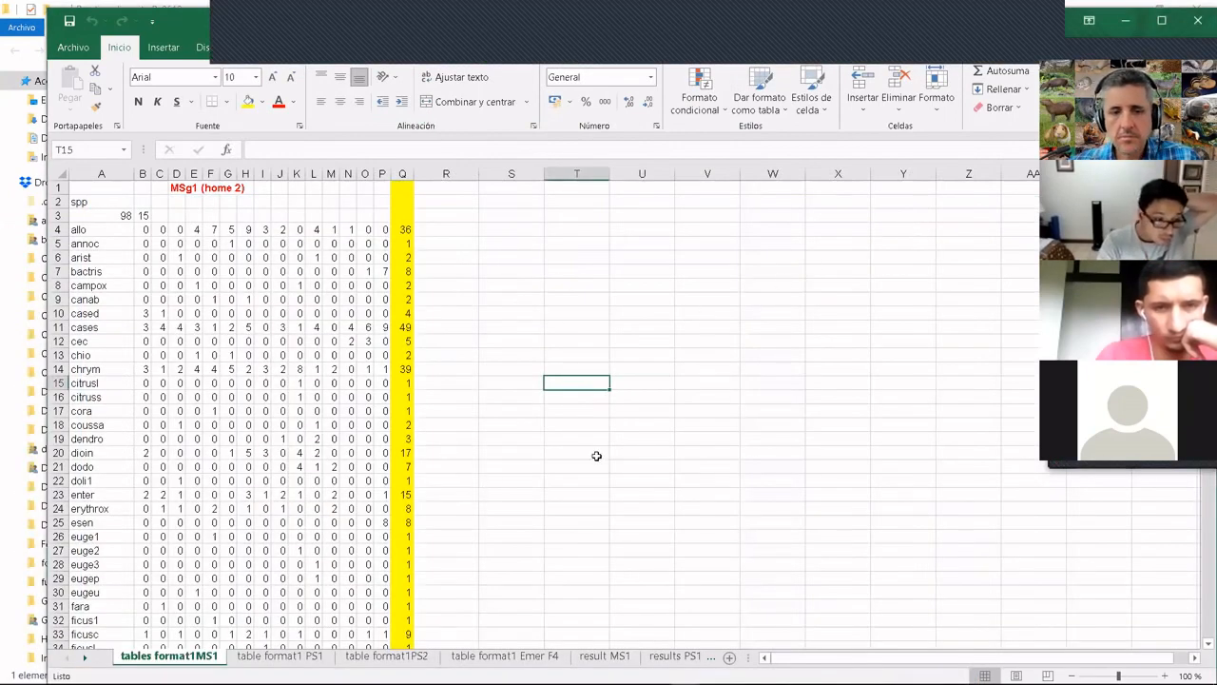
pyautogui.hotkey('alt', 'Tab')
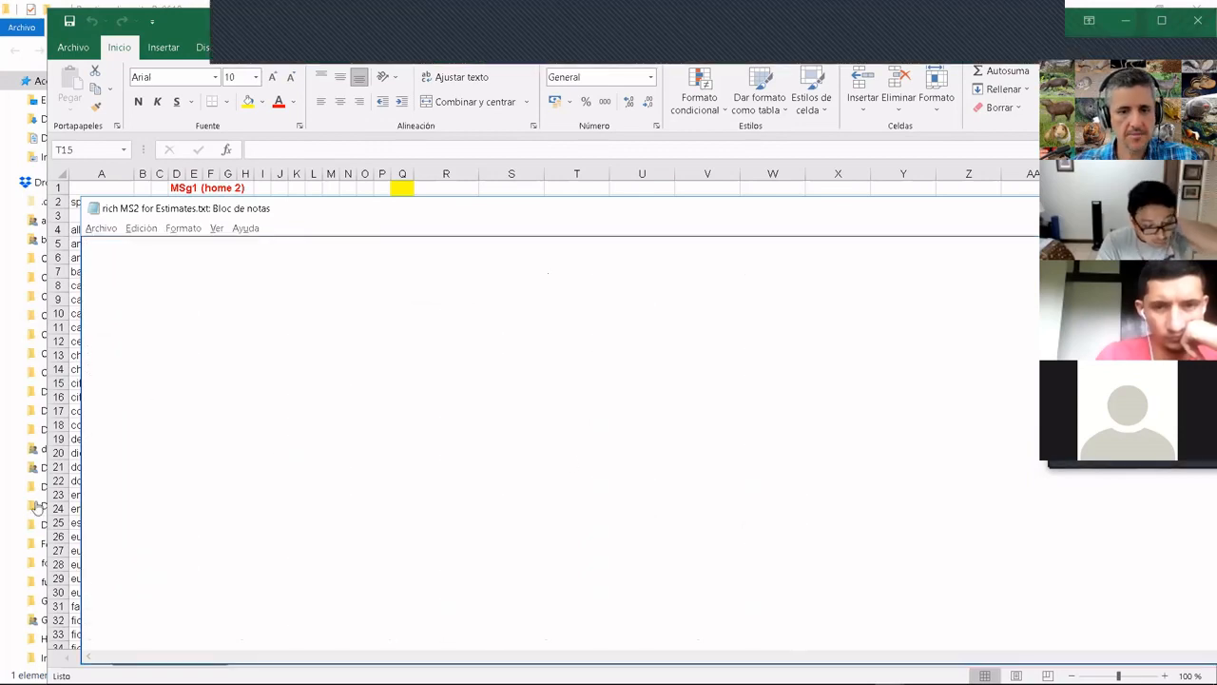
pyautogui.click(80, 607)
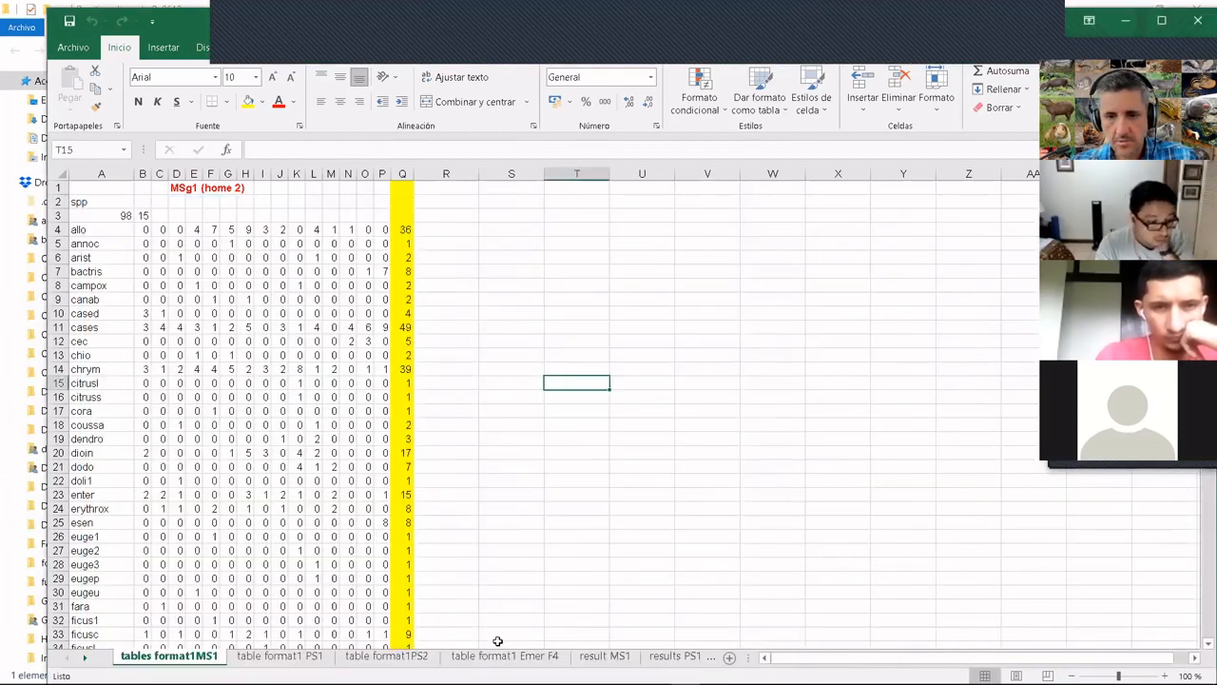
pyautogui.click(85, 657)
pyautogui.click(87, 657)
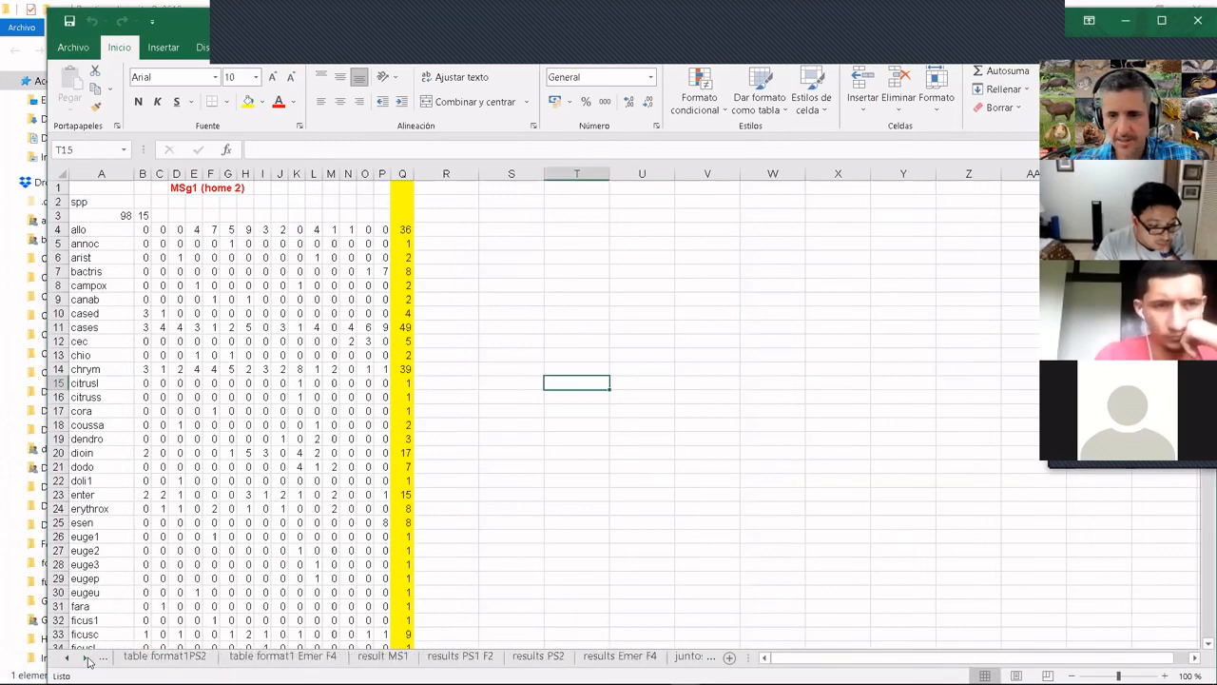
pyautogui.click(86, 657)
pyautogui.click(86, 657)
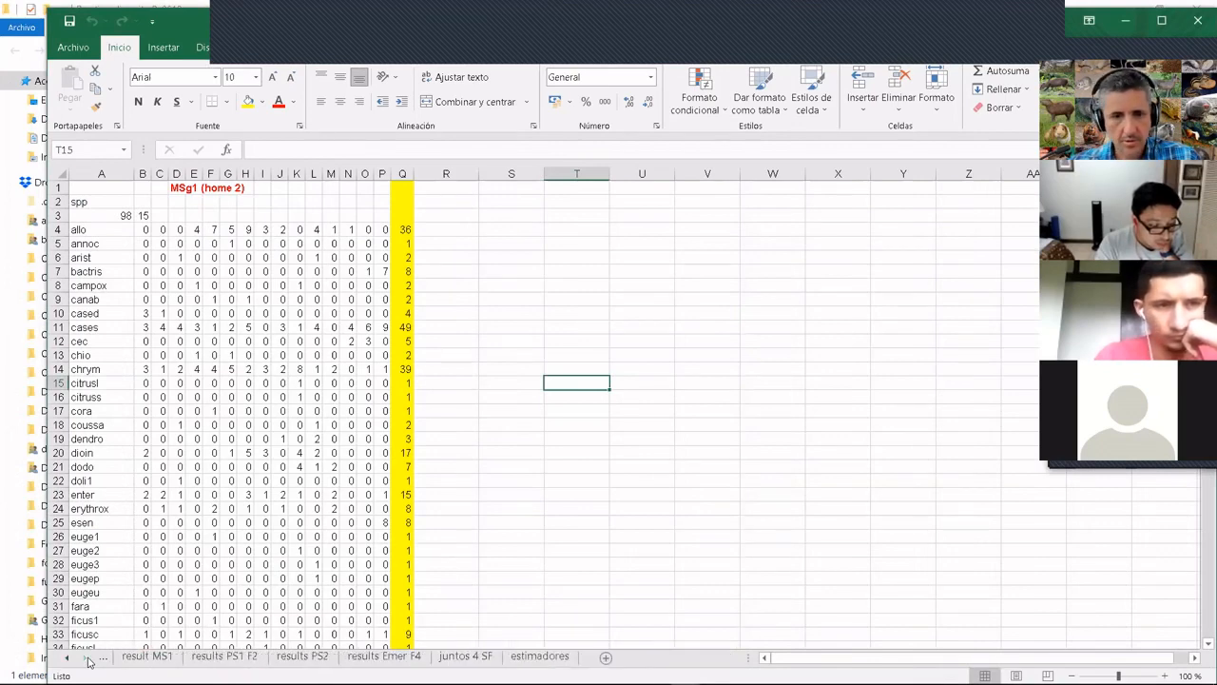
pyautogui.keyDown('ctrl'); pyautogui.click(68, 657); pyautogui.keyUp('ctrl')
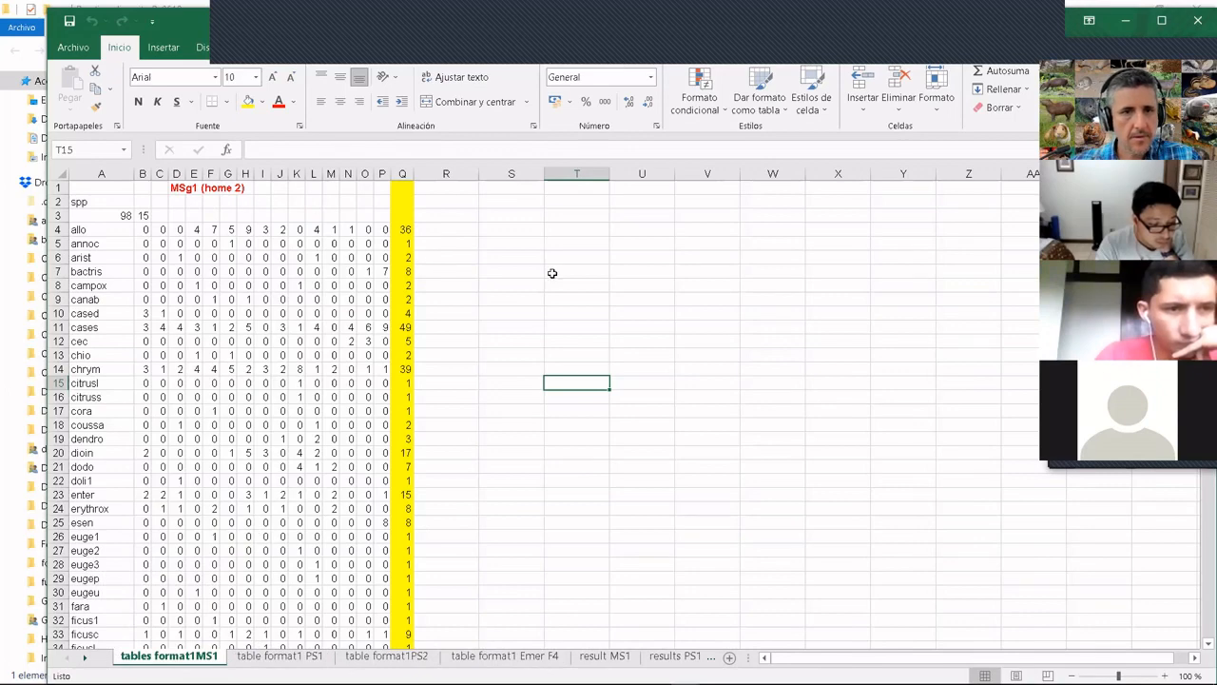
# - Compare the header rows of rich MS2 for Estimates.txt with the tables format1MS1 sheet and select cell A3
pyautogui.hotkey('alt', 'Tab')
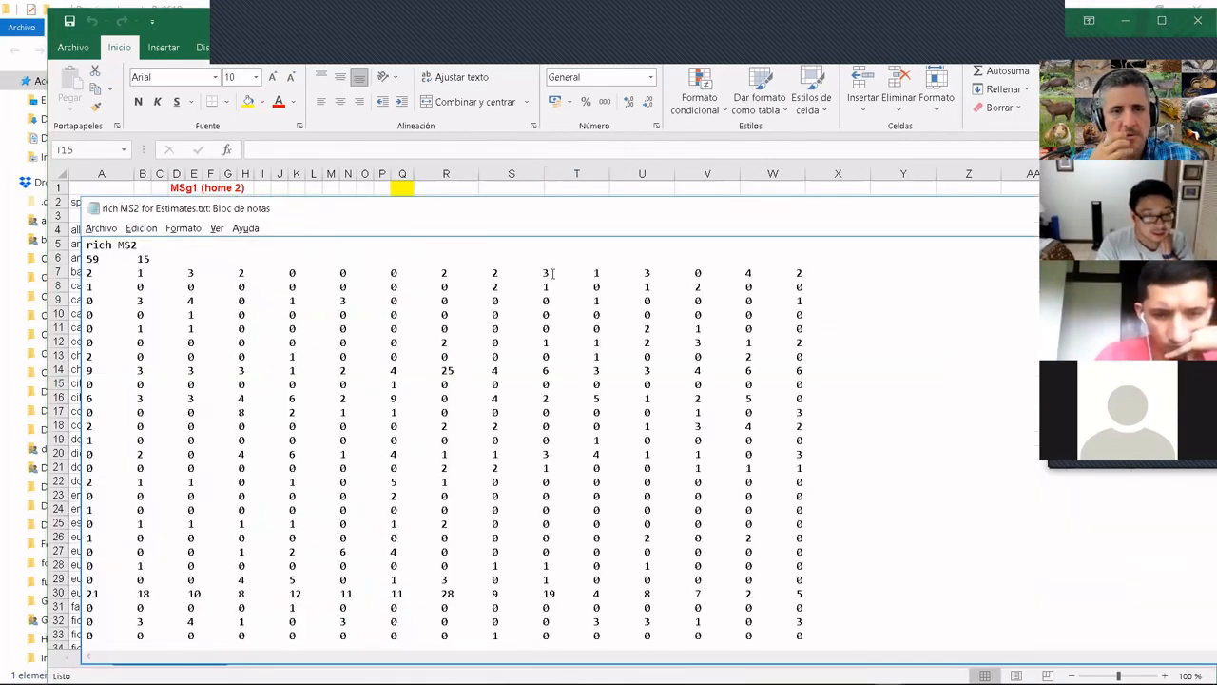
pyautogui.hotkey('alt', 'Tab')
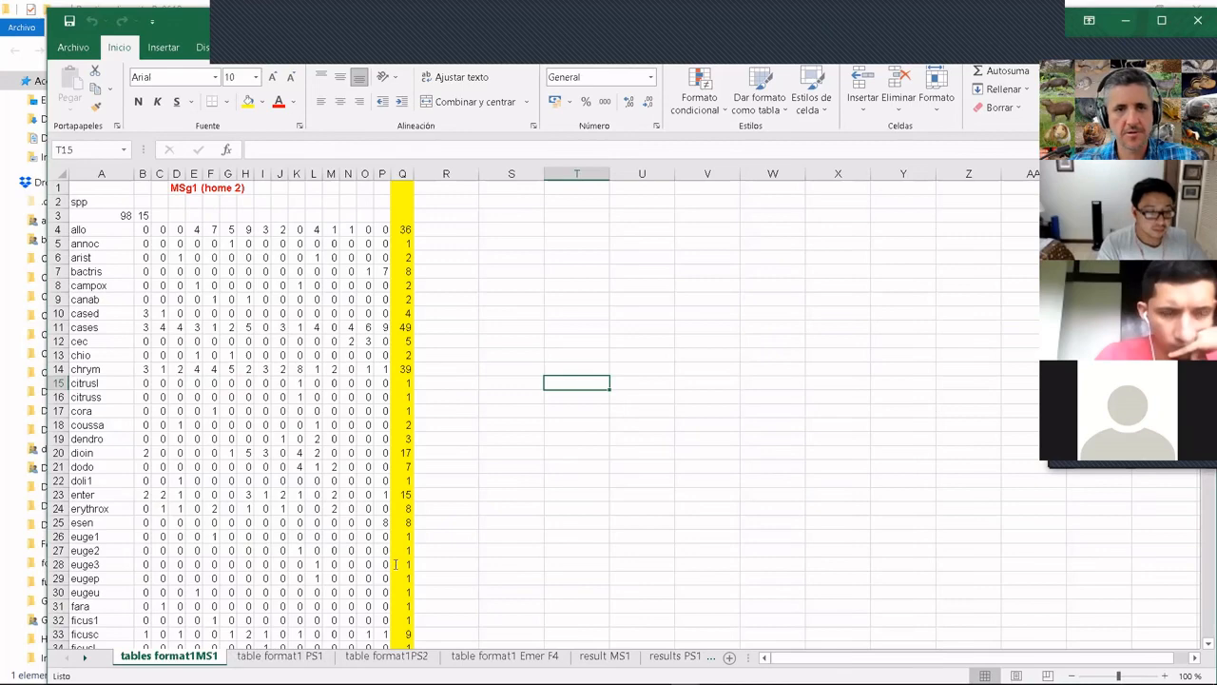
pyautogui.hotkey('alt', 'Tab')
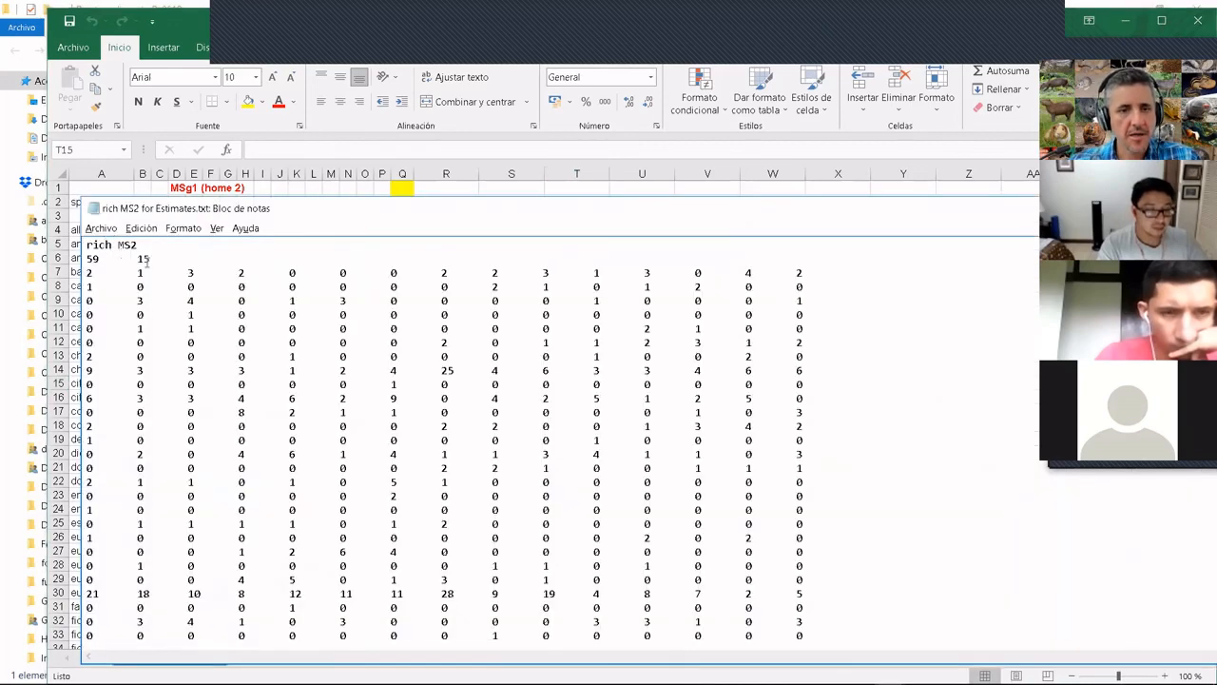
pyautogui.hotkey('alt', 'Tab')
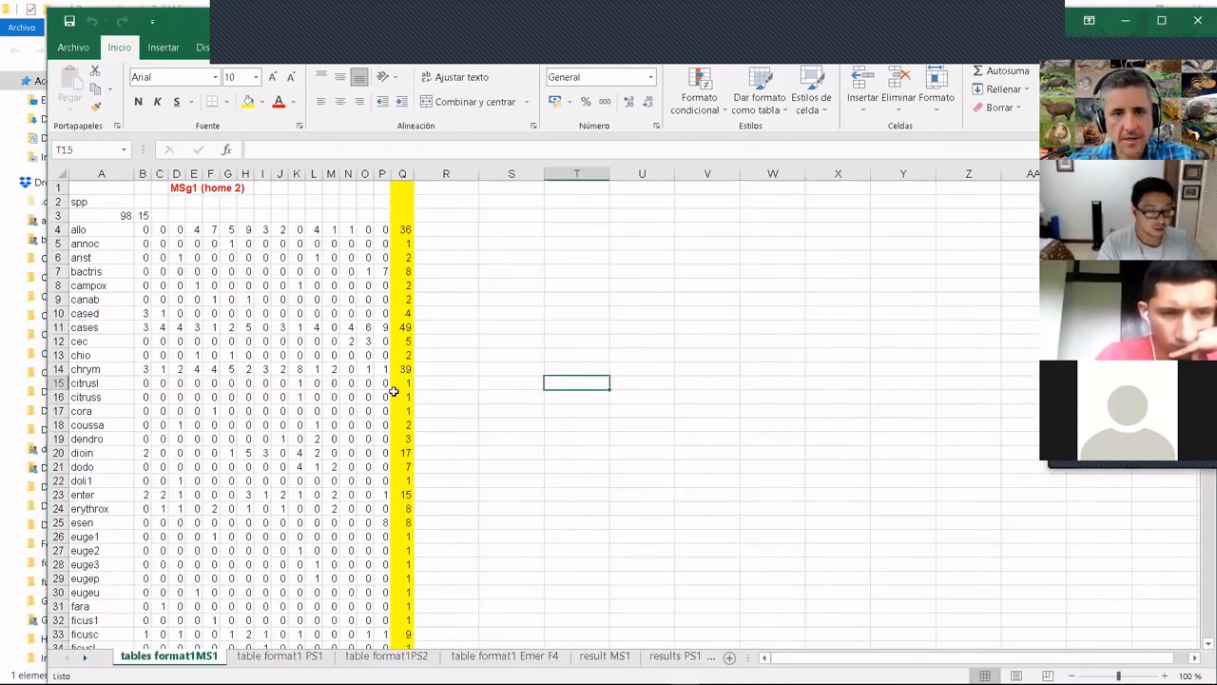
pyautogui.hotkey('alt', 'Tab')
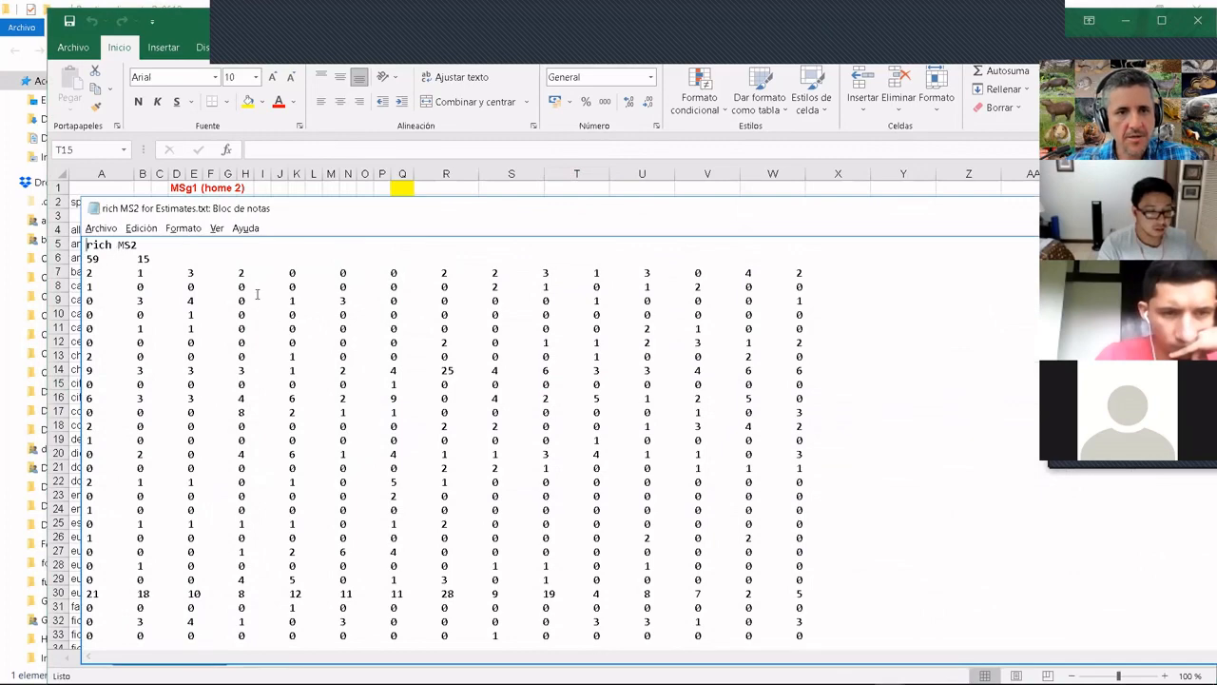
pyautogui.hotkey('alt', 'Tab')
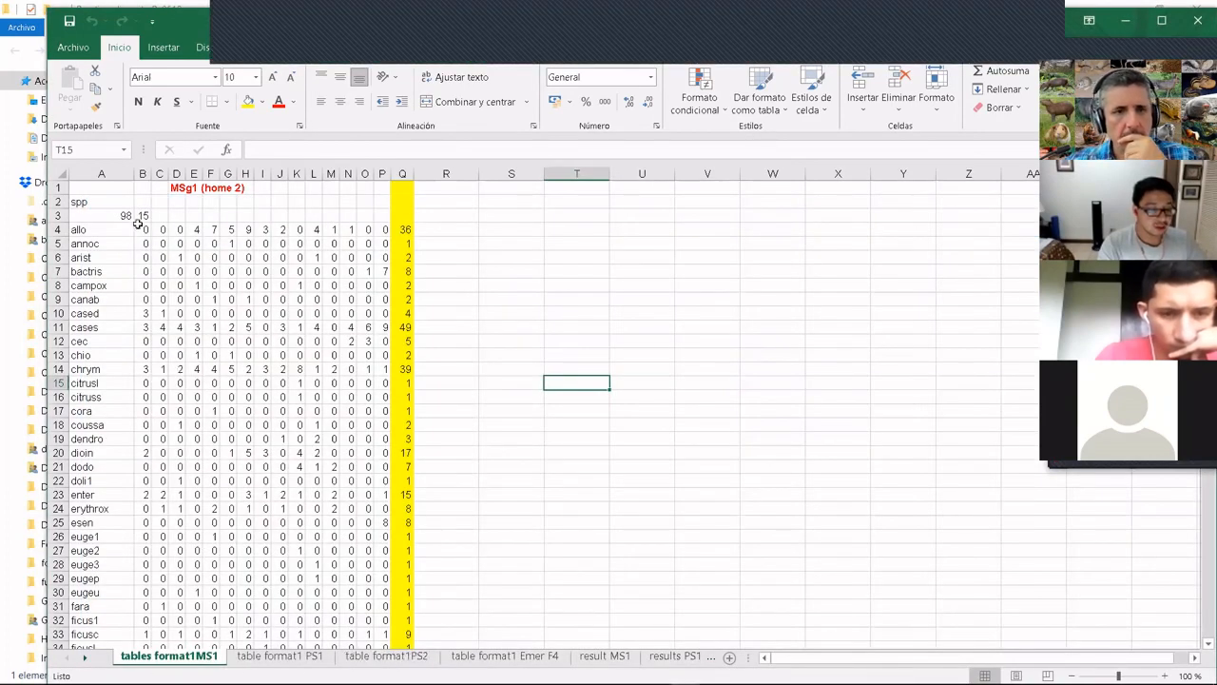
pyautogui.hotkey('ctrl', 'Home')
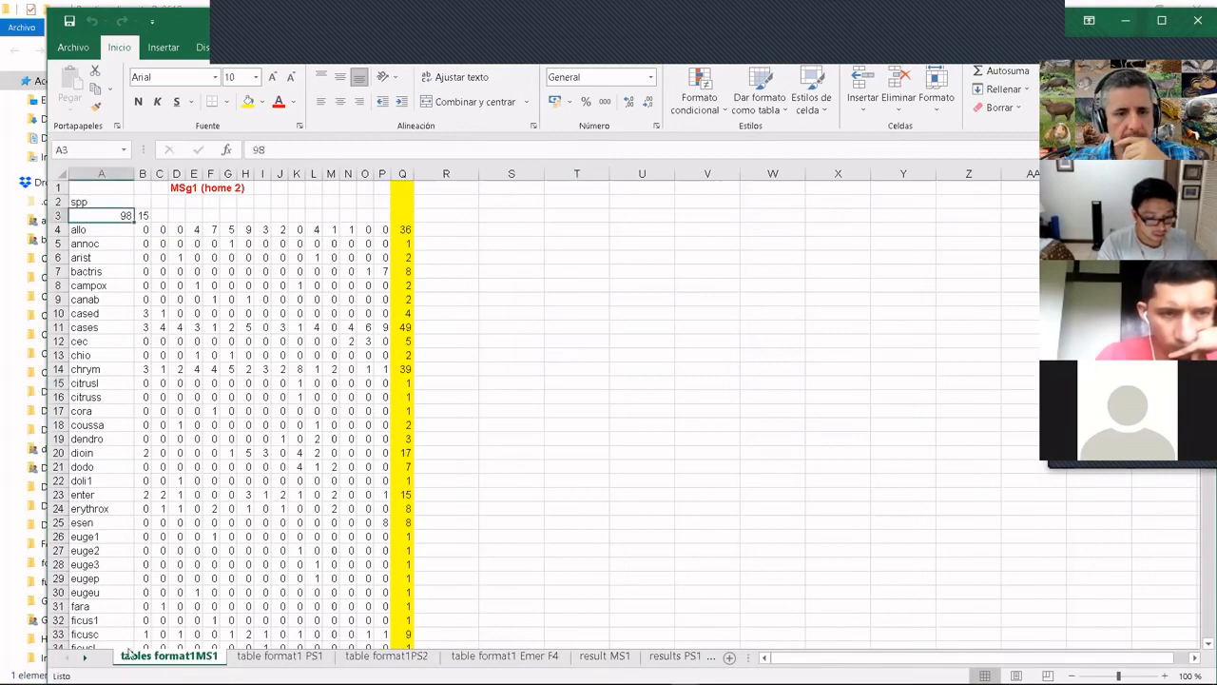
# - Look through the workbook's sheet names, then view the table format1 PS1 and table format1PS2 sheets
pyautogui.click(83, 657)
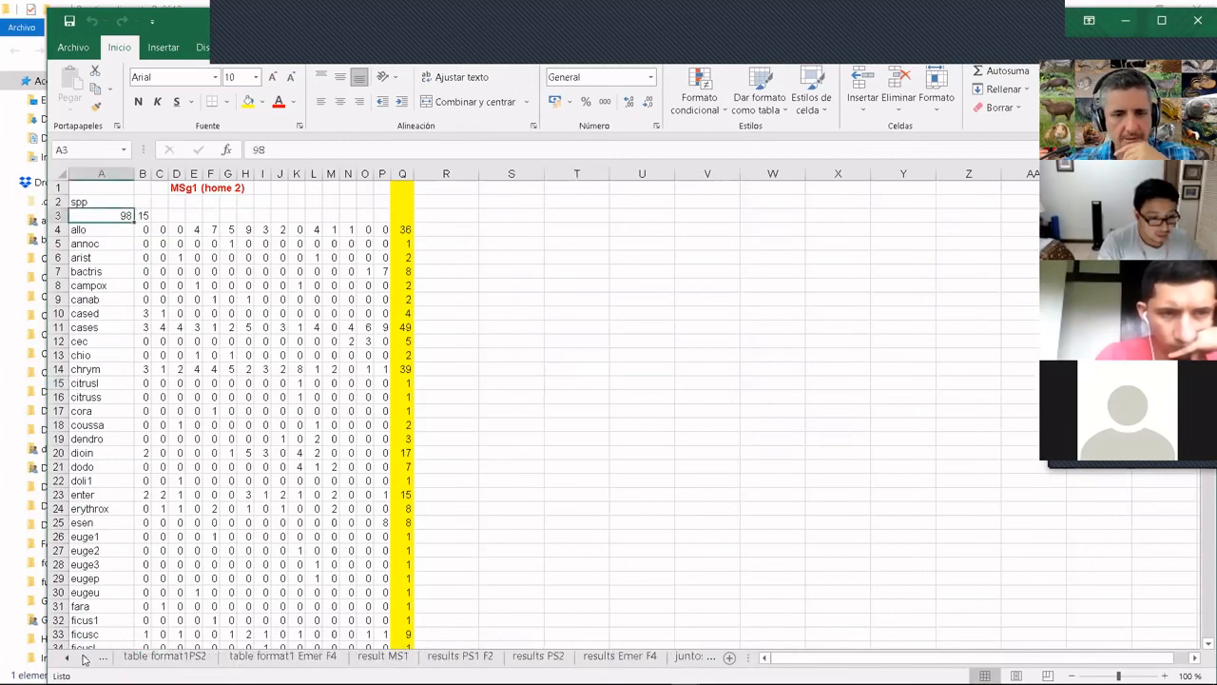
pyautogui.click(83, 657)
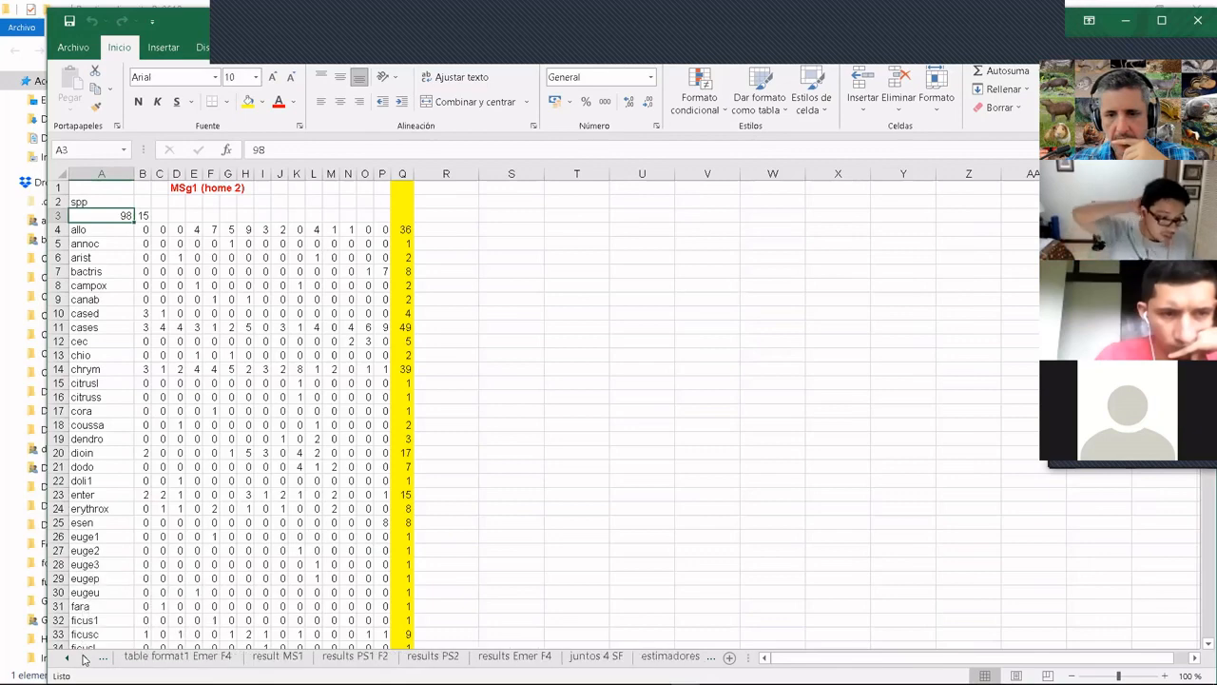
pyautogui.click(84, 657)
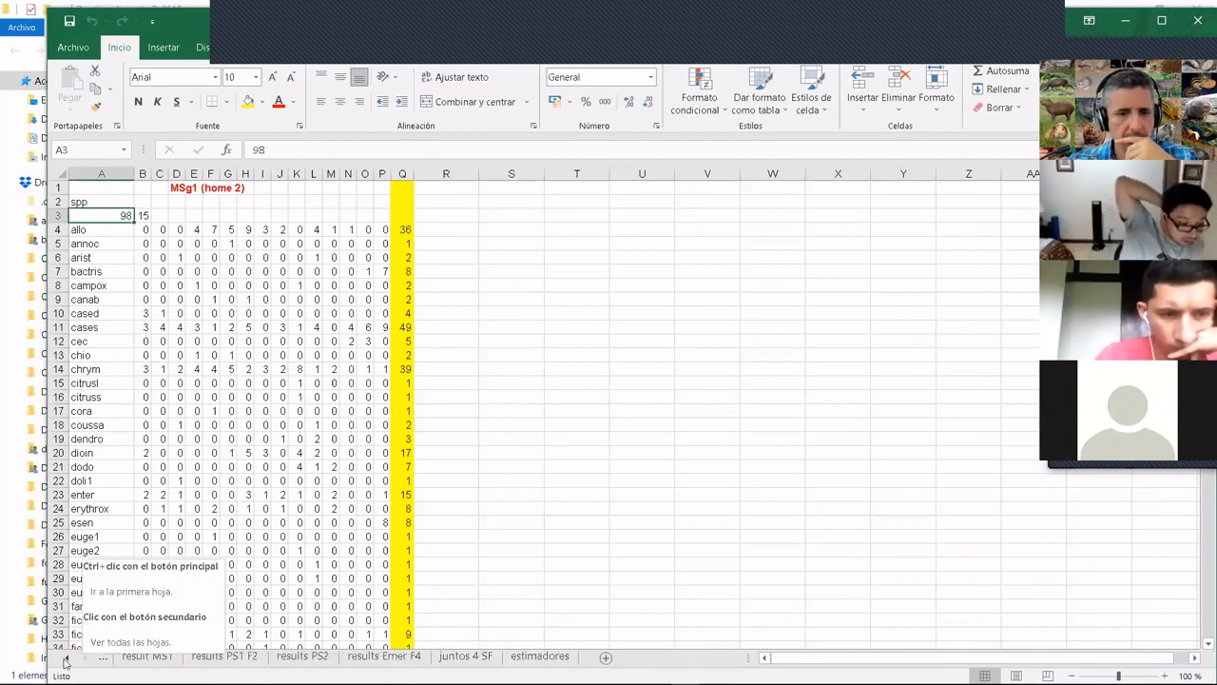
pyautogui.click(66, 657)
pyautogui.click(66, 657)
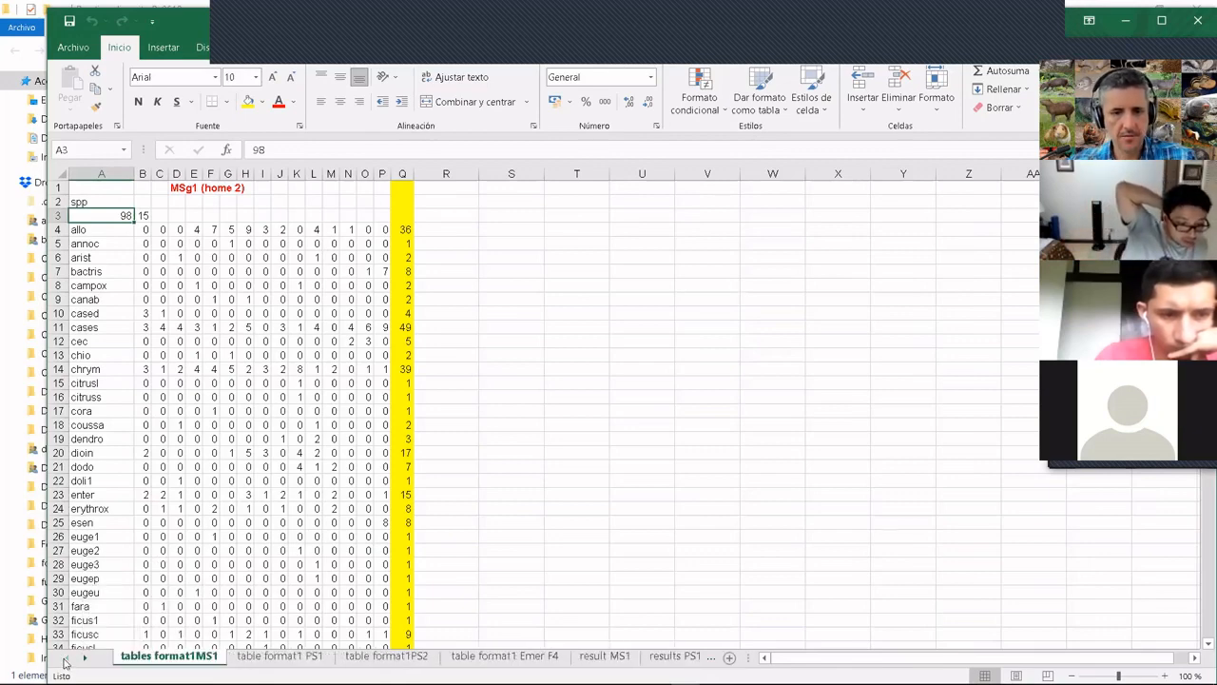
pyautogui.click(292, 658)
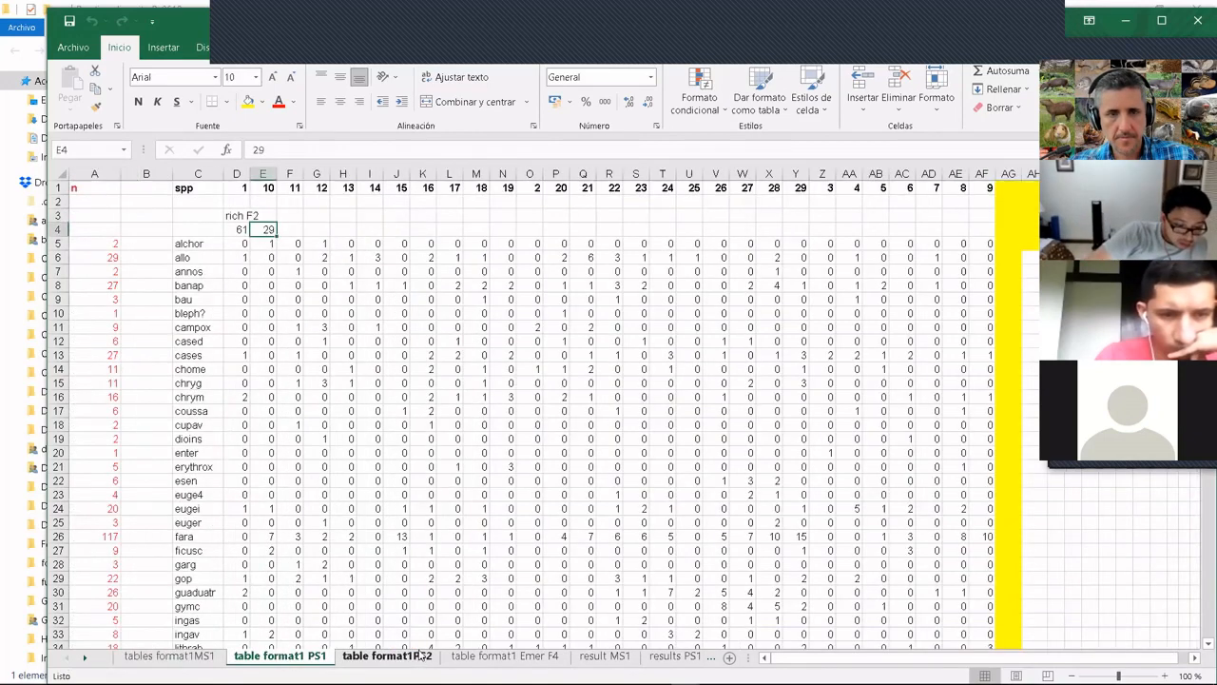
pyautogui.click(387, 656)
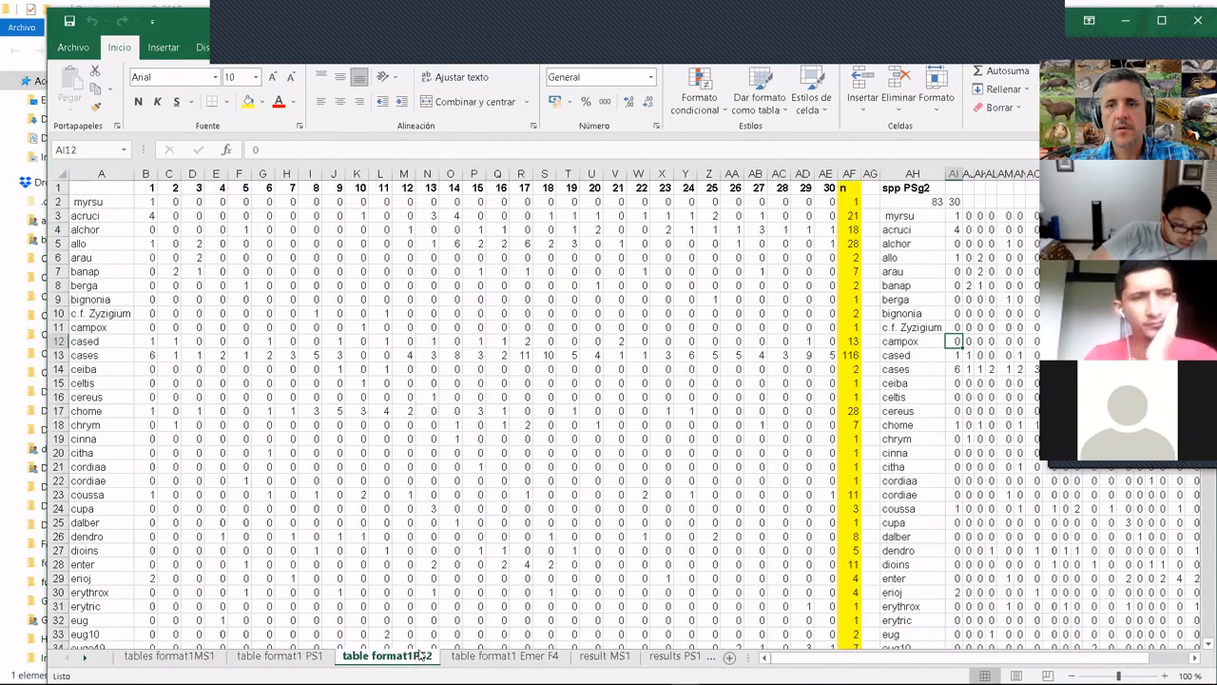
# - Compare the table format1 PS1 sheet with its numbers-only copy on Hoja1 of the unsaved workbook, ending on that copy
pyautogui.hotkey('alt', 'Tab')
pyautogui.hotkey('alt', 'Tab')
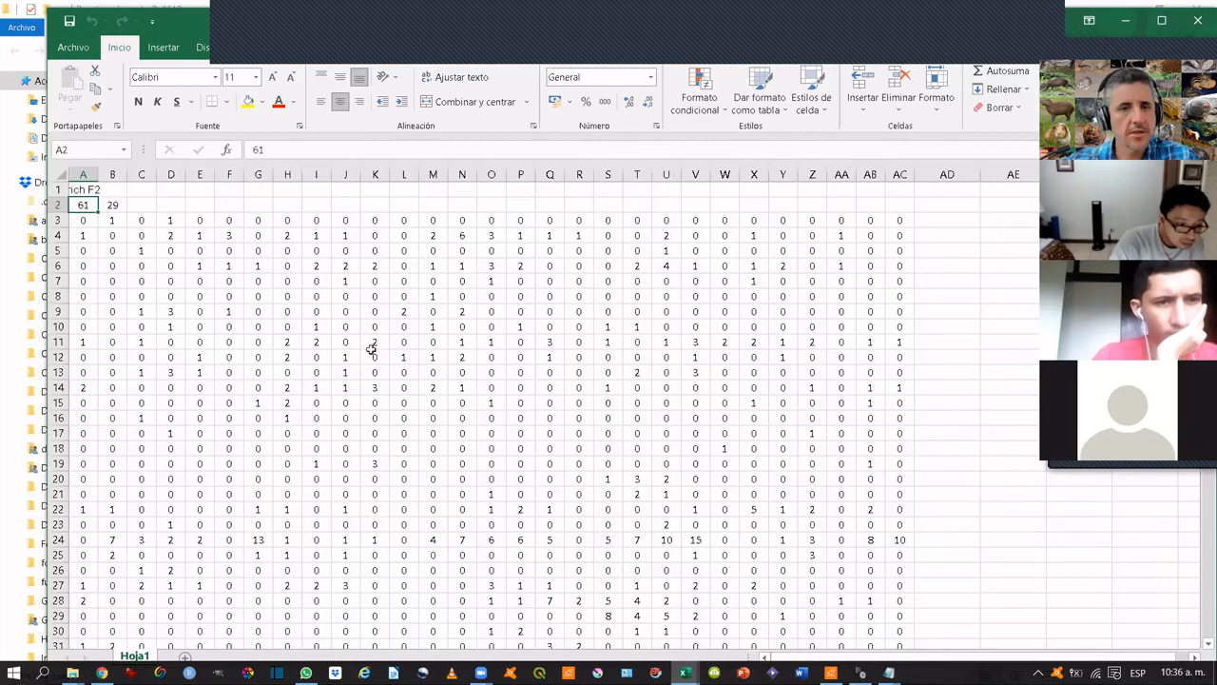
pyautogui.hotkey('alt', 'Tab')
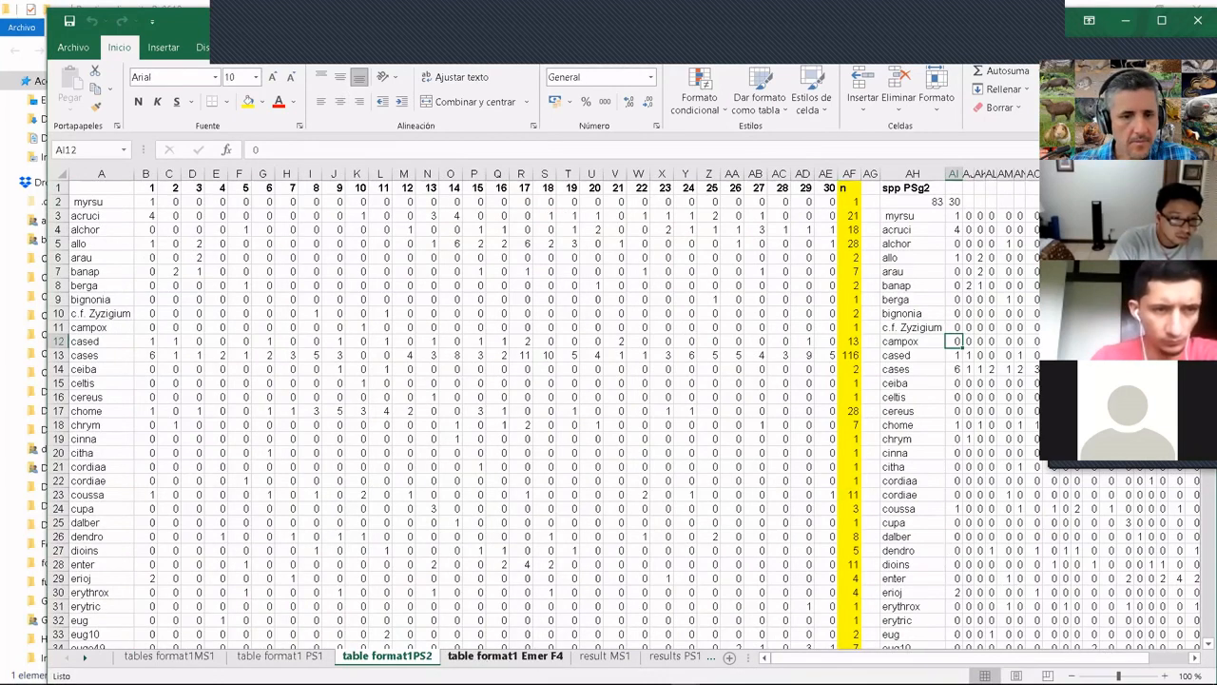
pyautogui.click(262, 656)
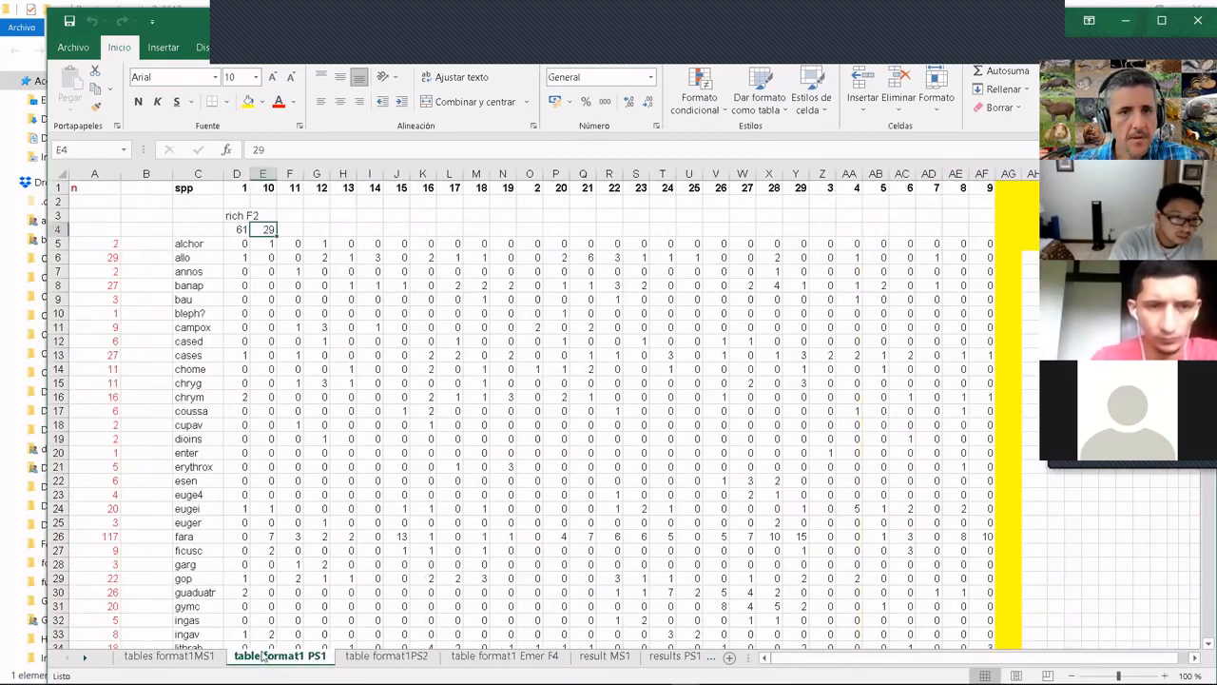
pyautogui.hotkey('alt', 'Tab')
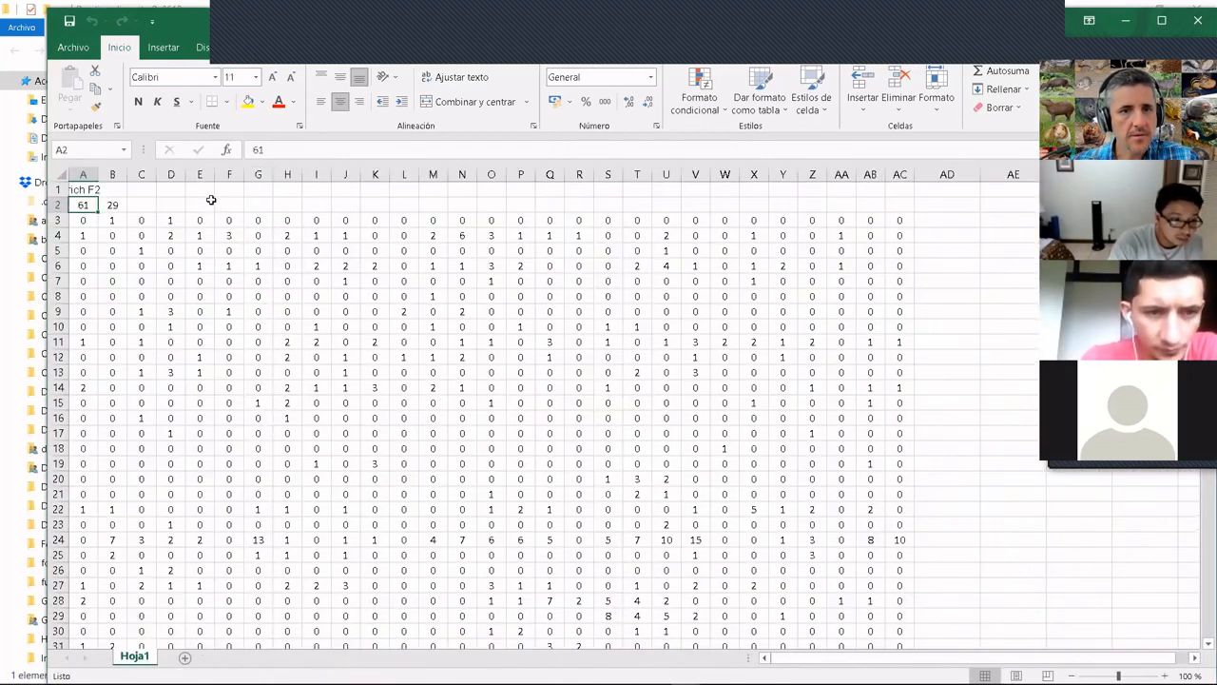
pyautogui.hotkey('alt', 'Tab')
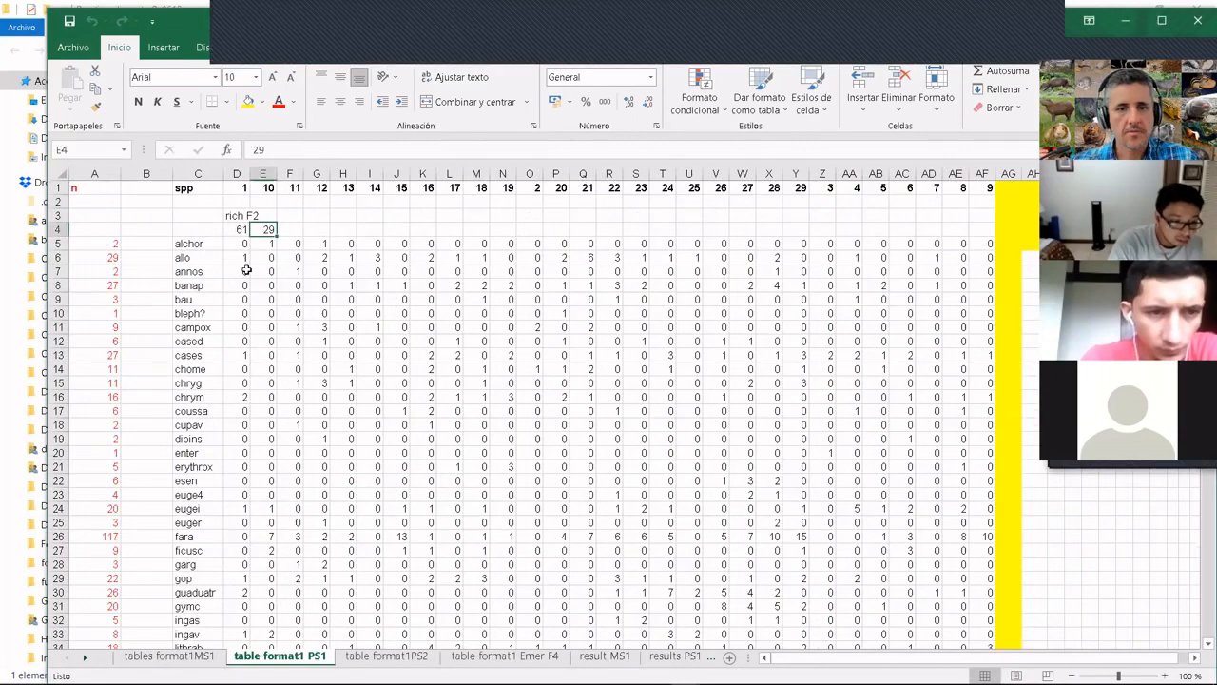
pyautogui.hotkey('alt', 'Tab')
pyautogui.hotkey('alt', 'Tab')
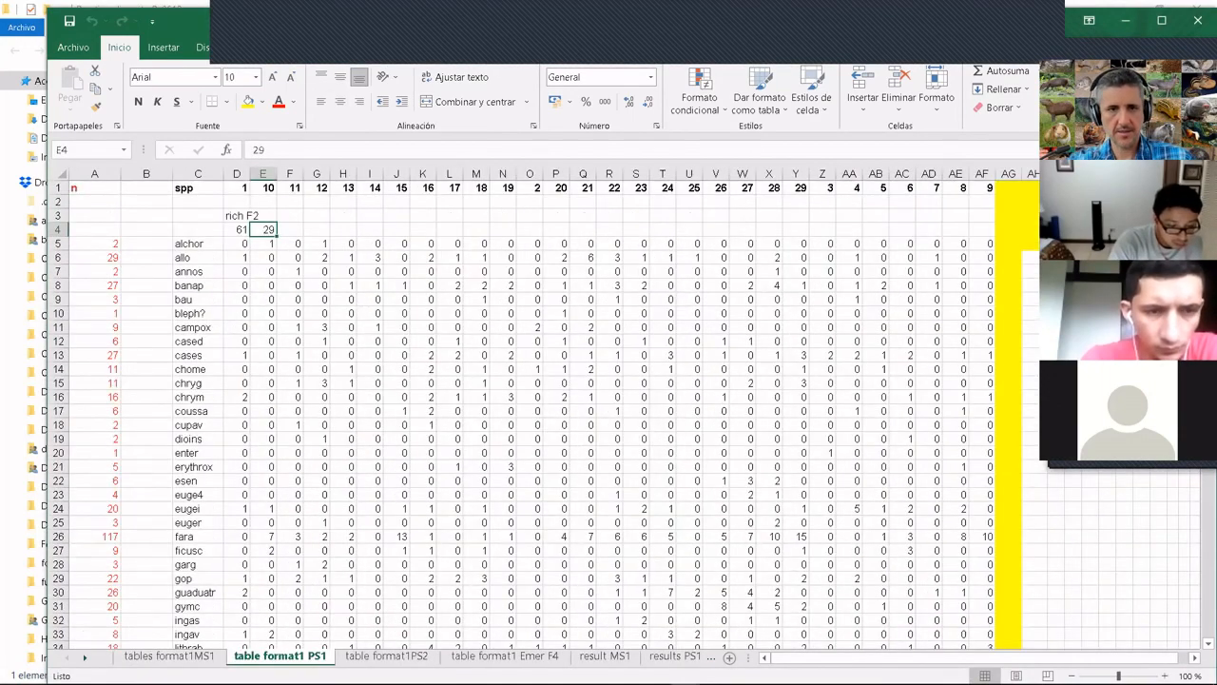
pyautogui.hotkey('alt', 'Tab')
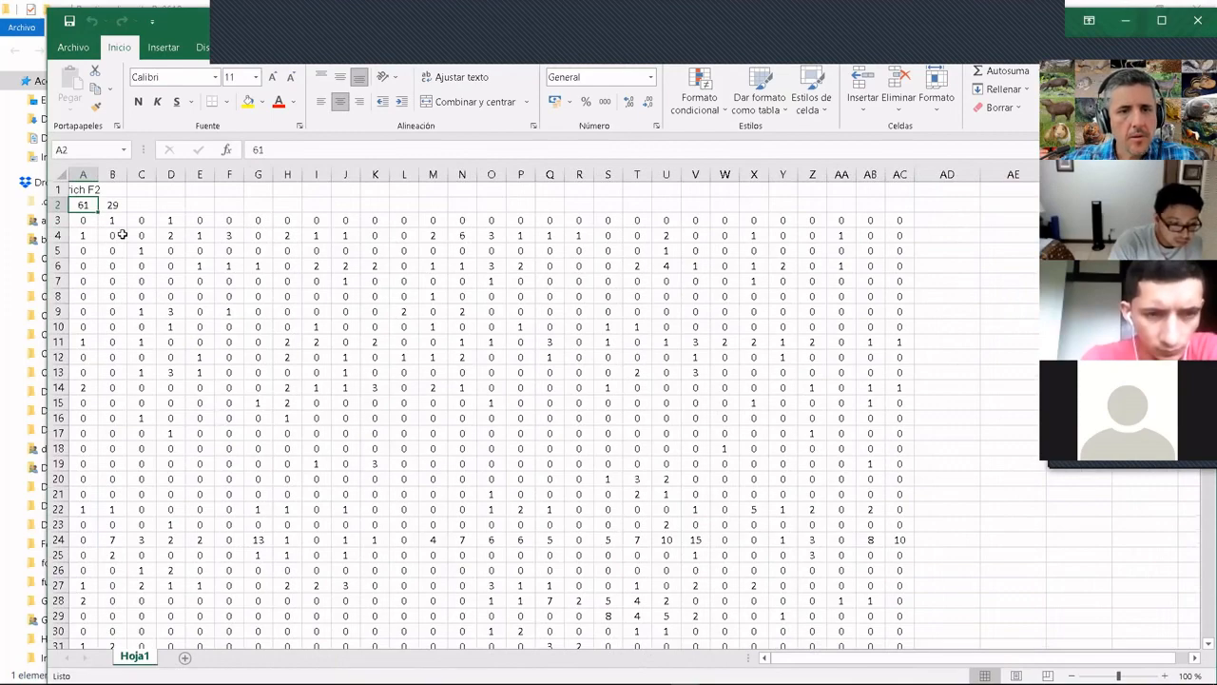
pyautogui.hotkey('alt', 'Tab')
pyautogui.hotkey('alt', 'Tab')
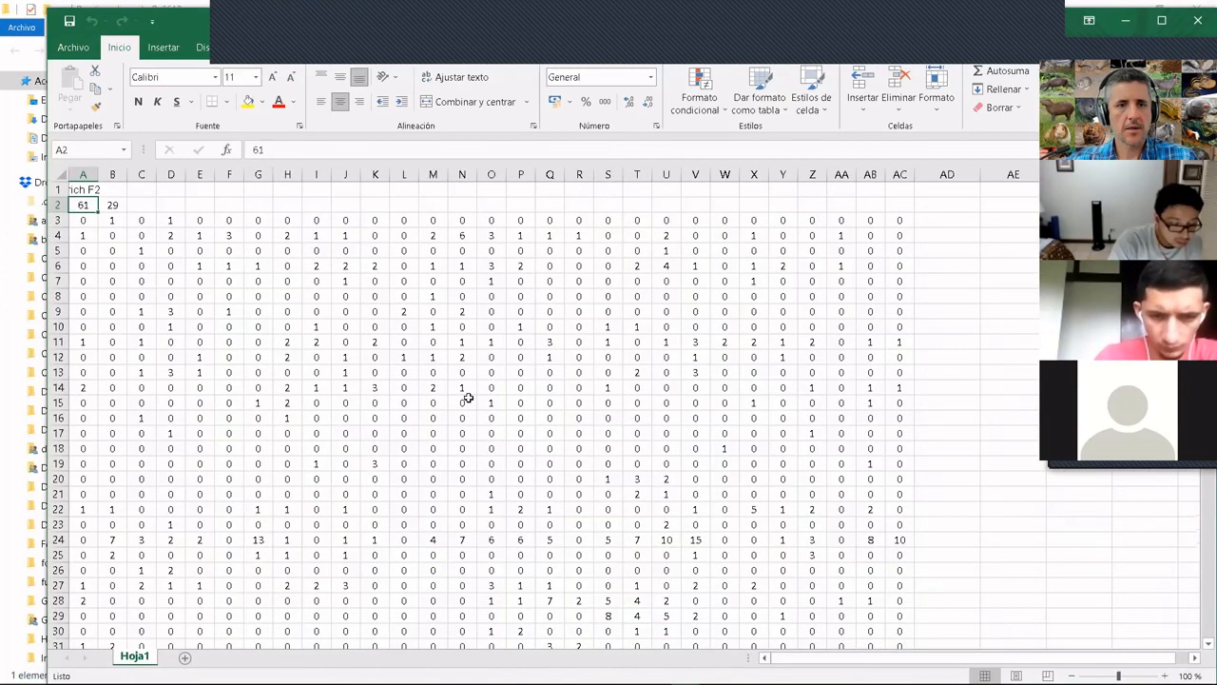
pyautogui.hotkey('alt', 'Tab')
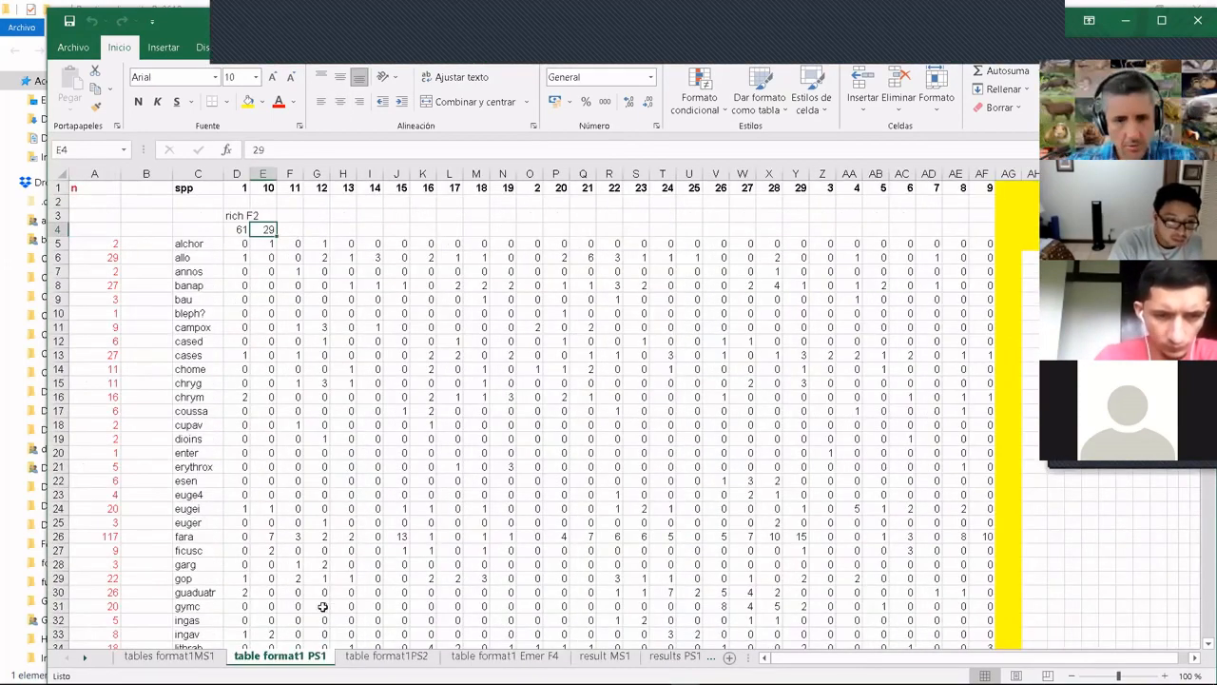
pyautogui.hotkey('alt', 'Tab')
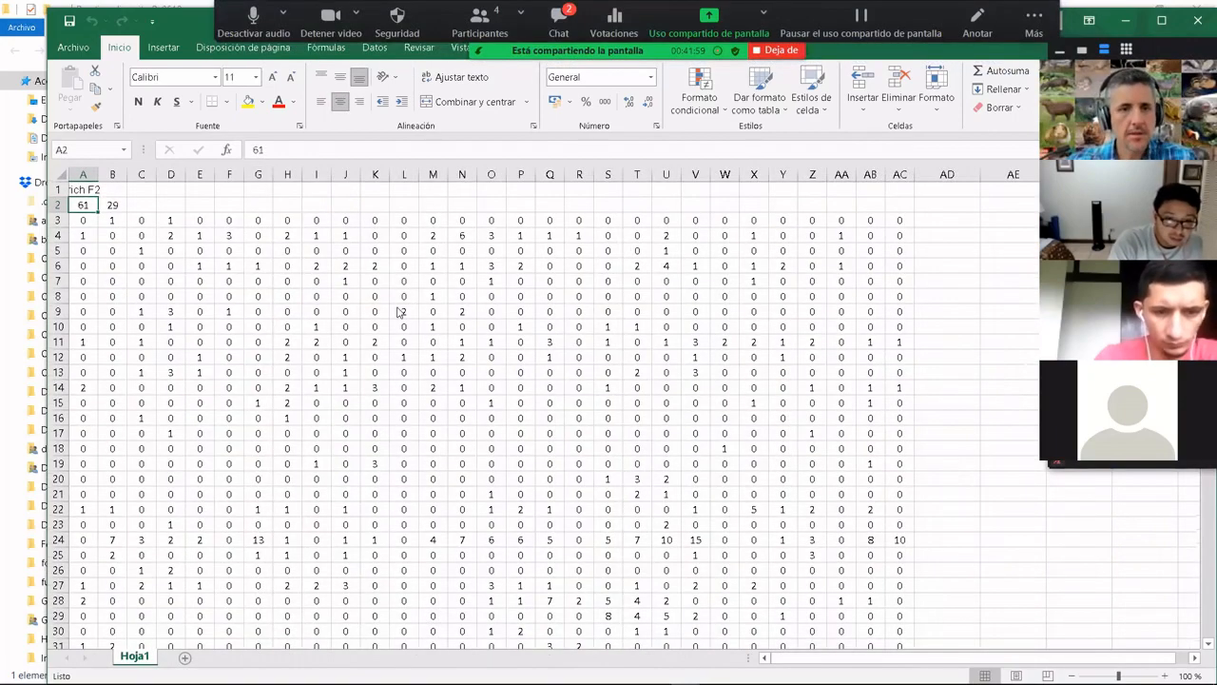
pyautogui.hotkey('alt', 'Tab')
pyautogui.hotkey('alt', 'Tab')
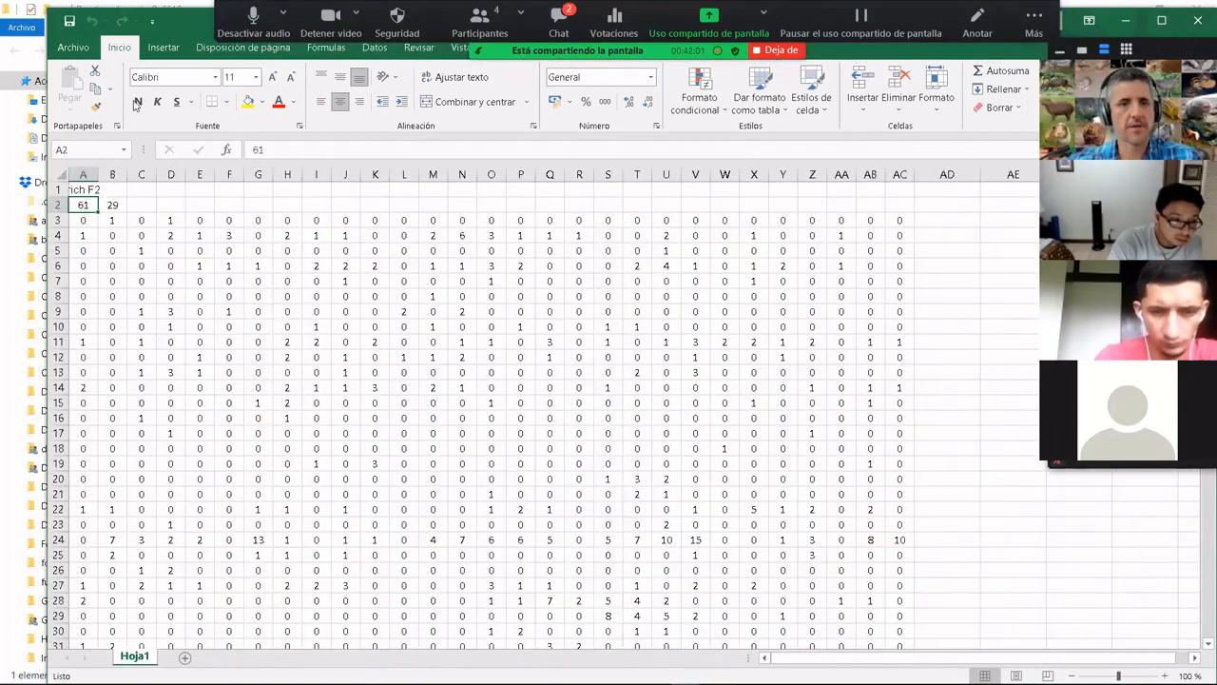
# - Start saving the Hoja1 workbook as a new file in Practica_diversity_B-0619, with the type Texto (delimitado por tabulaciones) (*.txt)
pyautogui.click(72, 47)
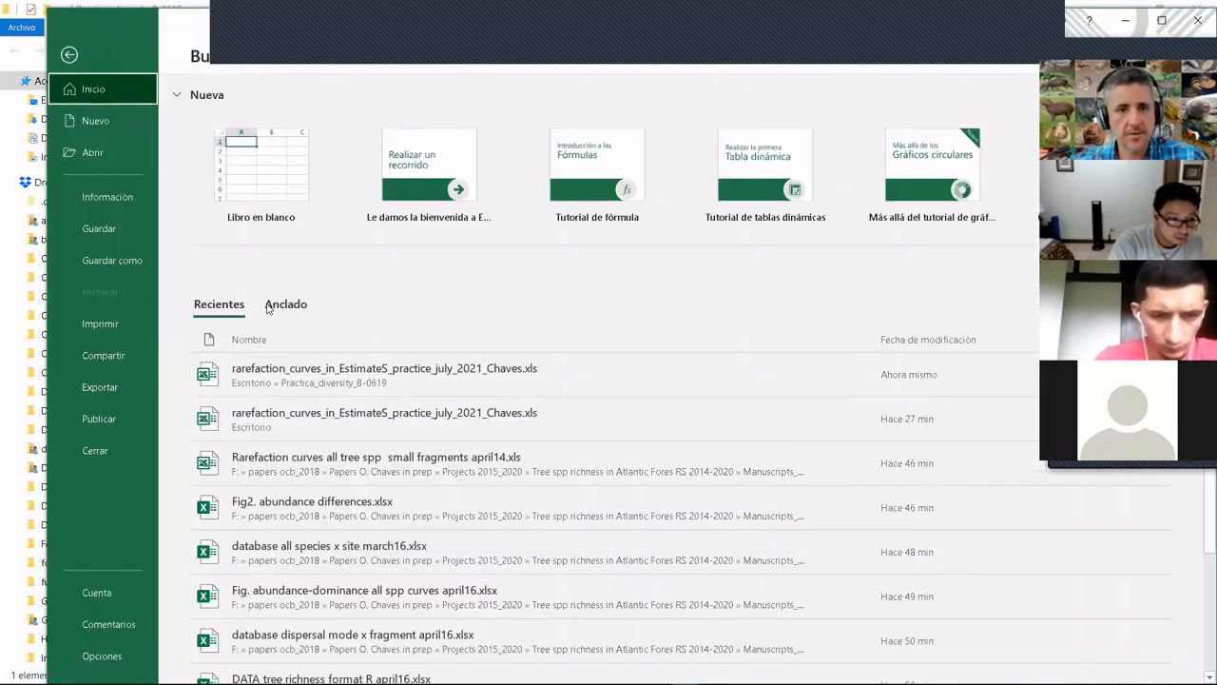
pyautogui.click(131, 260)
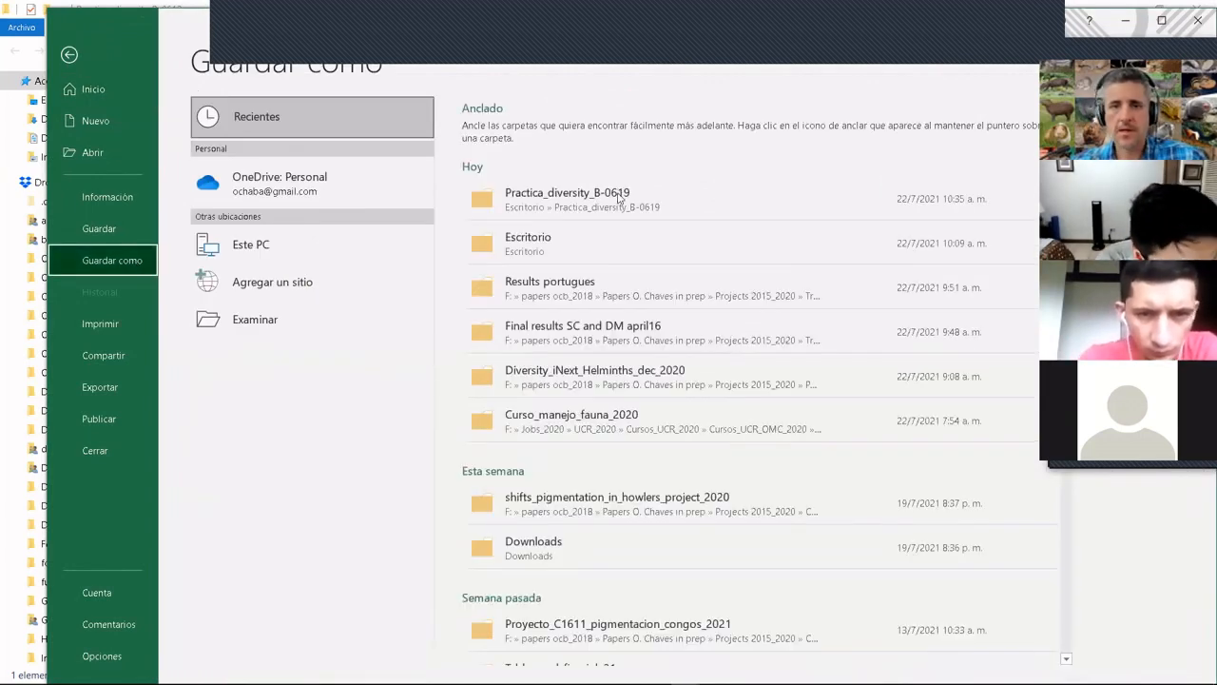
pyautogui.click(618, 197)
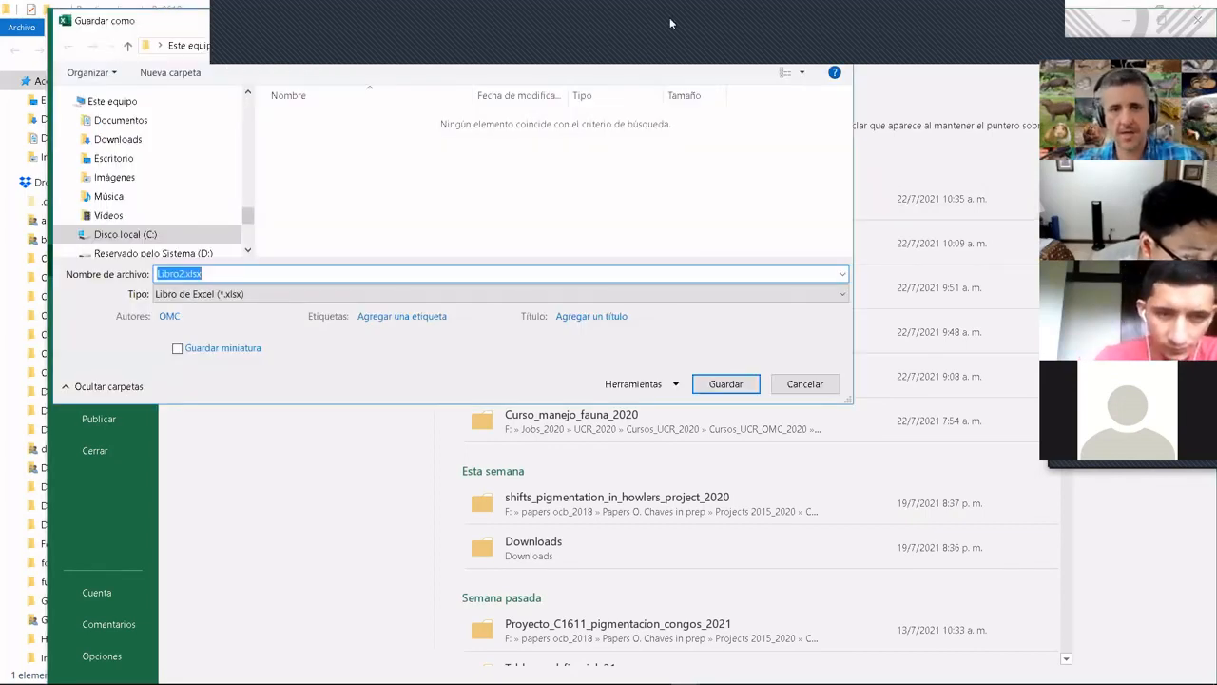
pyautogui.click(672, 296)
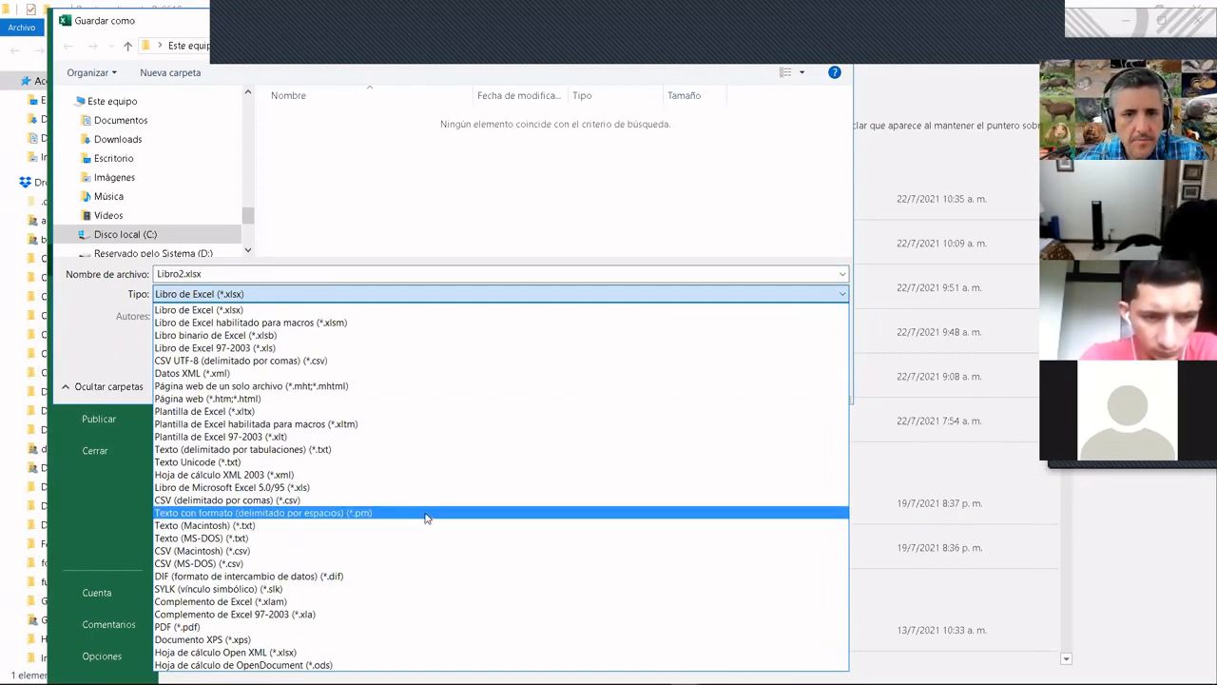
pyautogui.click(417, 449)
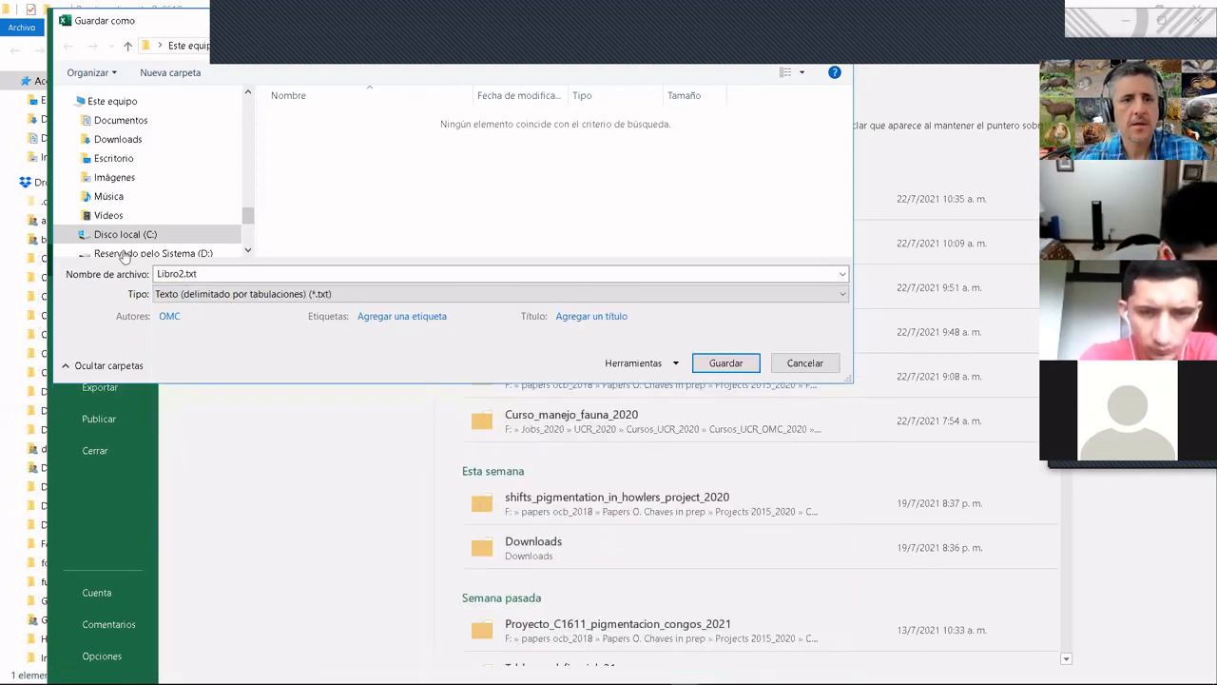
# - Name the tab-delimited text file Fragment2_PS1.txt and save it
pyautogui.click(180, 274)
pyautogui.doubleClick(181, 273)
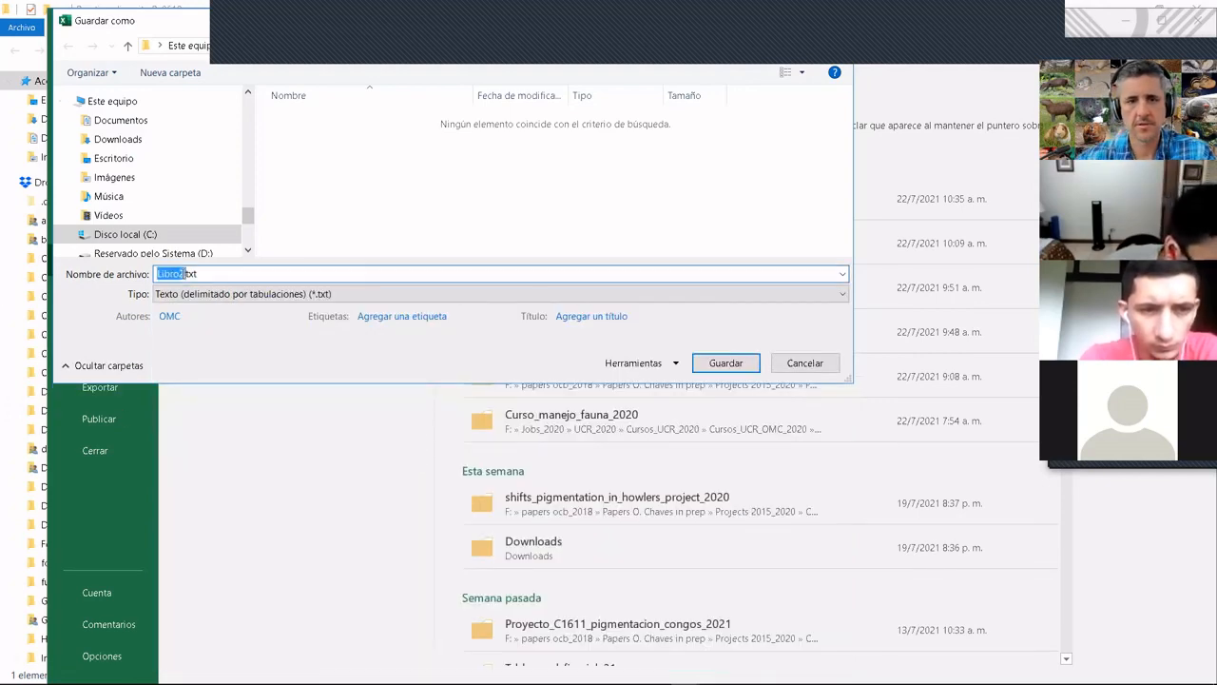
pyautogui.click(180, 274)
pyautogui.press('BackSpace')
pyautogui.press('BackSpace')
pyautogui.press('BackSpace')
pyautogui.press('BackSpace')
pyautogui.press('BackSpace')
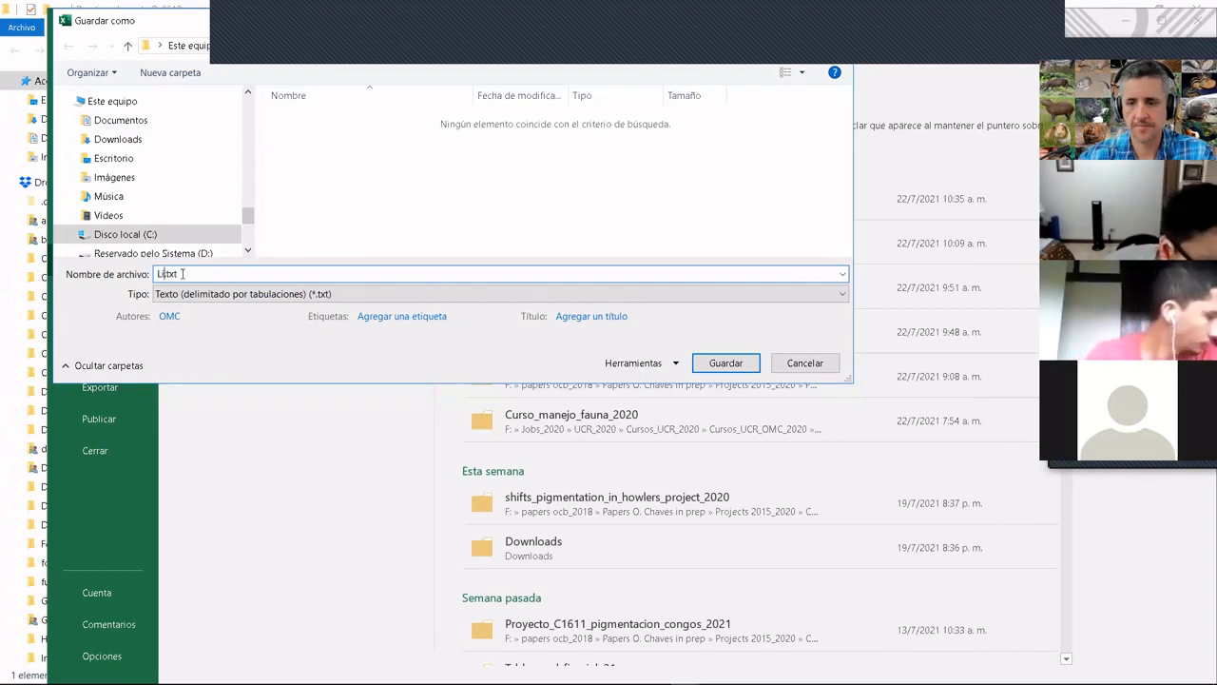
pyautogui.press('BackSpace')
pyautogui.write('F')
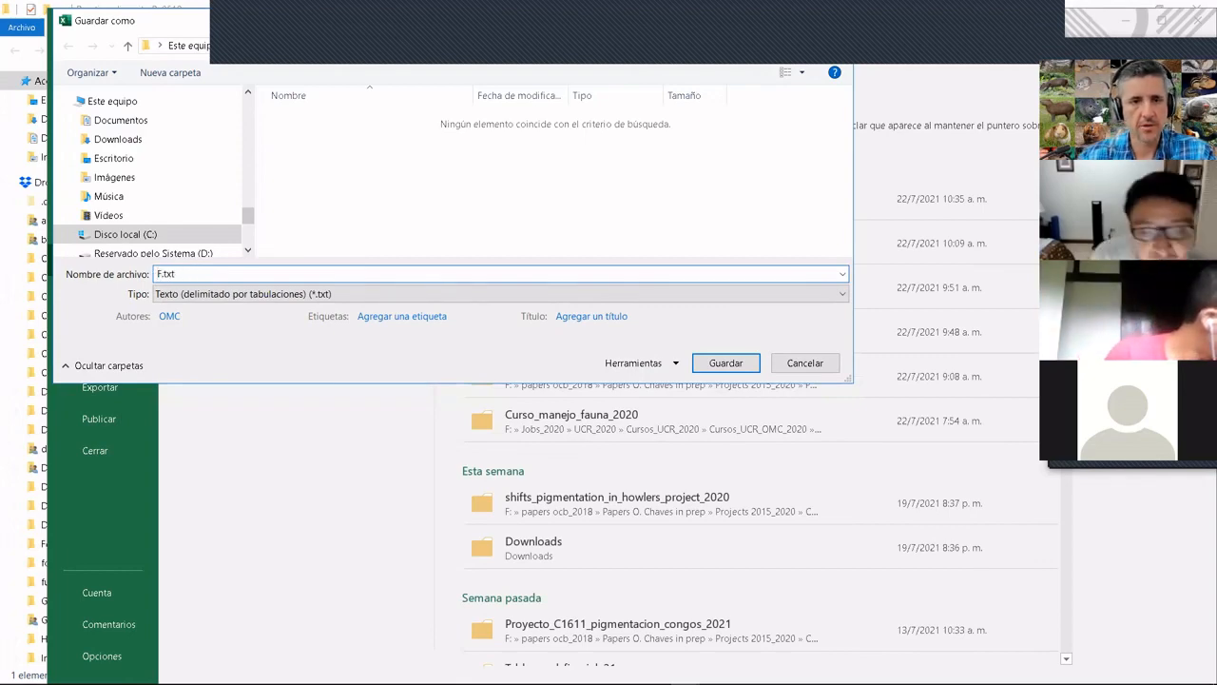
pyautogui.write('ragmn')
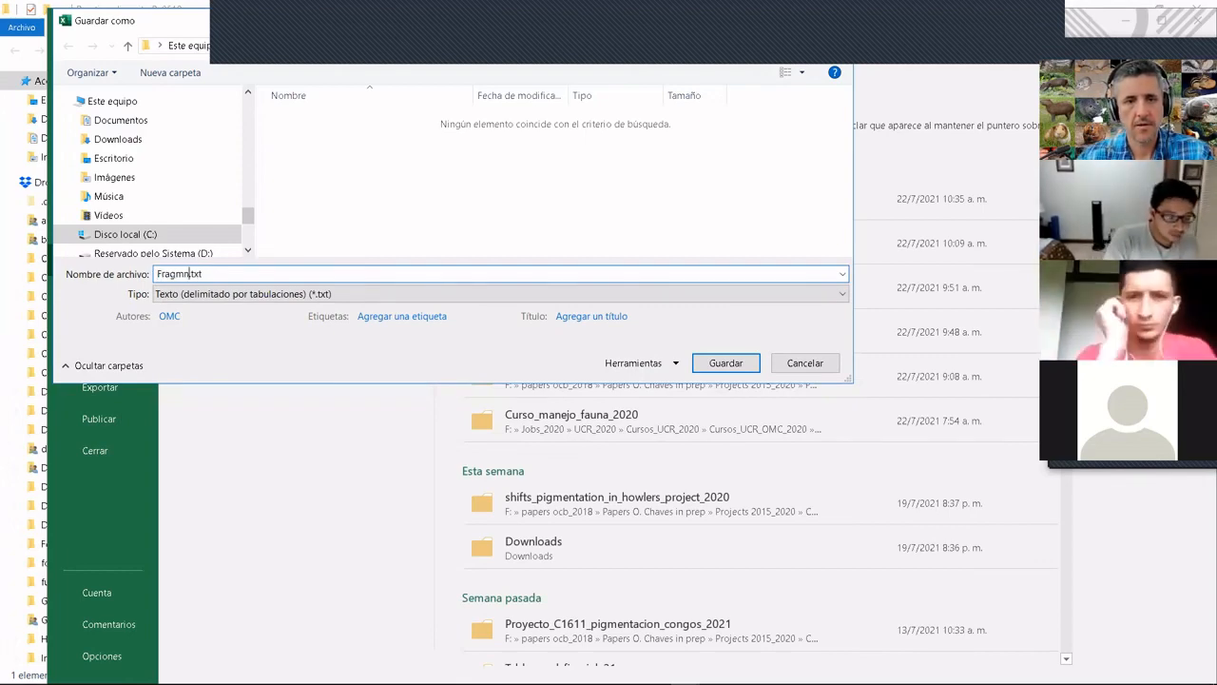
pyautogui.press('BackSpace')
pyautogui.write('ent')
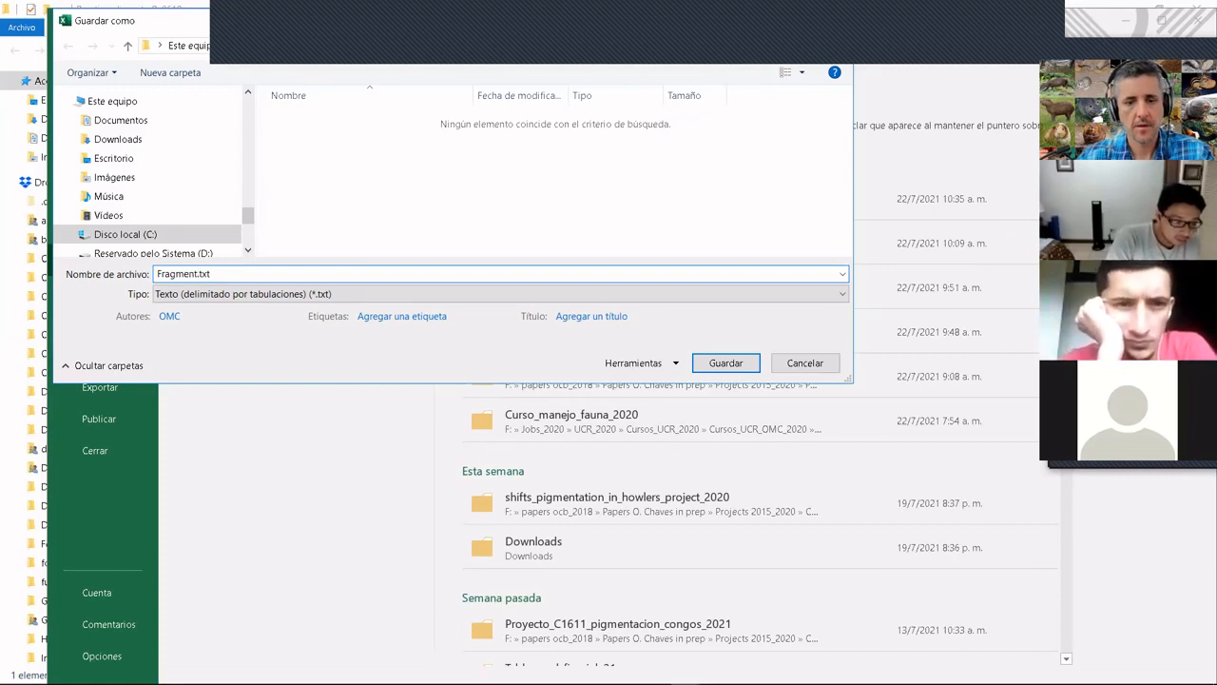
pyautogui.write('2_P')
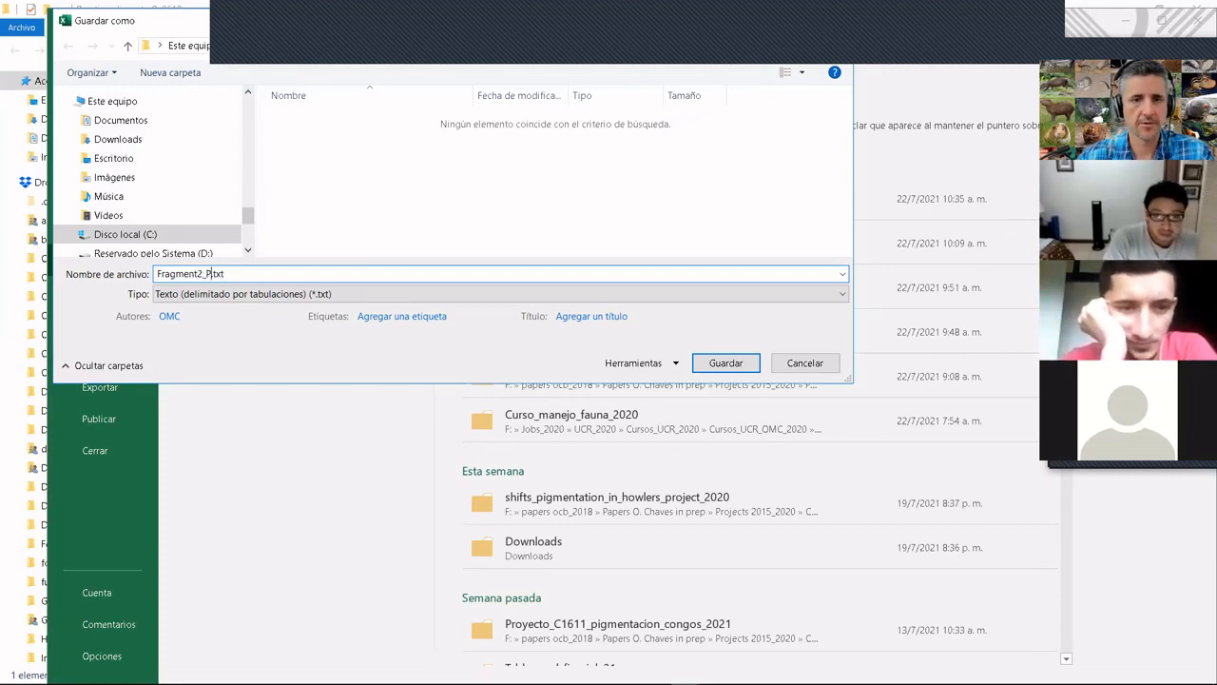
pyautogui.write('S1')
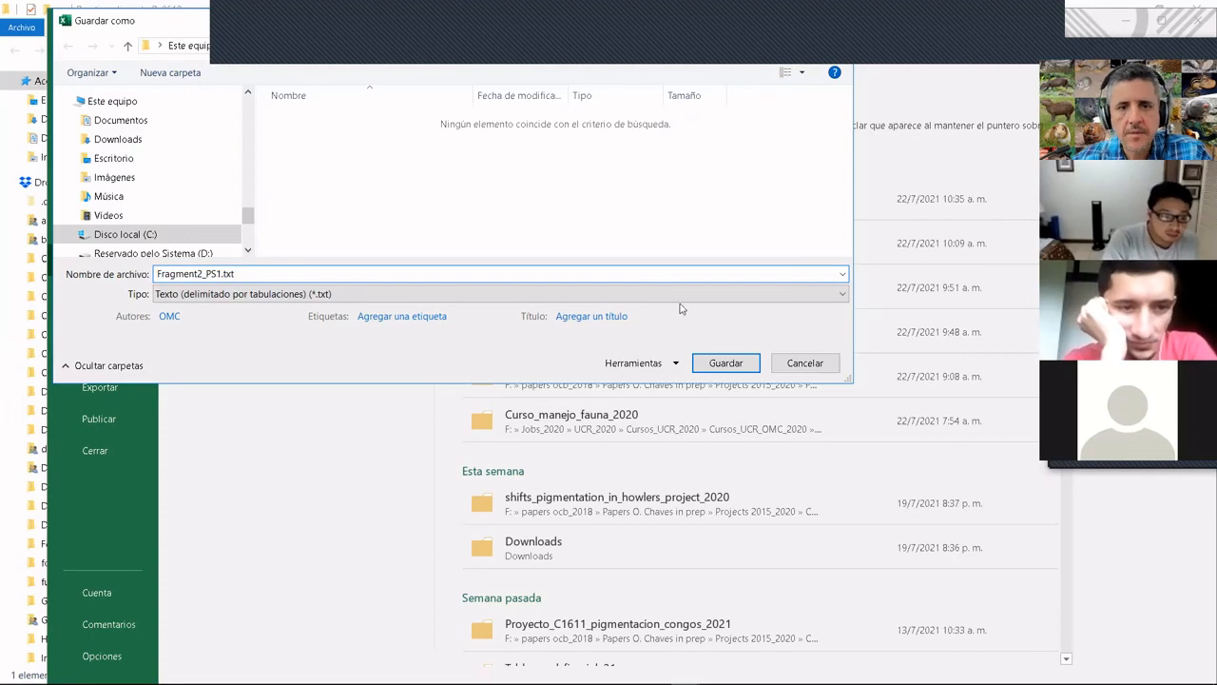
pyautogui.click(732, 367)
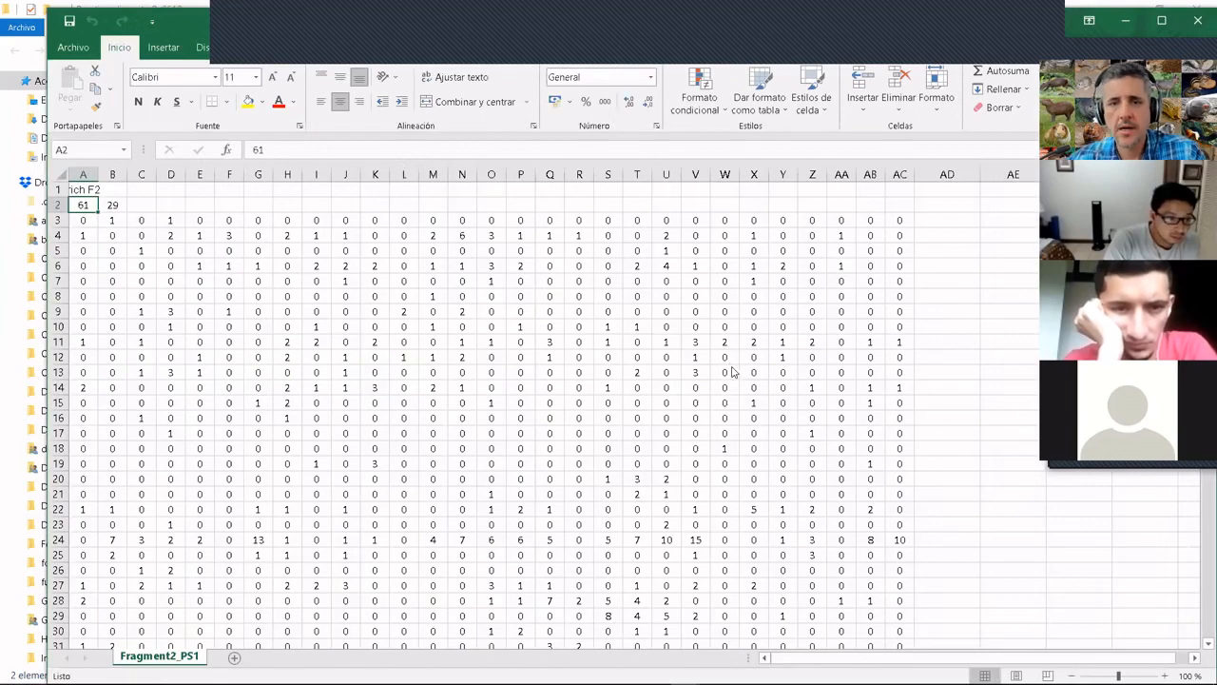
# - Switch to the Practica_diversity_B-0619 folder window and check for the exported Fragment2_PS1.txt file
pyautogui.hotkey('alt', 'Tab')
pyautogui.hotkey('alt', 'Tab')
pyautogui.hotkey('alt', 'Tab')
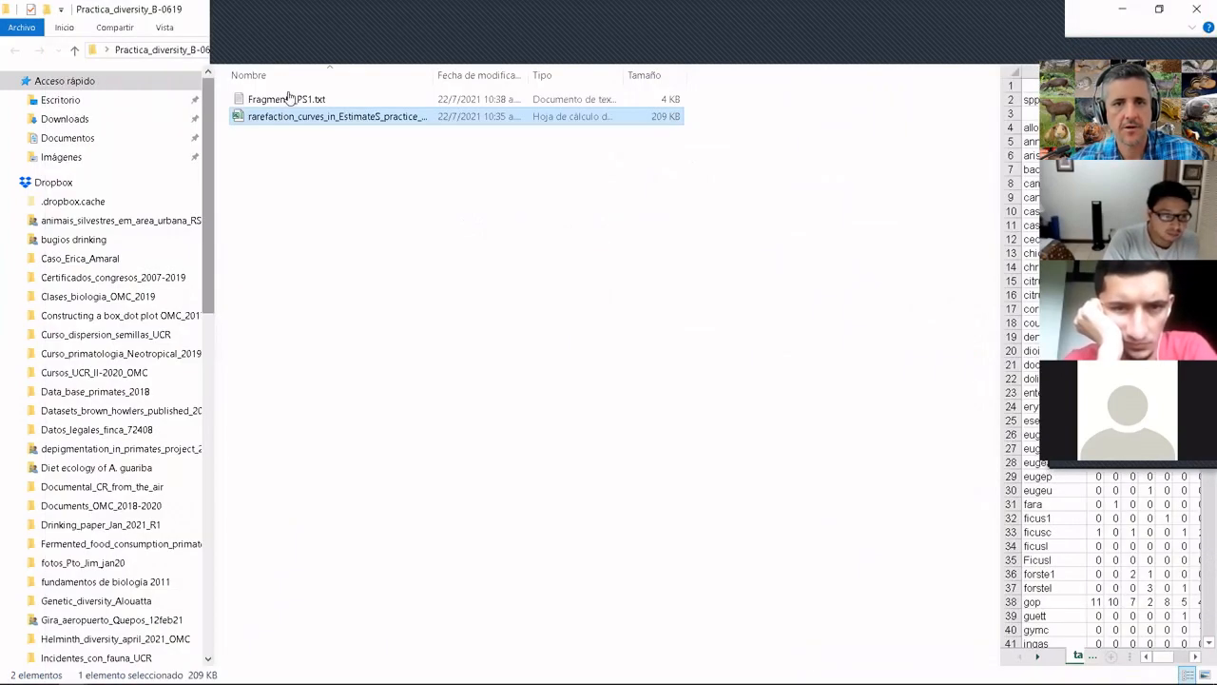
pyautogui.click(288, 99)
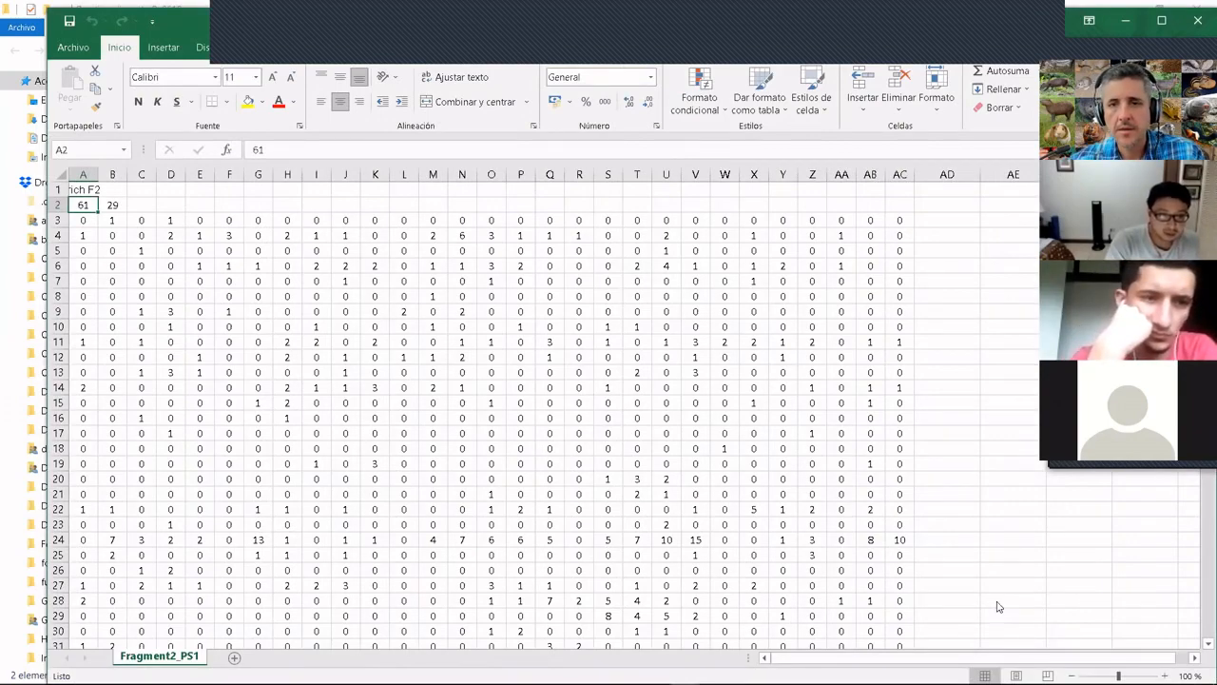
# - Switch to the EstimateSWin910 application window
pyautogui.hotkey('alt', 'Tab')
pyautogui.hotkey('alt', 'Tab')
pyautogui.hotkey('alt', 'Tab')
pyautogui.hotkey('alt', 'Tab')
pyautogui.hotkey('alt', 'Tab')
pyautogui.hotkey('alt', 'Tab')
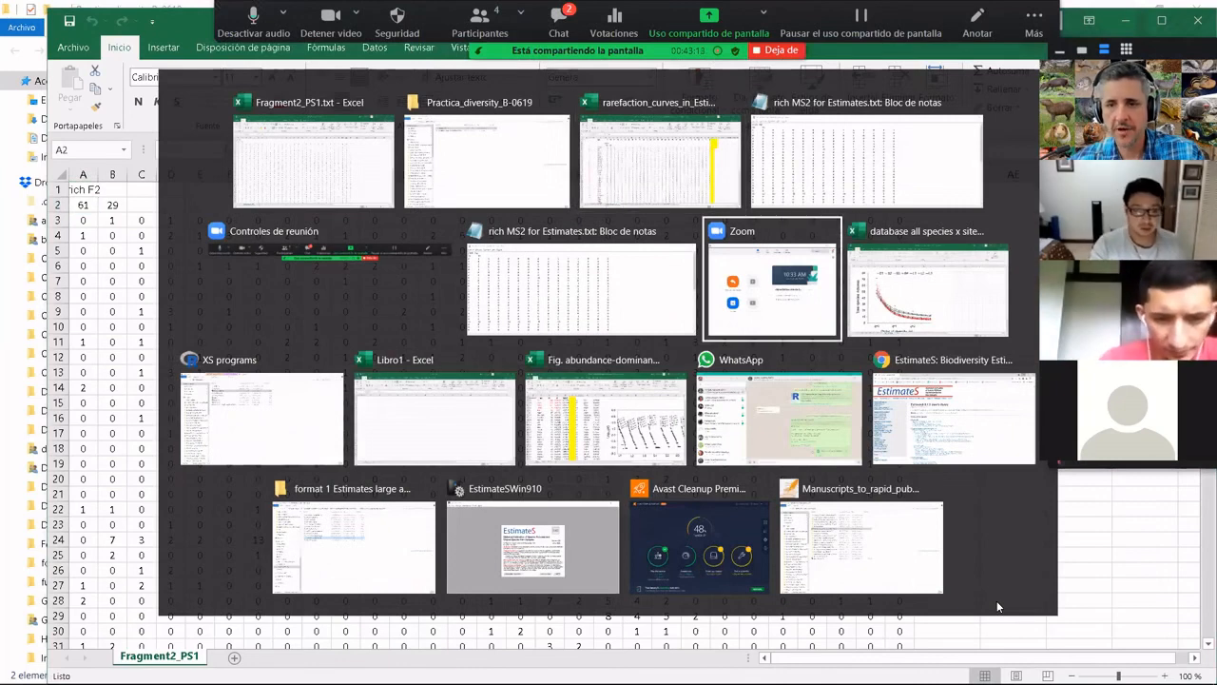
pyautogui.hotkey('alt', 'Tab')
pyautogui.hotkey('alt', 'Tab')
pyautogui.hotkey('alt', 'Tab')
pyautogui.hotkey('alt', 'Tab')
pyautogui.hotkey('alt', 'Tab')
pyautogui.hotkey('alt', 'Tab')
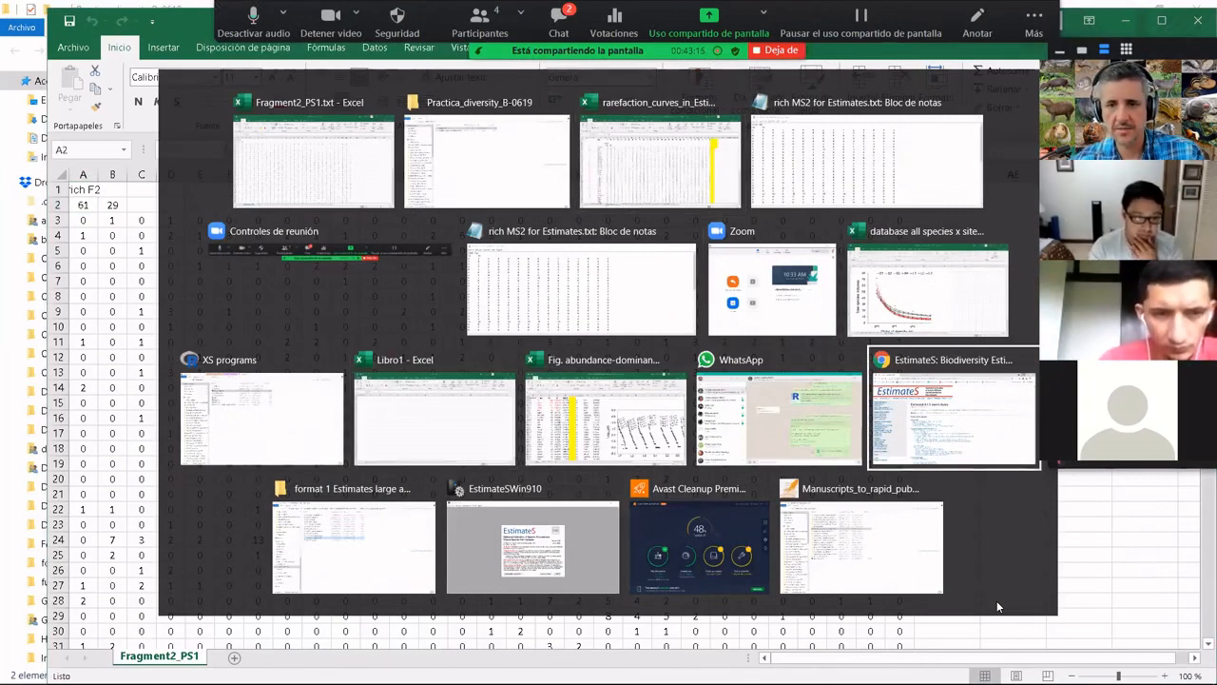
pyautogui.hotkey('alt', 'Tab')
pyautogui.hotkey('alt', 'Tab')
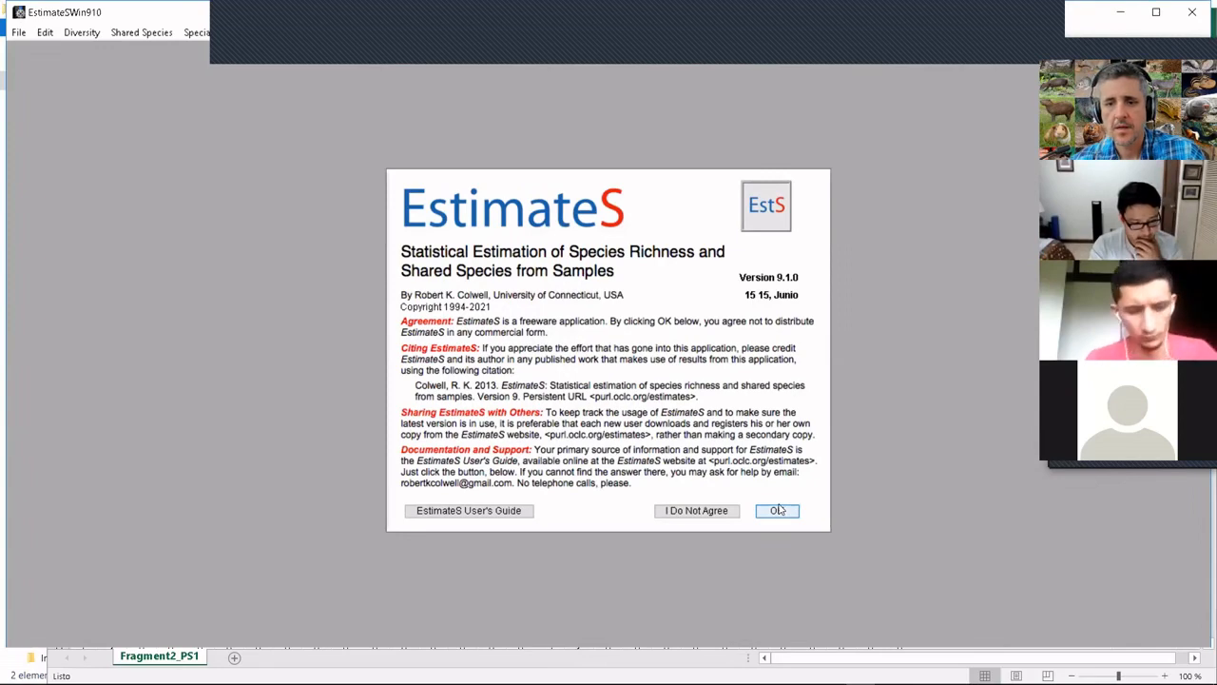
# - Accept the EstimateS agreement and start loading a data input file as one set of replicated sampling units of sample-based data
pyautogui.click(777, 510)
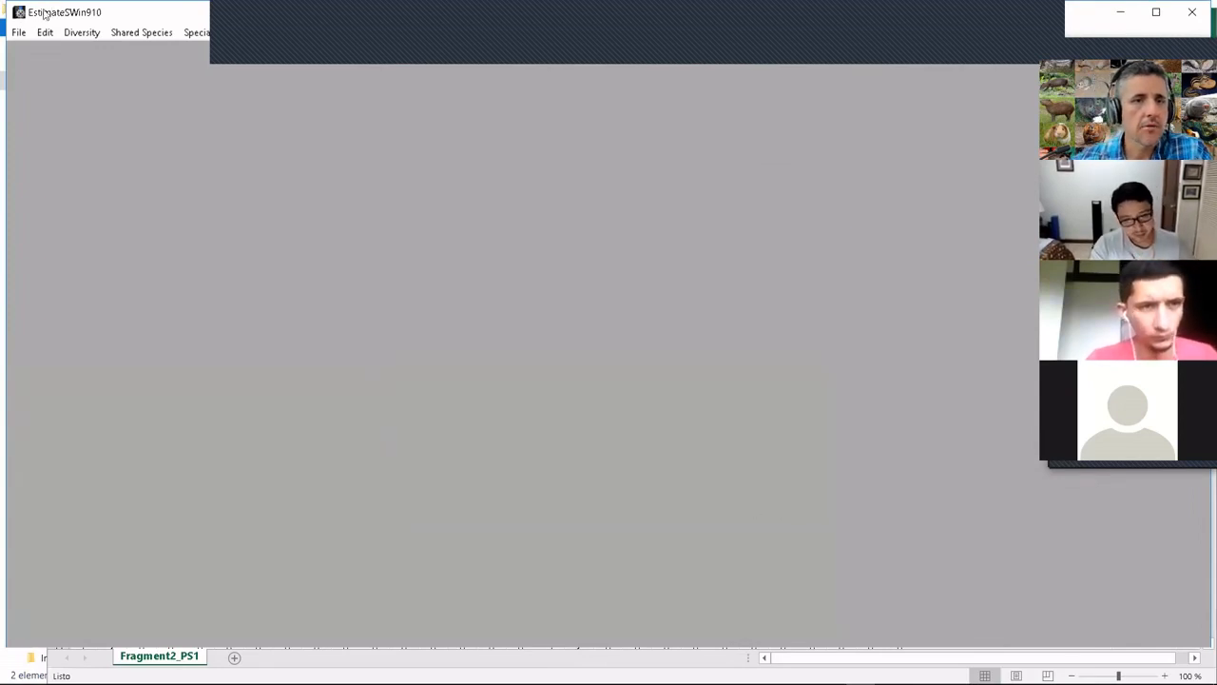
pyautogui.click(19, 34)
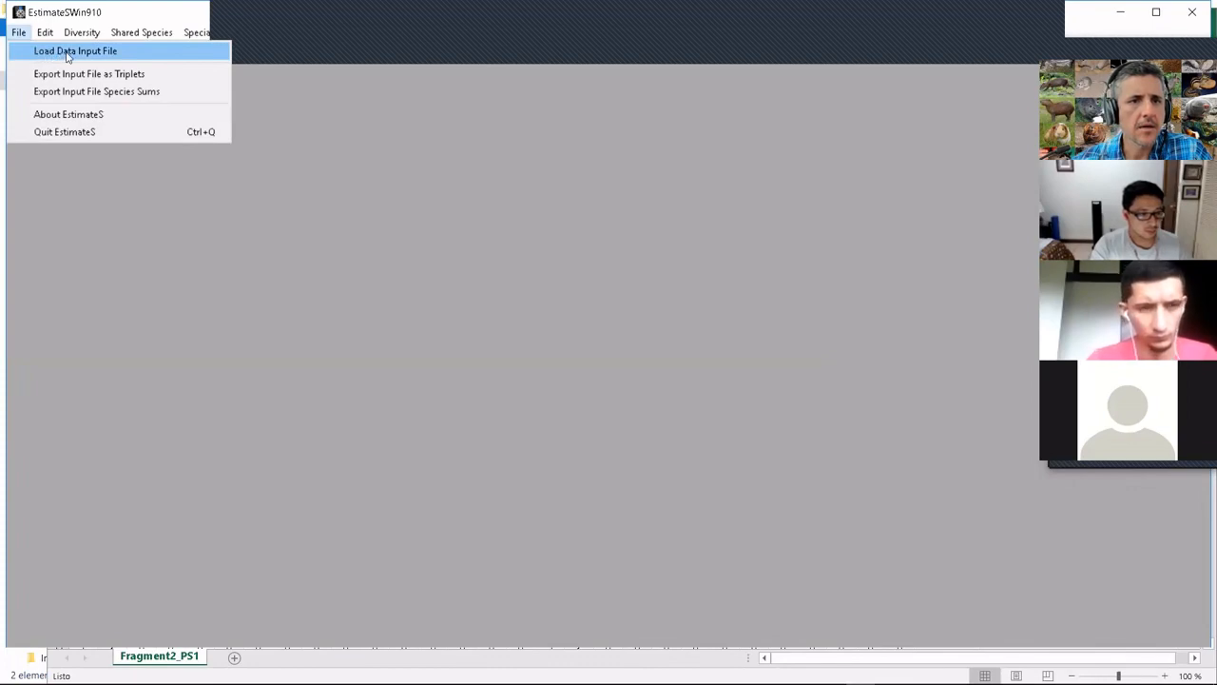
pyautogui.click(136, 57)
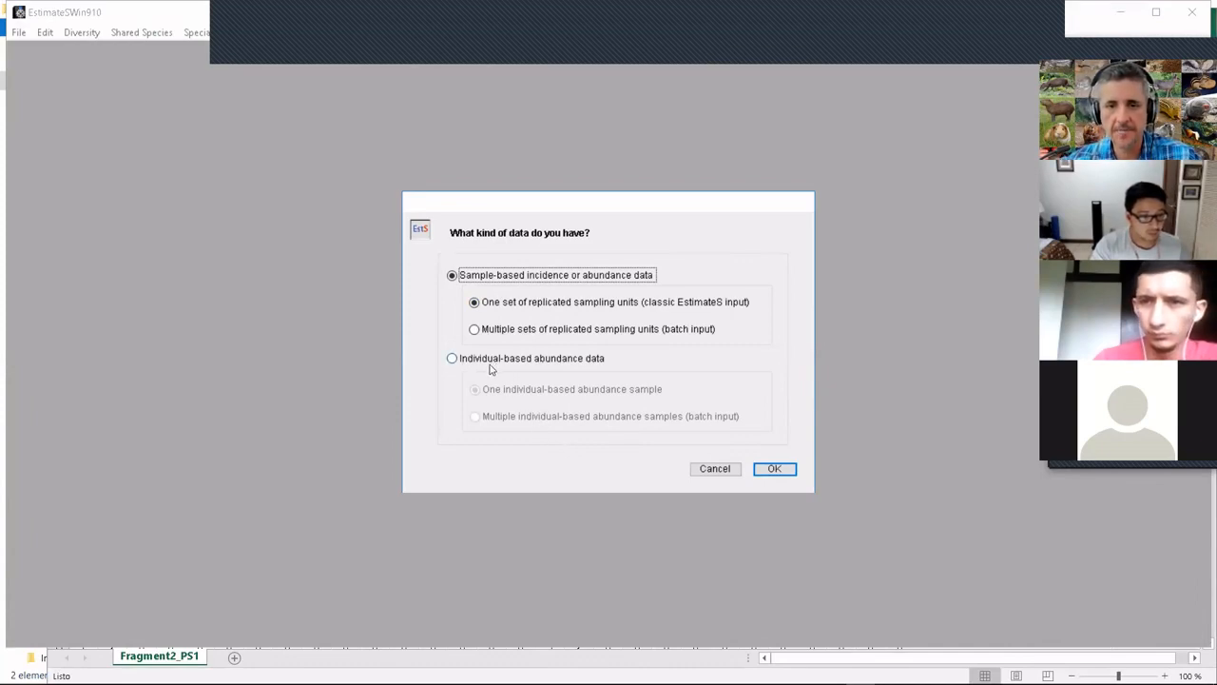
pyautogui.click(775, 469)
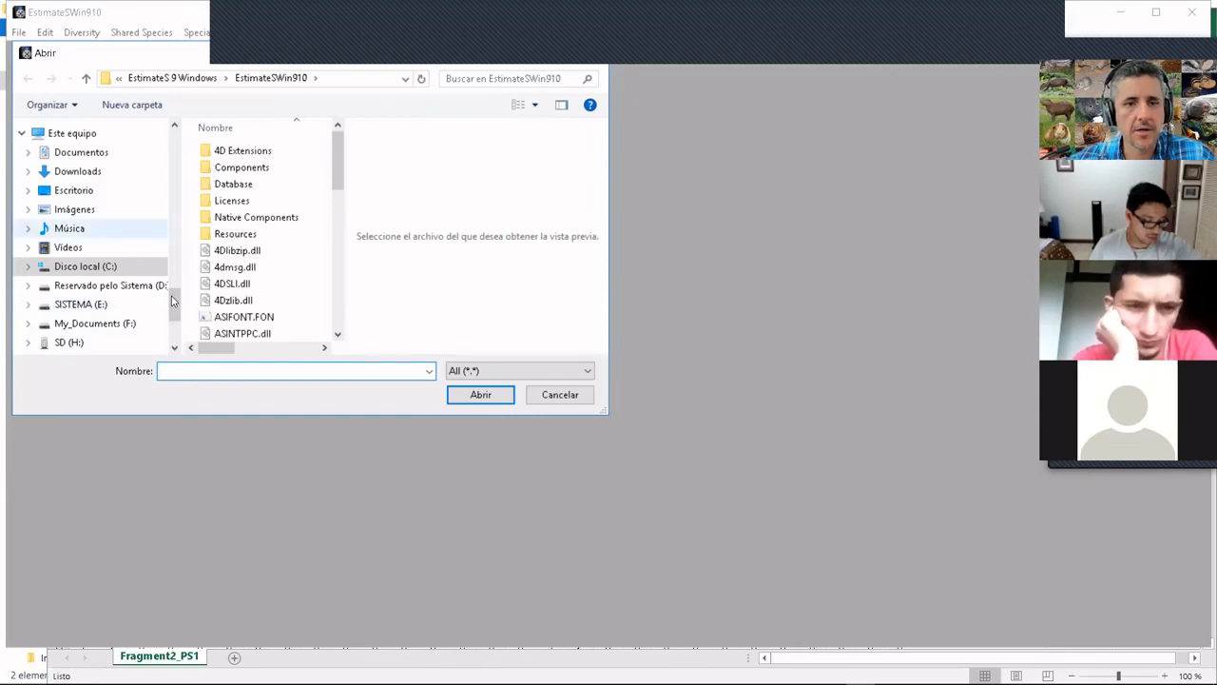
# - Browse to the Practica_diversity_B-0619 folder on the Escritorio and open Fragment2_PS1.txt as the data input file
pyautogui.scroll(5, 172, 281)
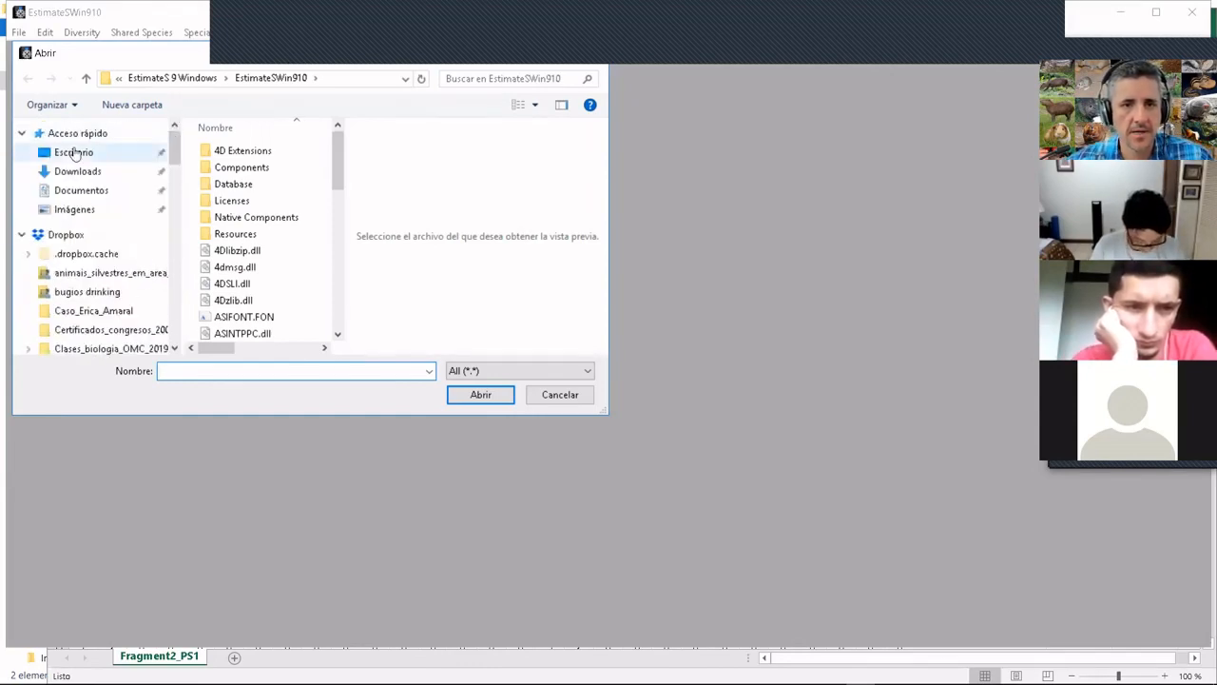
pyautogui.click(73, 154)
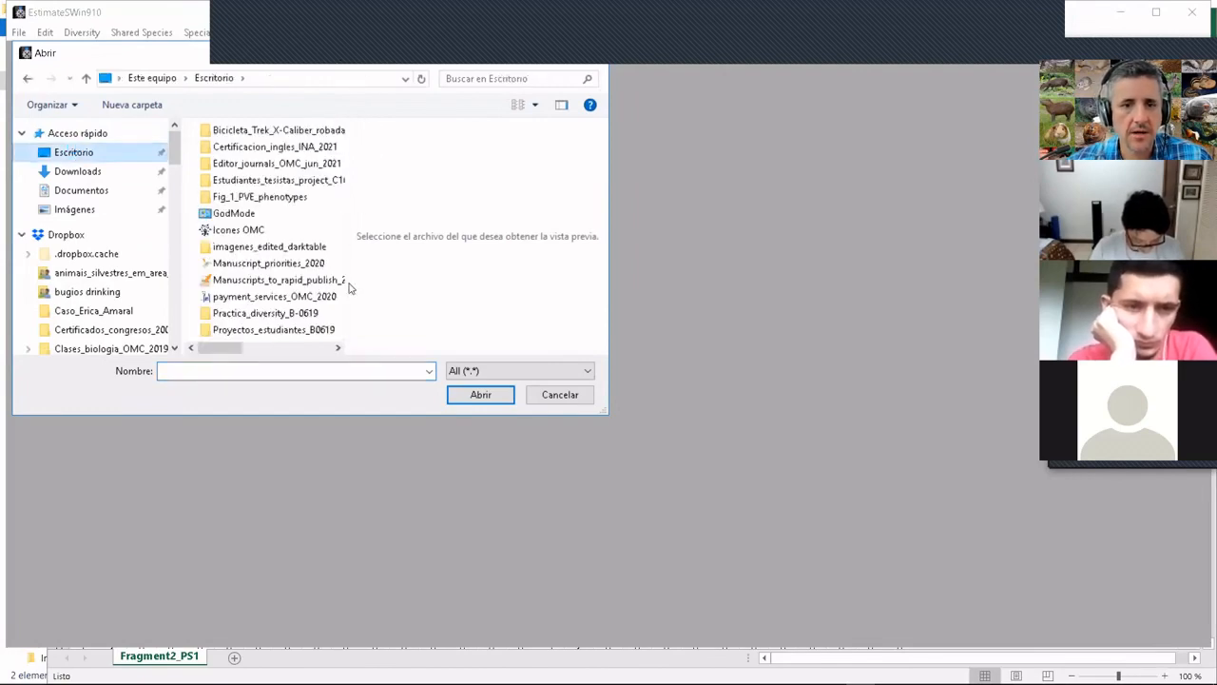
pyautogui.click(326, 183)
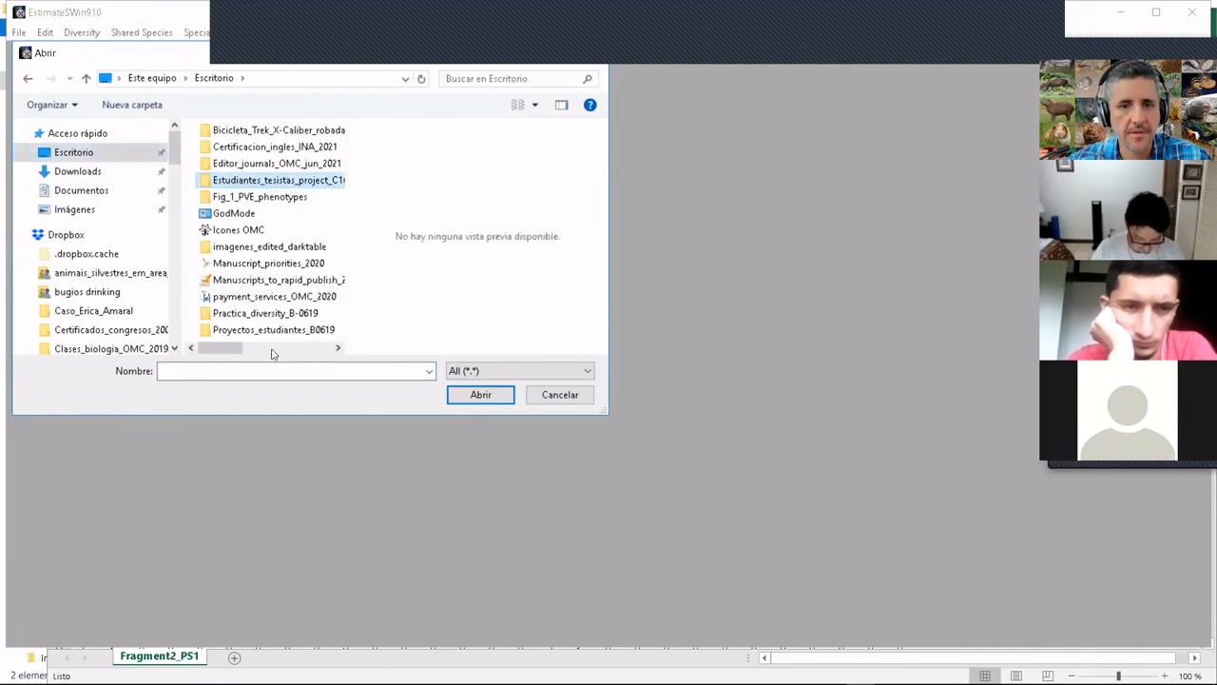
pyautogui.click(297, 331)
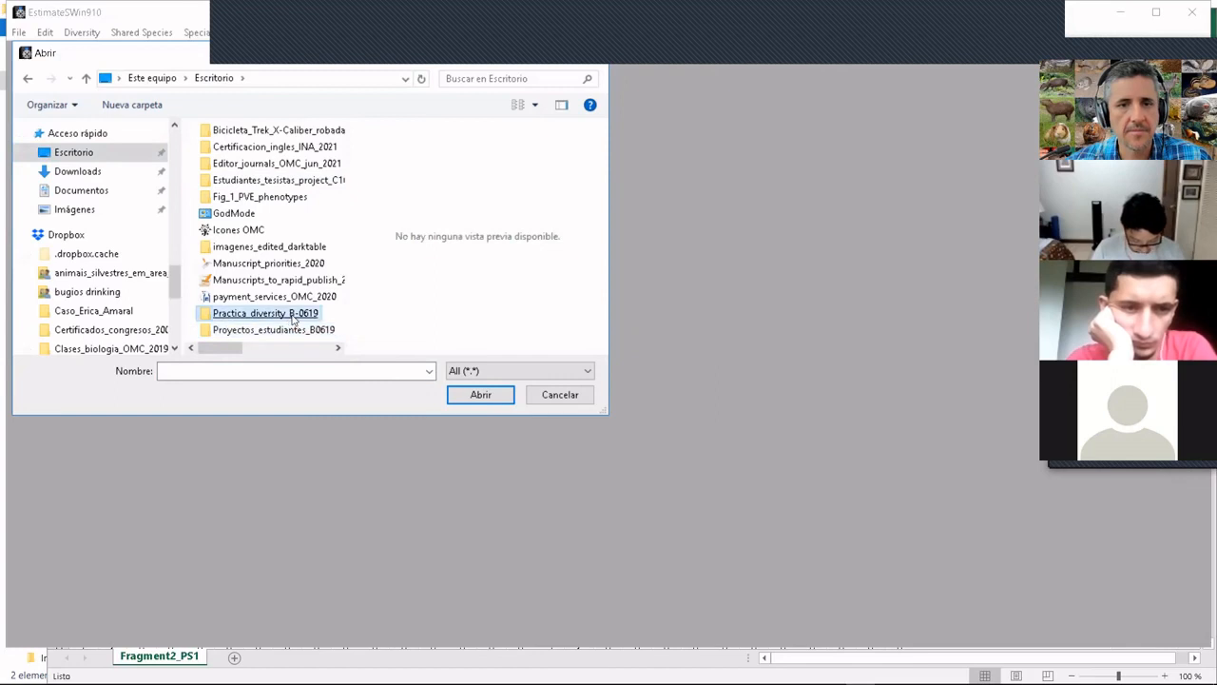
pyautogui.doubleClick(294, 316)
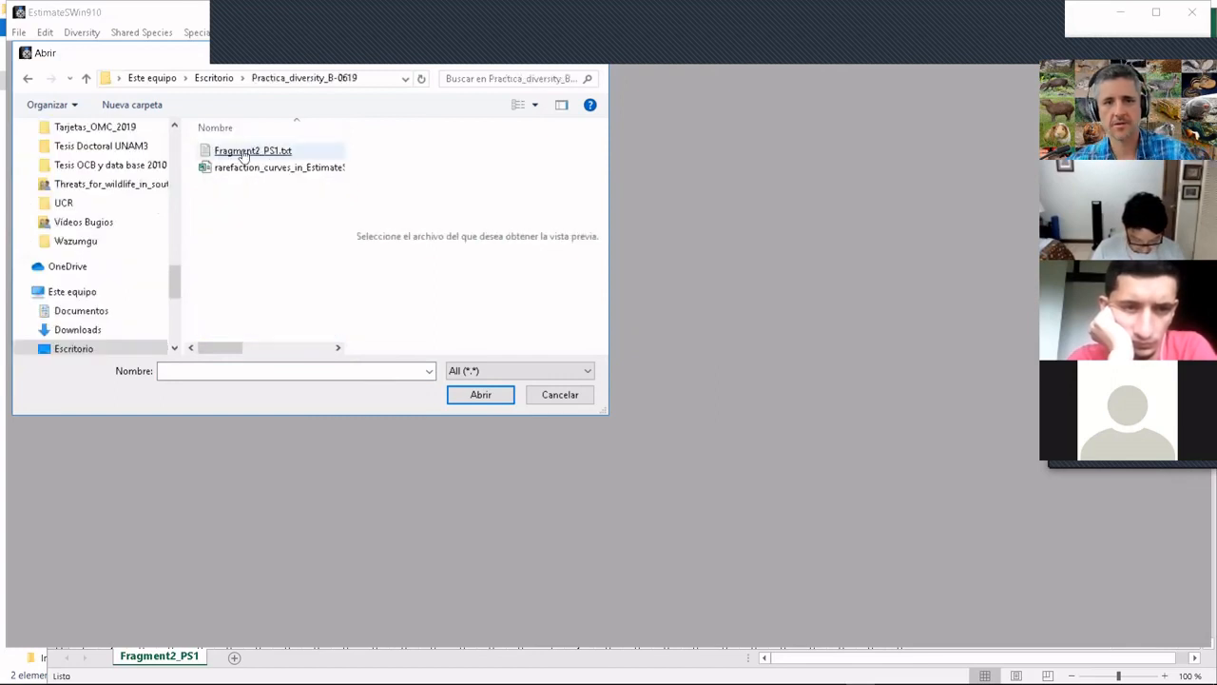
pyautogui.click(243, 152)
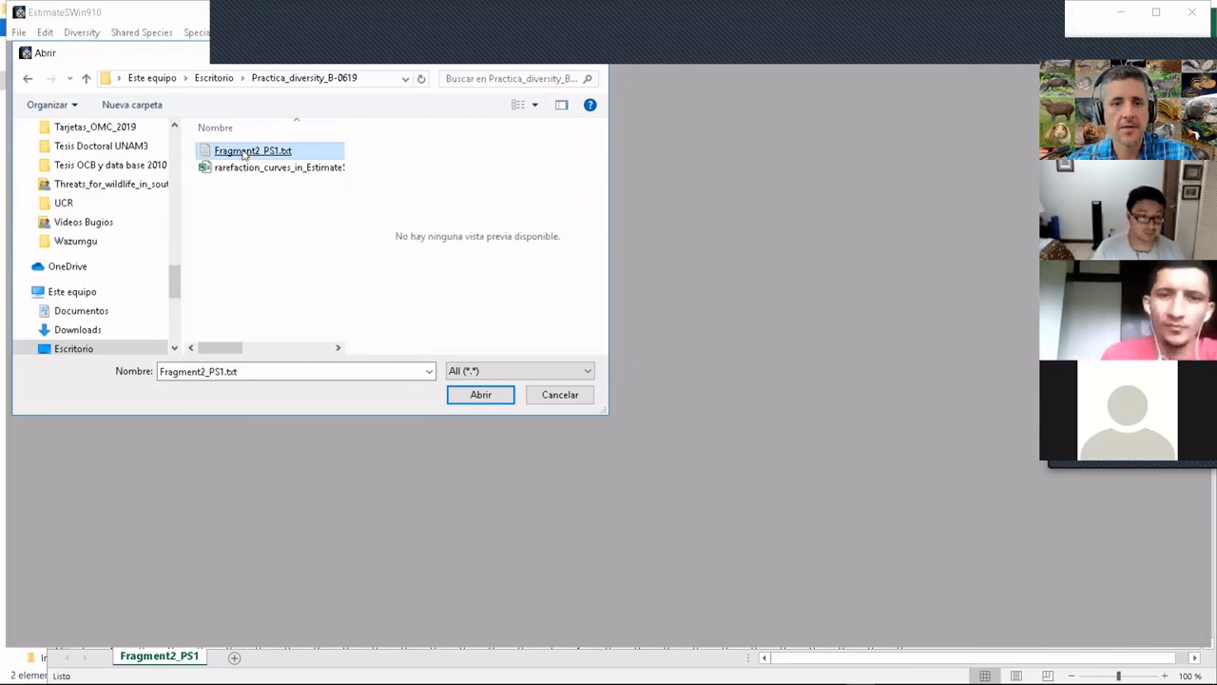
pyautogui.doubleClick(243, 152)
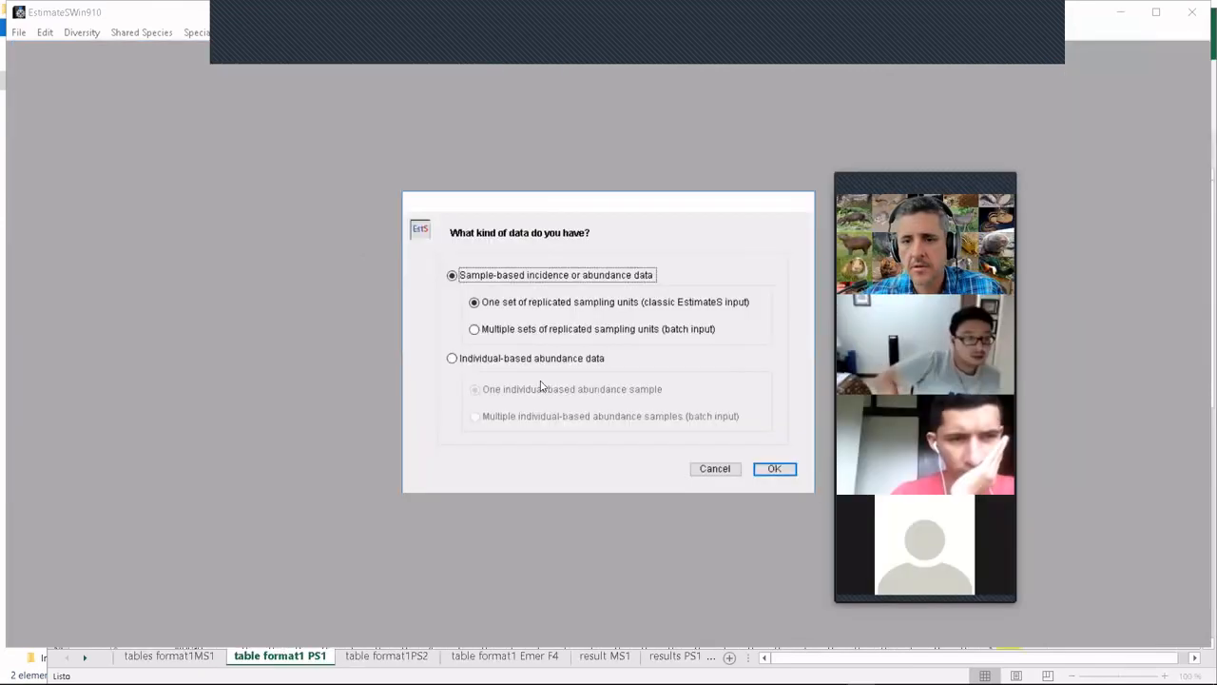
# - Load Fragment2_PS1.txt as one sample-based set, accepting its parameters and Format 1 with 0 label rows and 0 label columns skipped
pyautogui.click(772, 470)
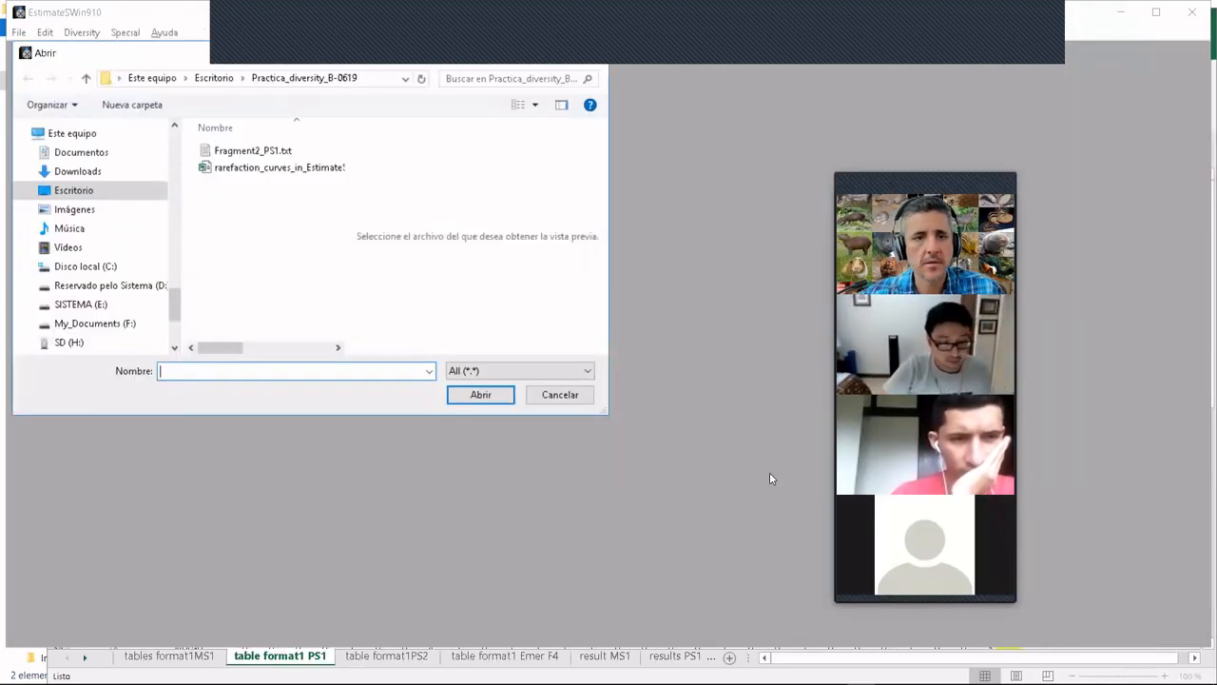
pyautogui.doubleClick(286, 151)
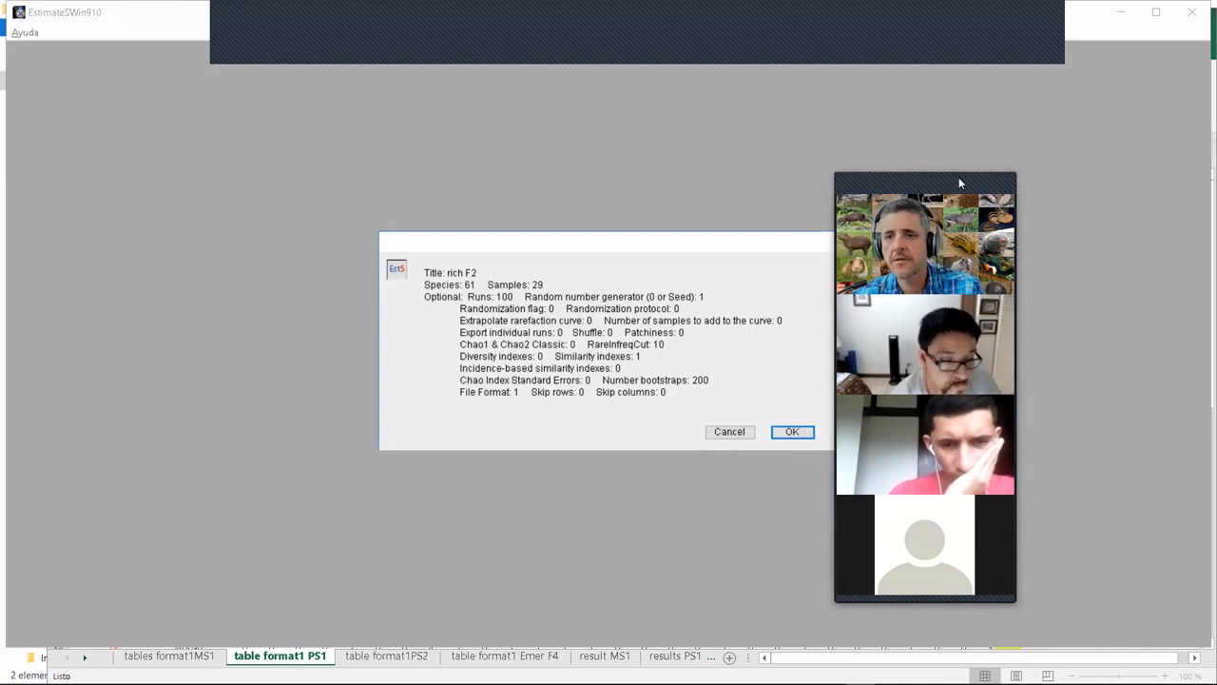
pyautogui.moveTo(959, 177); pyautogui.dragTo(1198, 119)
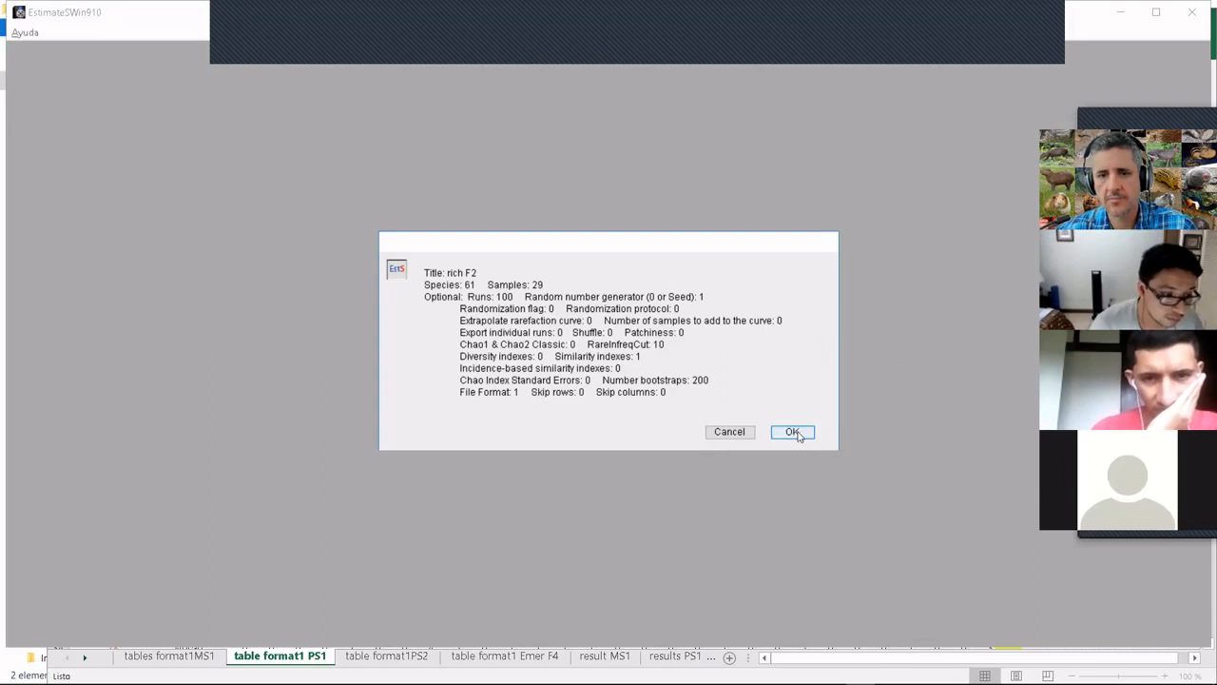
pyautogui.click(793, 432)
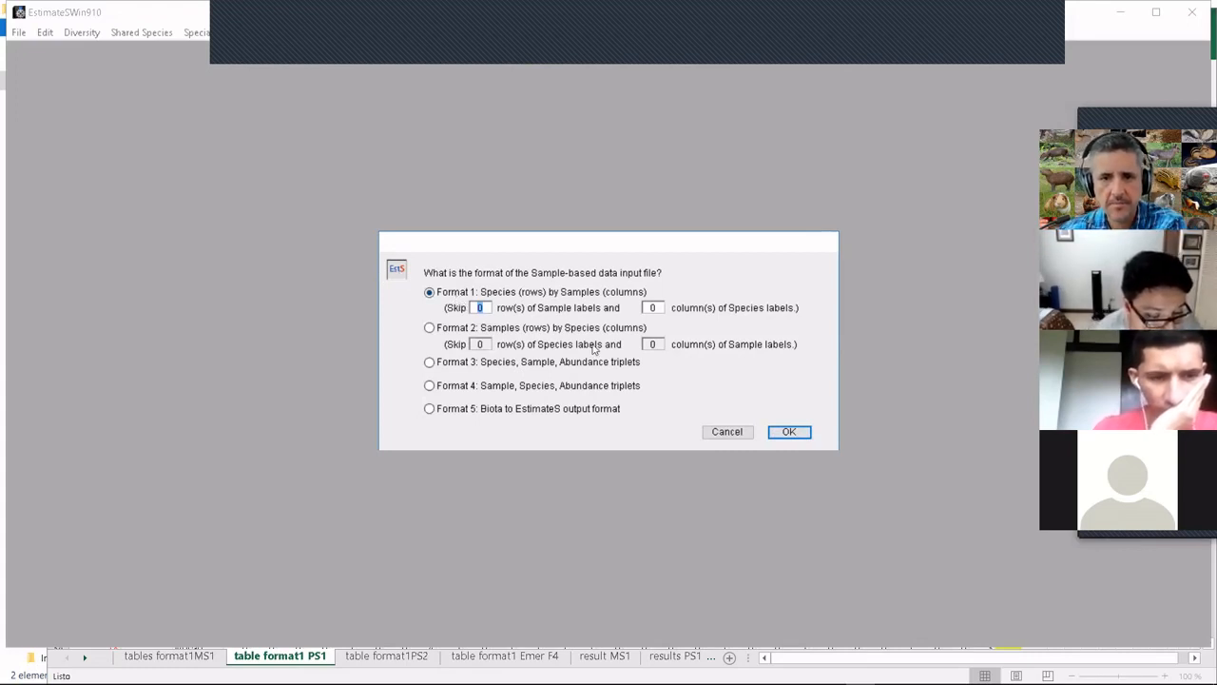
pyautogui.click(790, 432)
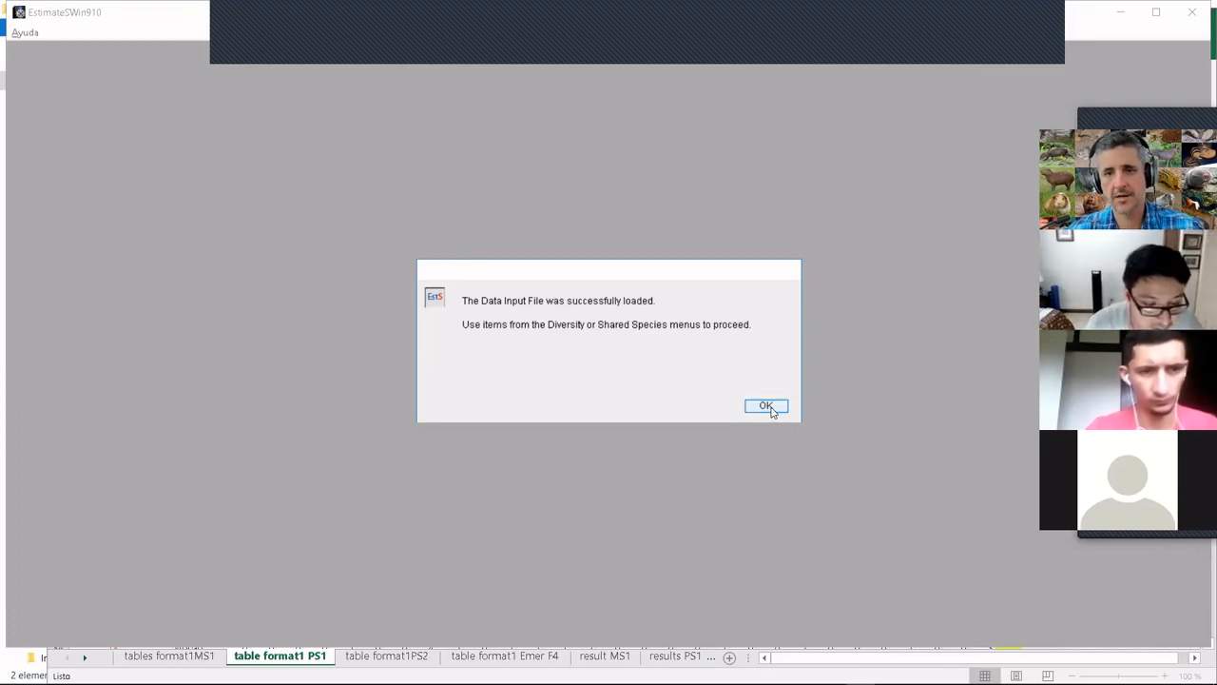
pyautogui.click(767, 406)
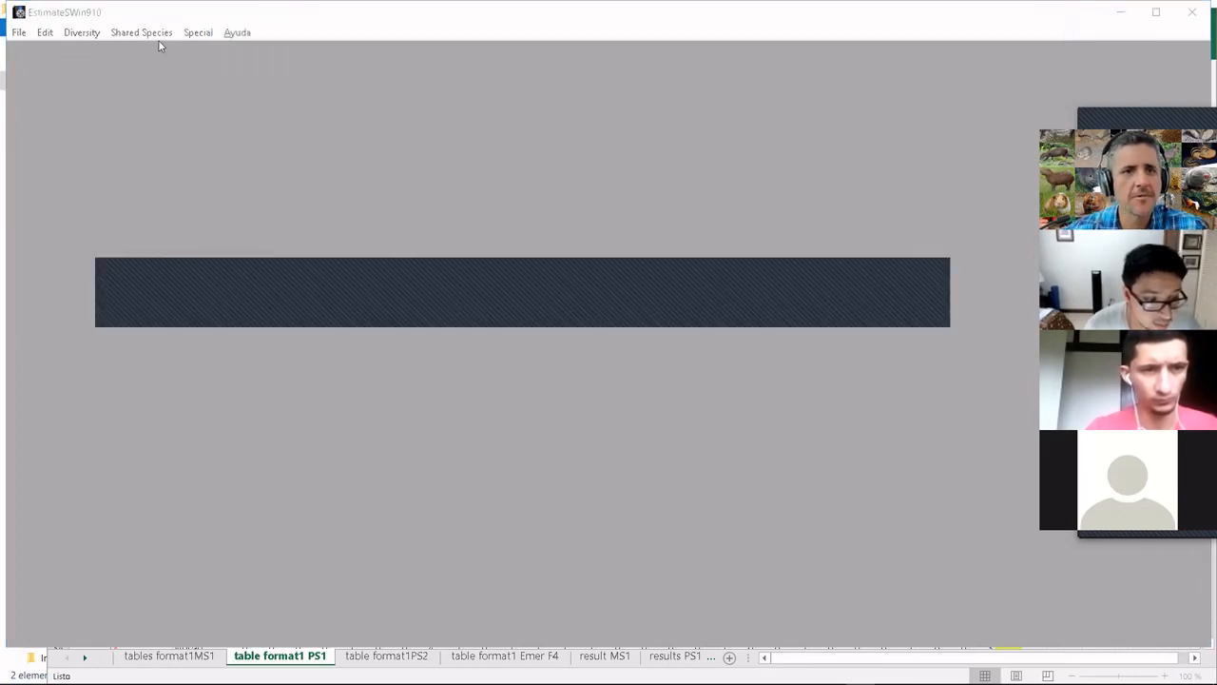
# - Open the sample-based Diversity Settings and set the number of randomization runs to 1000
pyautogui.click(80, 37)
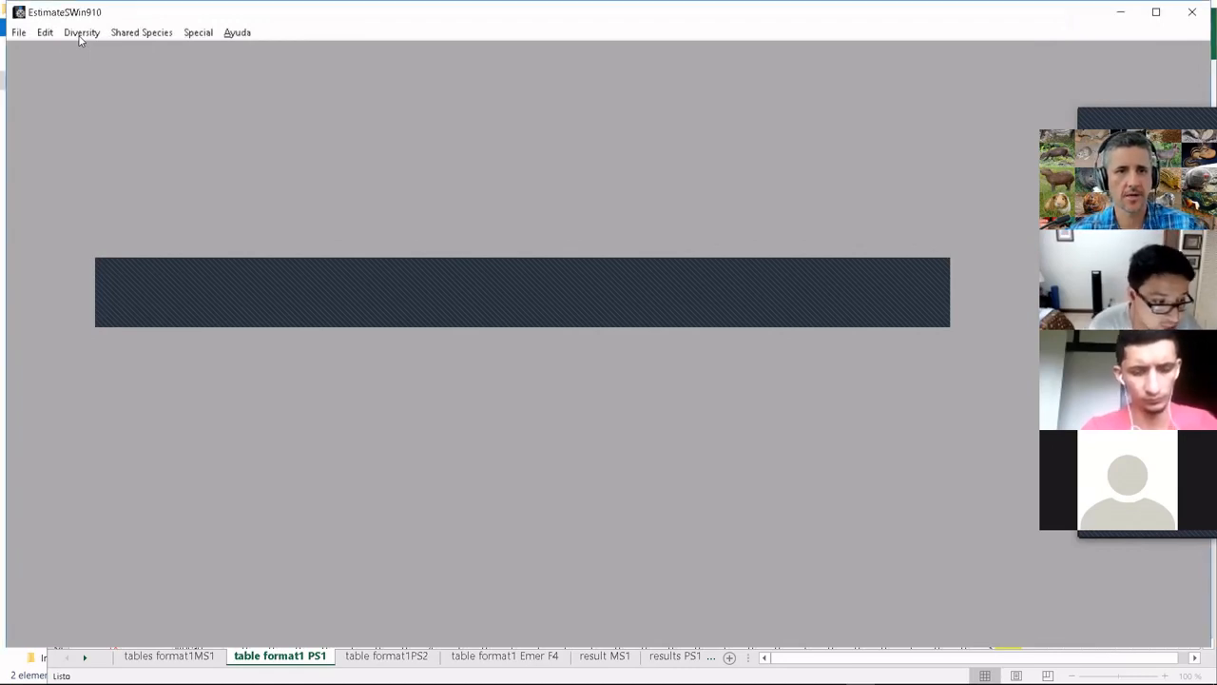
pyautogui.click(85, 36)
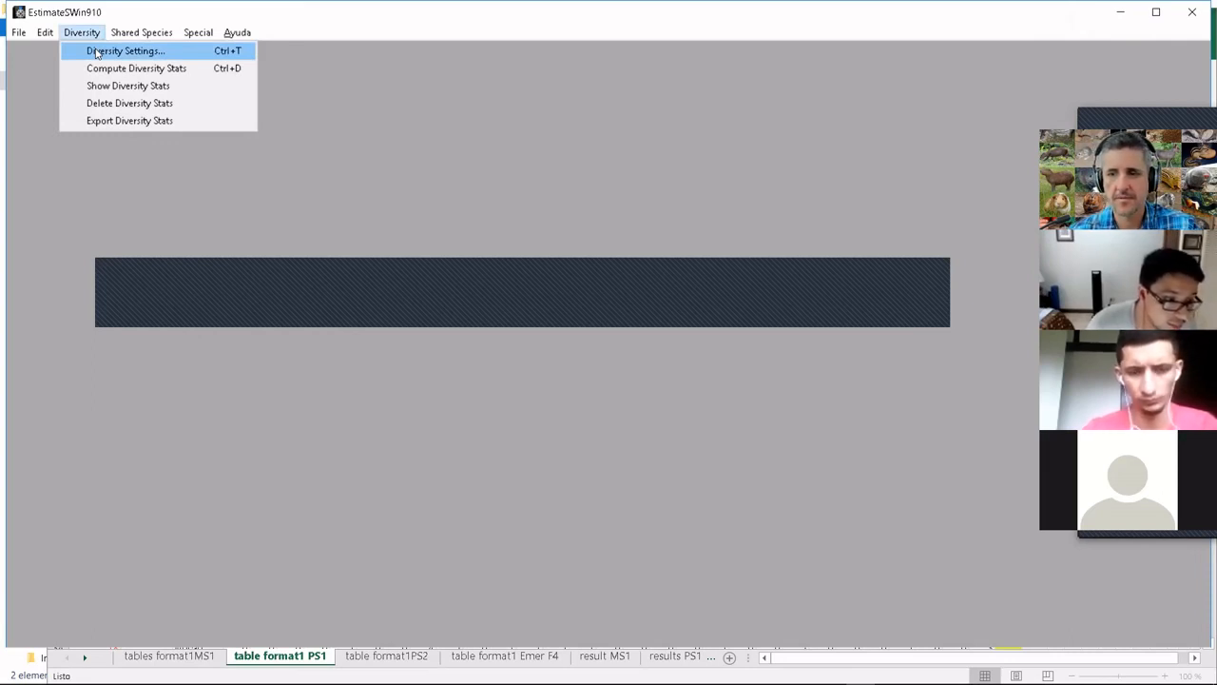
pyautogui.click(96, 52)
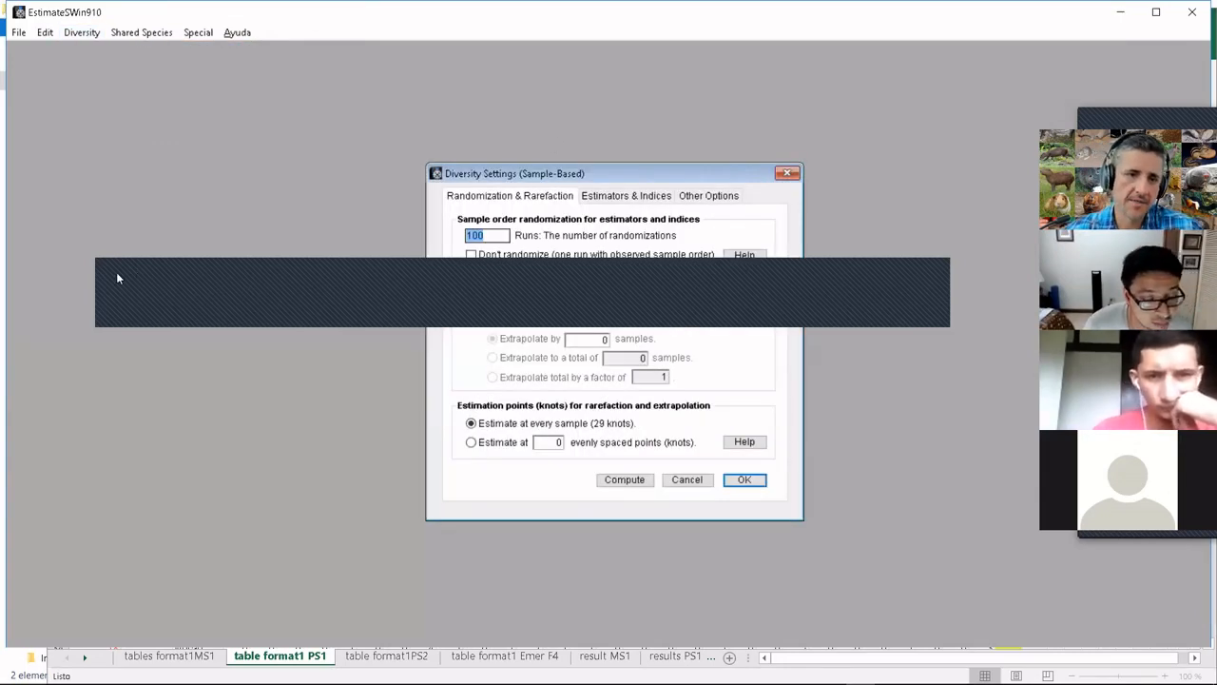
pyautogui.click(360, 32)
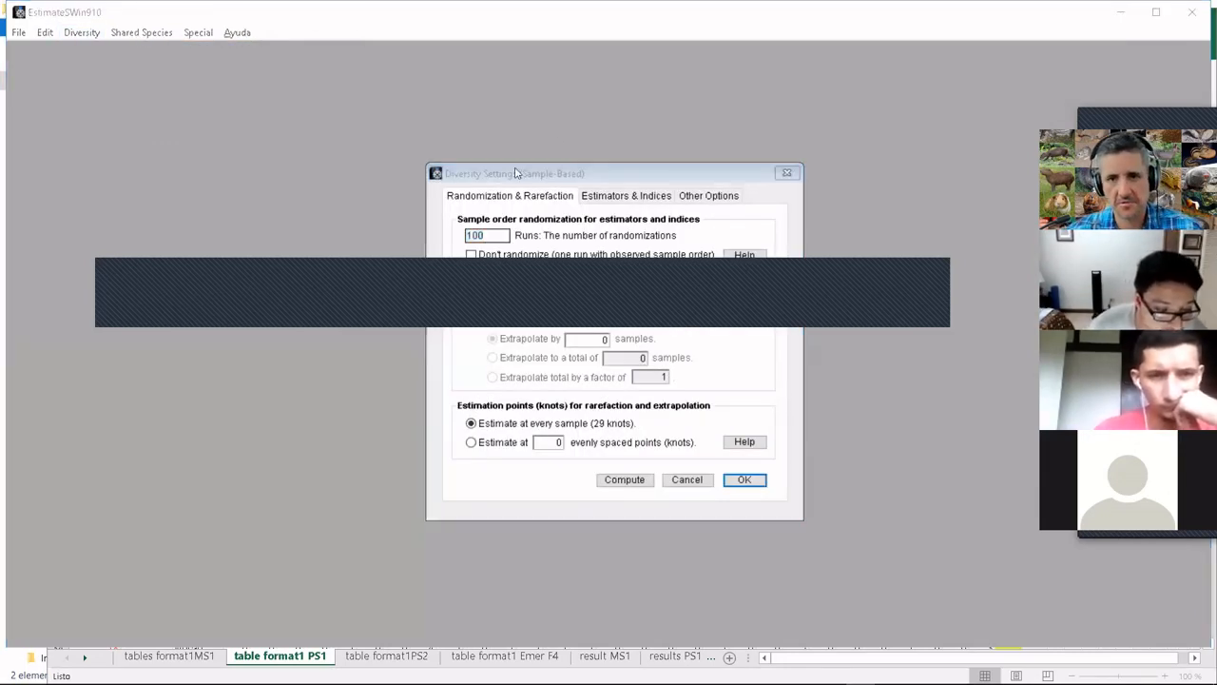
pyautogui.click(495, 235)
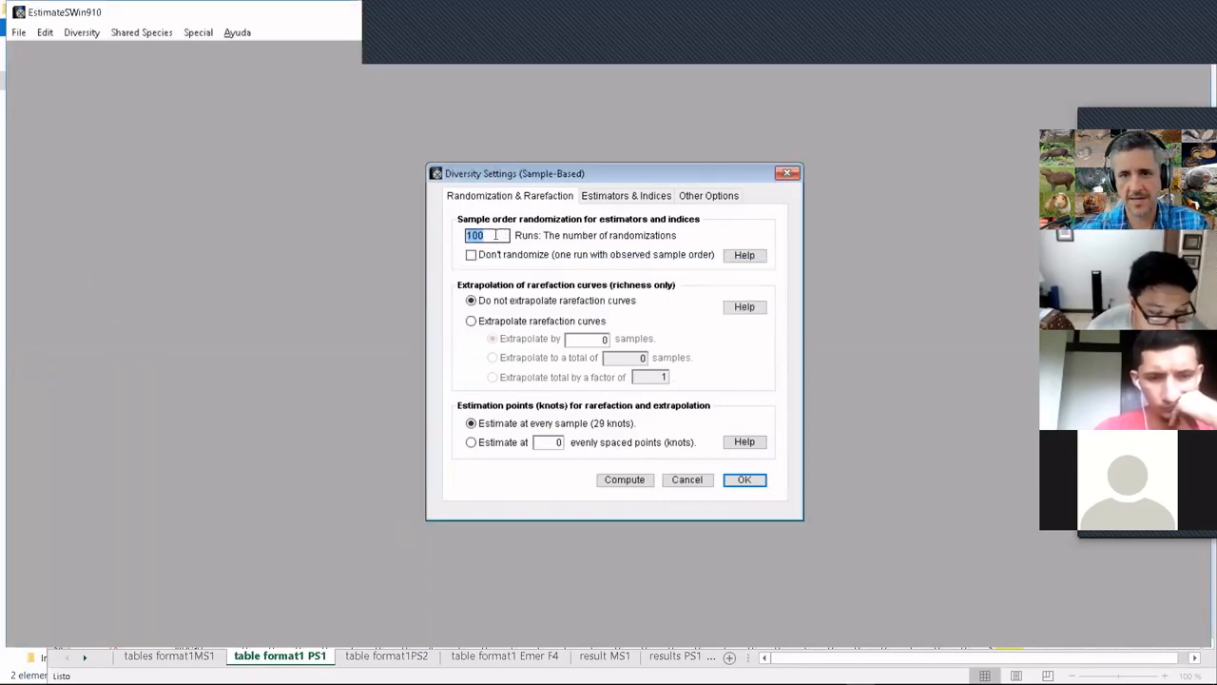
pyautogui.write('1000')
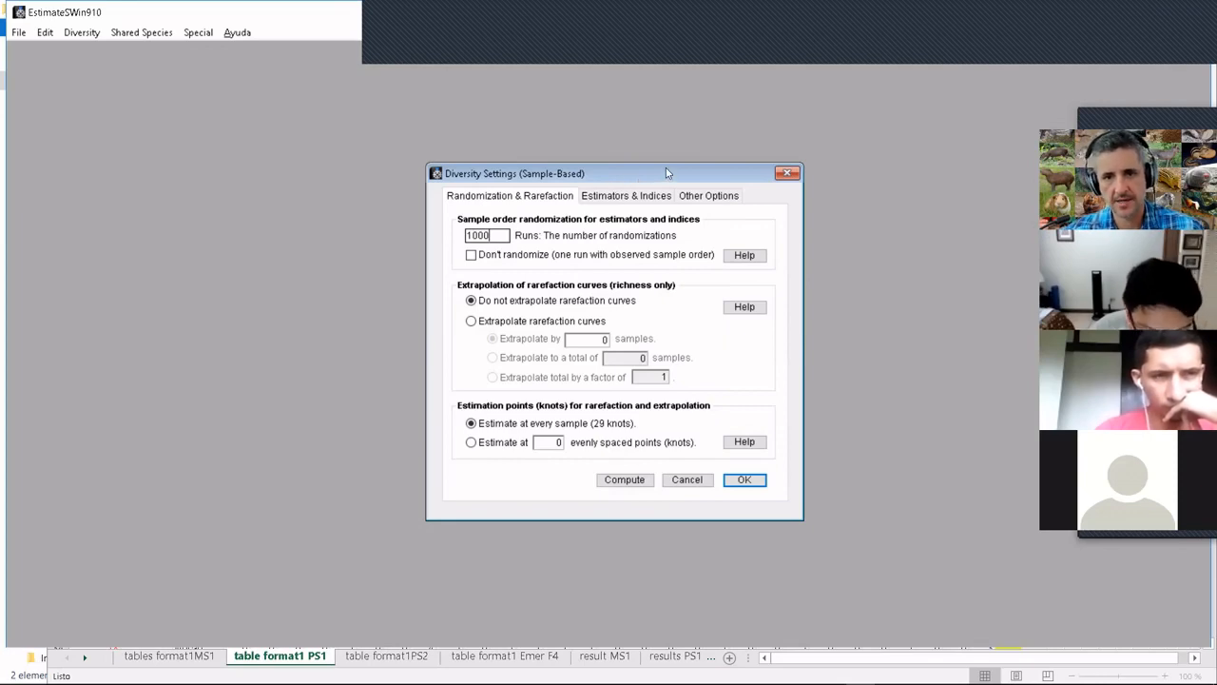
# - Move the Diversity Settings dialog aside and enable Extrapolate rarefaction curves, declining the computation of 1000 runs
pyautogui.moveTo(657, 169); pyautogui.dragTo(563, 157)
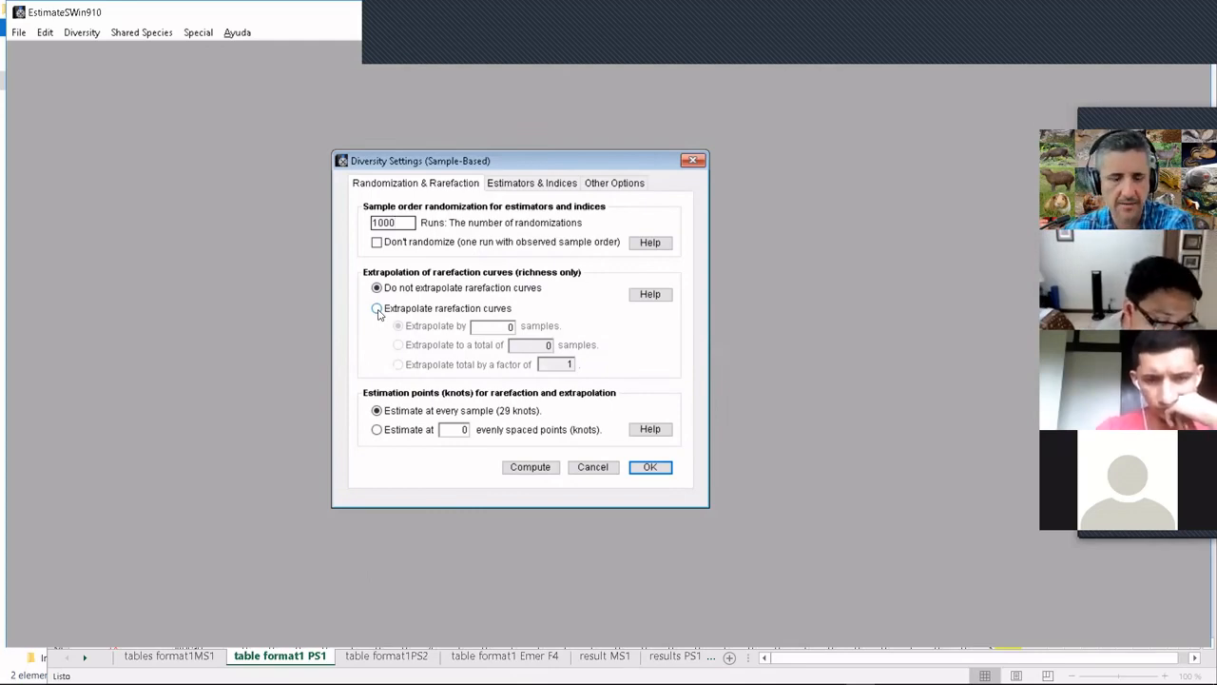
pyautogui.press('Return')
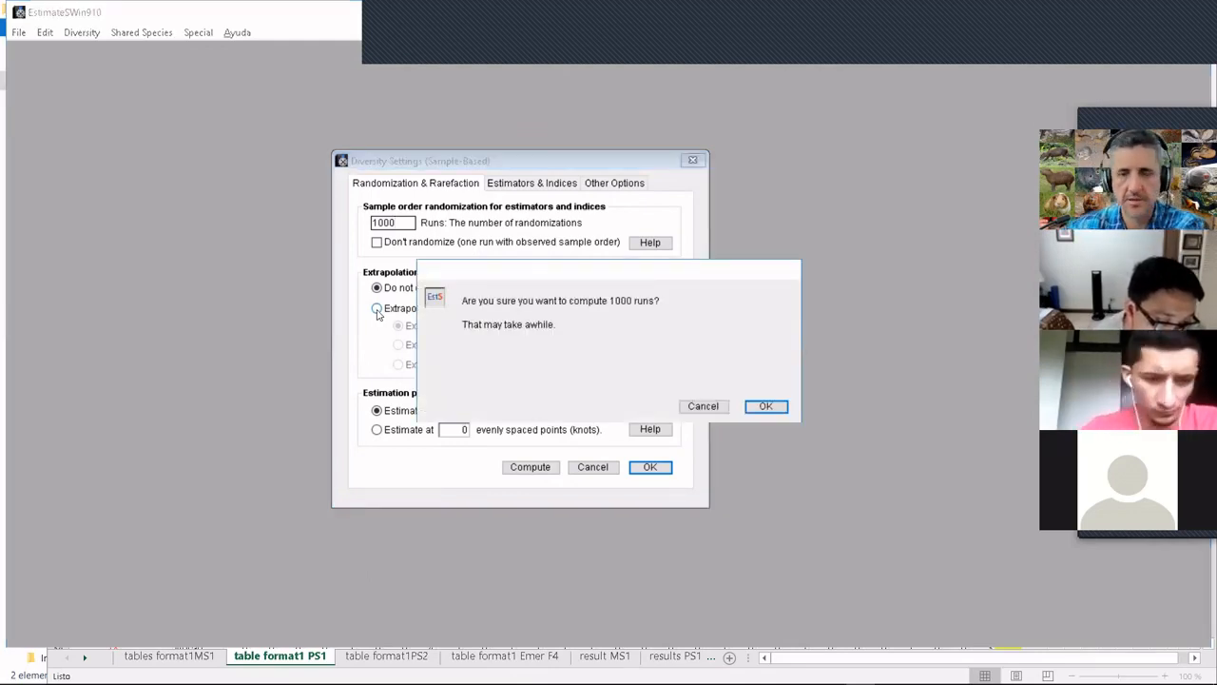
pyautogui.click(704, 406)
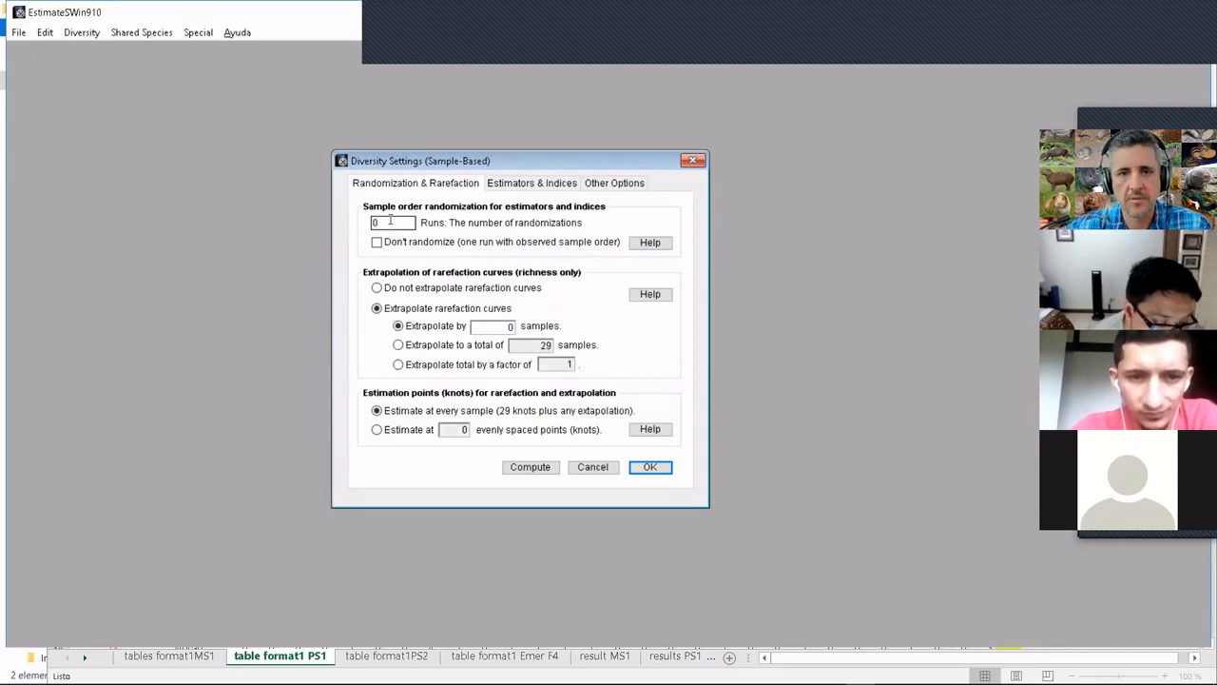
# - Enter 1000 randomization runs, decline the run confirmation, and enter 1000 again
pyautogui.write('1000')
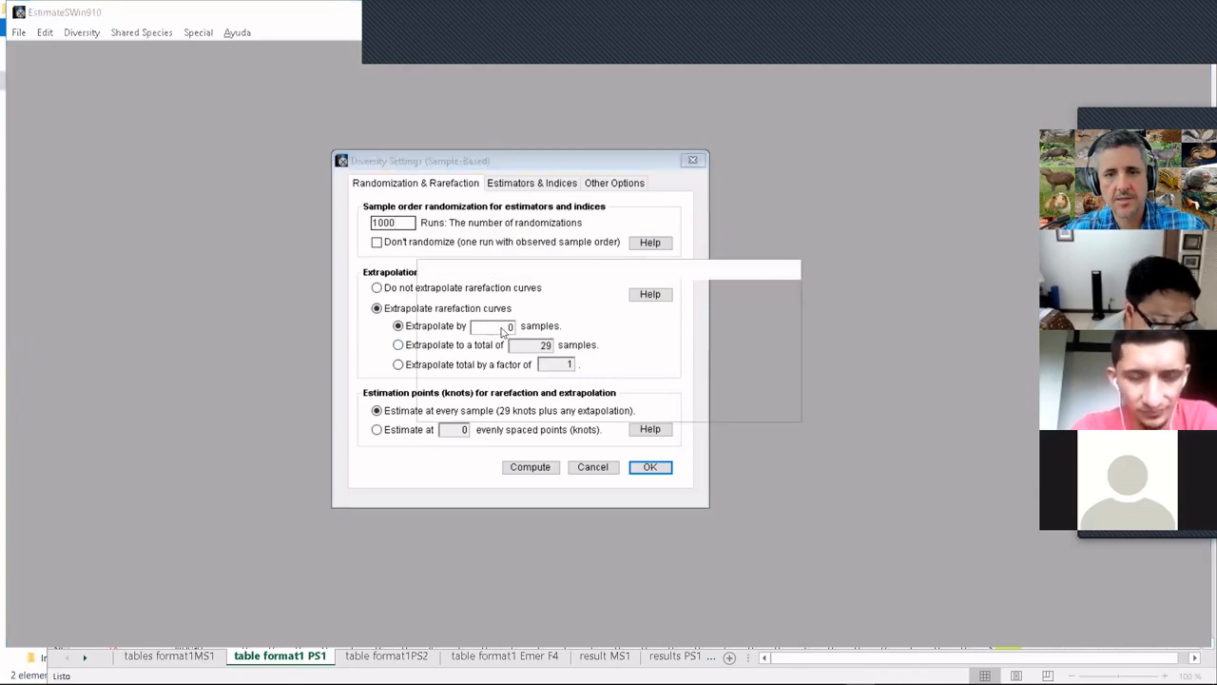
pyautogui.press('Return')
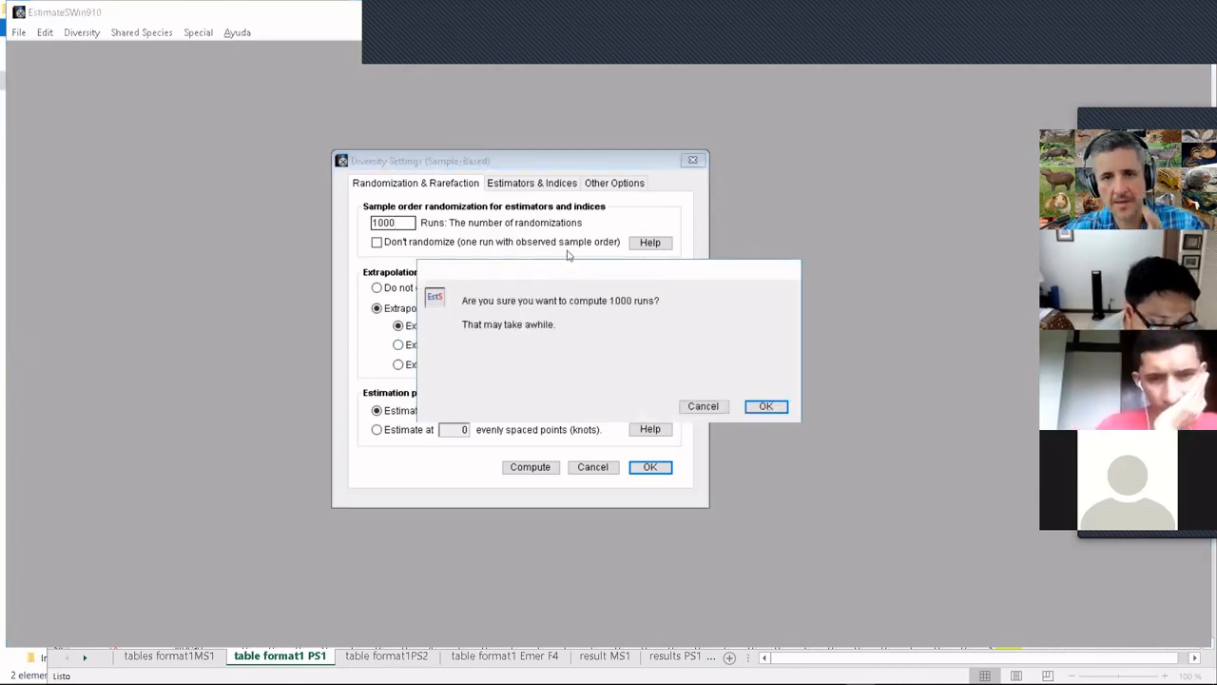
pyautogui.click(713, 408)
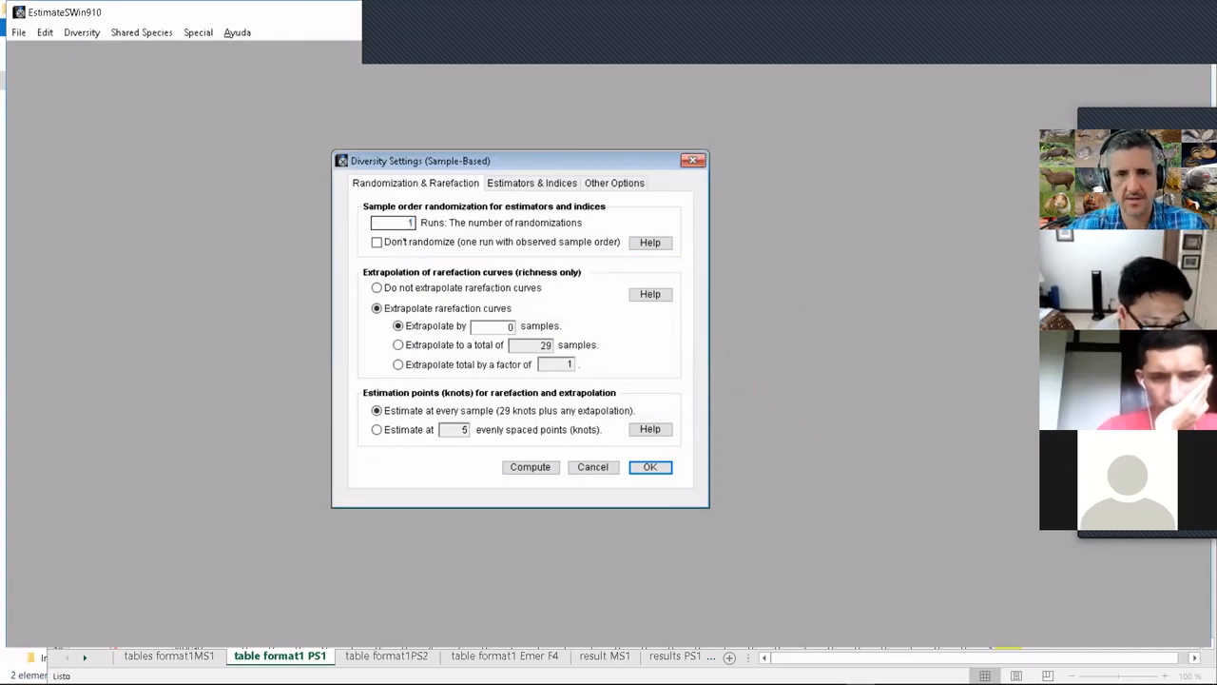
pyautogui.write('0000')
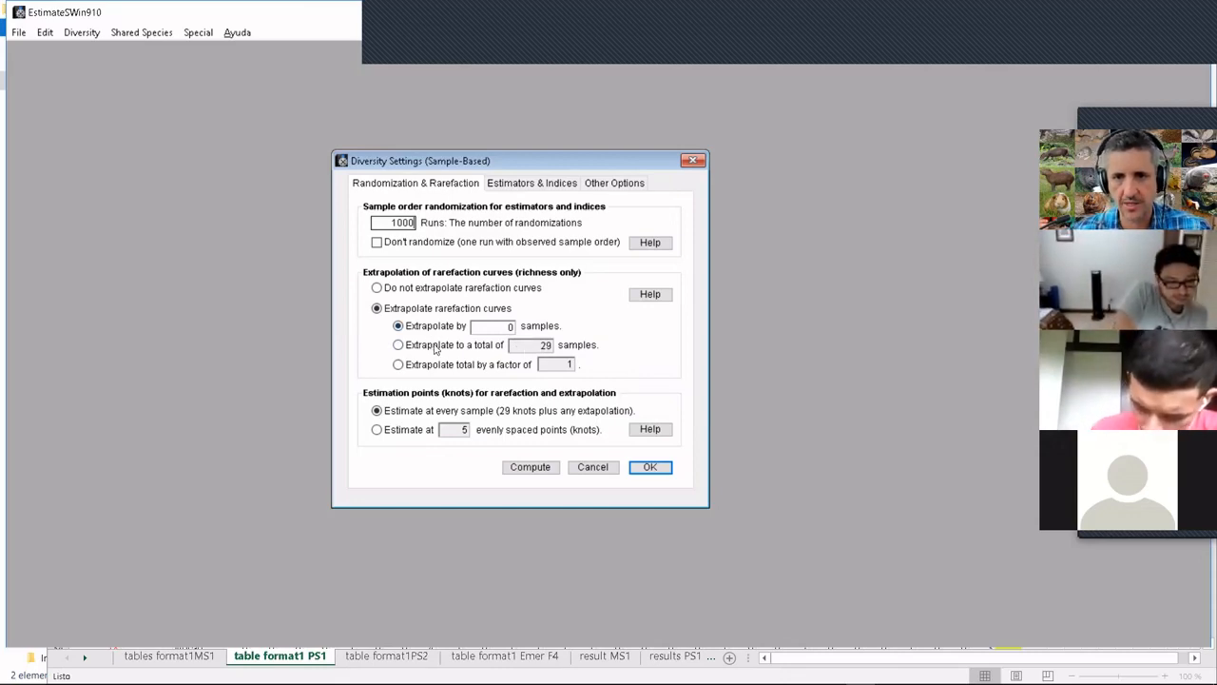
# - Choose extrapolation to a total of 29 samples, decline the run confirmation, and set the randomization runs to 1000
pyautogui.click(435, 349)
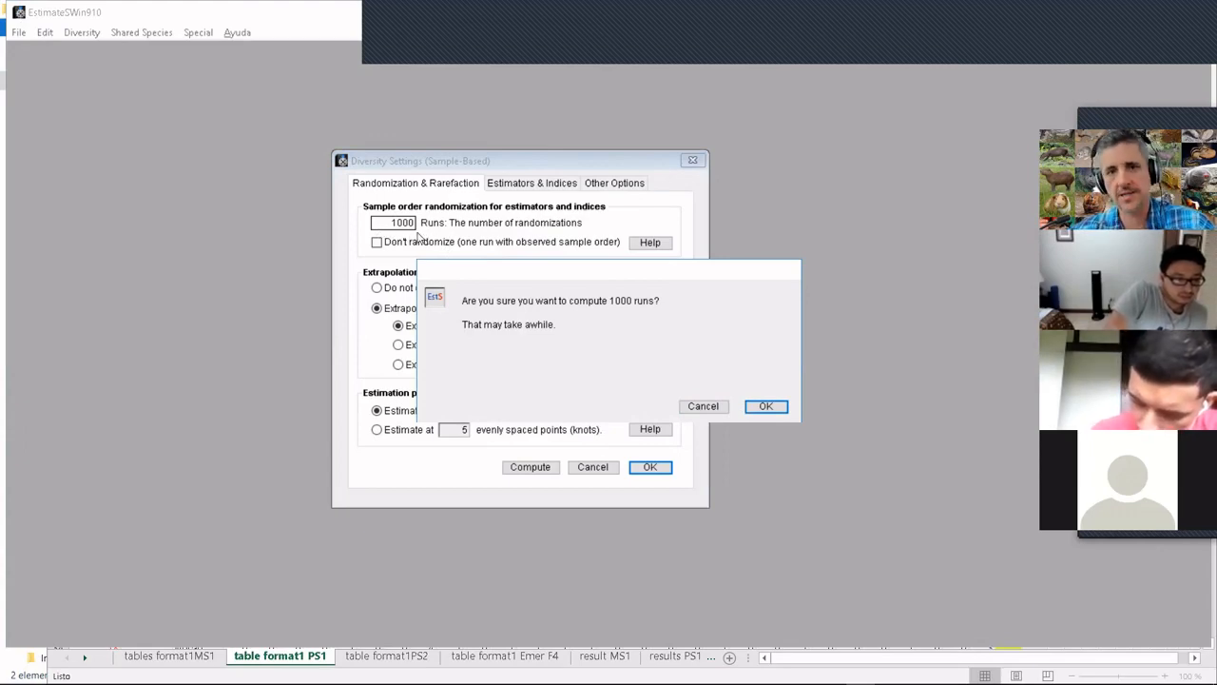
pyautogui.click(704, 406)
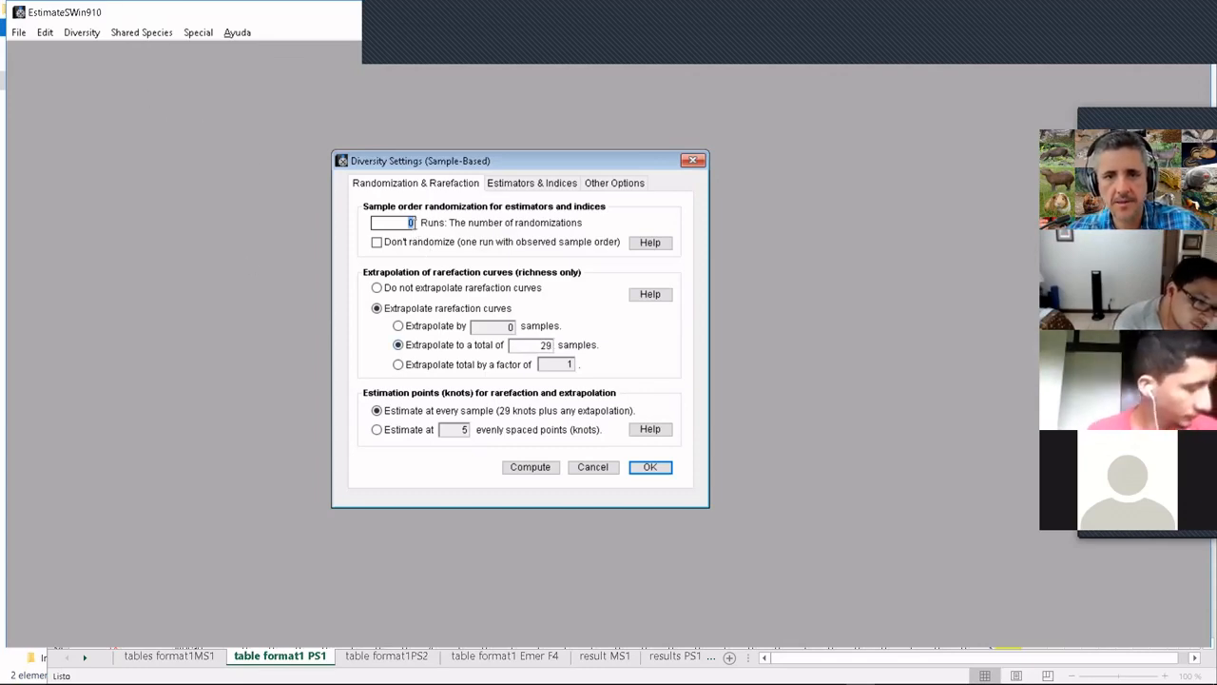
pyautogui.click(414, 223)
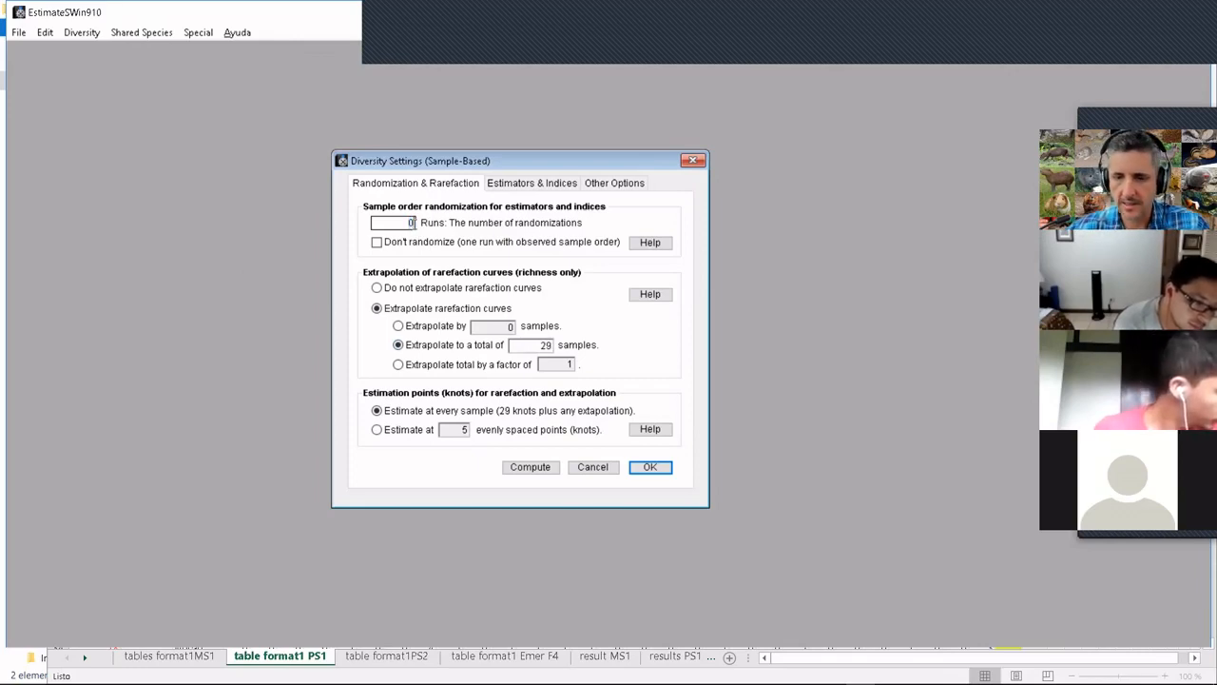
pyautogui.press('BackSpace')
pyautogui.write('1')
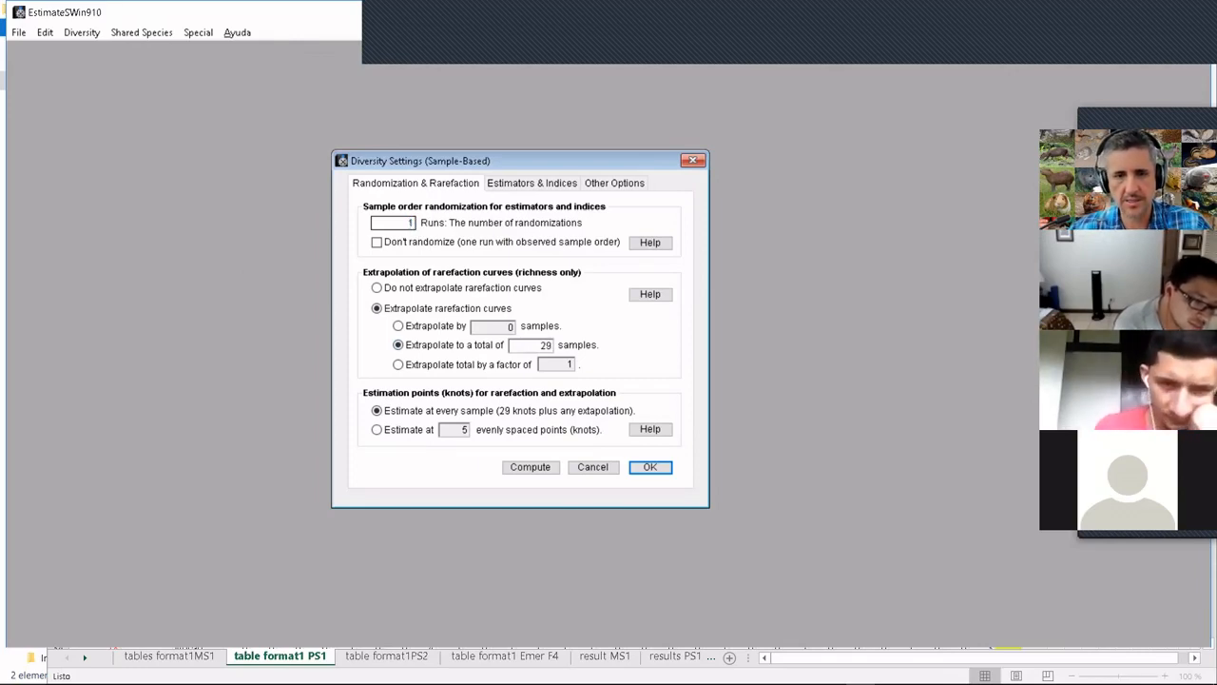
pyautogui.write('000')
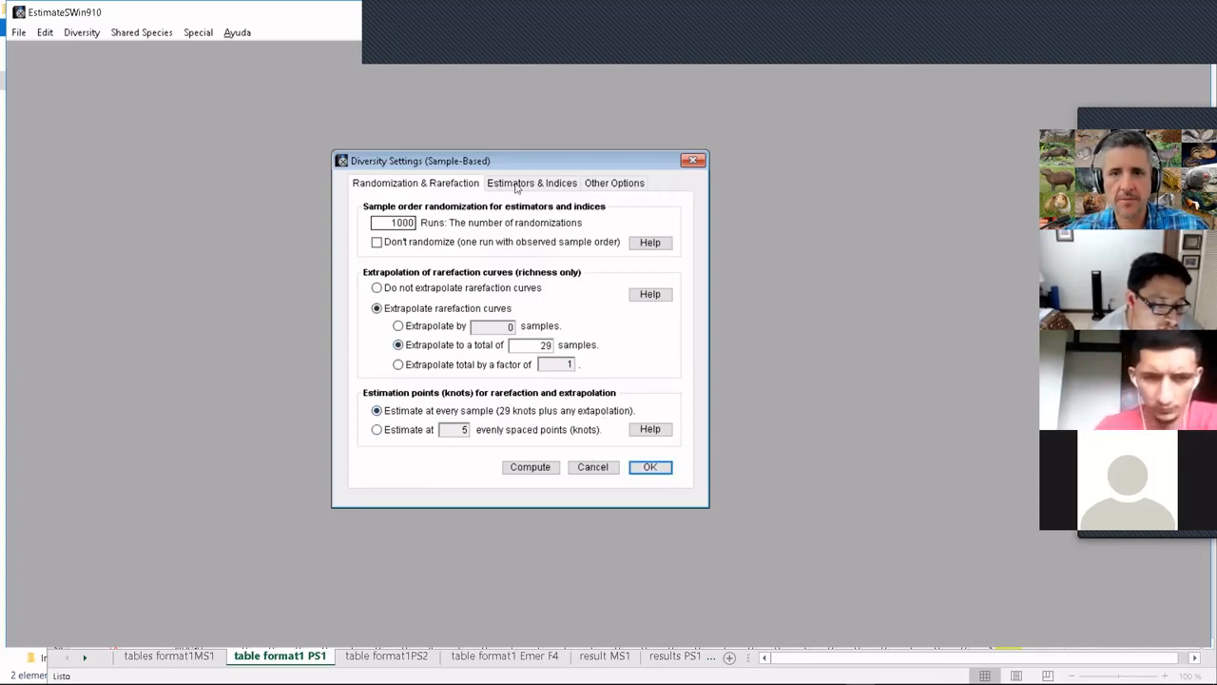
# - Accept the computation of 1000 runs and review the estimator settings, including the upper abundance limit for rare or infrequent species
pyautogui.press('Return')
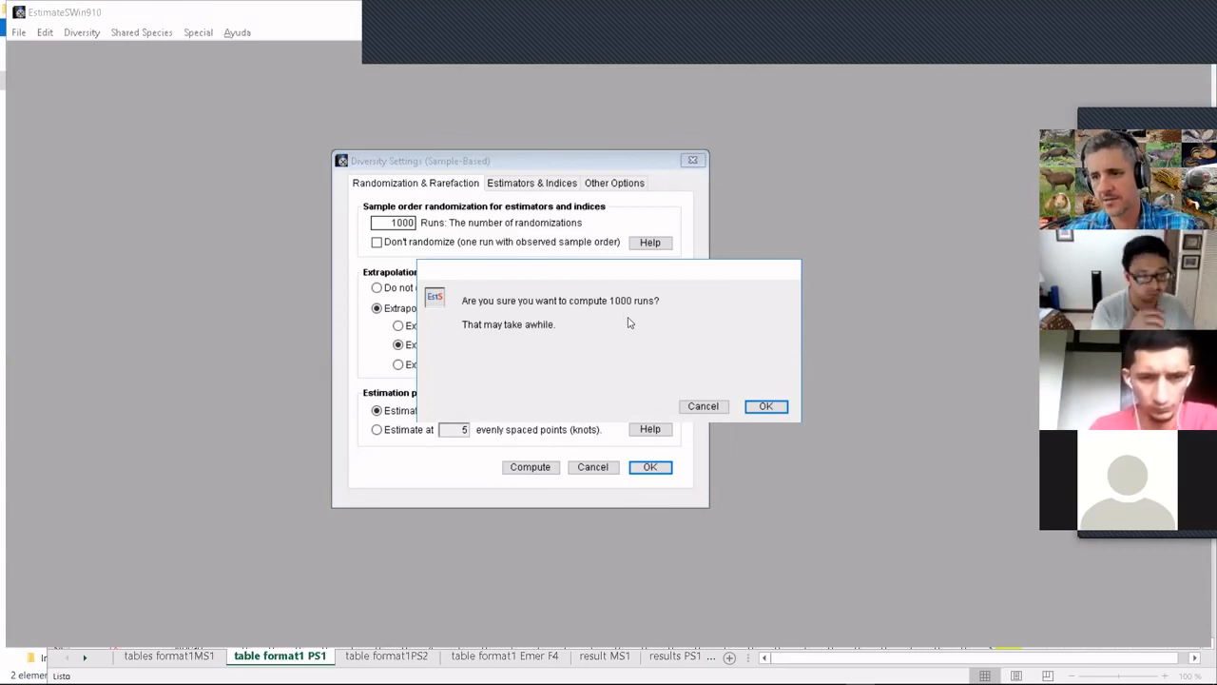
pyautogui.click(772, 407)
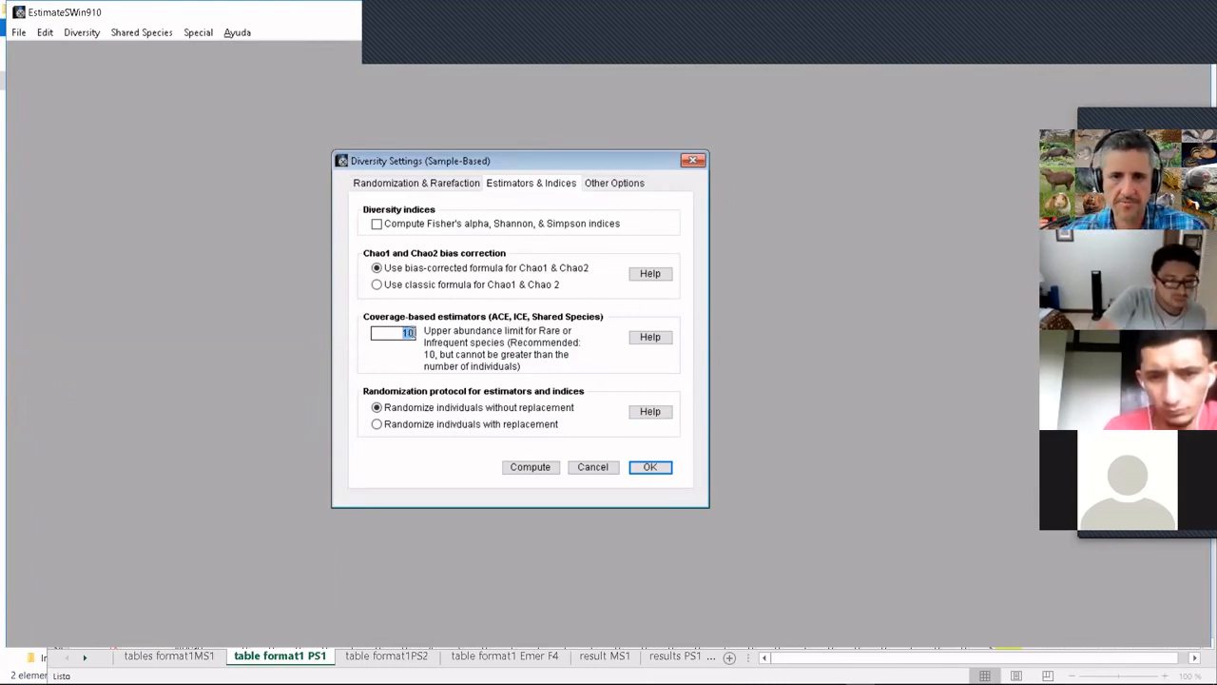
pyautogui.click(409, 331)
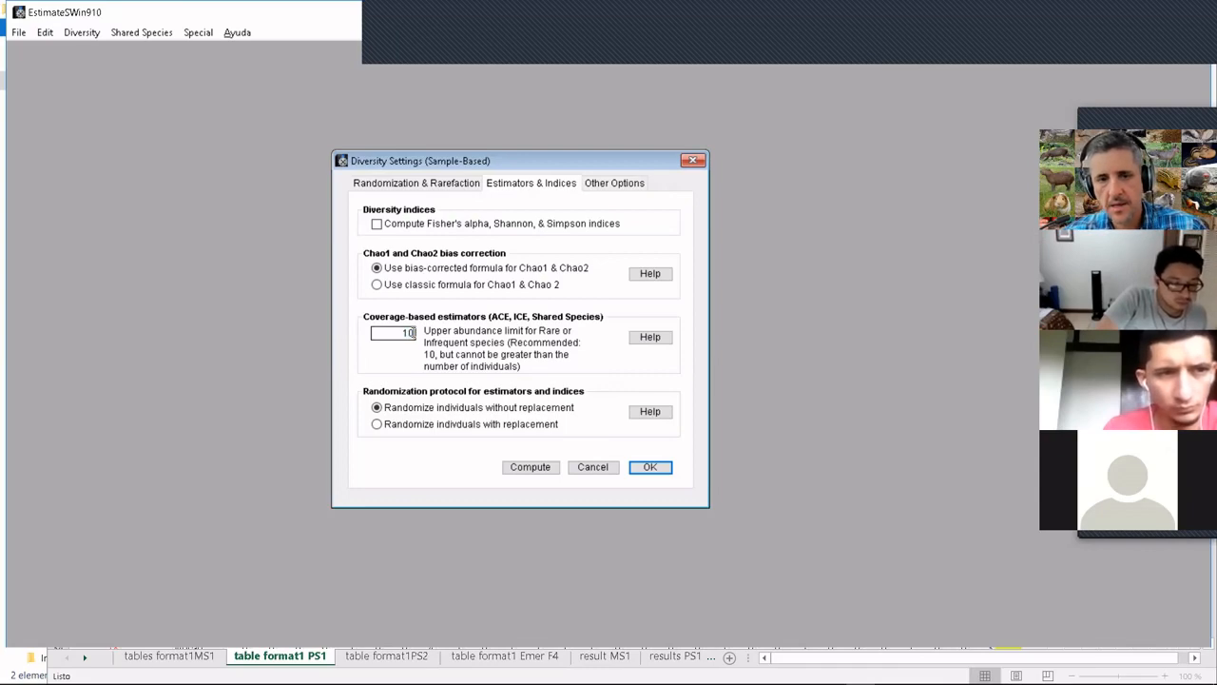
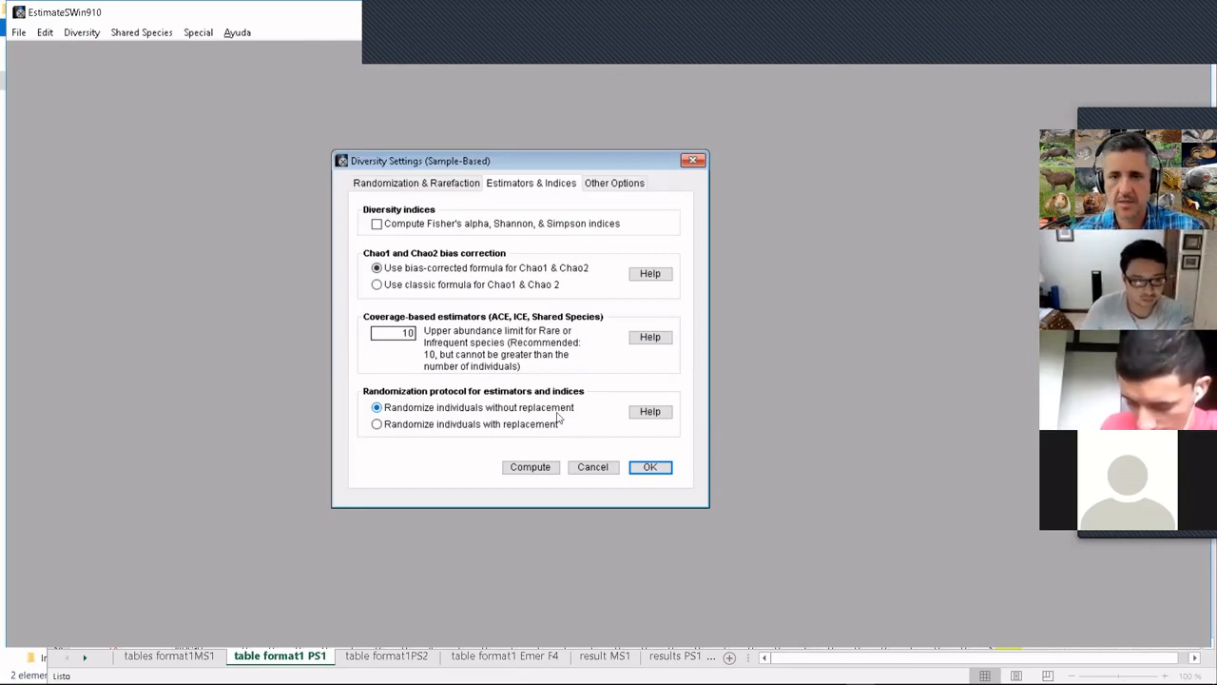
# - Check the other diversity options, then compute the diversity statistics, agreeing to erase the existing records
pyautogui.click(533, 466)
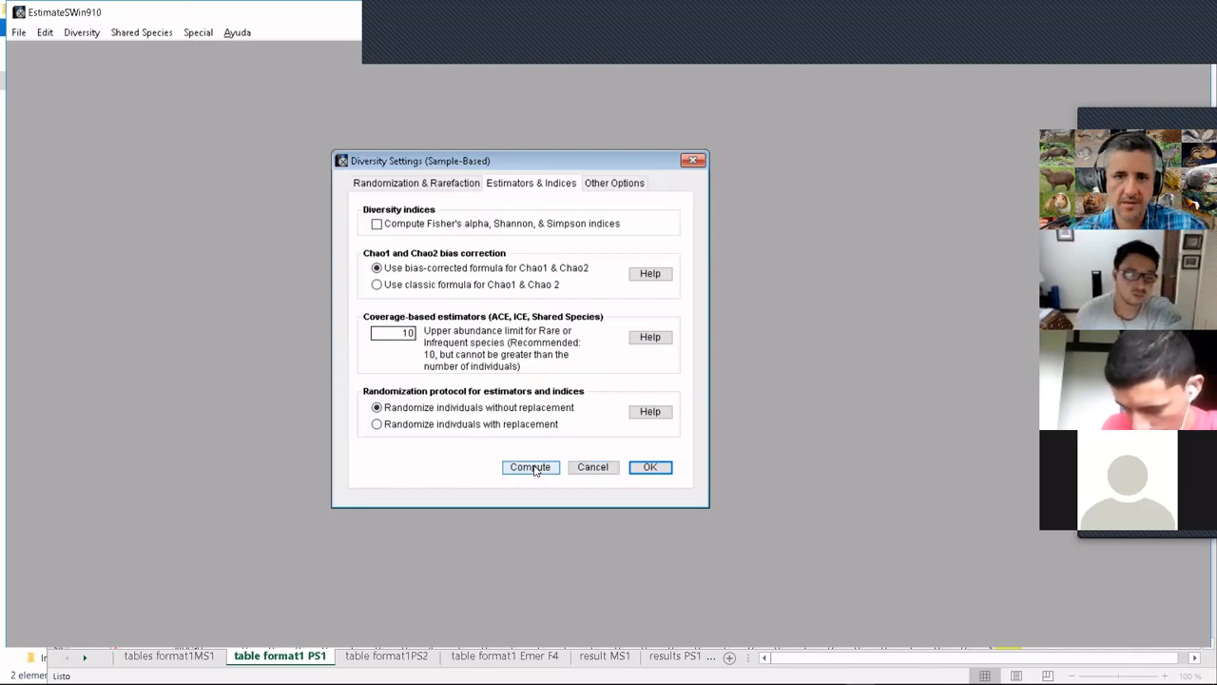
pyautogui.click(616, 184)
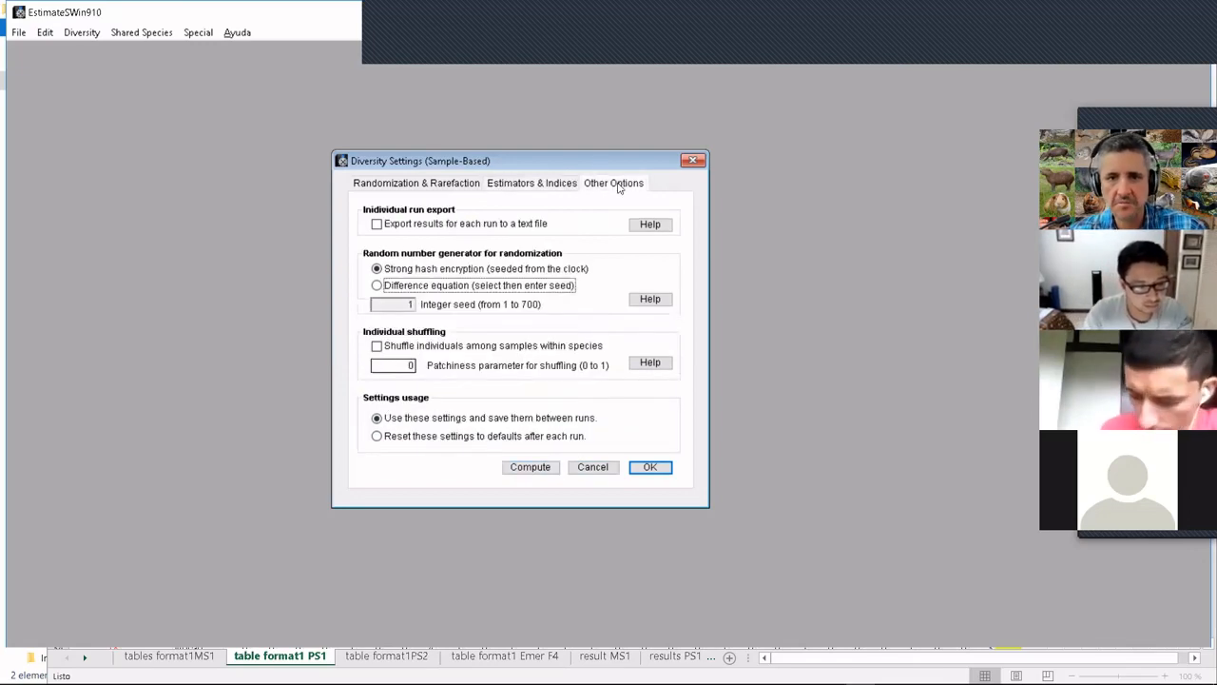
pyautogui.click(548, 188)
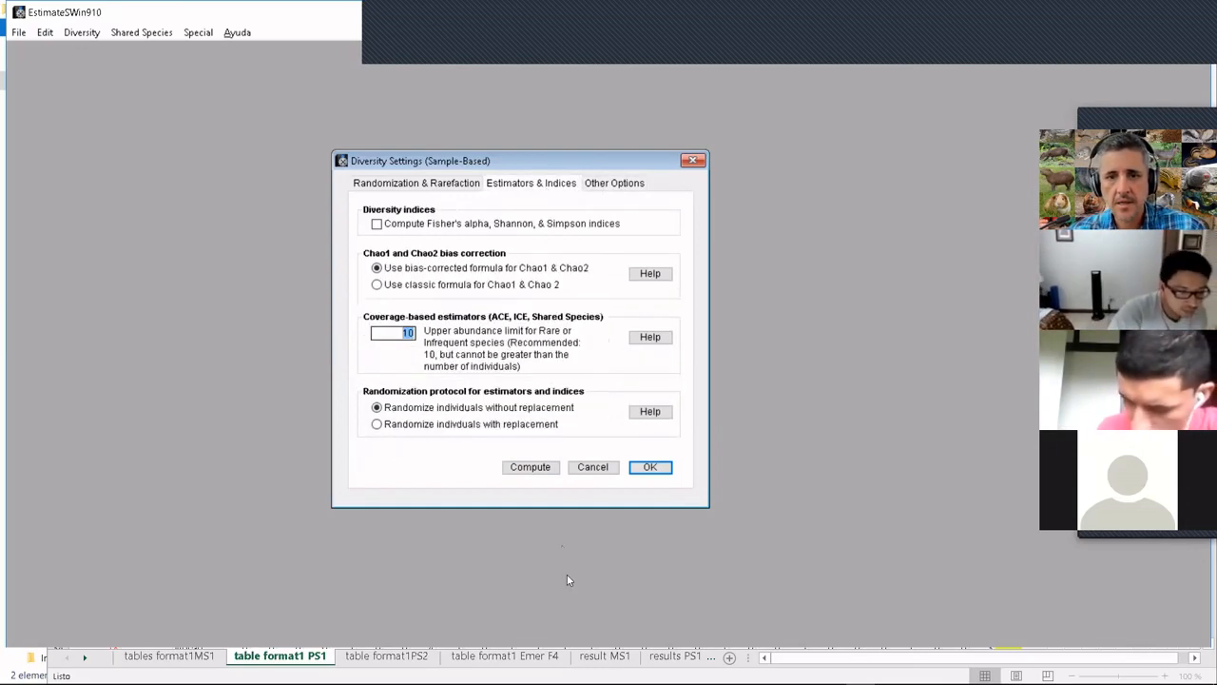
pyautogui.click(524, 467)
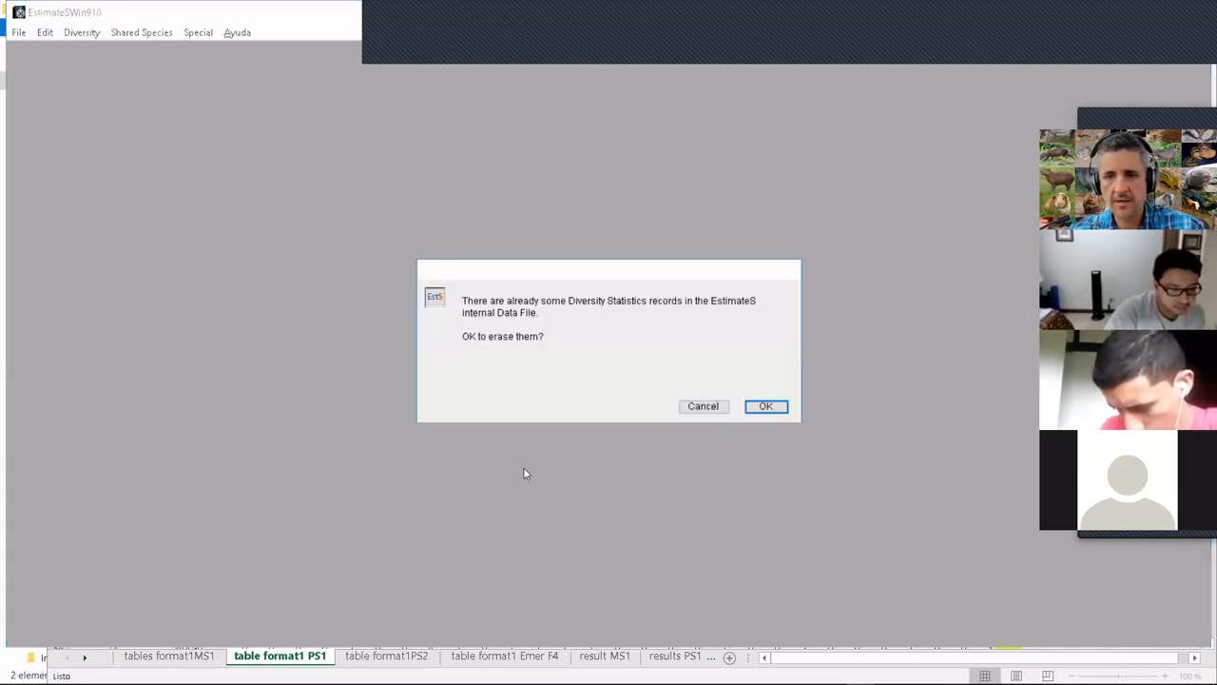
pyautogui.click(764, 407)
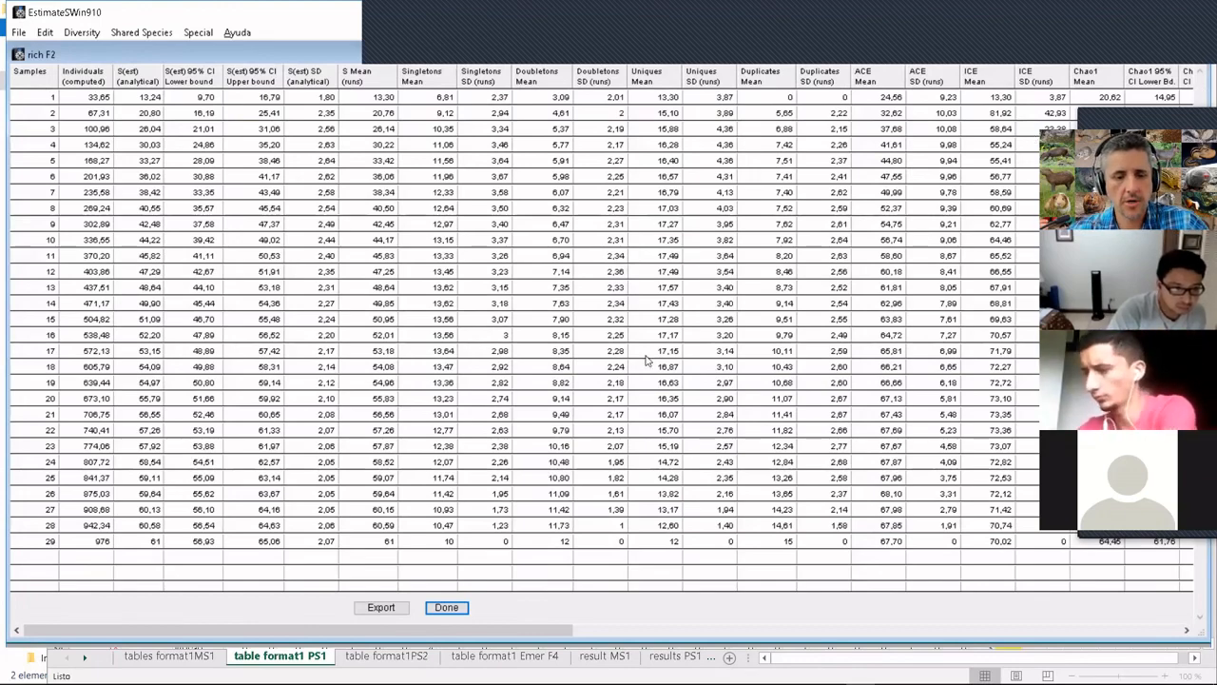
# - Switch to the Excel workbook, examine the results PS1 F2 sheet against the computed statistics, and return to EstimateS
pyautogui.hotkey('alt', 'Tab')
pyautogui.hotkey('alt', 'Tab')
pyautogui.hotkey('alt', 'Tab')
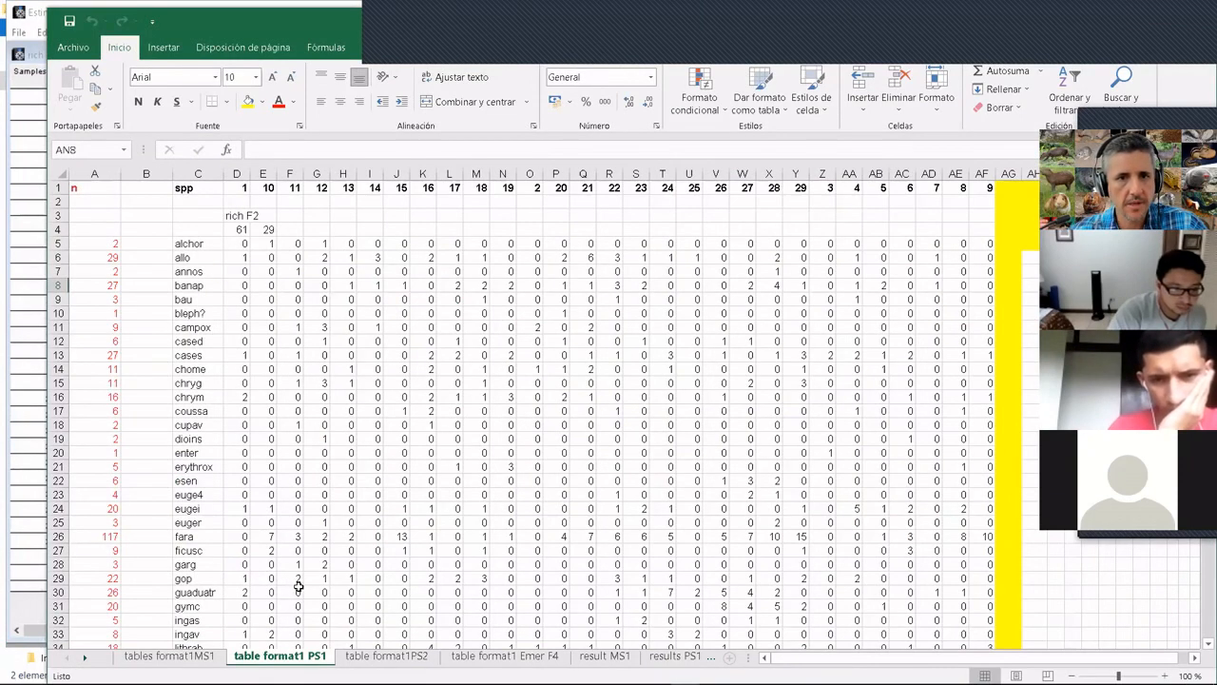
pyautogui.click(177, 656)
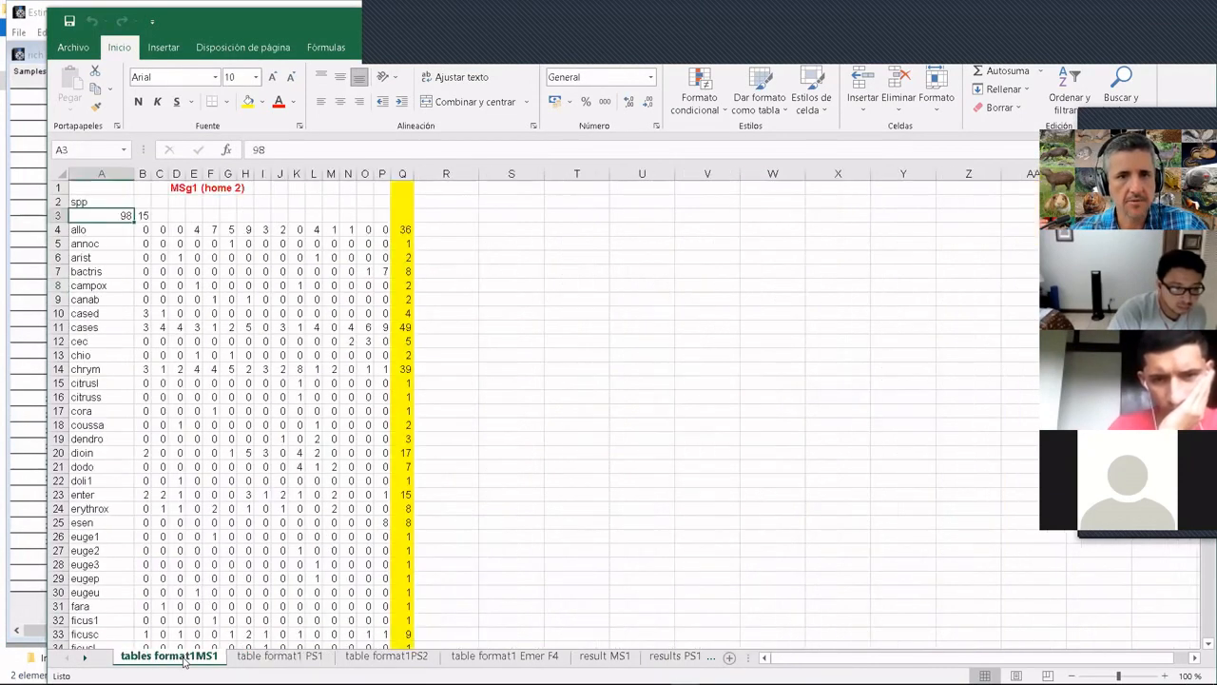
pyautogui.click(255, 658)
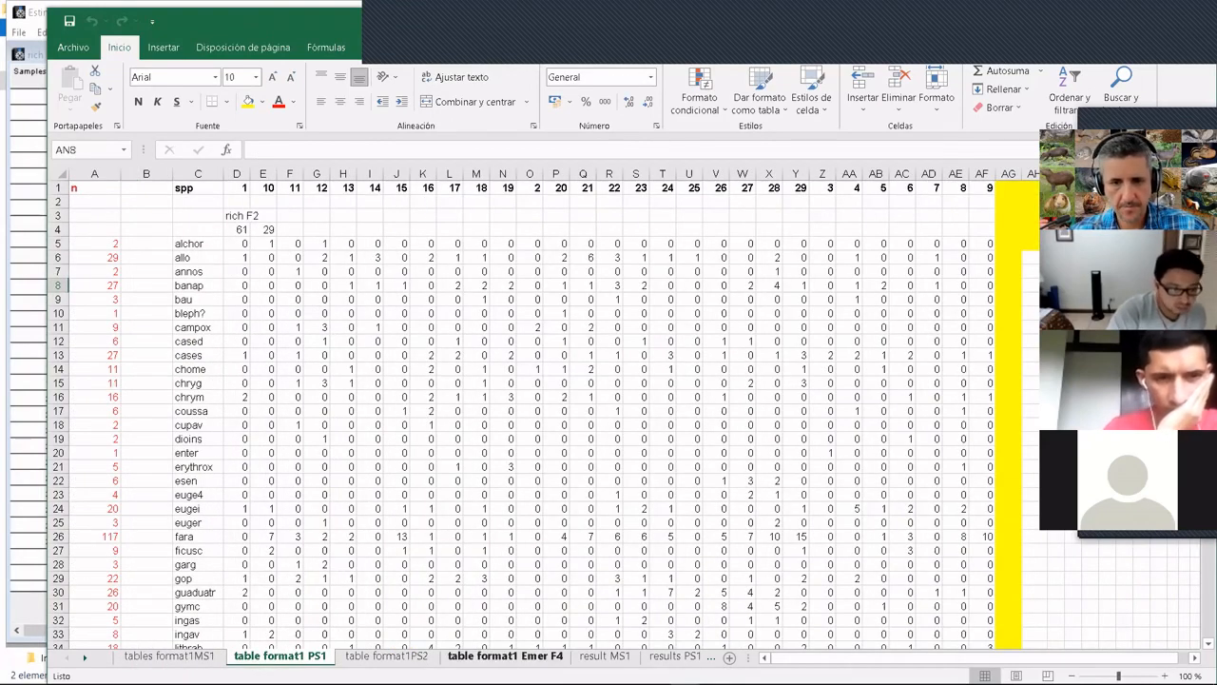
pyautogui.click(85, 659)
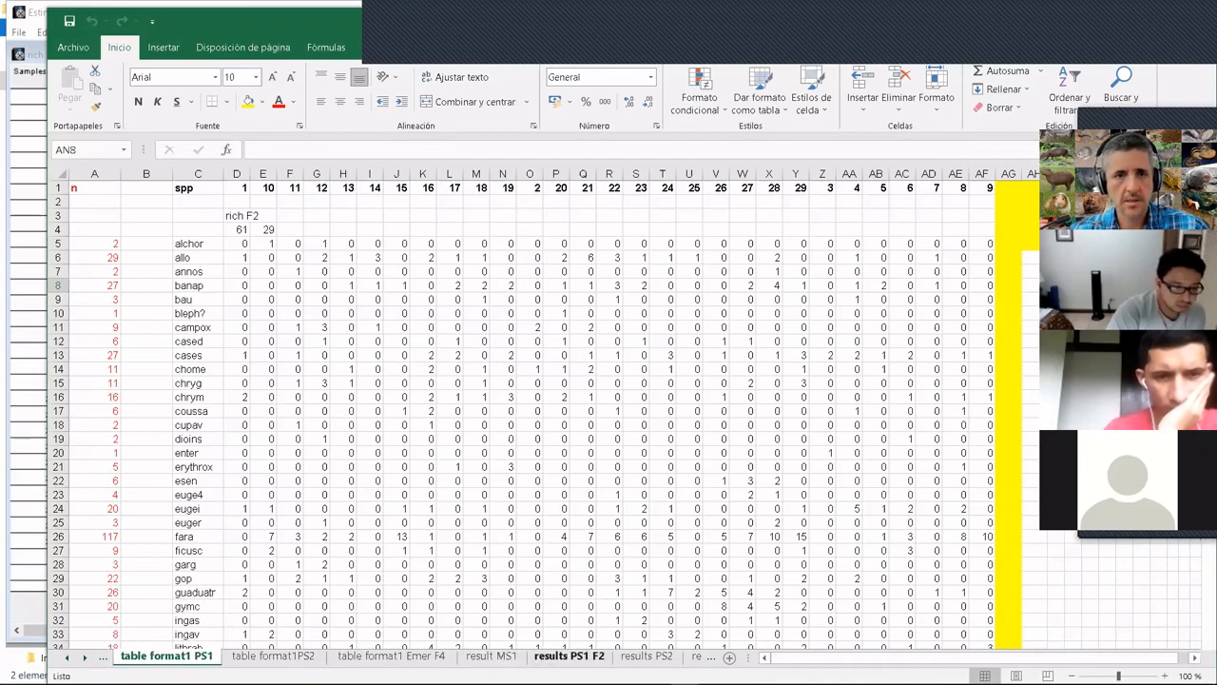
pyautogui.click(563, 656)
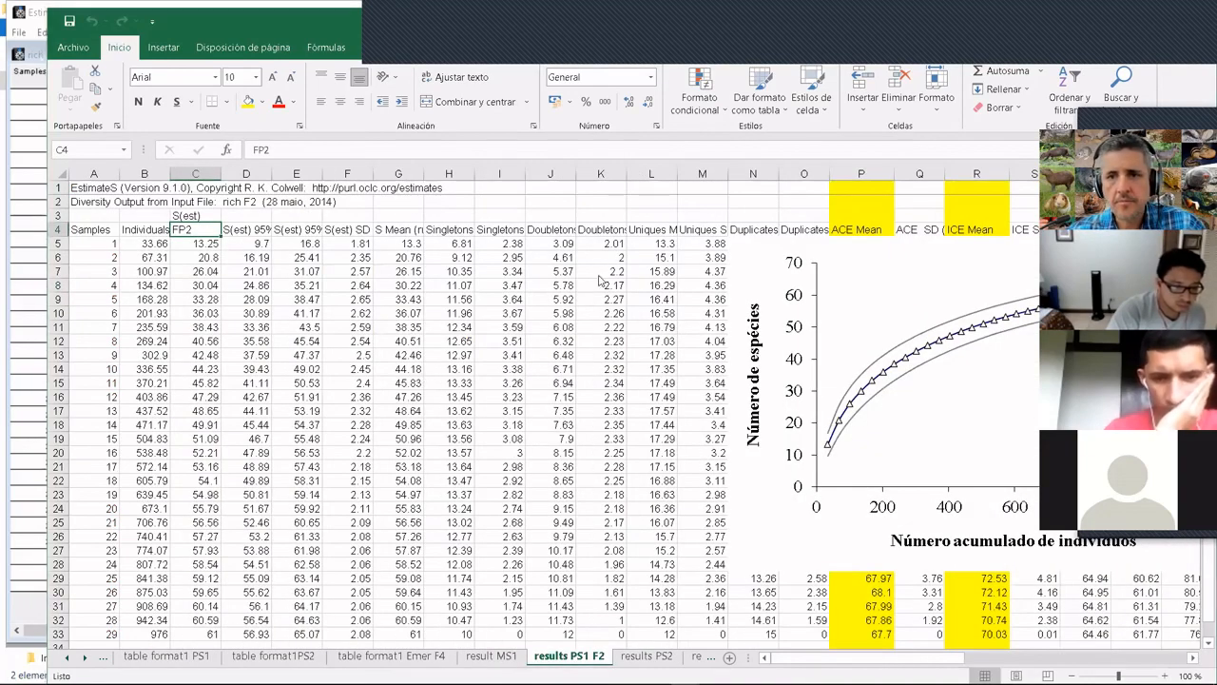
pyautogui.hotkey('alt', 'Tab')
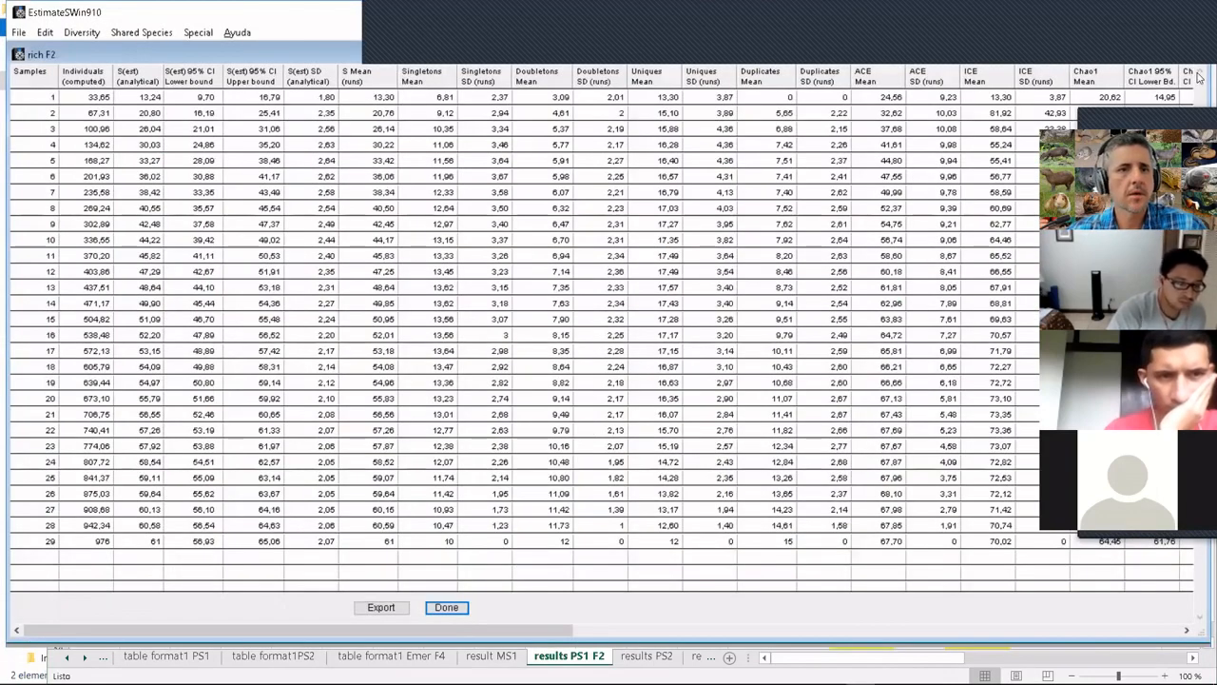
# - Select the entire rich F2 results table in EstimateS and switch to the results PS1 F2 sheet in Excel
pyautogui.hotkey('alt', 'Tab')
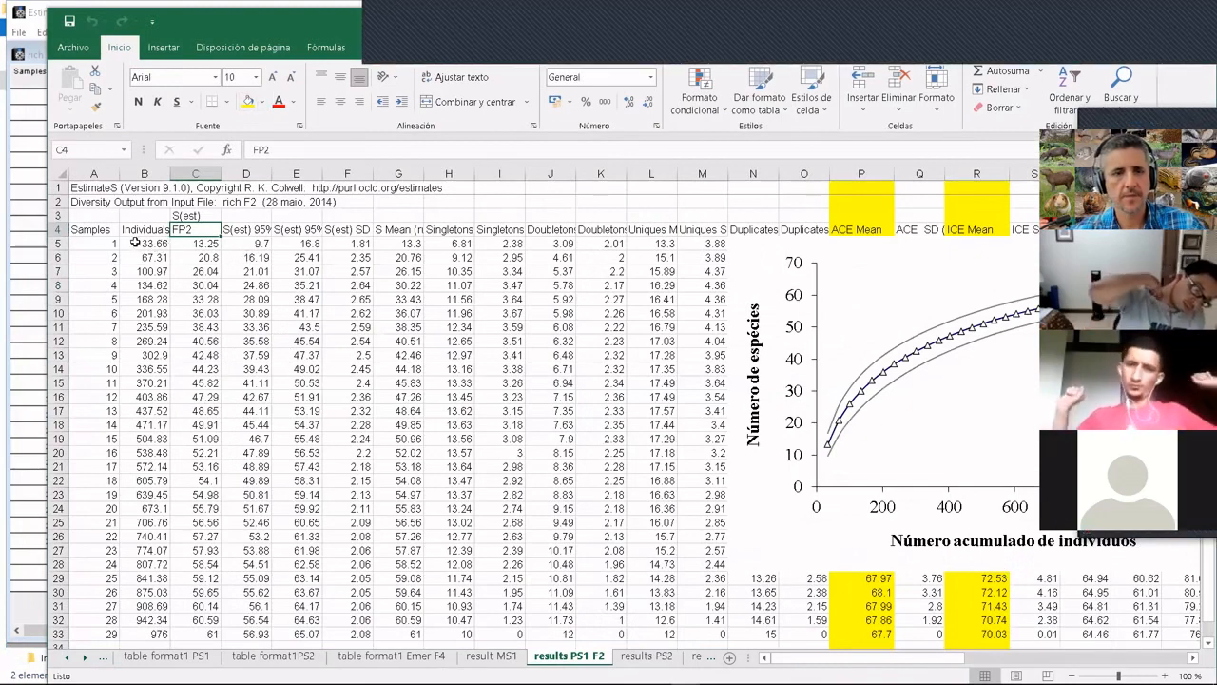
pyautogui.hotkey('alt', 'Tab')
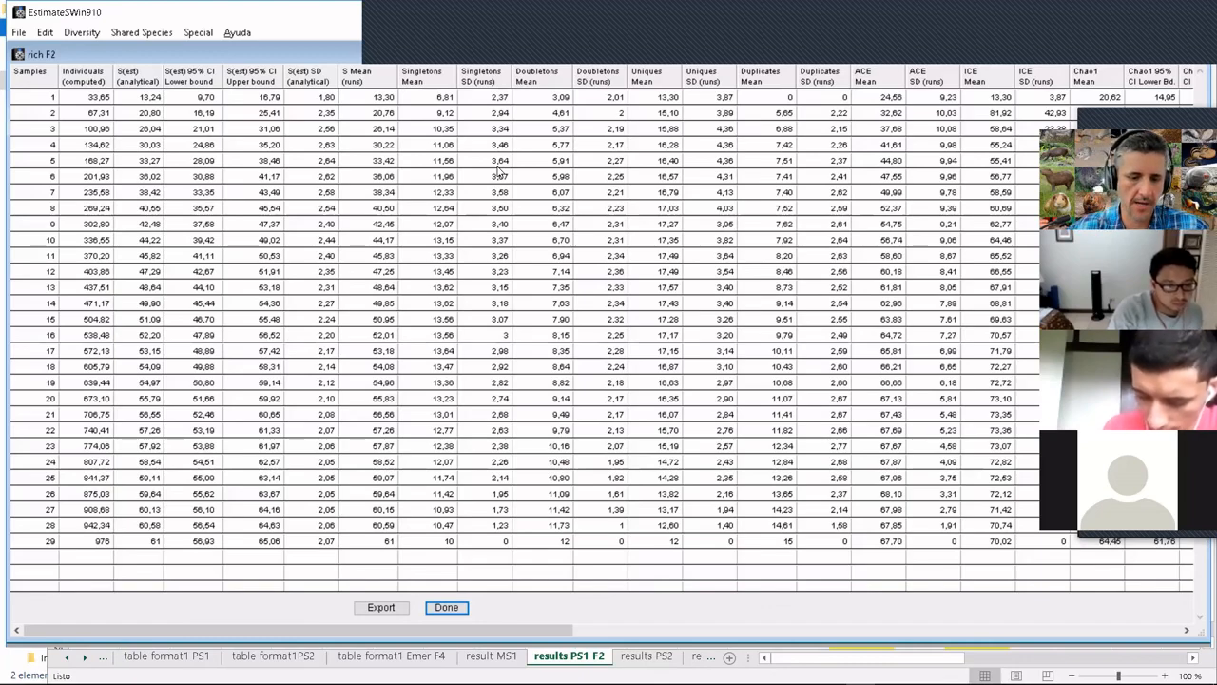
pyautogui.hotkey('ctrl', 'a')
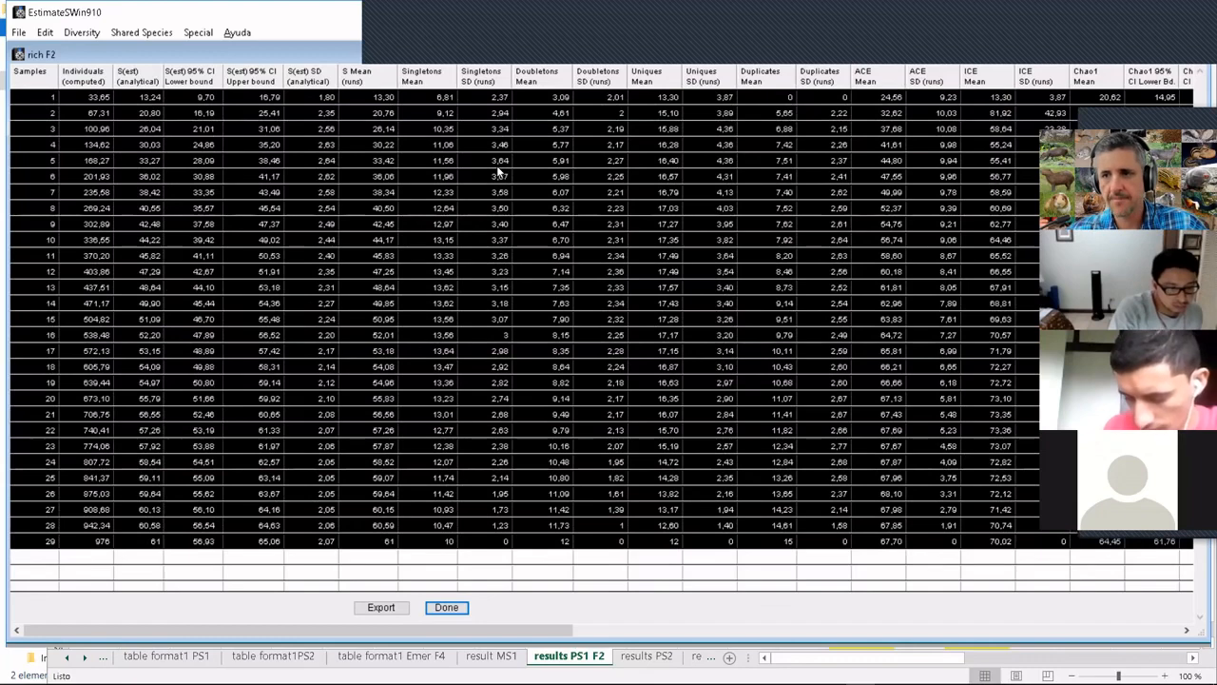
pyautogui.hotkey('alt', 'Tab')
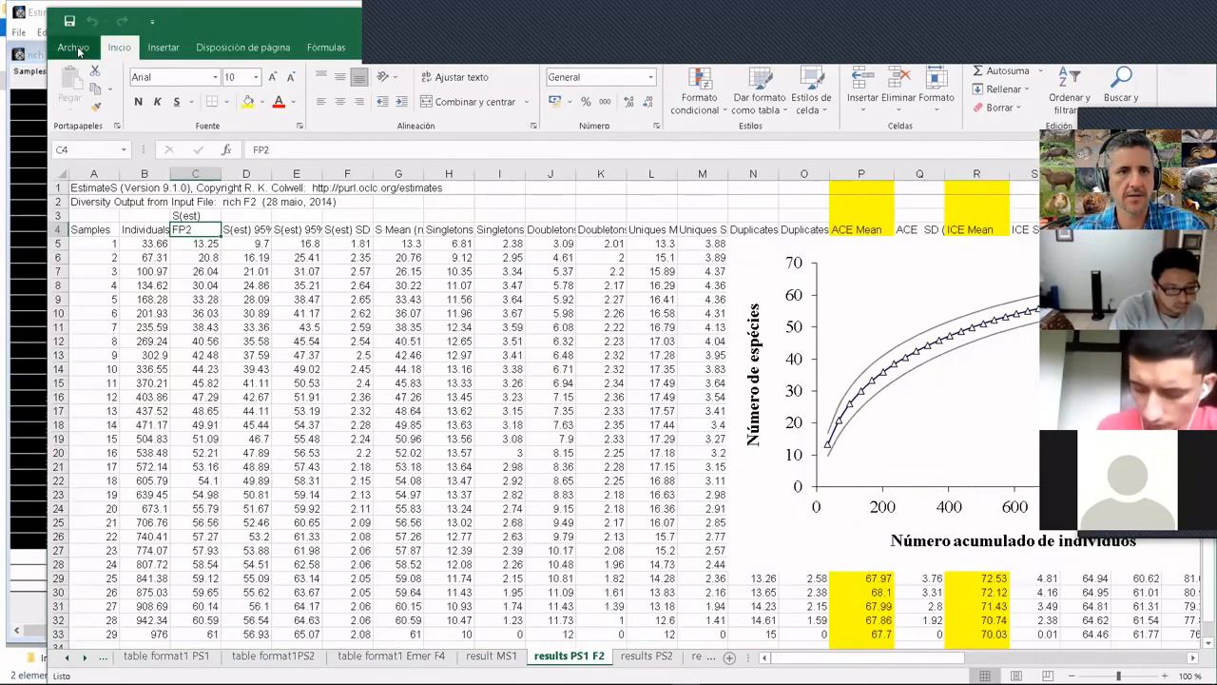
pyautogui.click(79, 51)
pyautogui.click(274, 169)
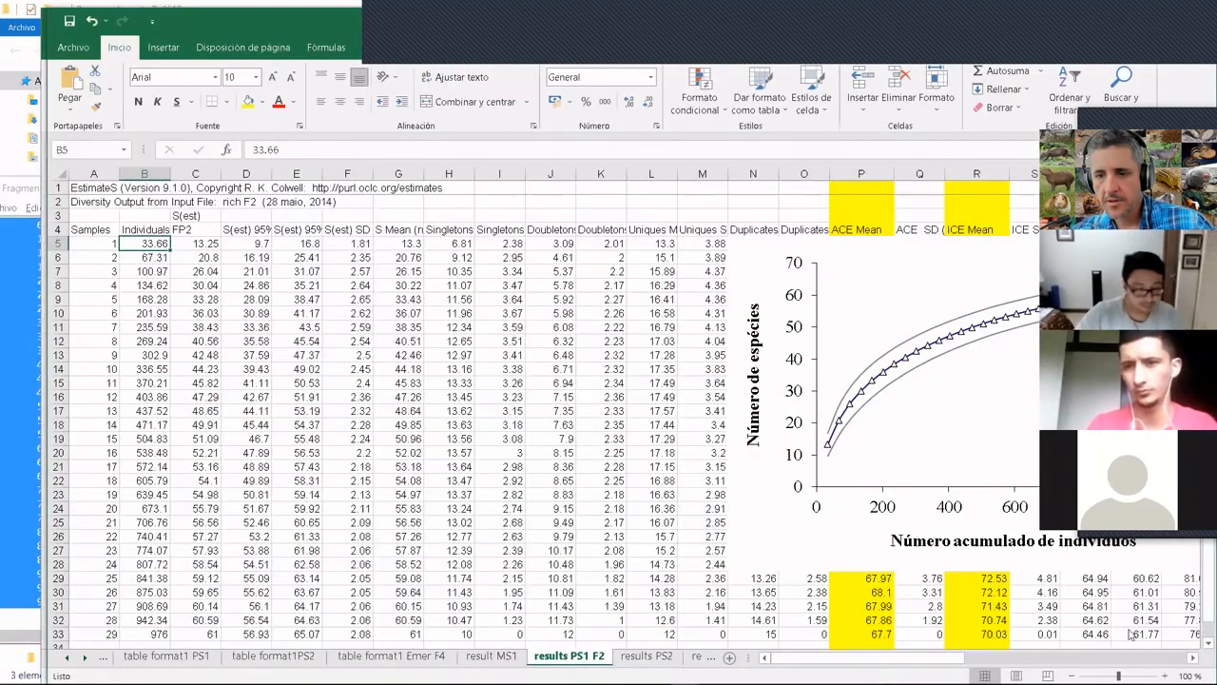
# - Examine the existing species accumulation chart and the source columns it plots in the results PS1 F2 sheet
pyautogui.hscroll(8, 1129, 633)
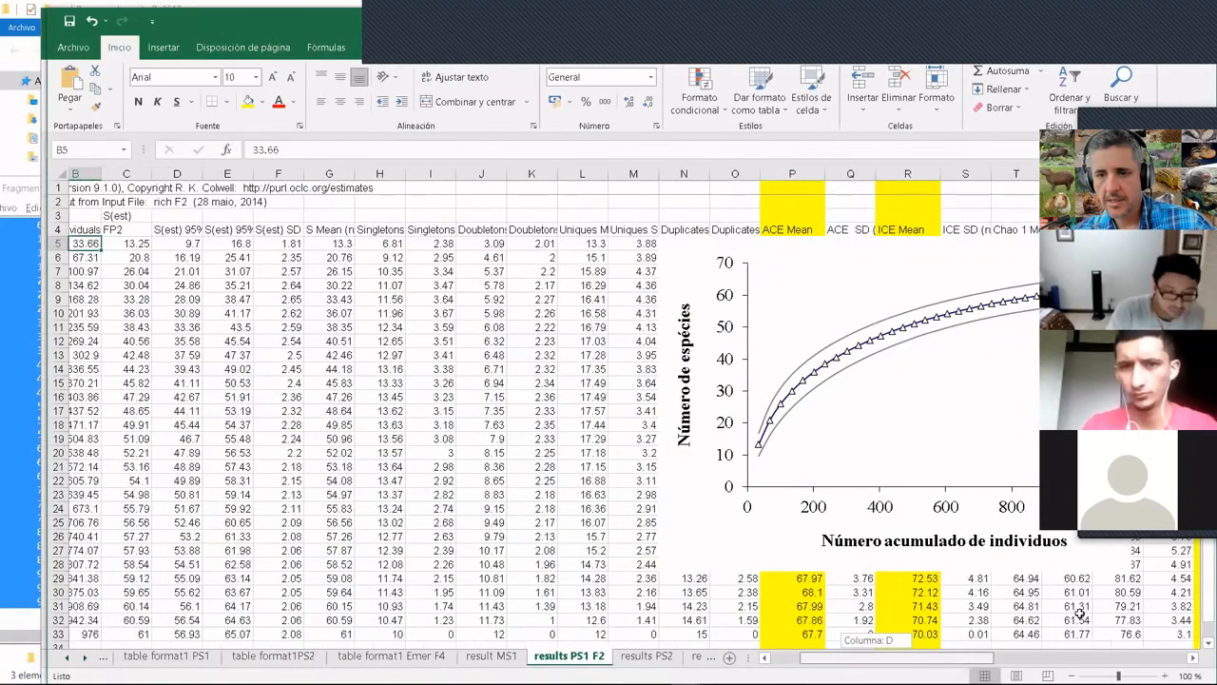
pyautogui.moveTo(1087, 658); pyautogui.dragTo(921, 658)
pyautogui.click(563, 546)
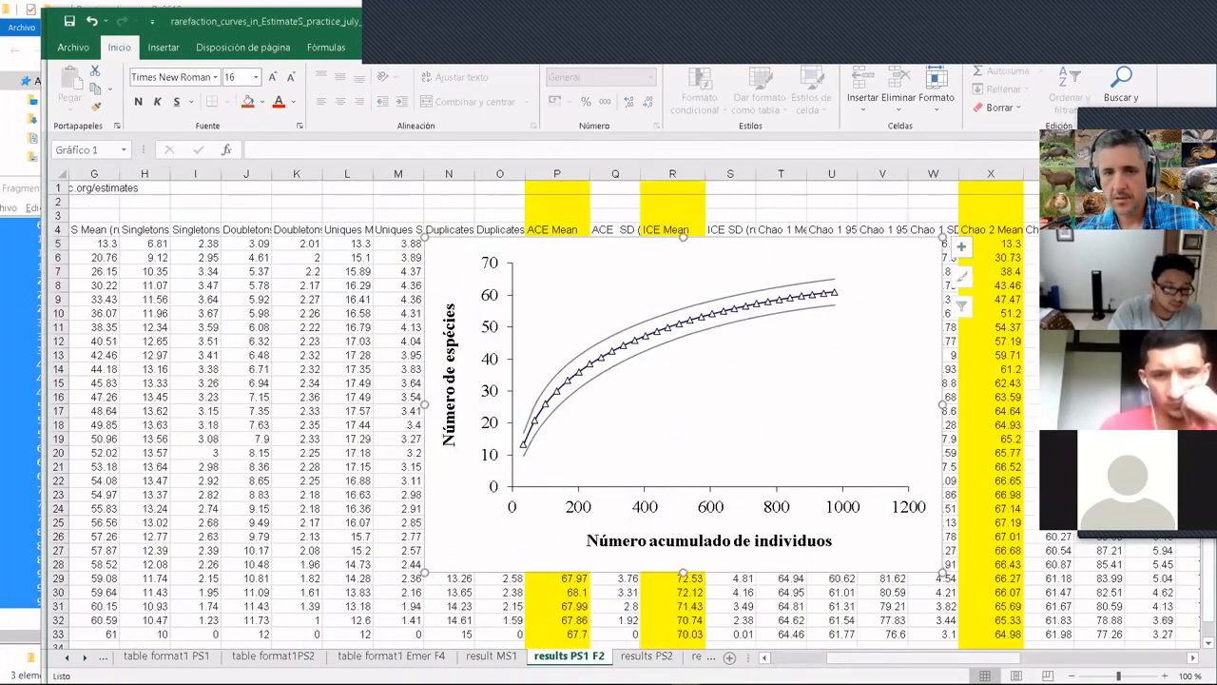
pyautogui.hscroll(-2, 563, 546)
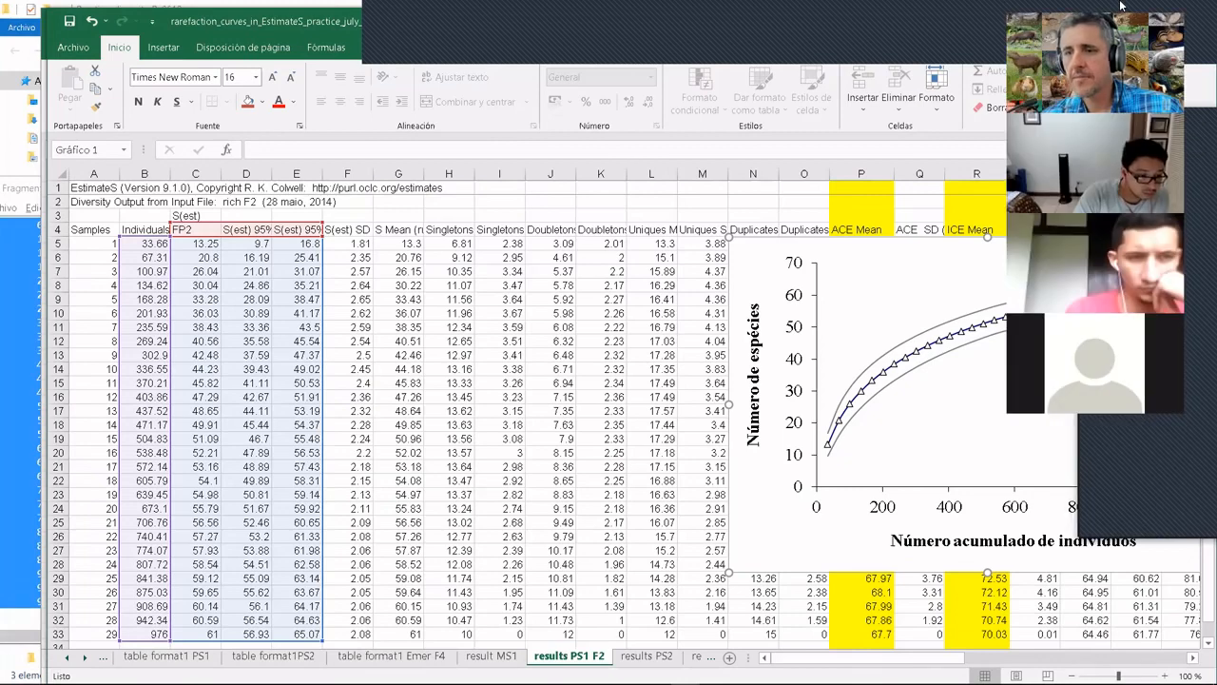
pyautogui.scroll(-1, 1200, 529)
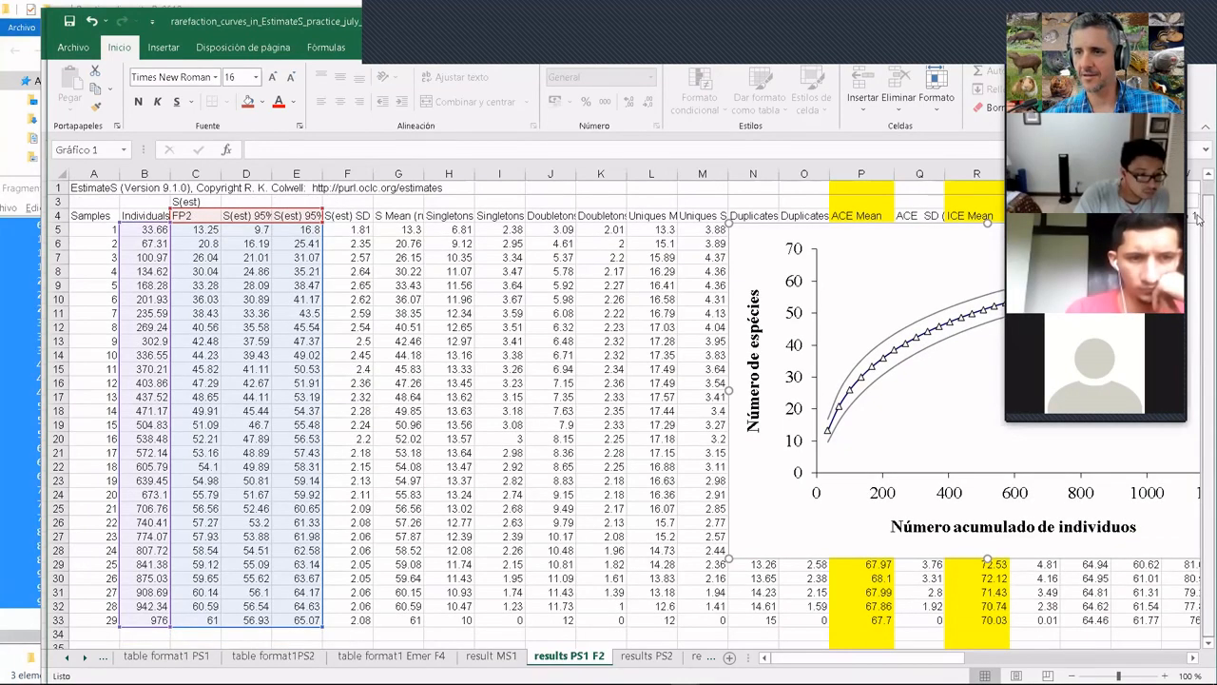
pyautogui.scroll(1, 500, 334)
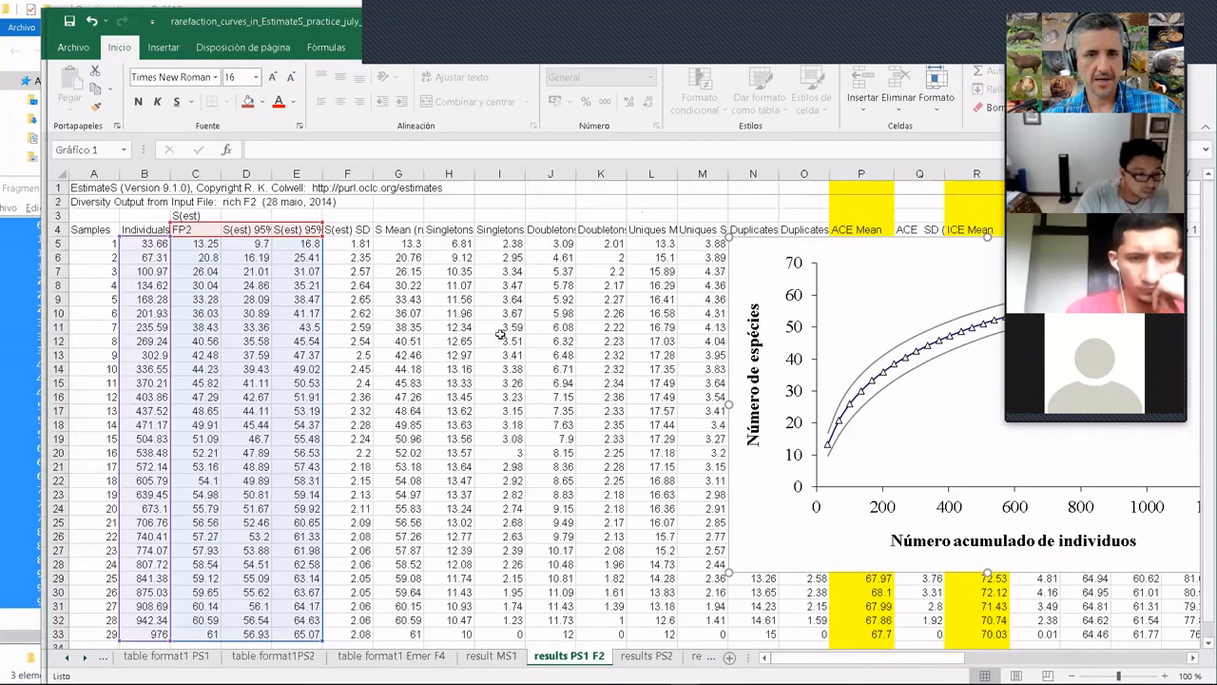
pyautogui.click(431, 340)
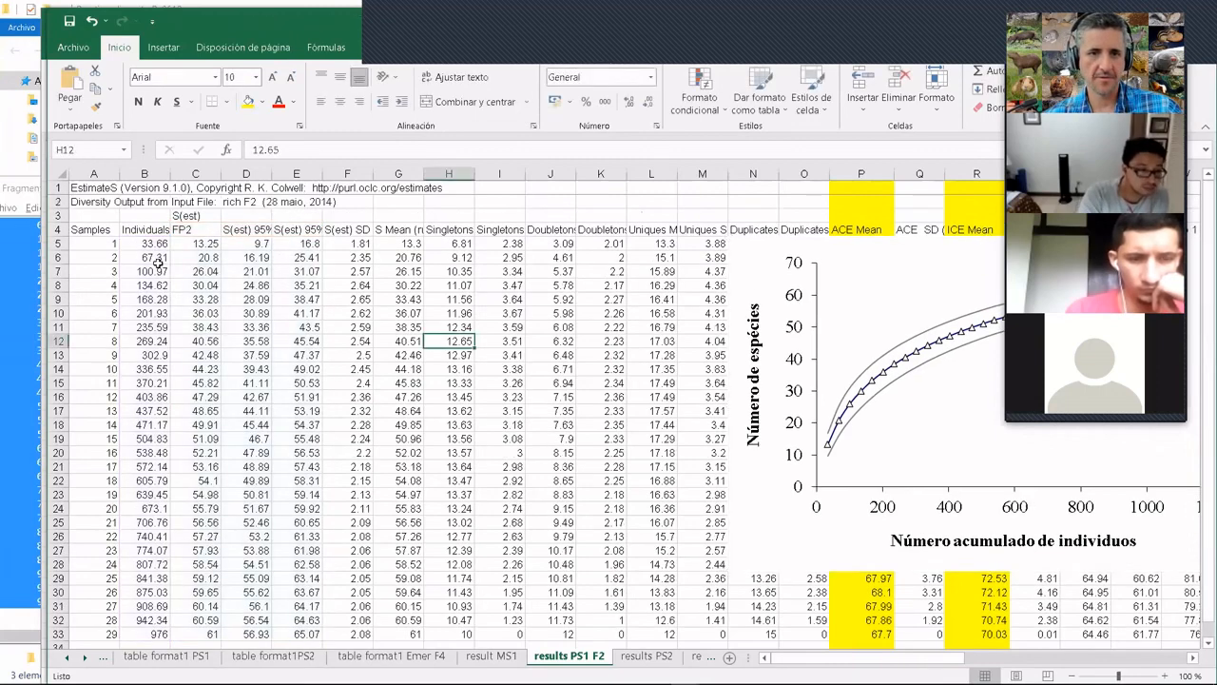
pyautogui.click(772, 478)
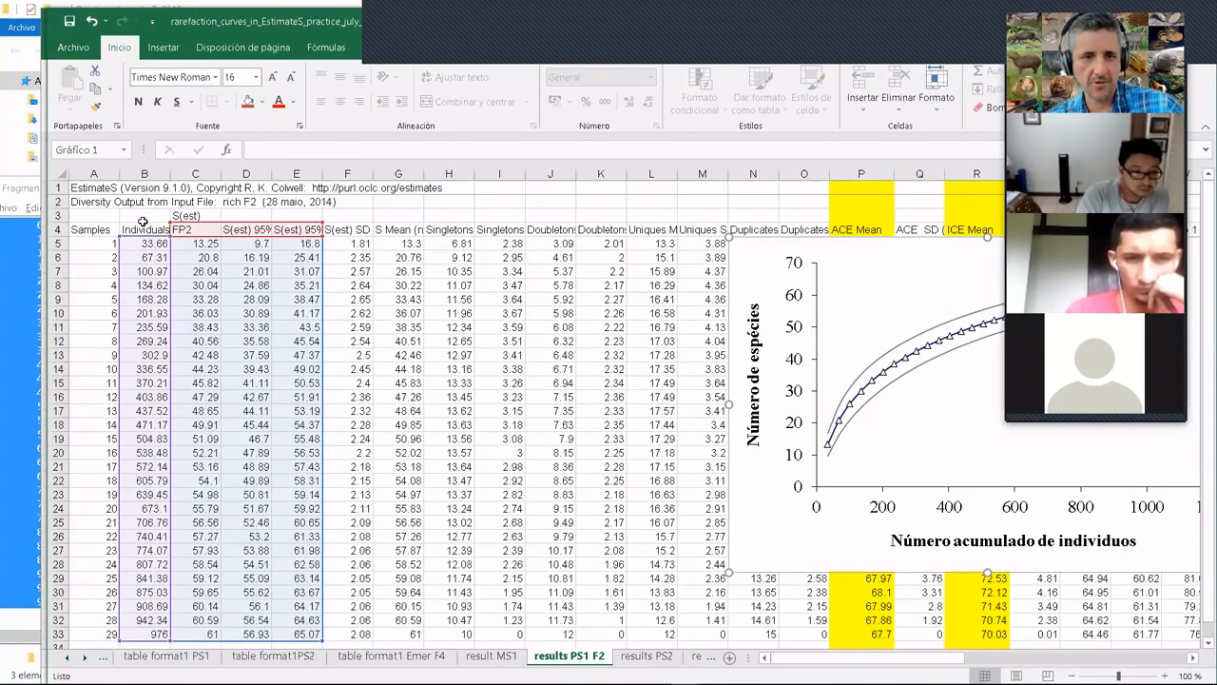
pyautogui.click(477, 303)
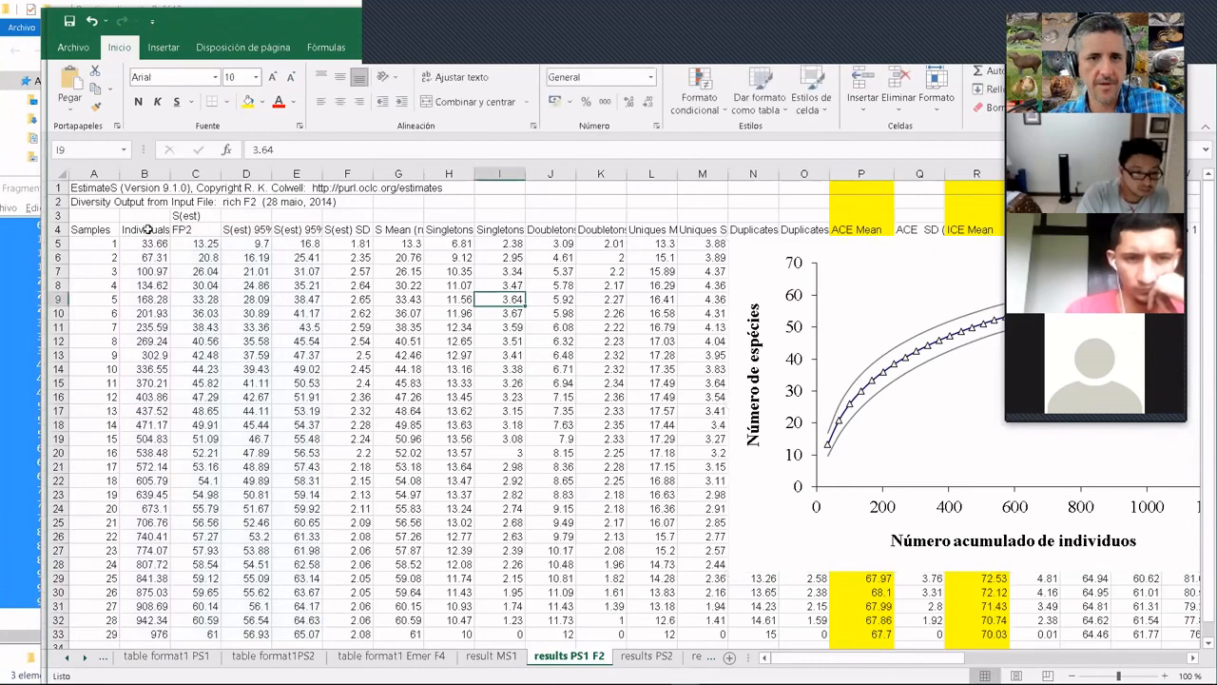
pyautogui.moveTo(146, 229); pyautogui.dragTo(249, 229)
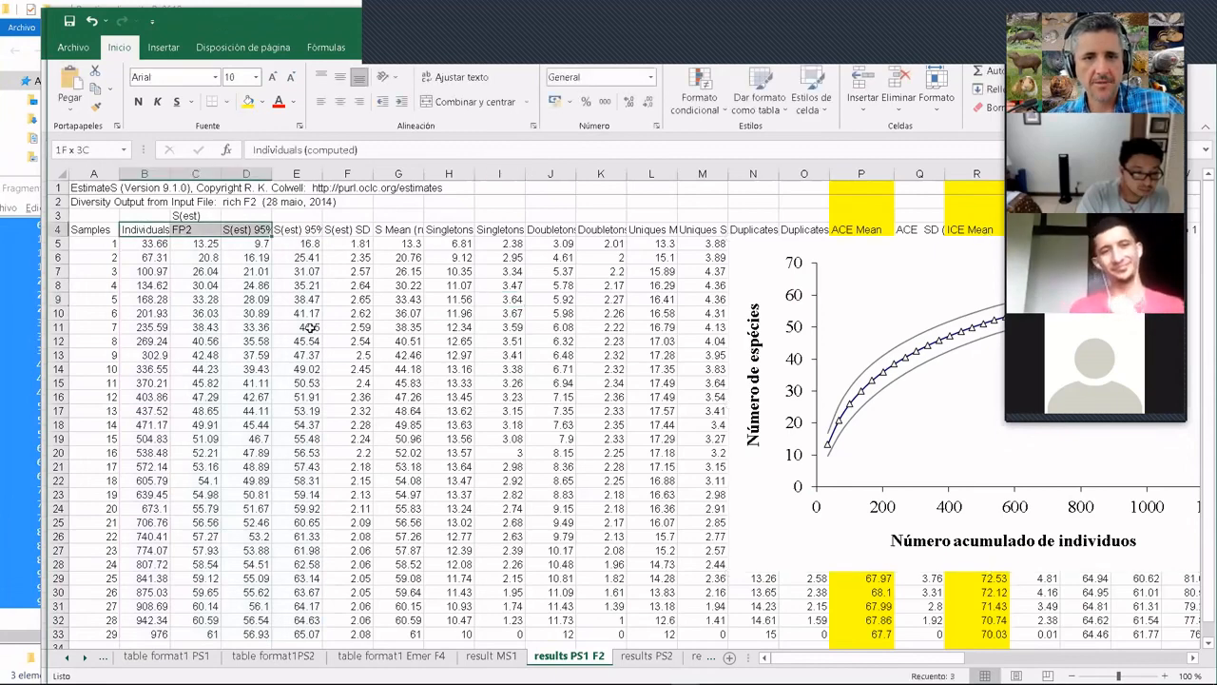
pyautogui.moveTo(321, 428); pyautogui.dragTo(321, 429)
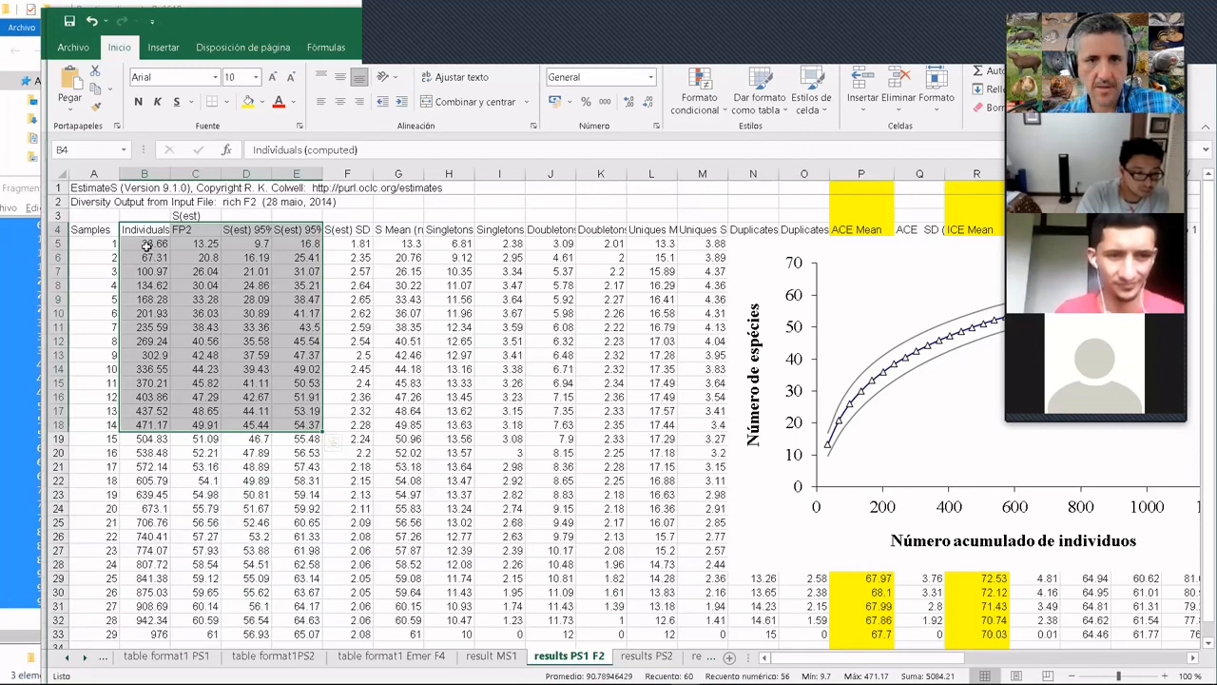
pyautogui.press('Down')
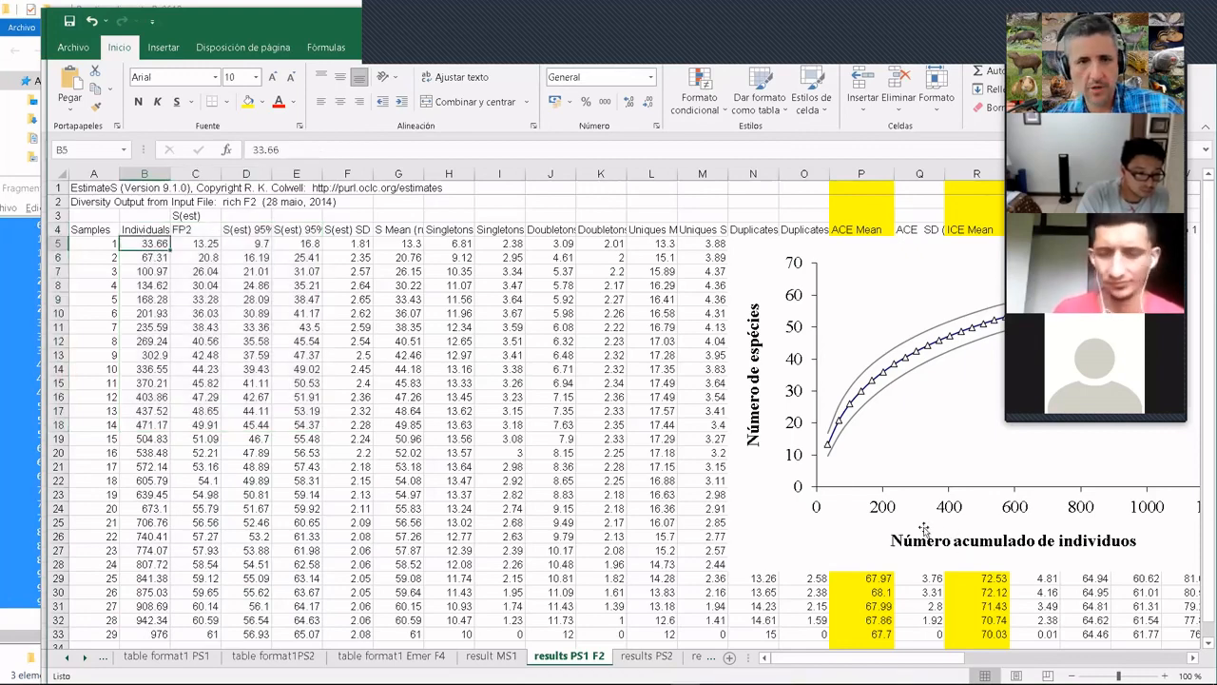
pyautogui.click(150, 230)
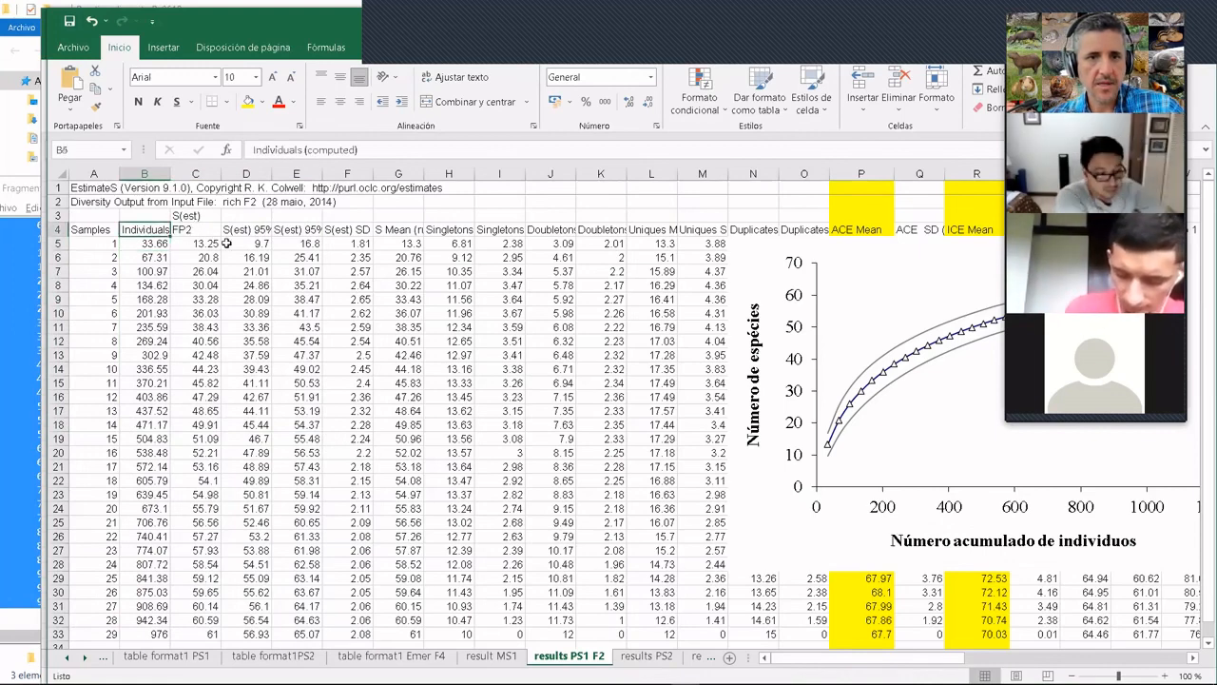
pyautogui.moveTo(252, 250); pyautogui.dragTo(255, 299)
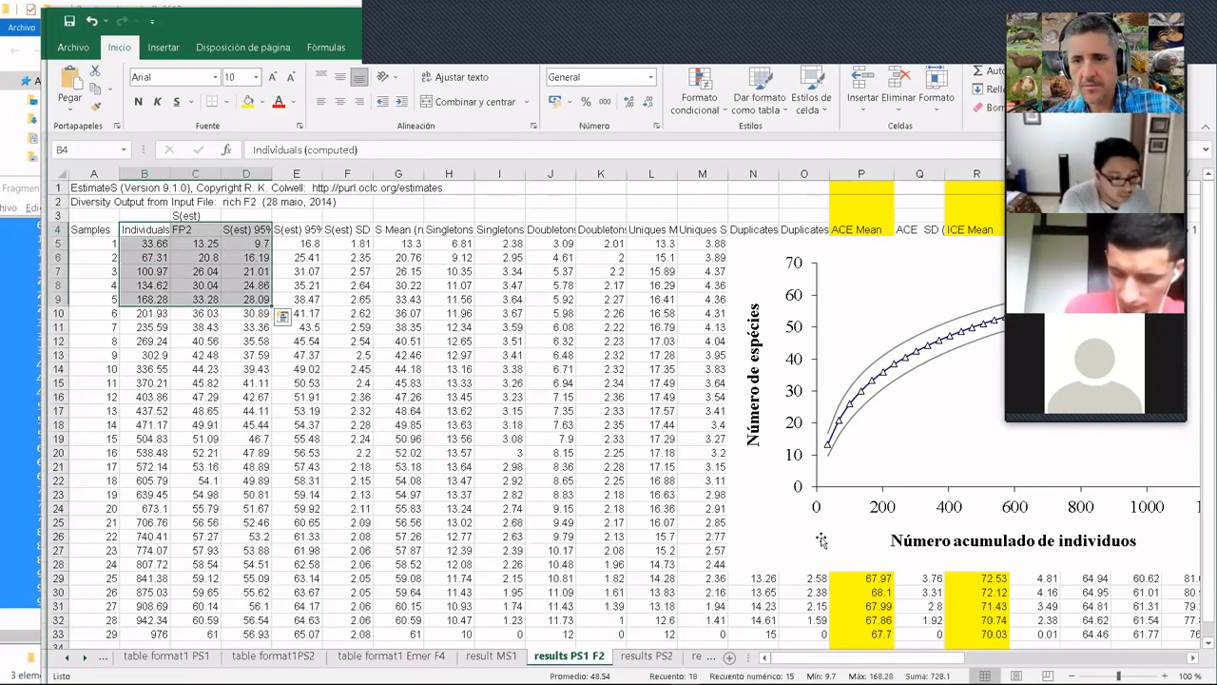
# - Fit columns D and E to their full S(est) 95% CI bound headers and review the matching curves in the existing chart
pyautogui.click(821, 540)
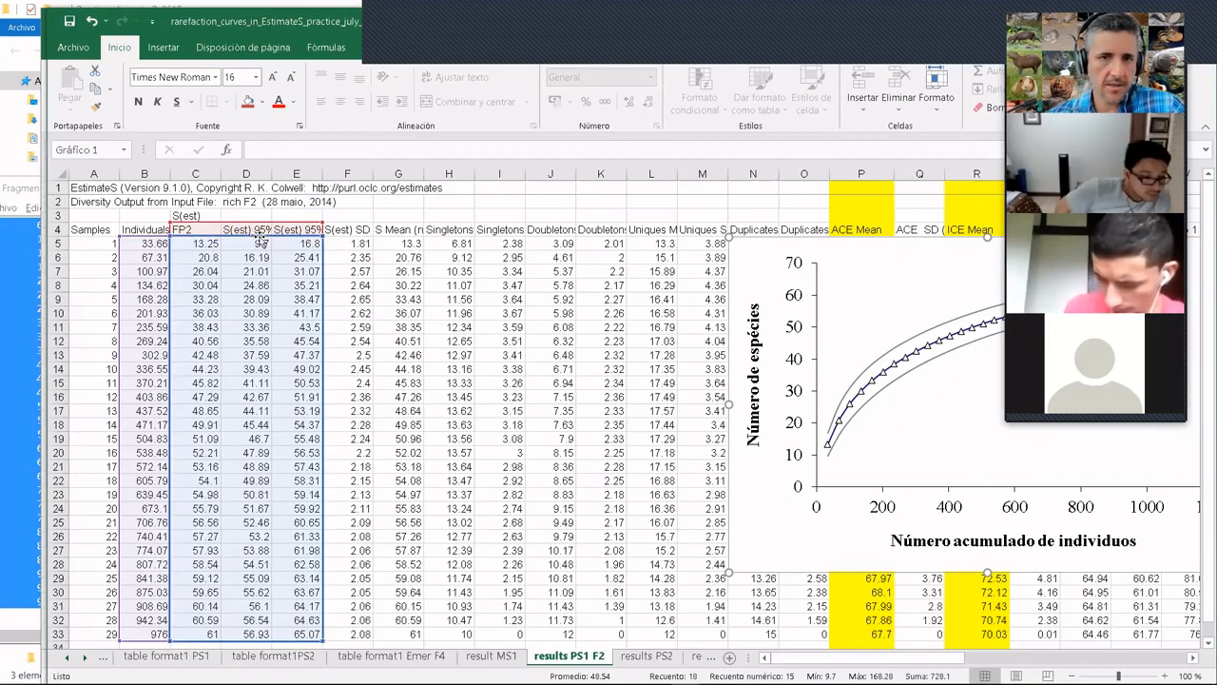
pyautogui.doubleClick(322, 171)
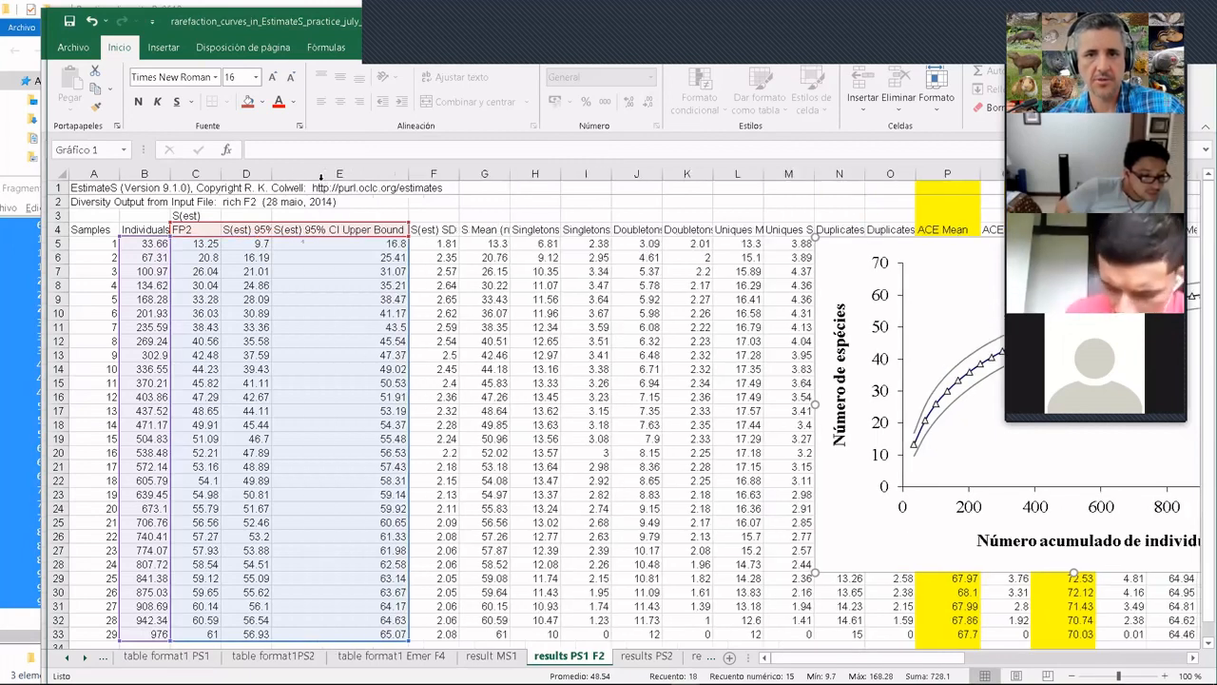
pyautogui.doubleClick(270, 173)
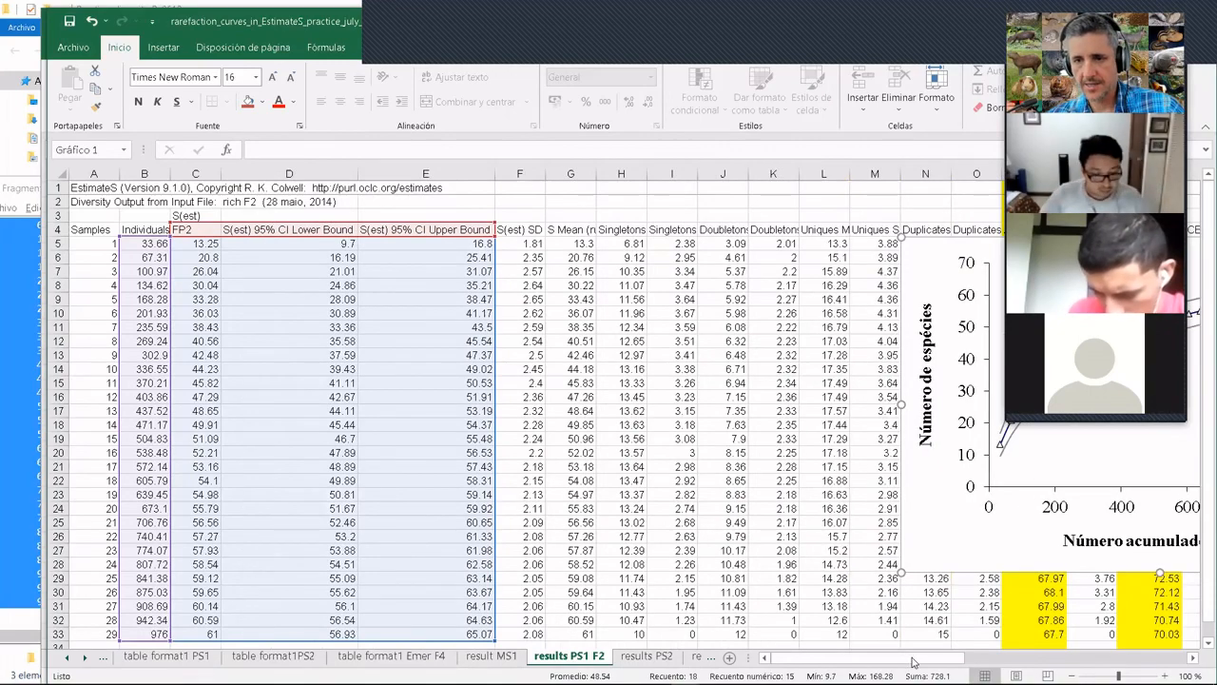
pyautogui.hscroll(5, 911, 661)
pyautogui.hscroll(4, 899, 664)
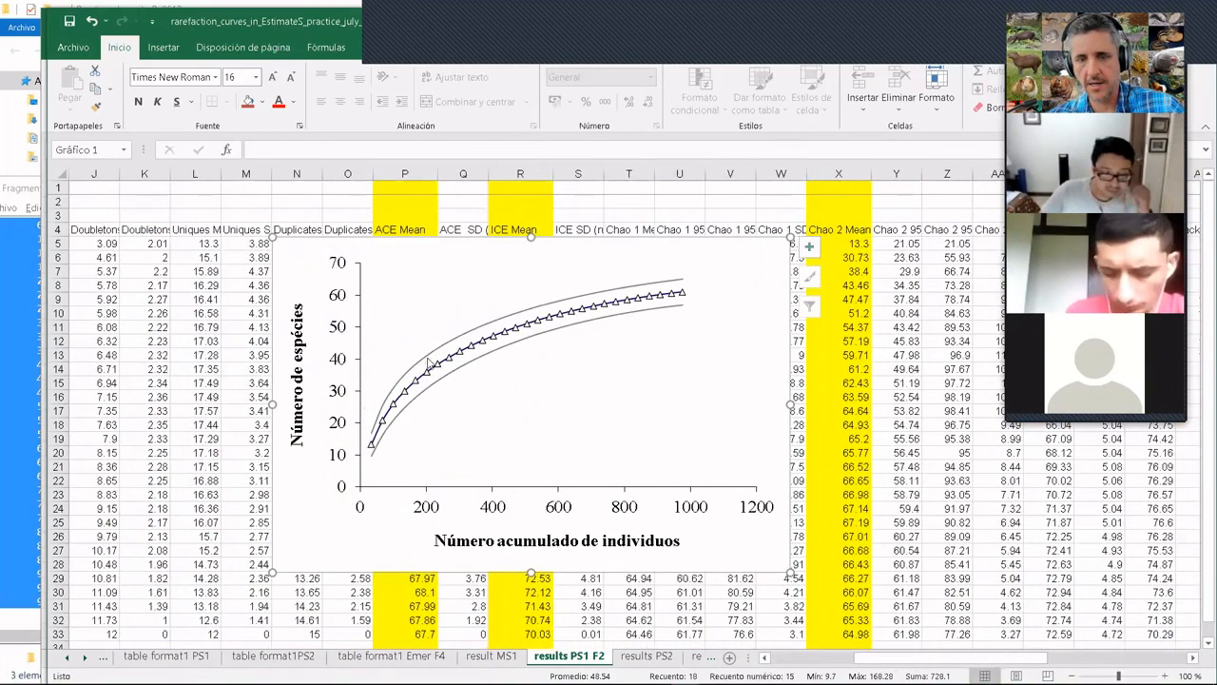
pyautogui.moveTo(431, 363)
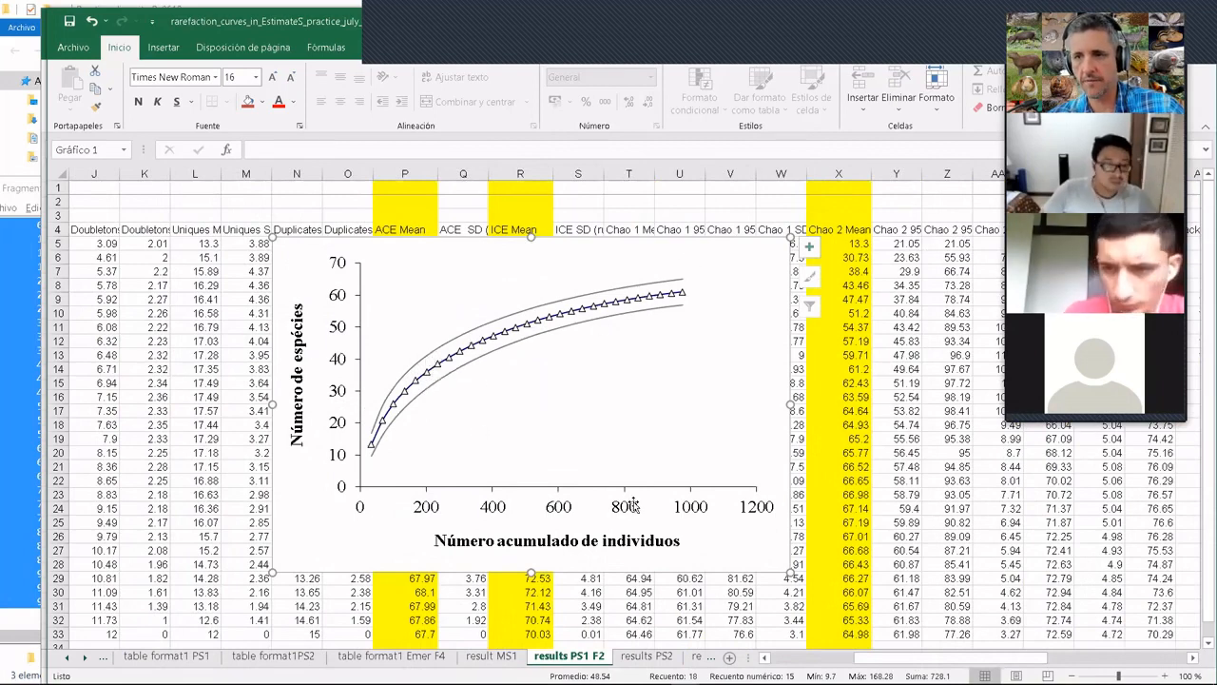
pyautogui.moveTo(912, 656); pyautogui.dragTo(879, 656)
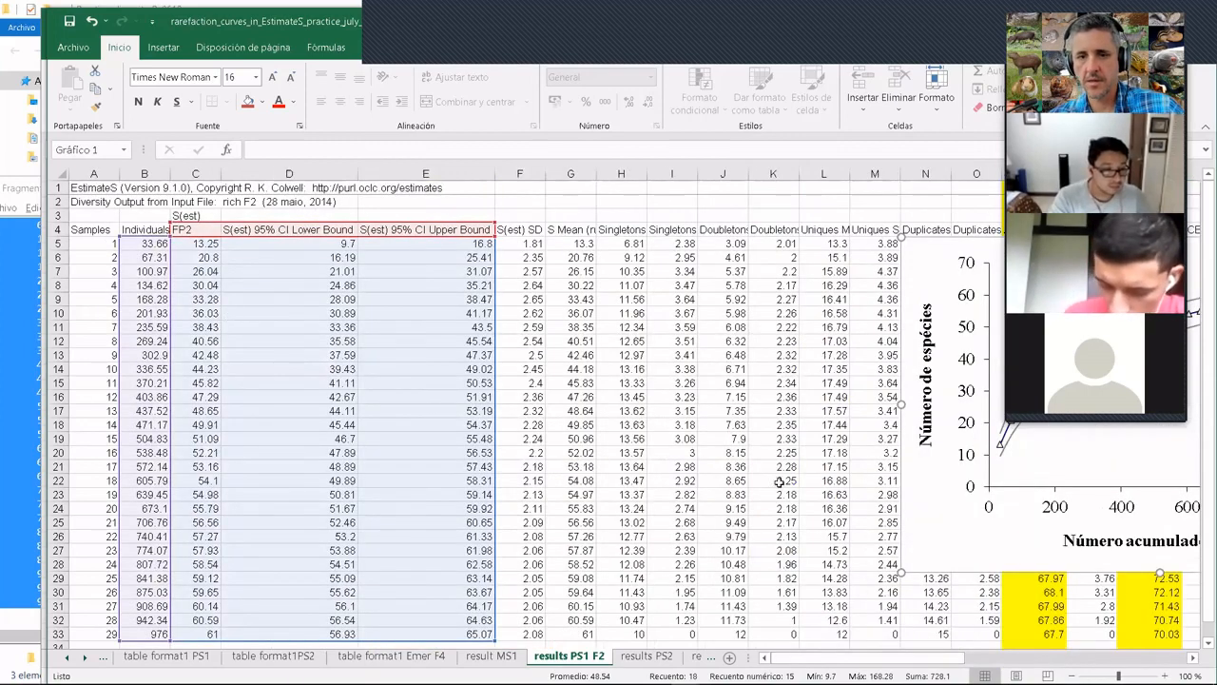
# - Select the individuals, S(est) and 95% CI bound data in B4:E33 and preview the recommended scatter chart with three curves
pyautogui.click(142, 229)
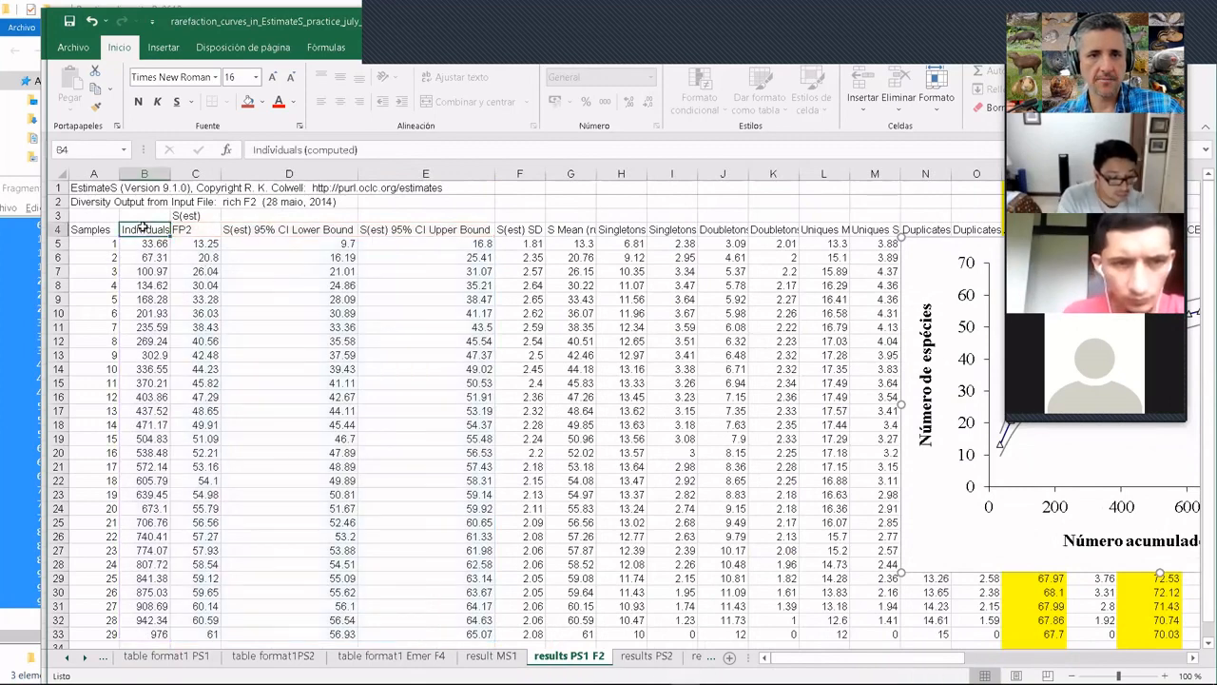
pyautogui.moveTo(142, 229); pyautogui.dragTo(464, 623)
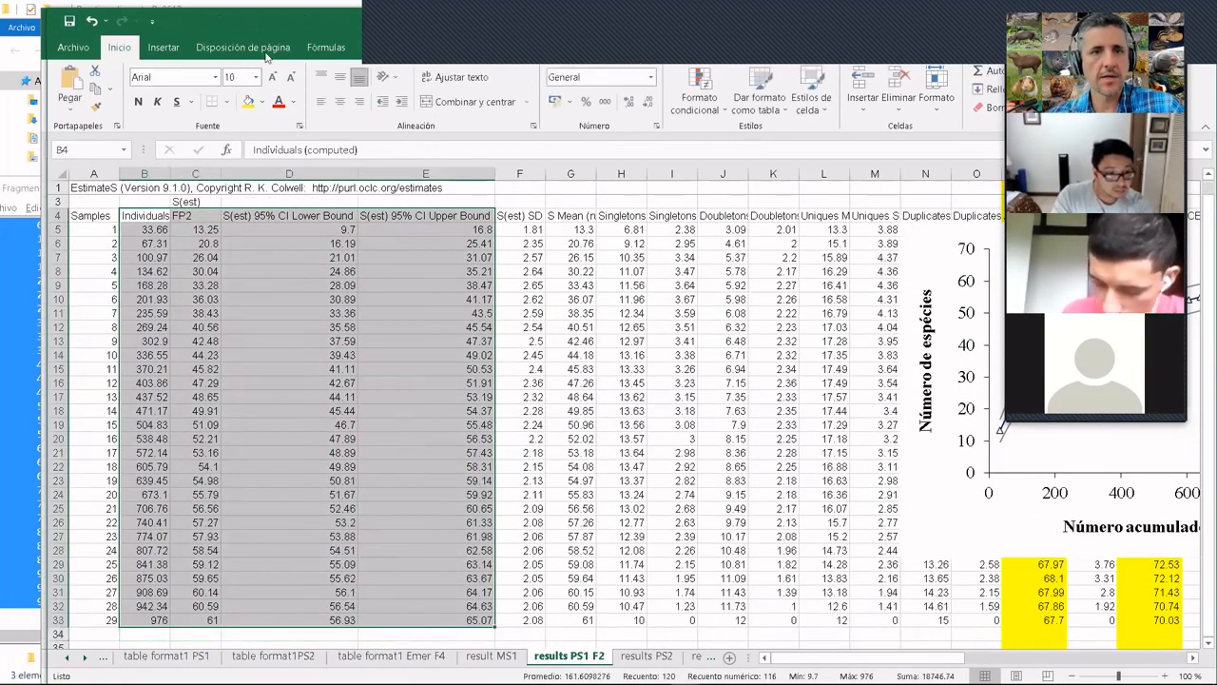
pyautogui.click(159, 48)
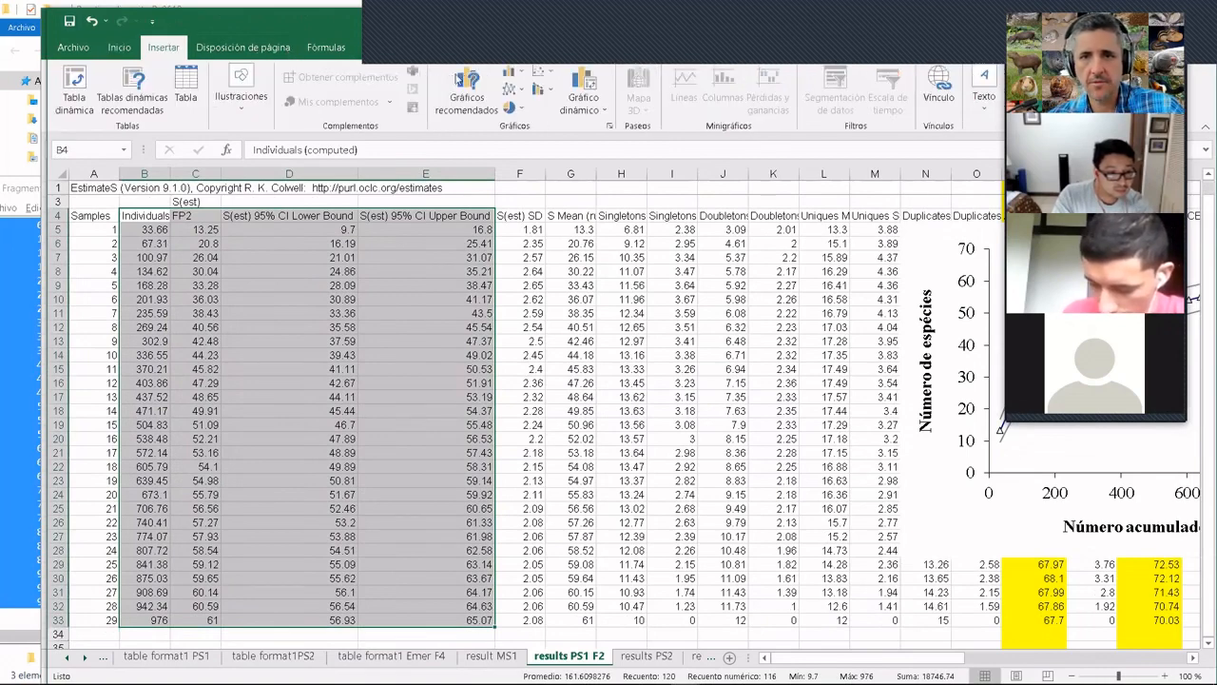
pyautogui.click(466, 87)
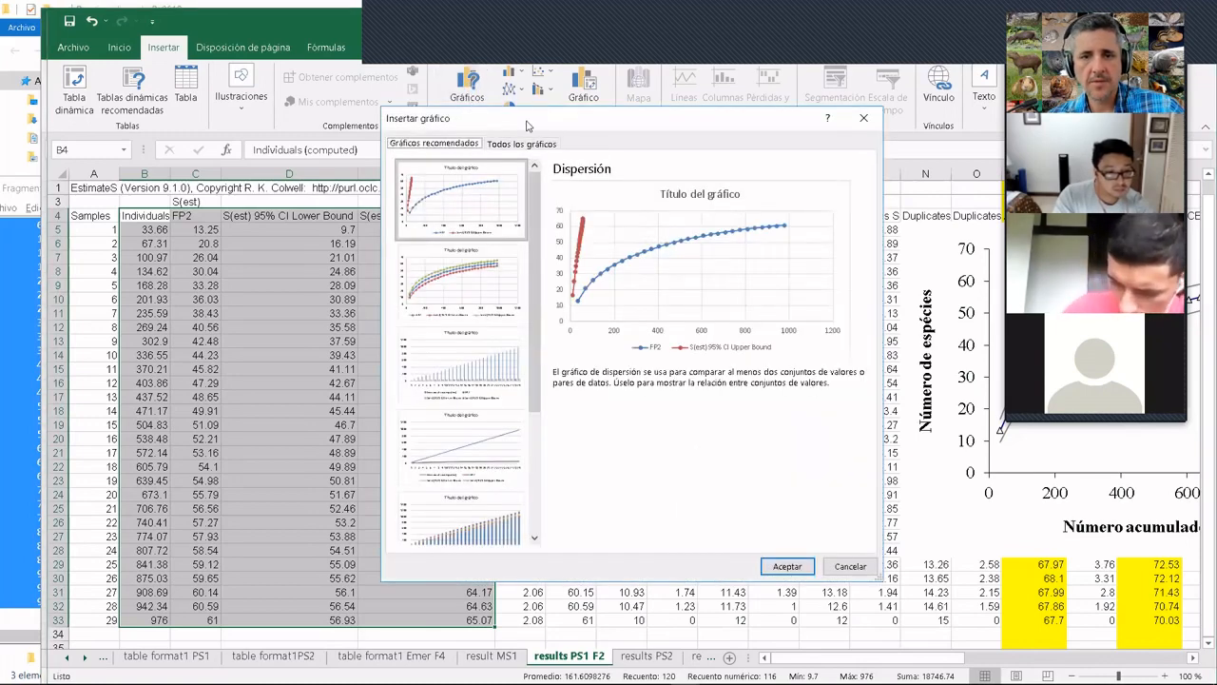
pyautogui.click(473, 302)
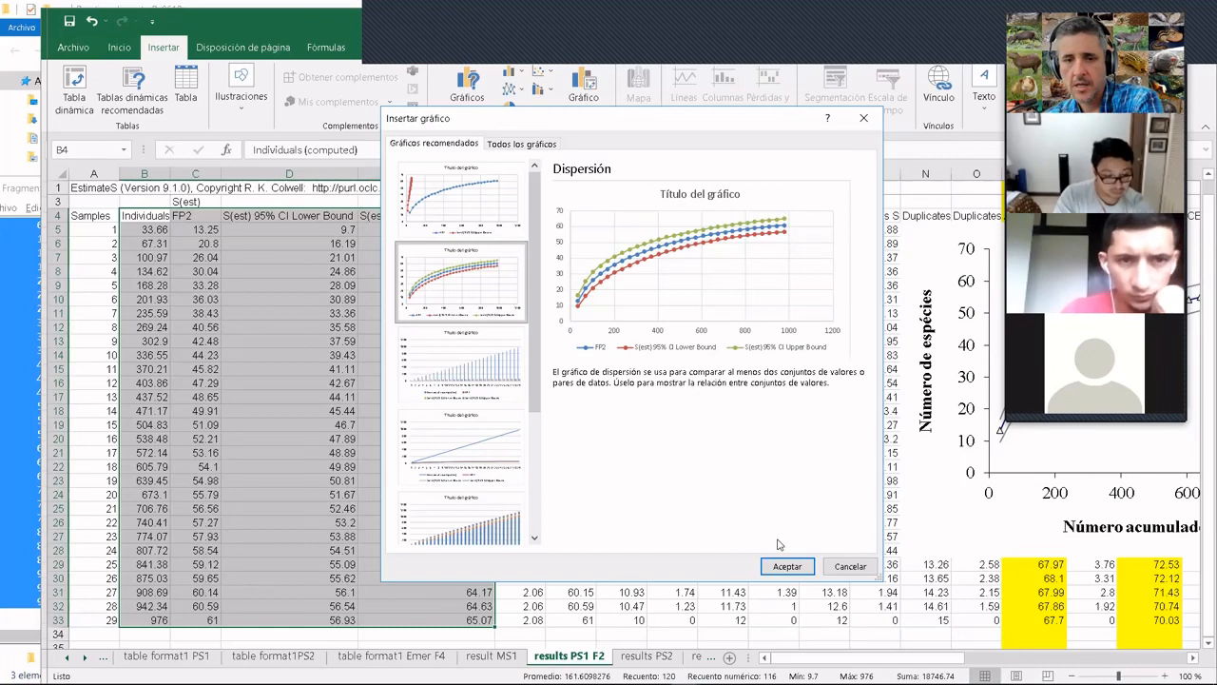
# - Compare the XY scatter, line and column chart types for the selected data
pyautogui.click(513, 145)
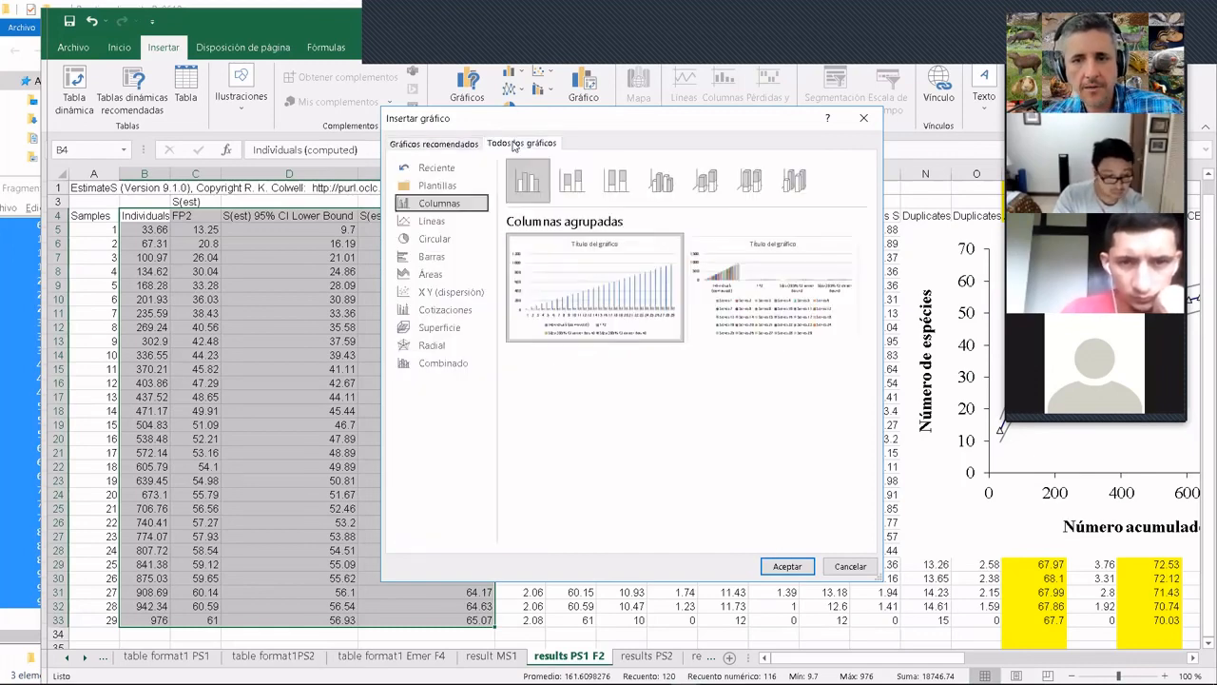
pyautogui.click(426, 293)
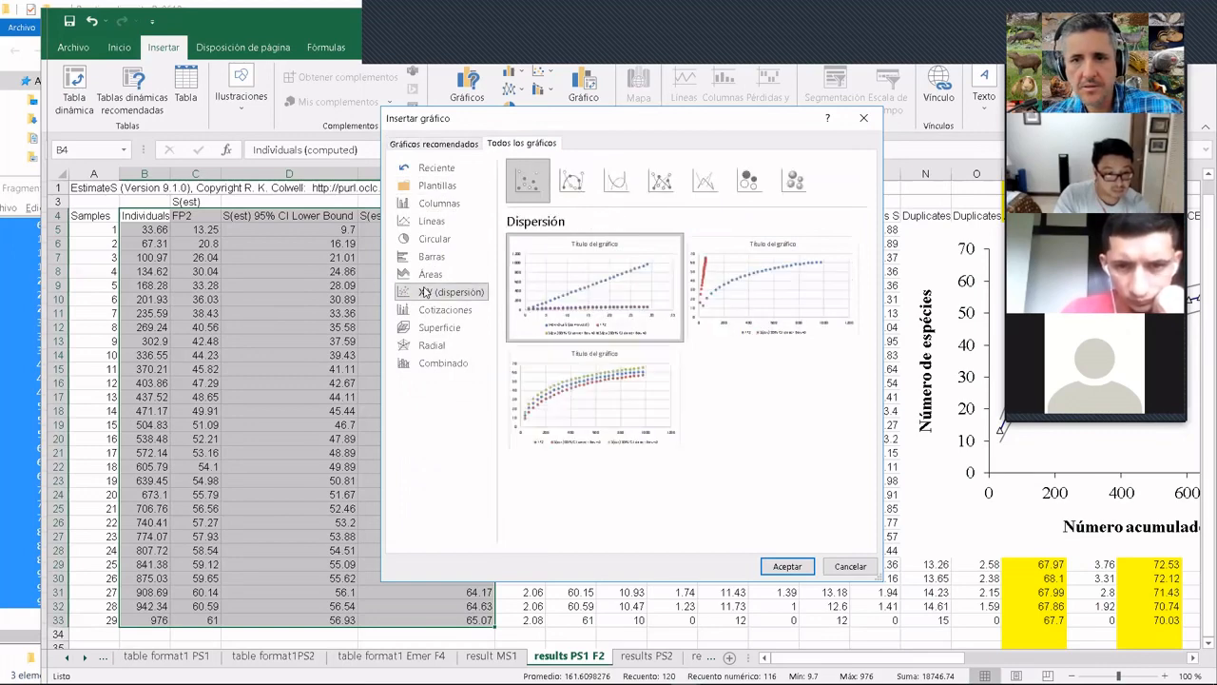
pyautogui.click(426, 222)
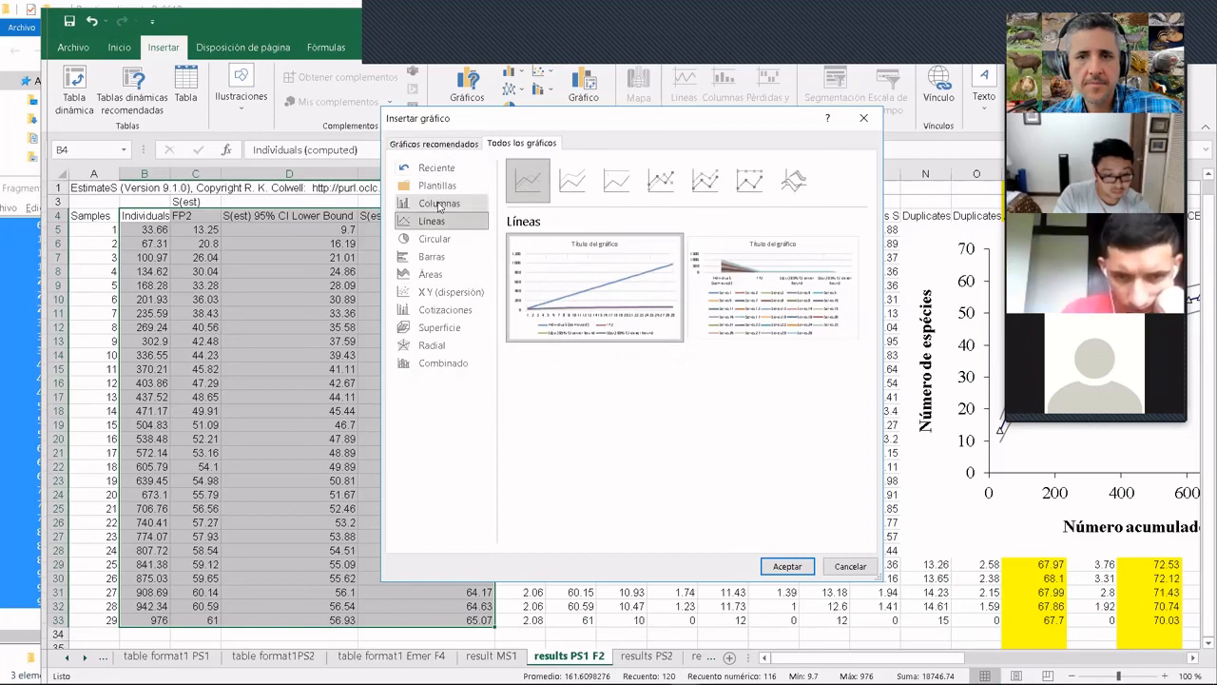
pyautogui.click(439, 204)
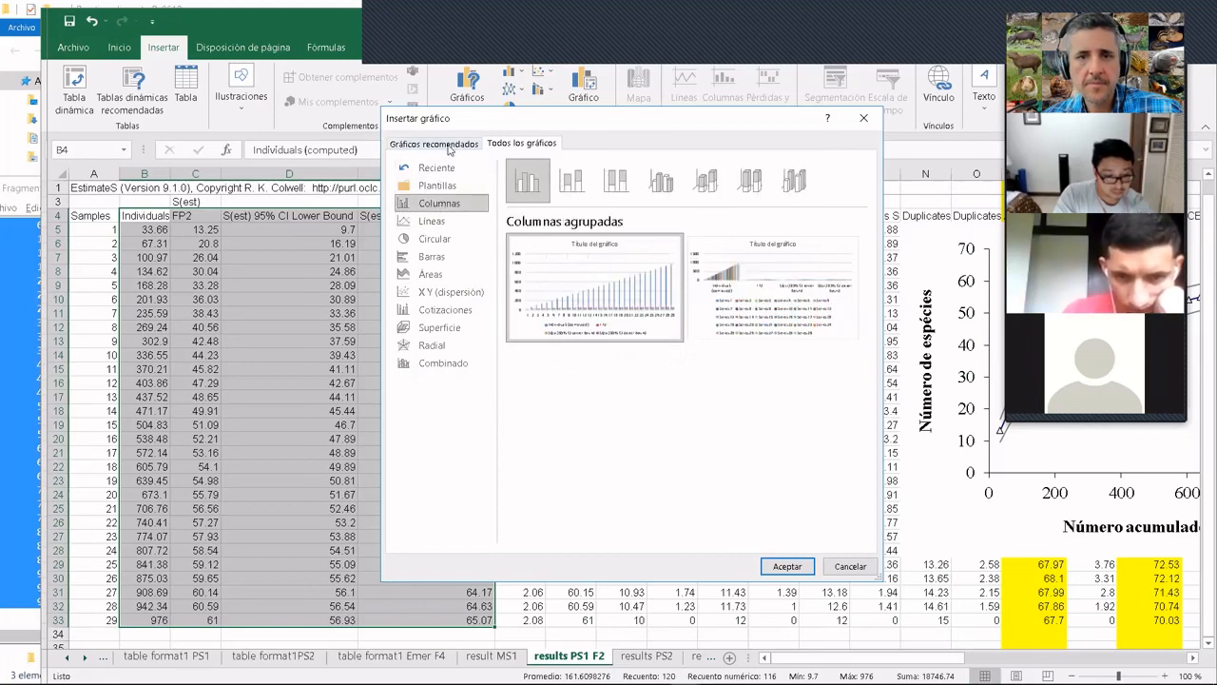
# - Insert the recommended scatter chart plotting S(est) and its lower and upper 95% CI bounds against individuals
pyautogui.click(448, 148)
pyautogui.click(463, 280)
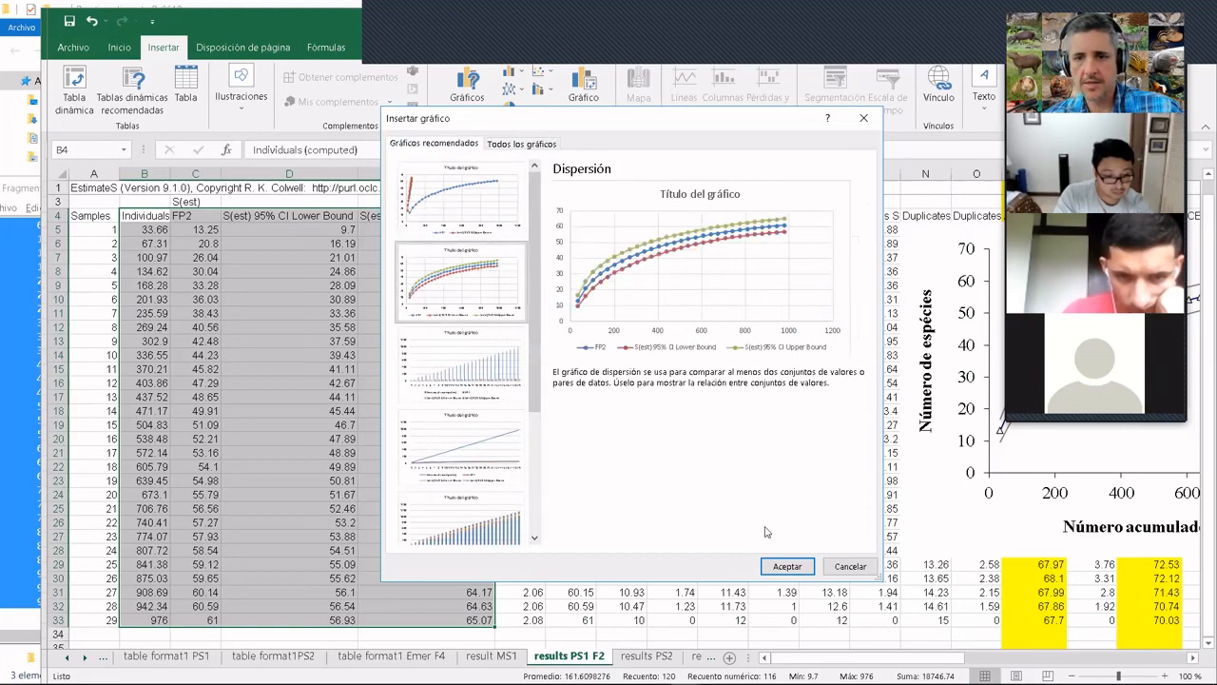
pyautogui.click(783, 566)
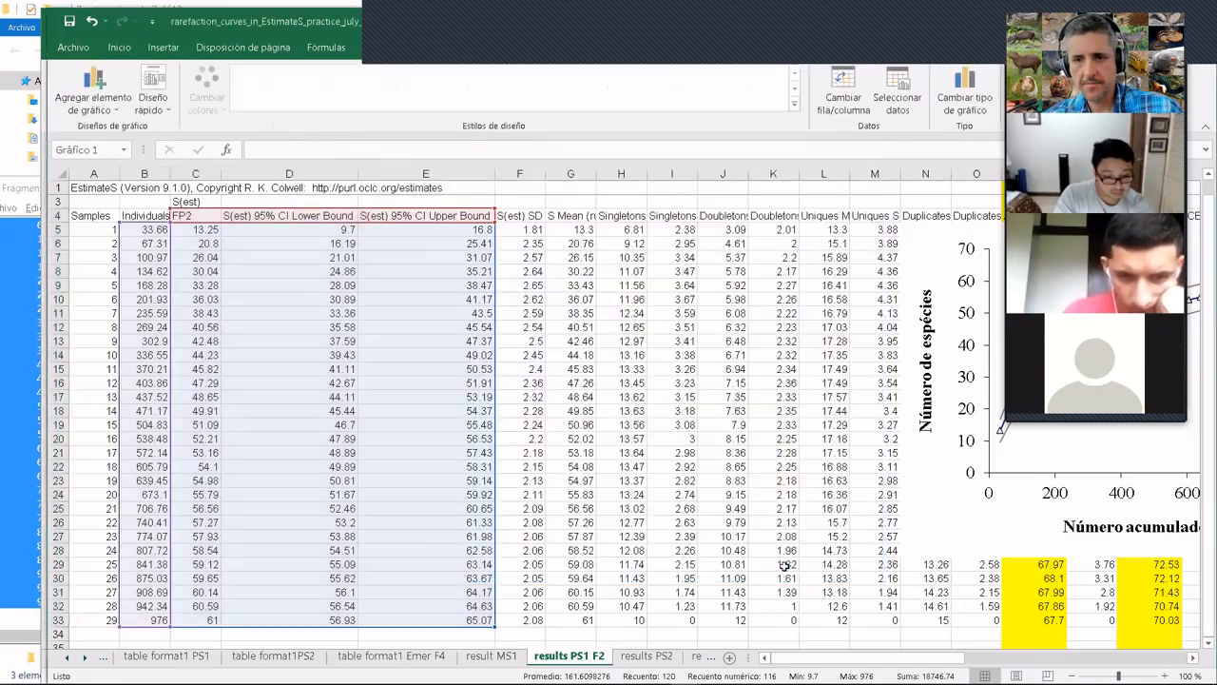
# - Compare the new chart with the existing formatted rarefaction chart further along the sheet
pyautogui.moveTo(837, 660); pyautogui.dragTo(803, 660)
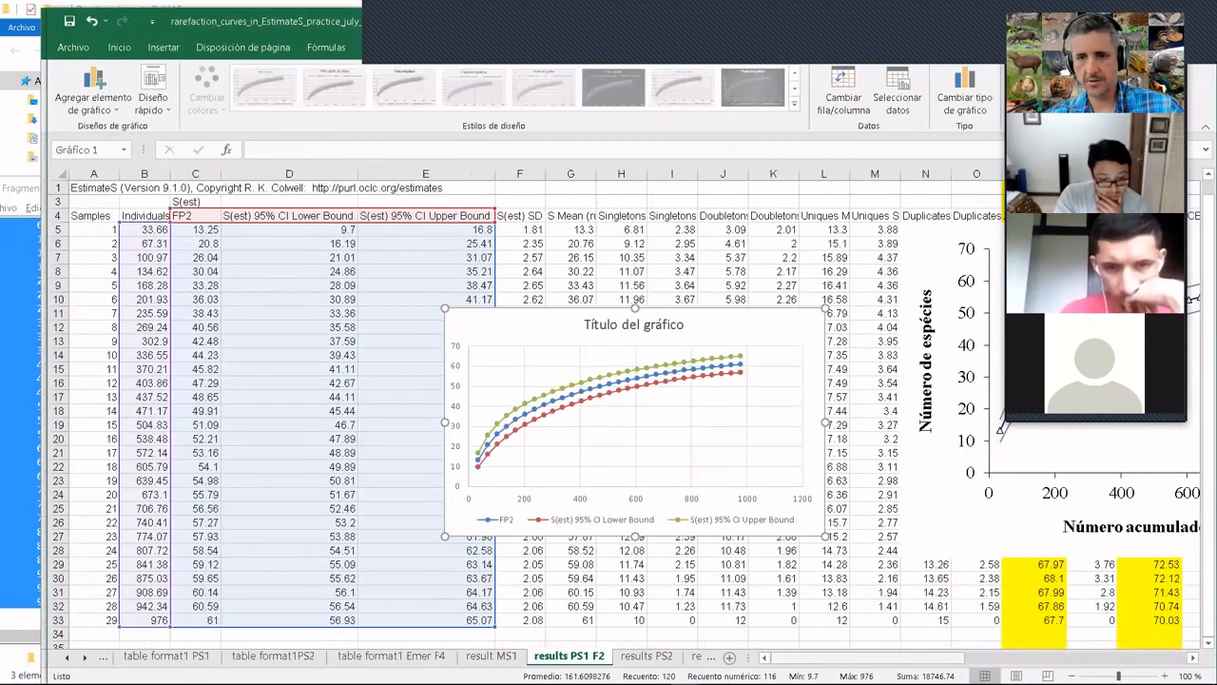
pyautogui.hscroll(5, 647, 370)
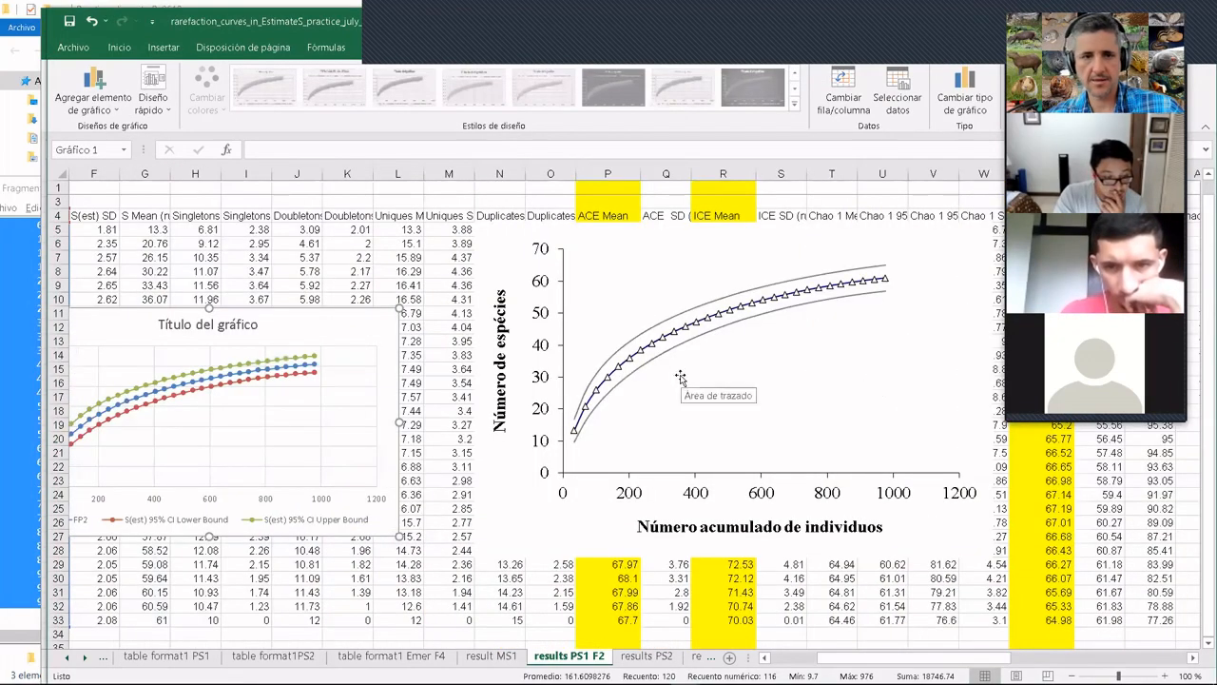
pyautogui.click(681, 377)
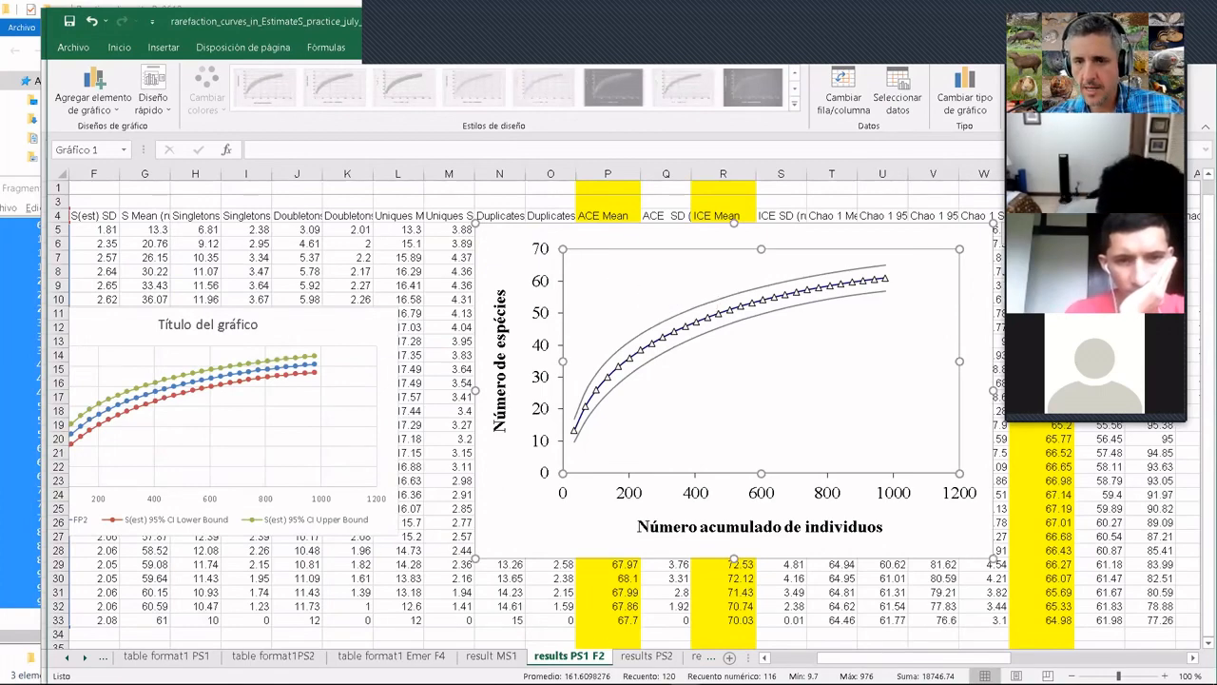
pyautogui.moveTo(903, 657)
pyautogui.mouseDown()
pyautogui.moveTo(879, 657)
pyautogui.moveTo(900, 657)
pyautogui.mouseUp()
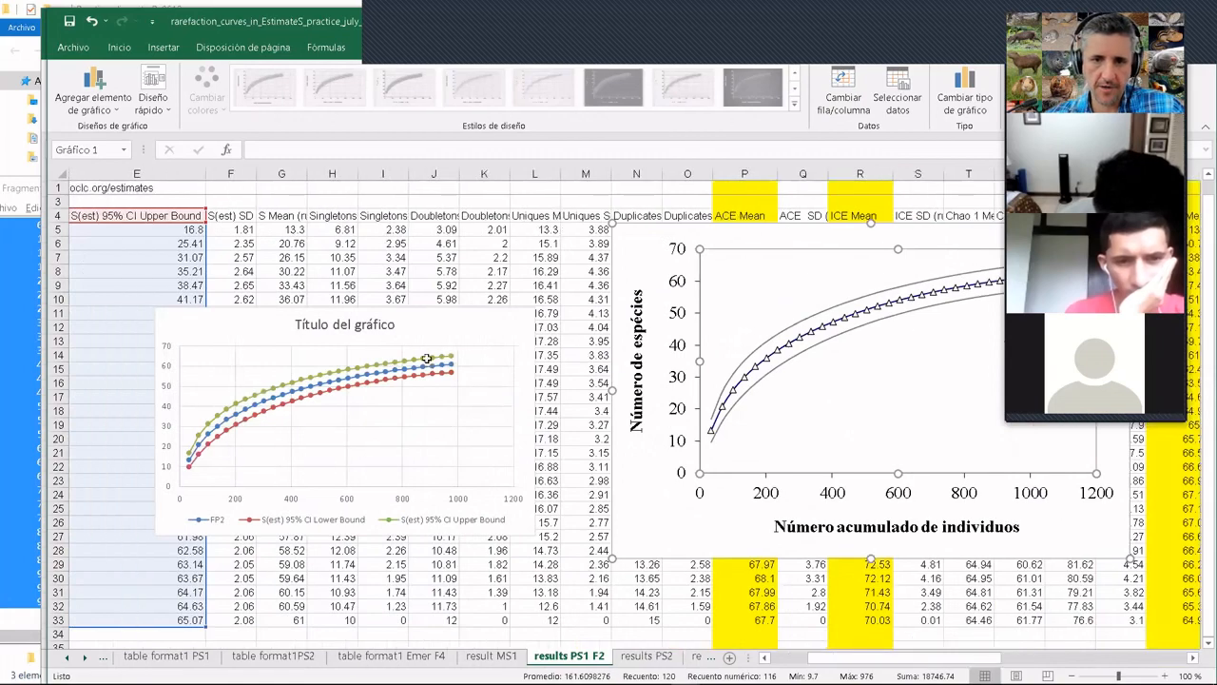
# - Enlarge the new scatter chart so its three curves are easier to select
pyautogui.click(427, 358)
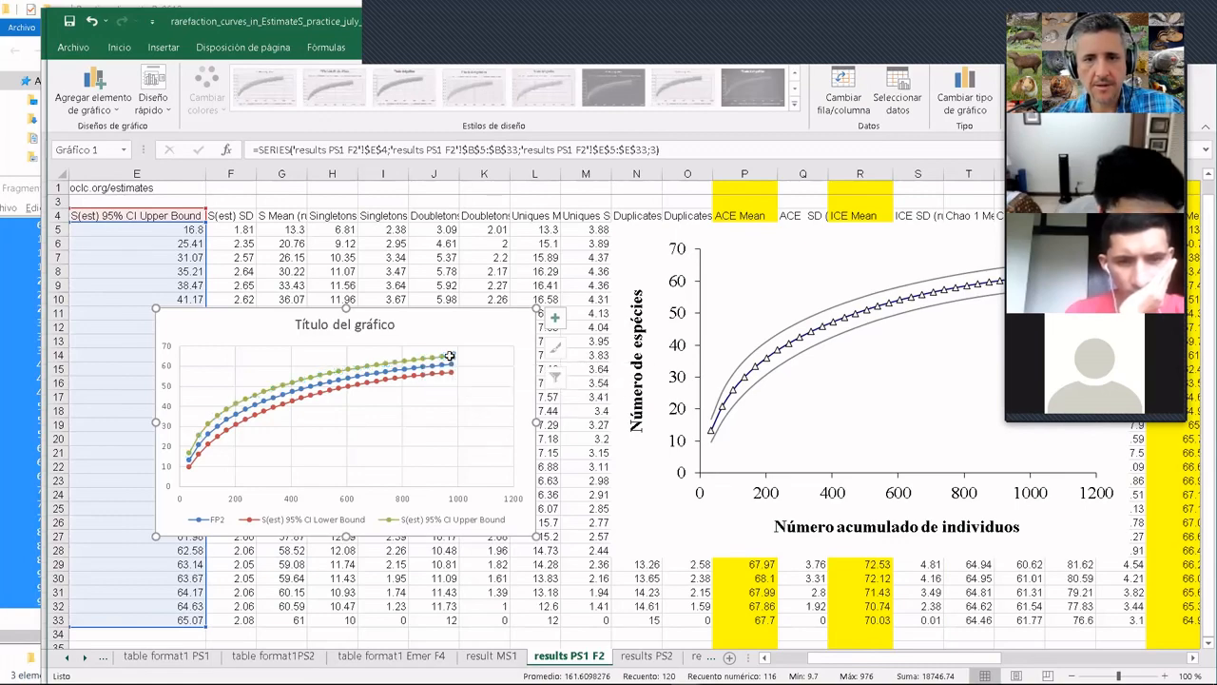
pyautogui.click(449, 356)
pyautogui.press('Left')
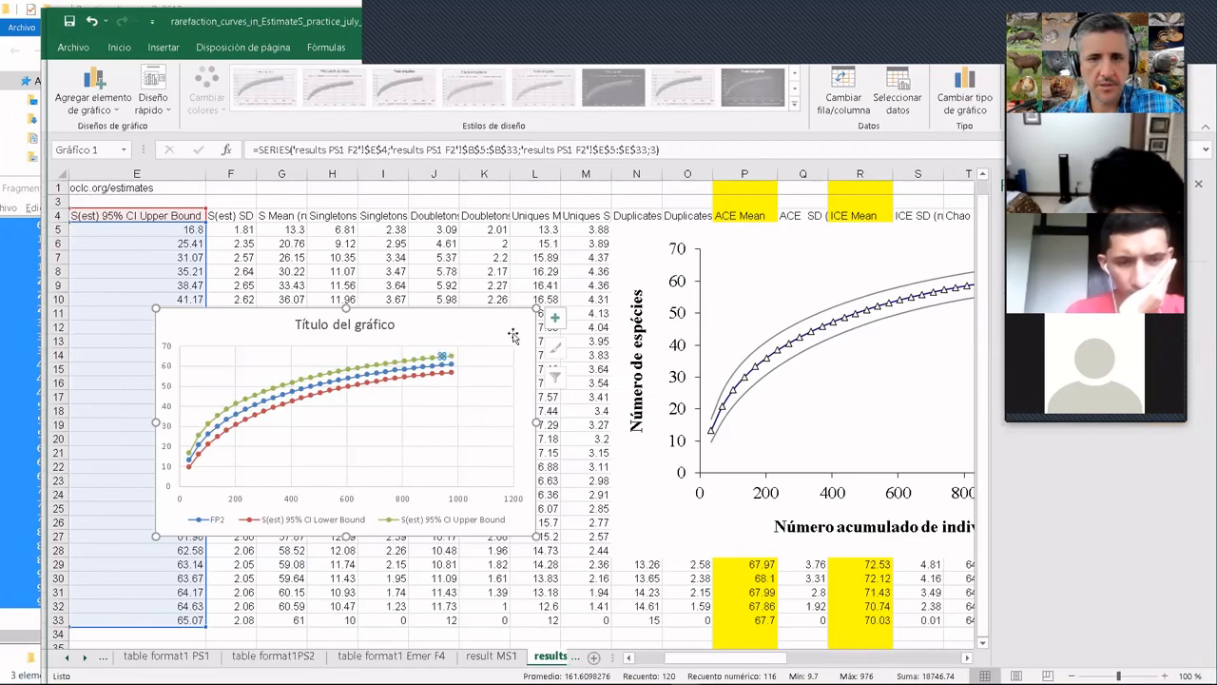
pyautogui.moveTo(535, 535); pyautogui.dragTo(591, 577)
pyautogui.click(474, 249)
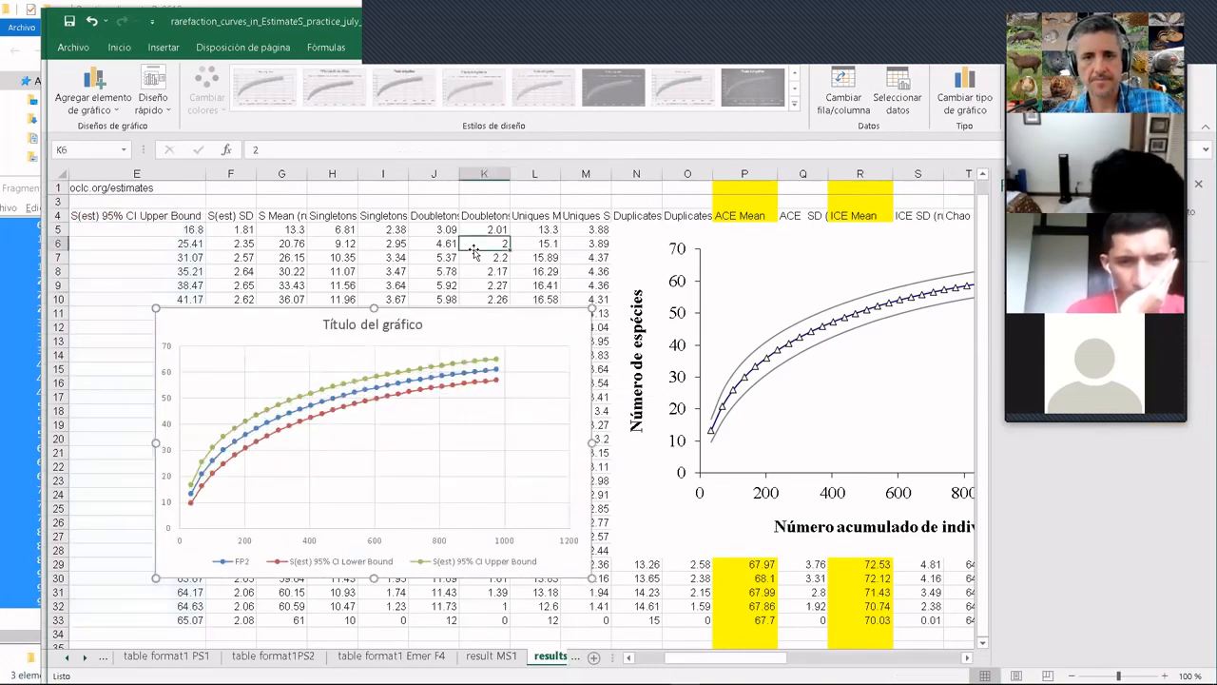
# - Move the new chart up to the header row and open the format options of its S(est) 95% CI Upper Bound series
pyautogui.click(497, 361)
pyautogui.rightClick(497, 362)
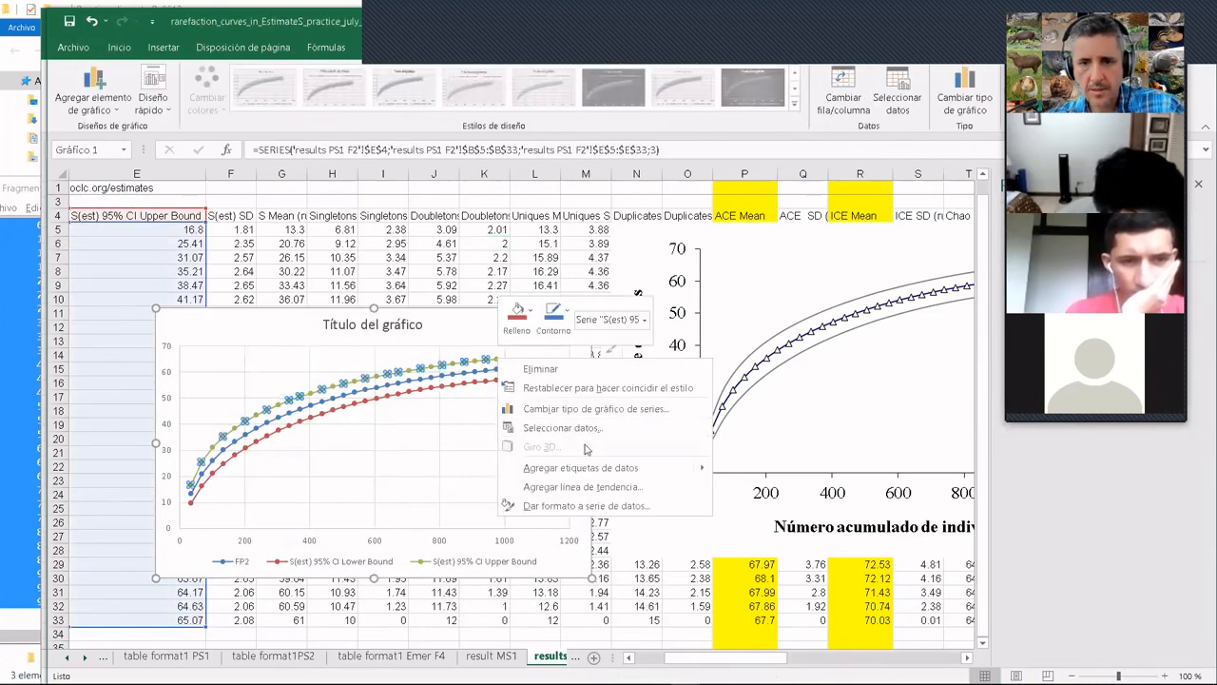
pyautogui.click(635, 506)
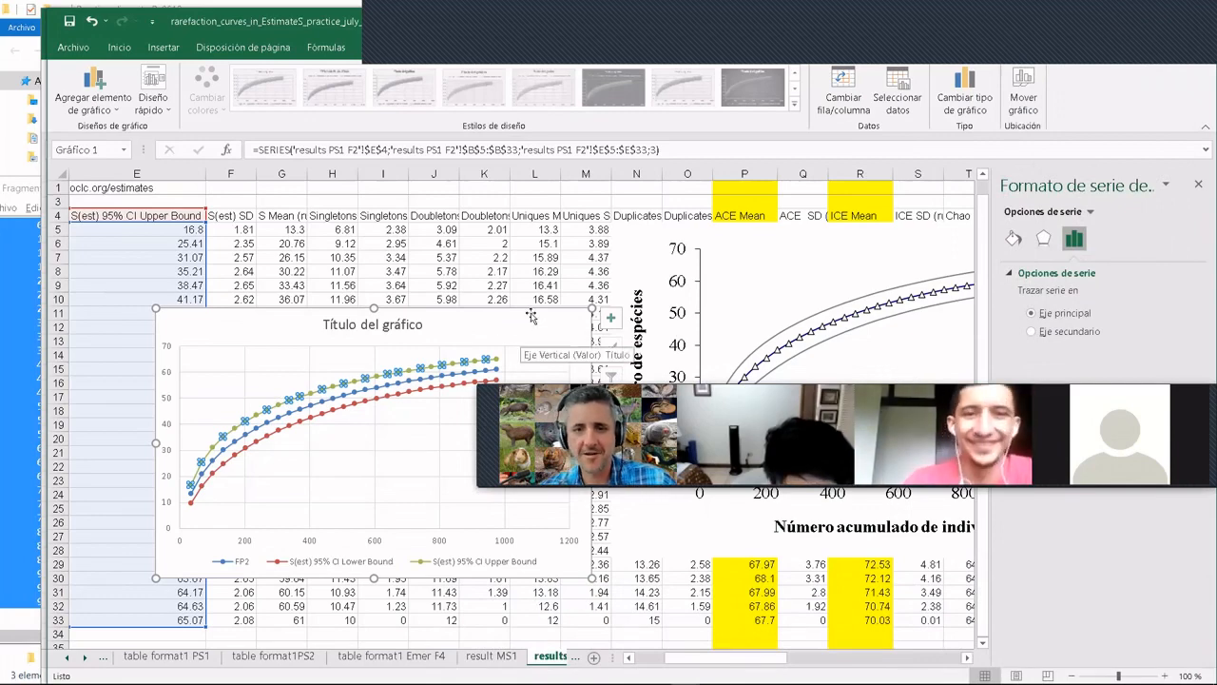
pyautogui.moveTo(543, 330); pyautogui.dragTo(524, 215)
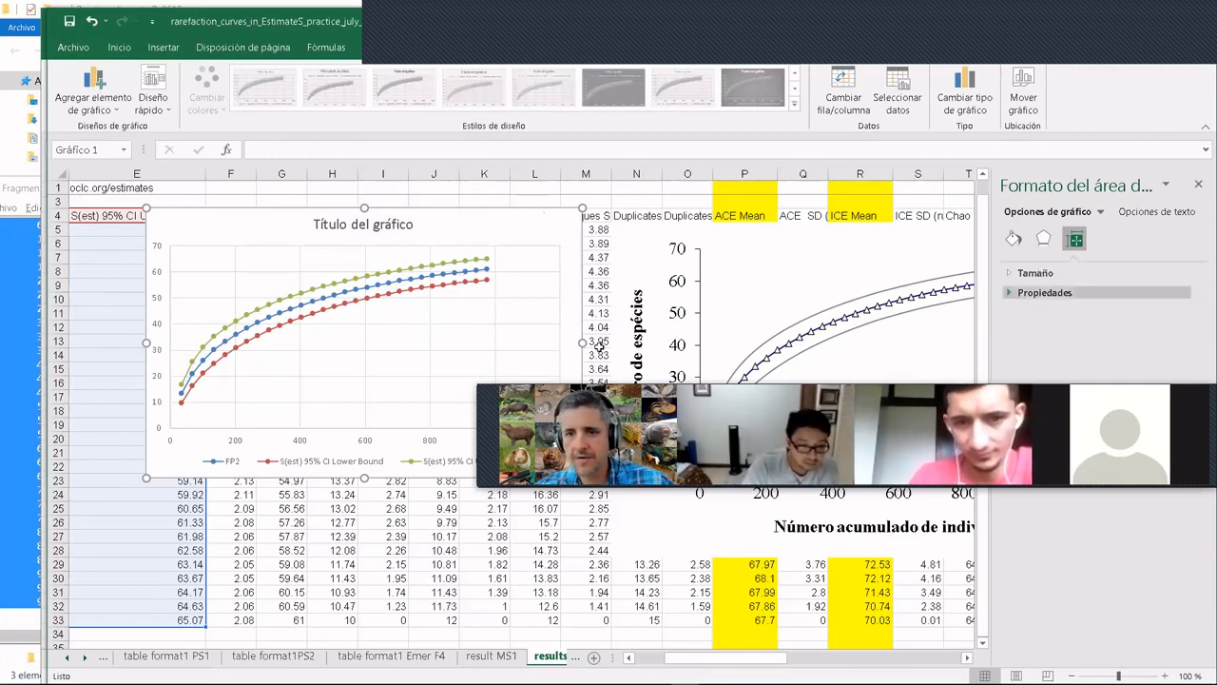
pyautogui.click(831, 311)
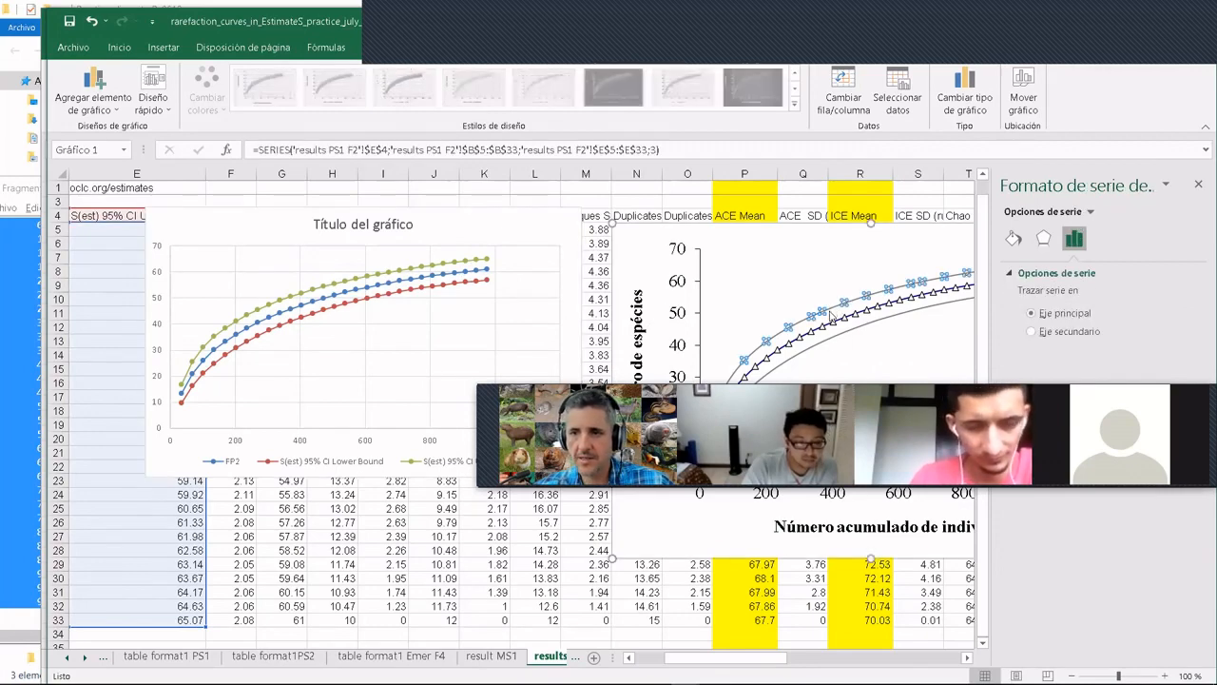
pyautogui.click(433, 265)
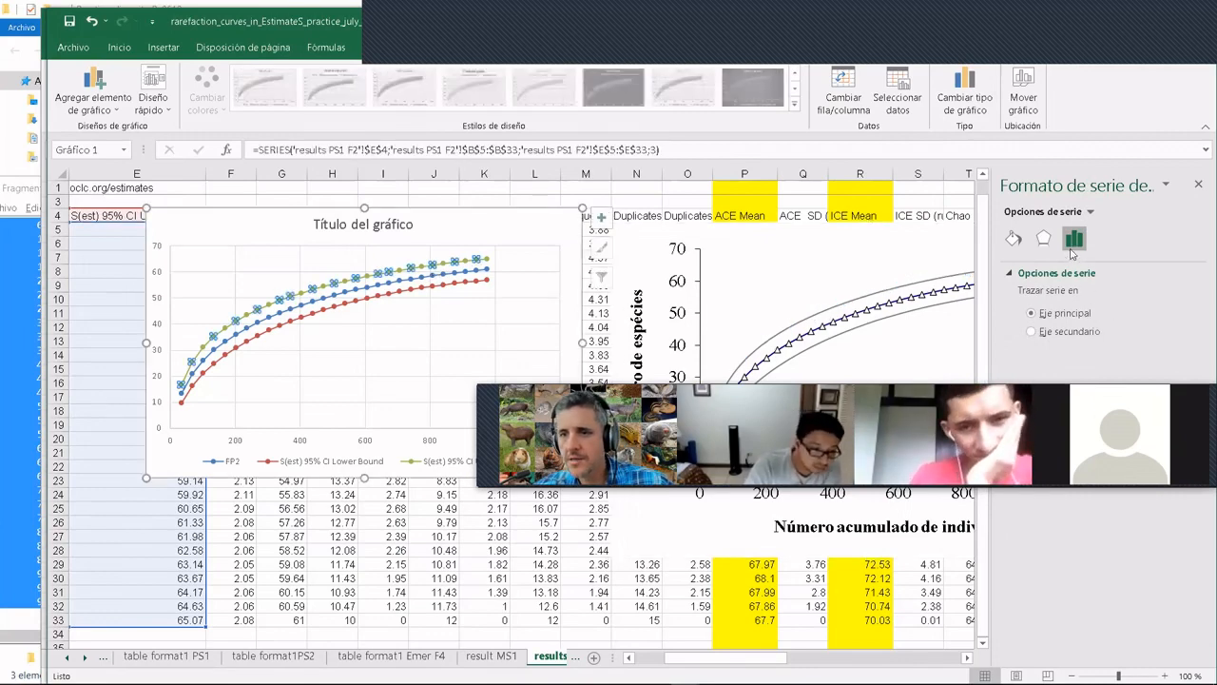
# - Remove the marker border and marker fill from the S(est) 95% CI Upper Bound series
pyautogui.click(1013, 240)
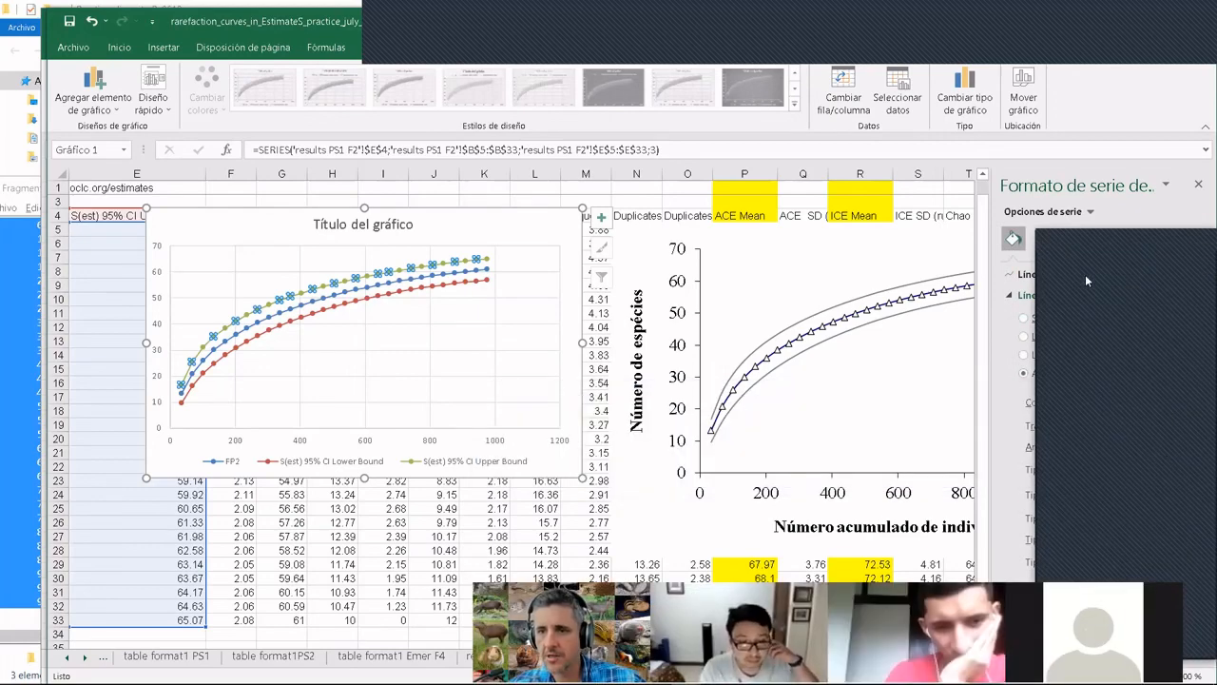
pyautogui.click(1085, 274)
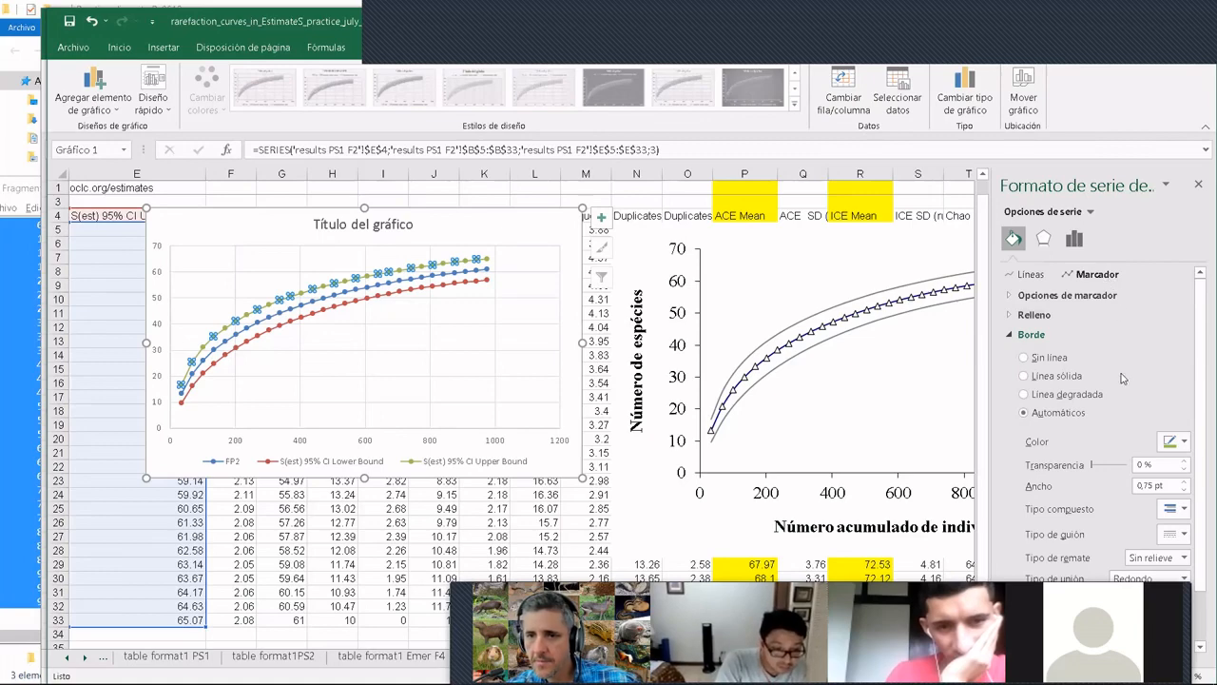
pyautogui.click(1050, 357)
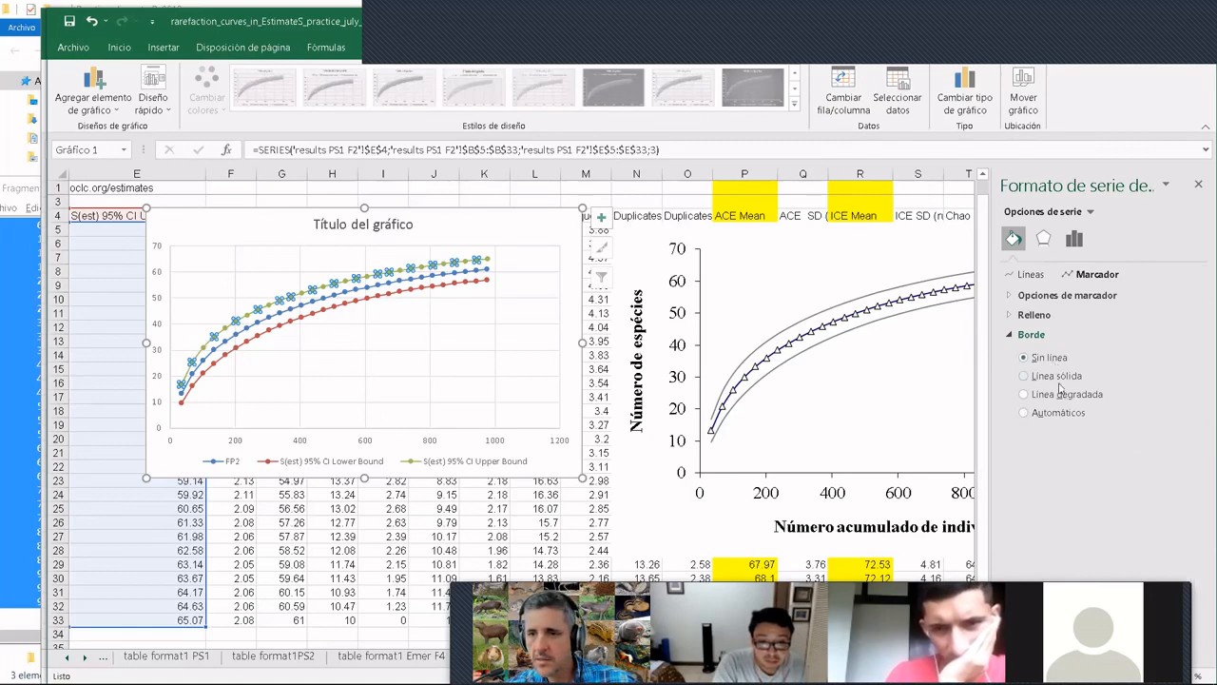
pyautogui.click(1035, 317)
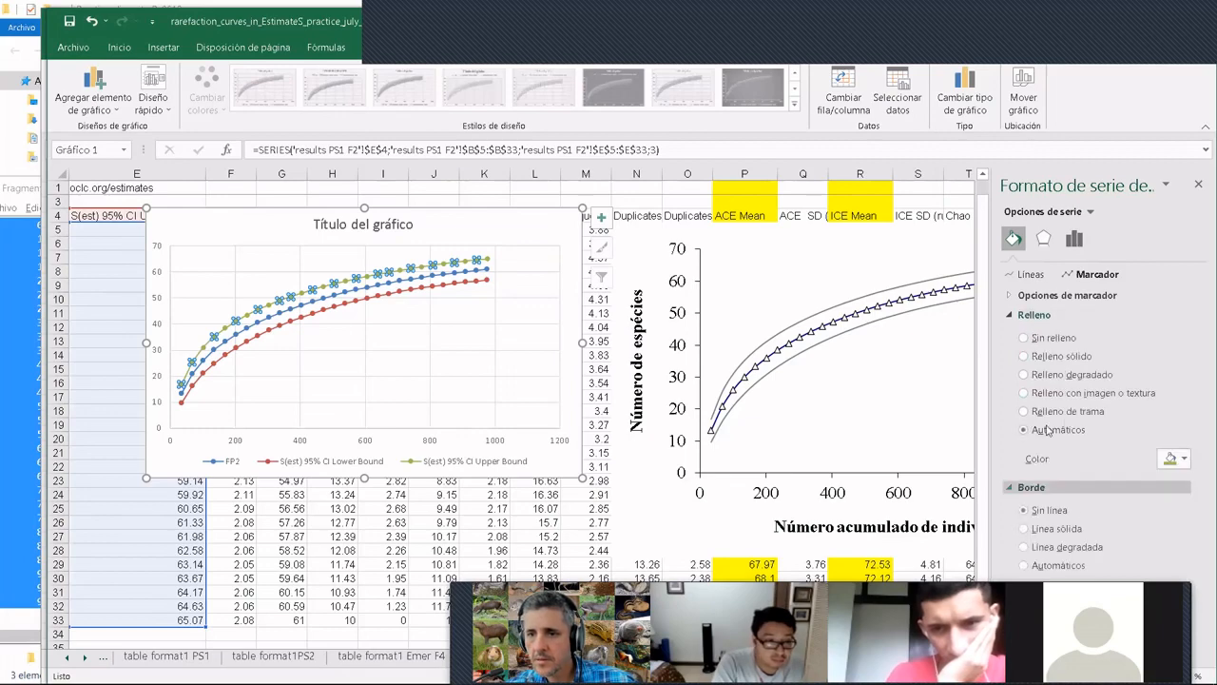
pyautogui.click(1025, 339)
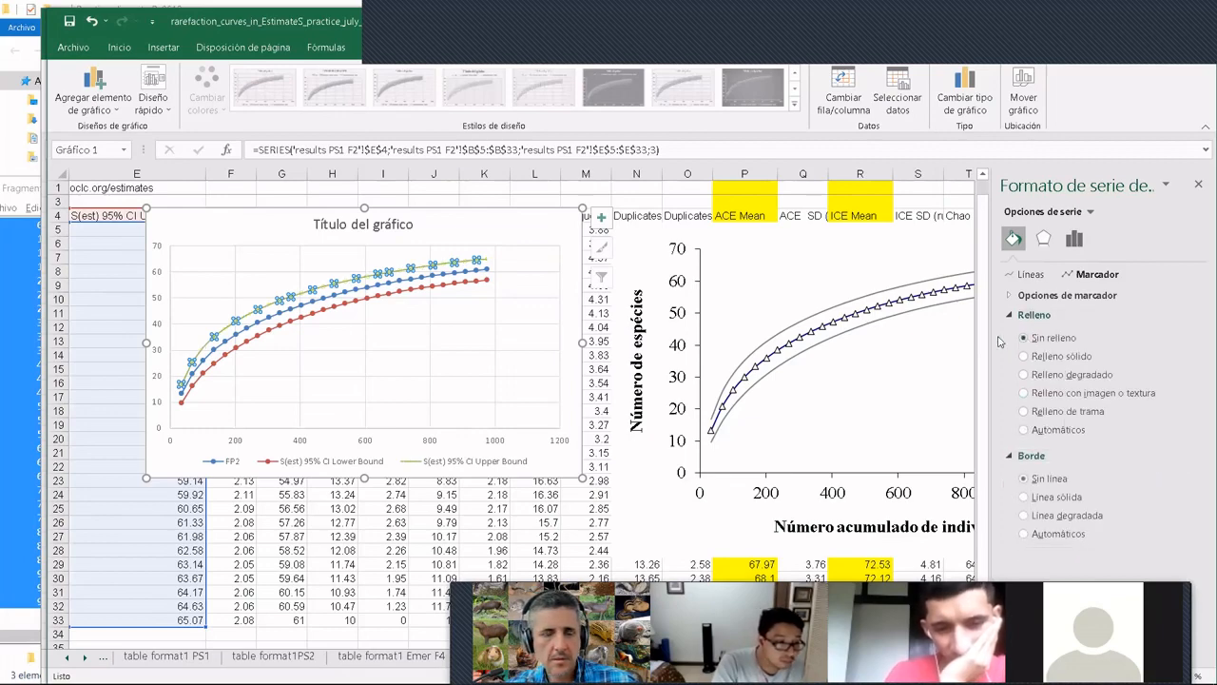
pyautogui.click(467, 304)
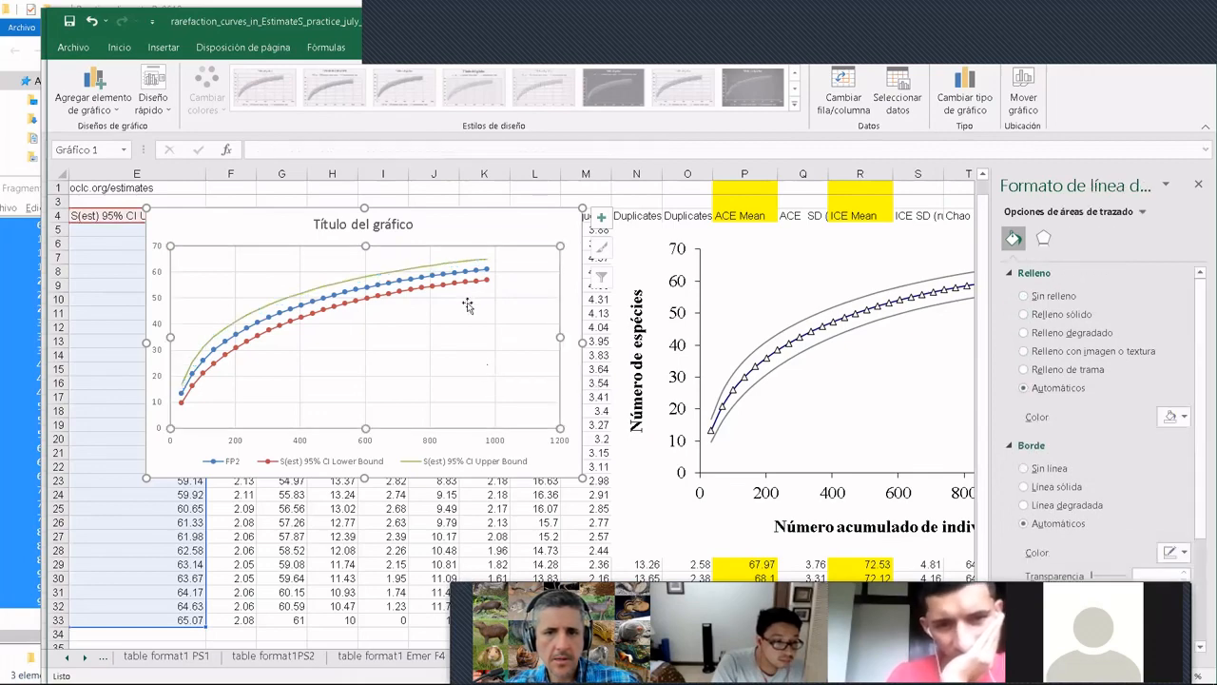
# - Color the S(est) 95% CI Upper Bound line grey
pyautogui.click(484, 280)
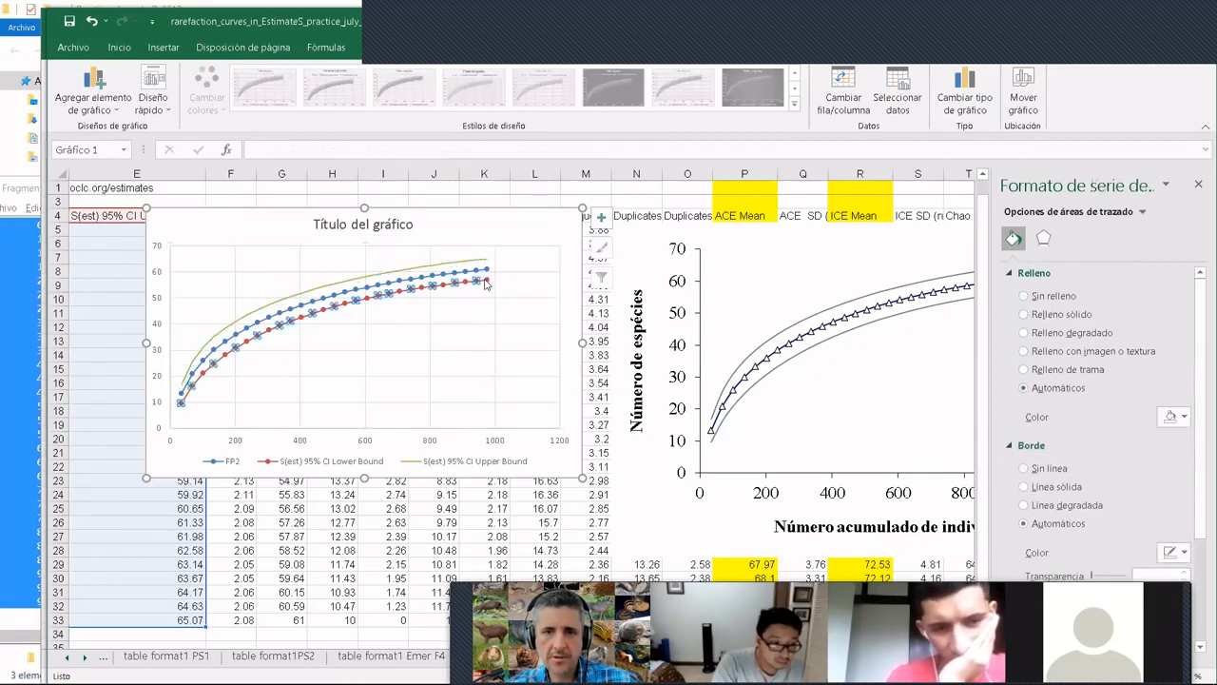
pyautogui.click(480, 263)
pyautogui.click(480, 260)
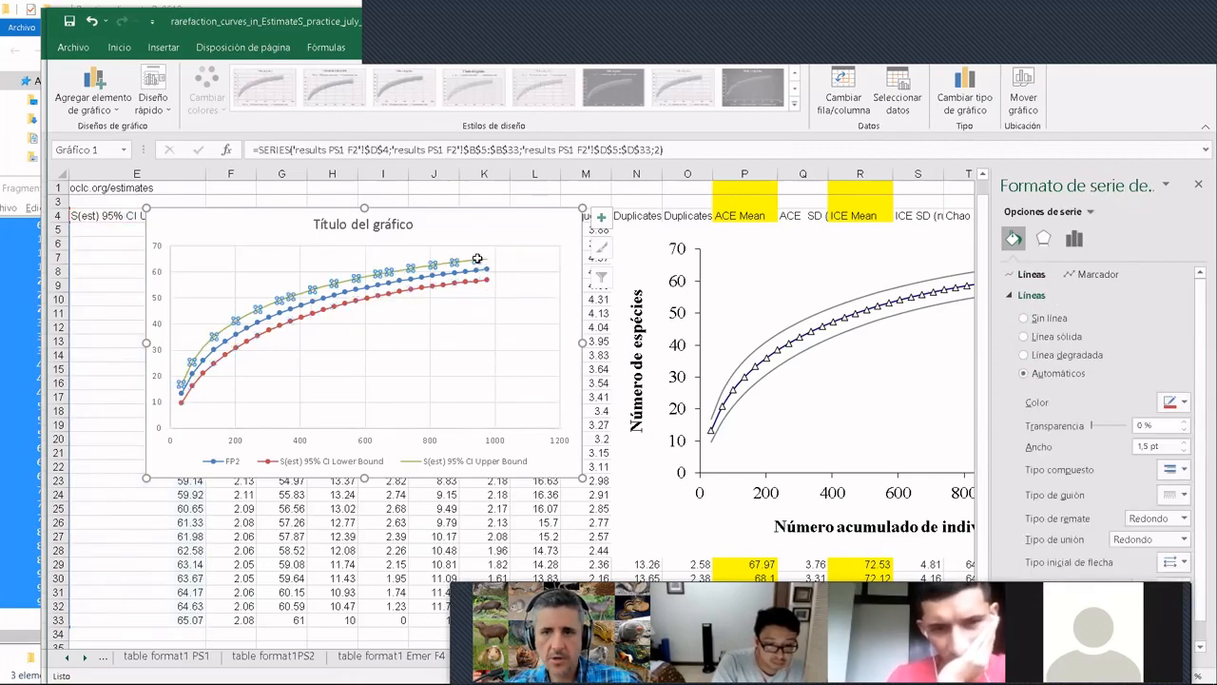
pyautogui.click(1186, 404)
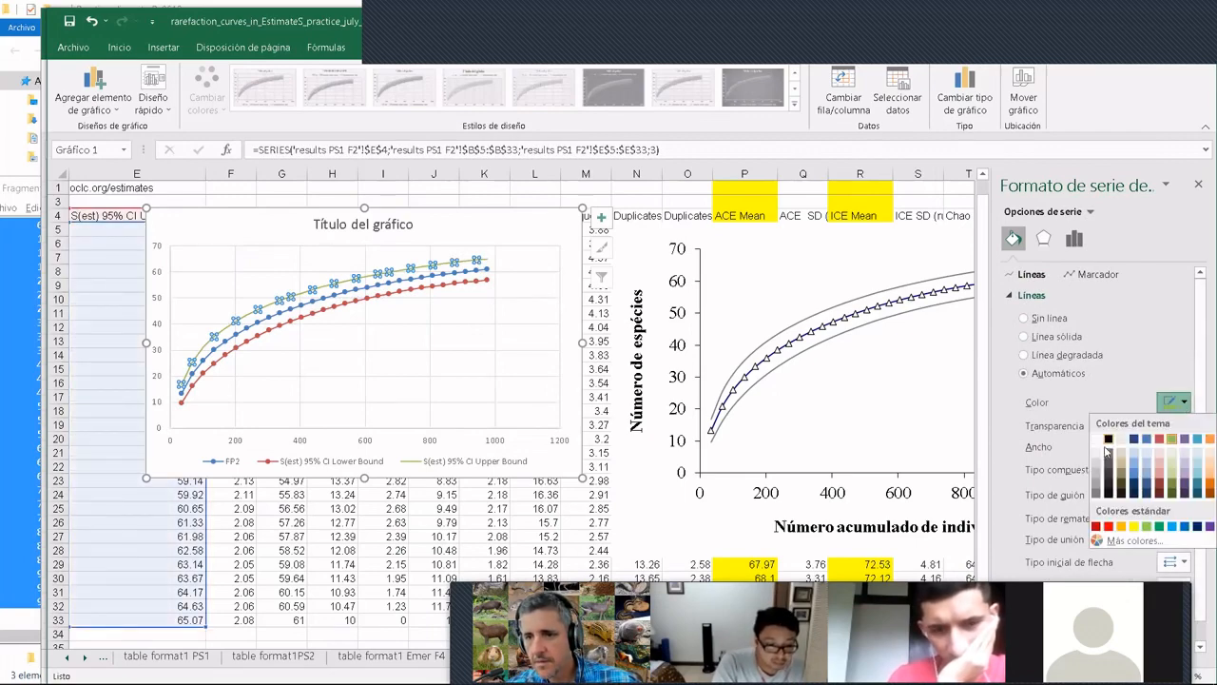
pyautogui.click(1100, 475)
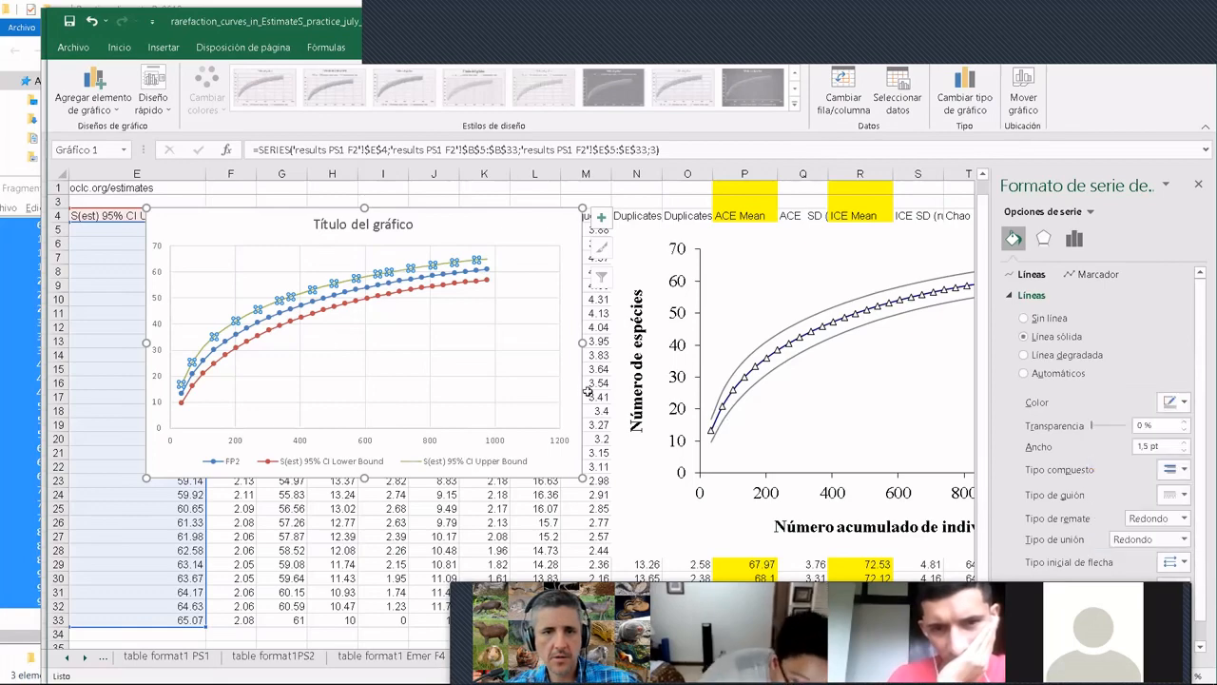
pyautogui.click(521, 371)
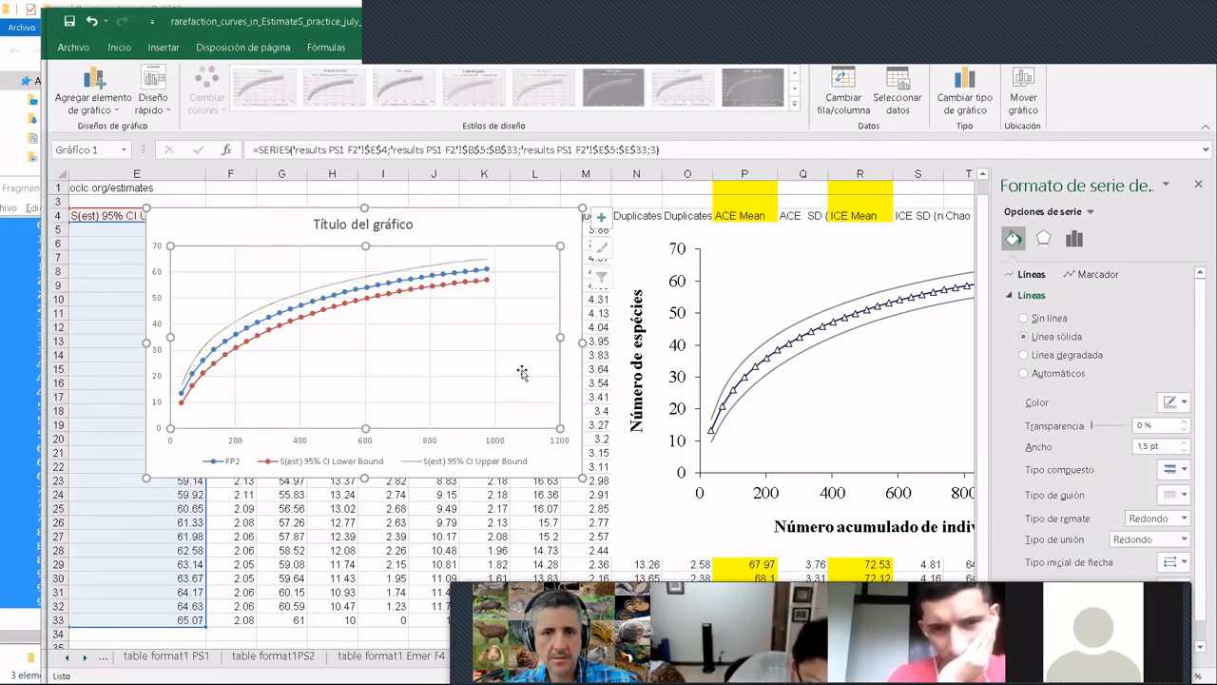
# - Set the S(est) 95% CI Lower Bound series to a solid line
pyautogui.click(488, 282)
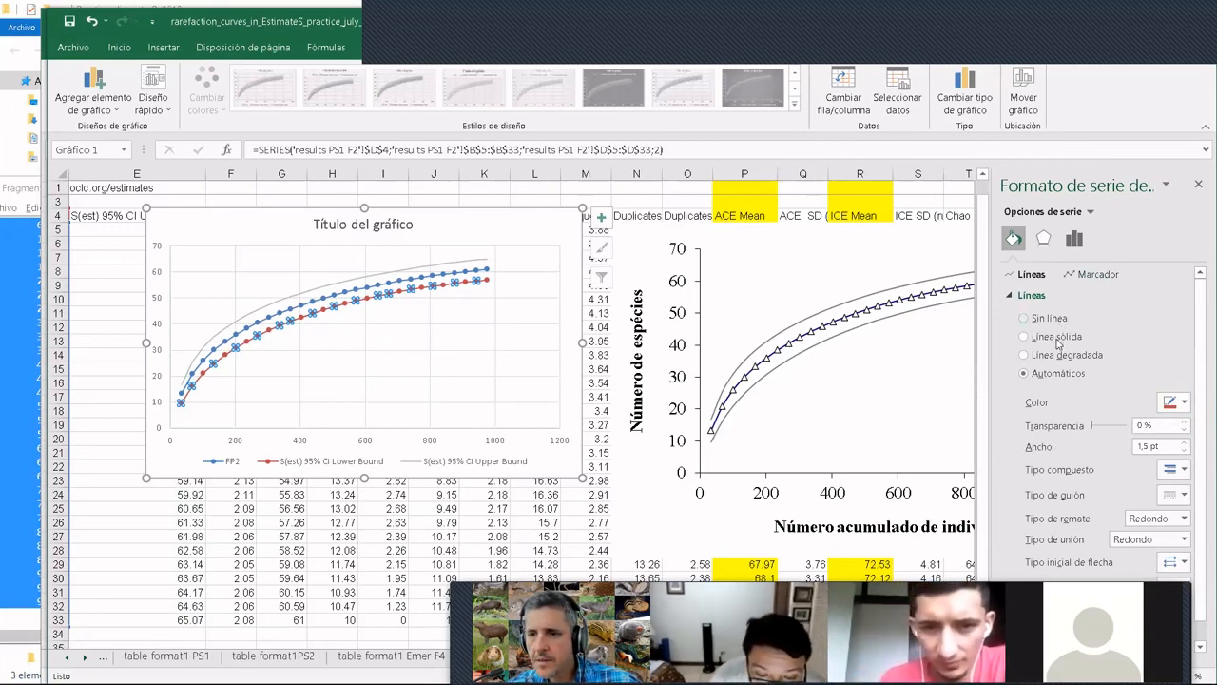
pyautogui.click(1023, 319)
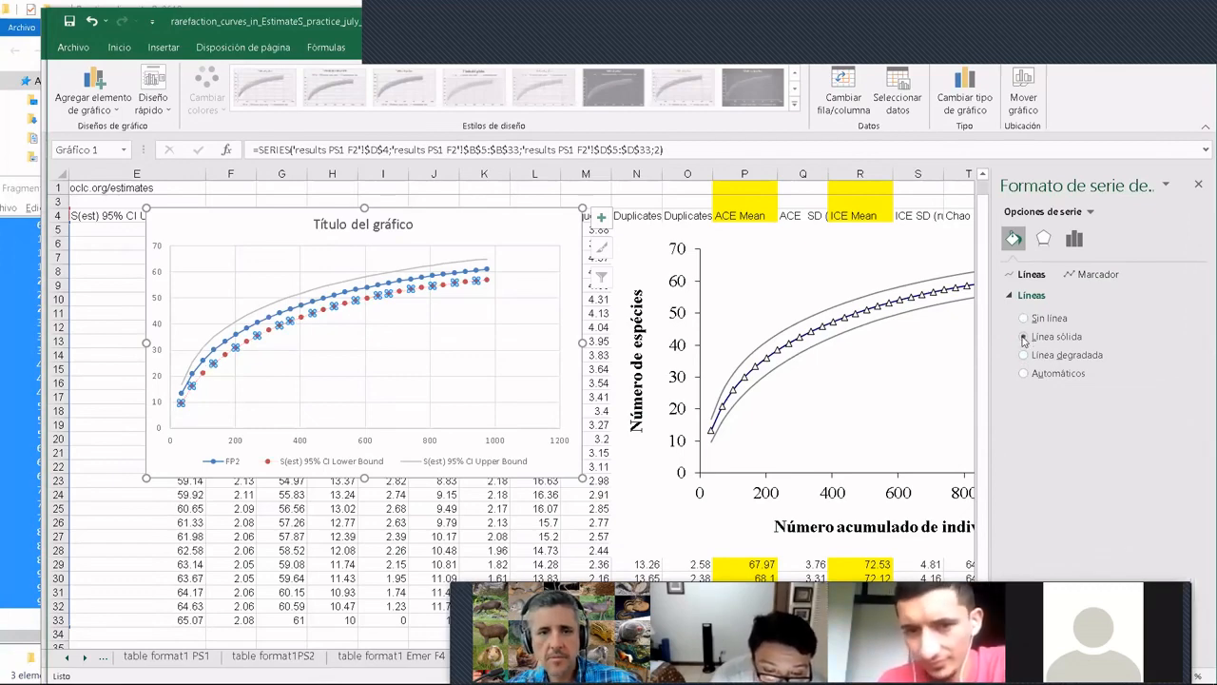
pyautogui.click(1024, 336)
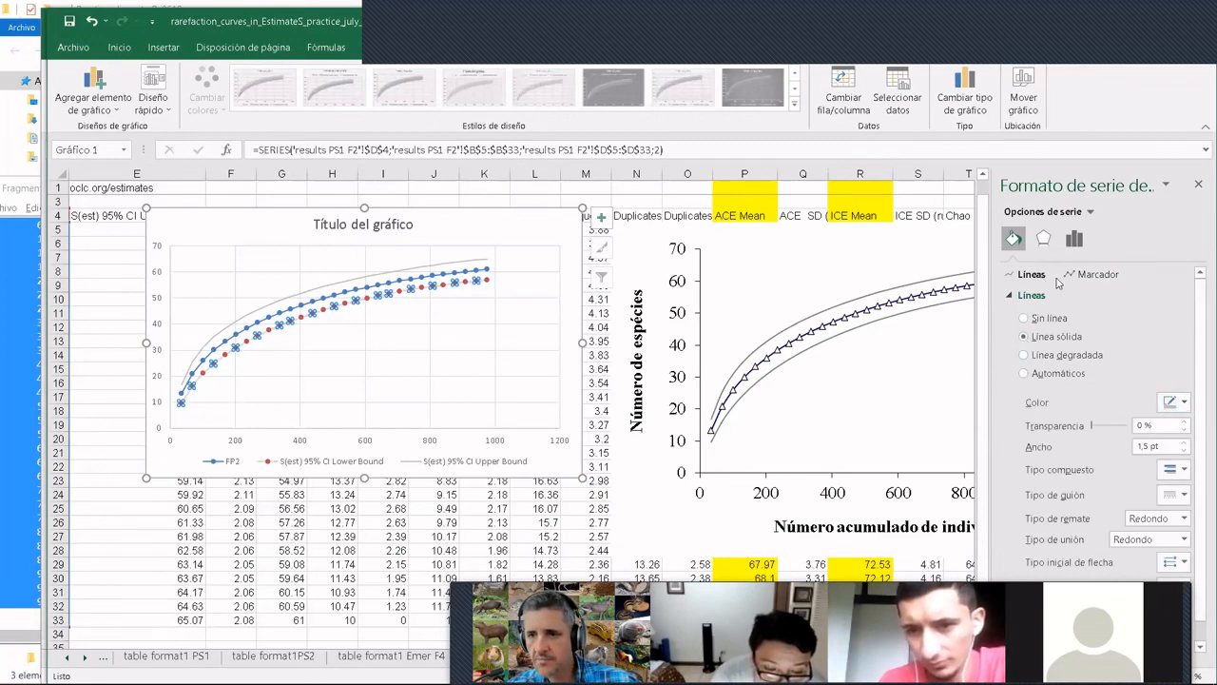
# - Hide the S(est) 95% CI Lower Bound markers by removing their fill and making their border white
pyautogui.click(1089, 276)
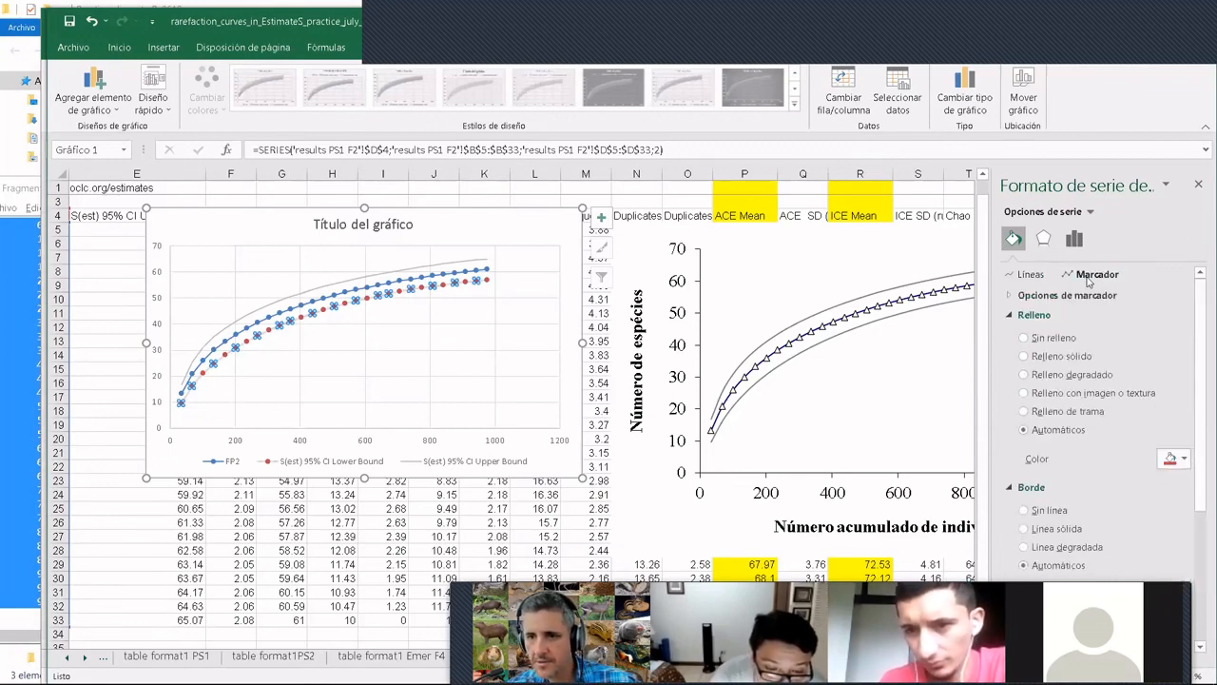
pyautogui.click(1051, 340)
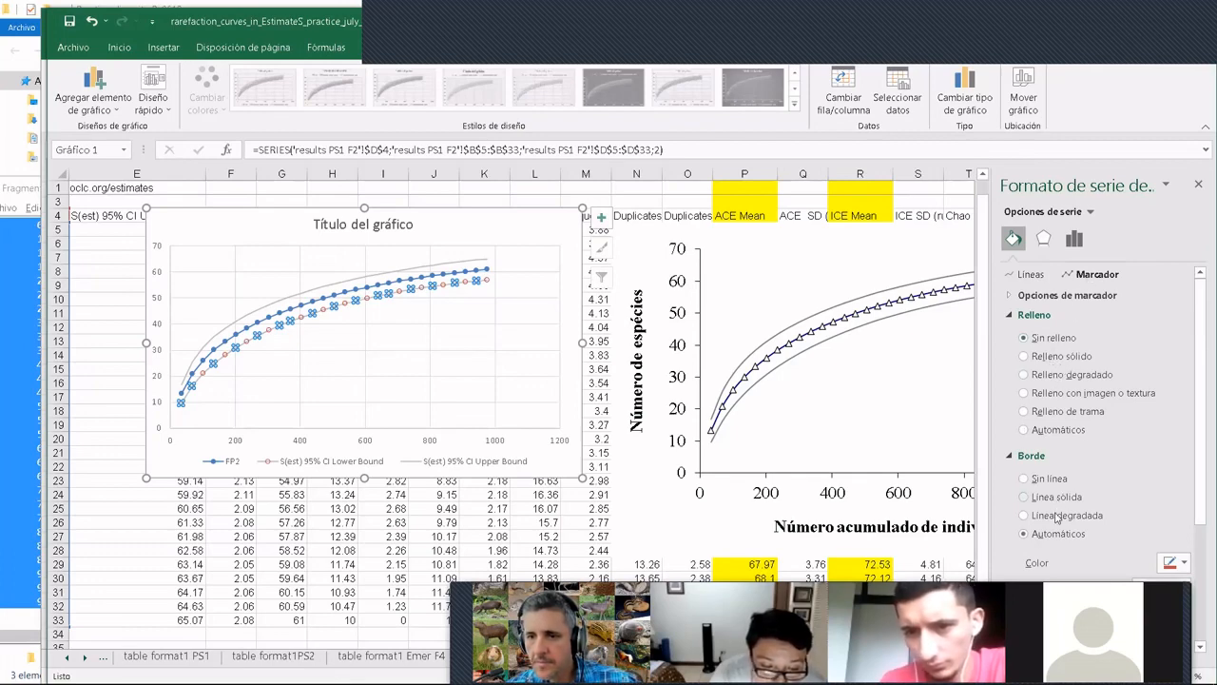
pyautogui.scroll(-3, 1200, 494)
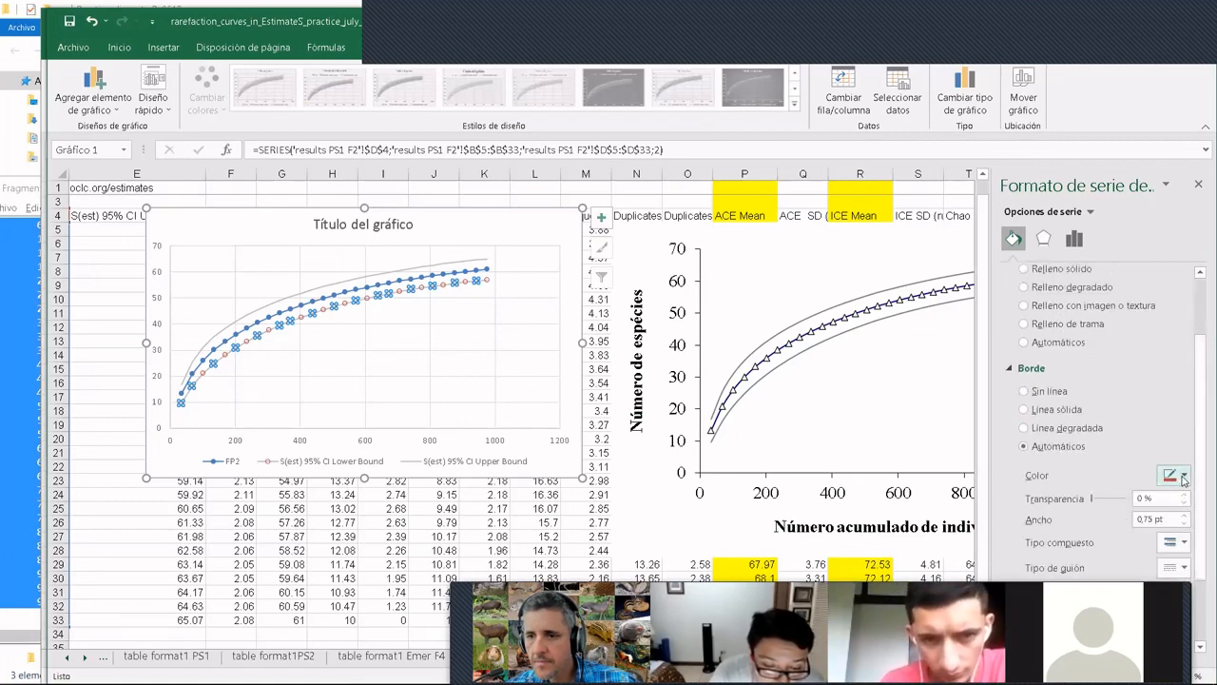
pyautogui.click(1183, 477)
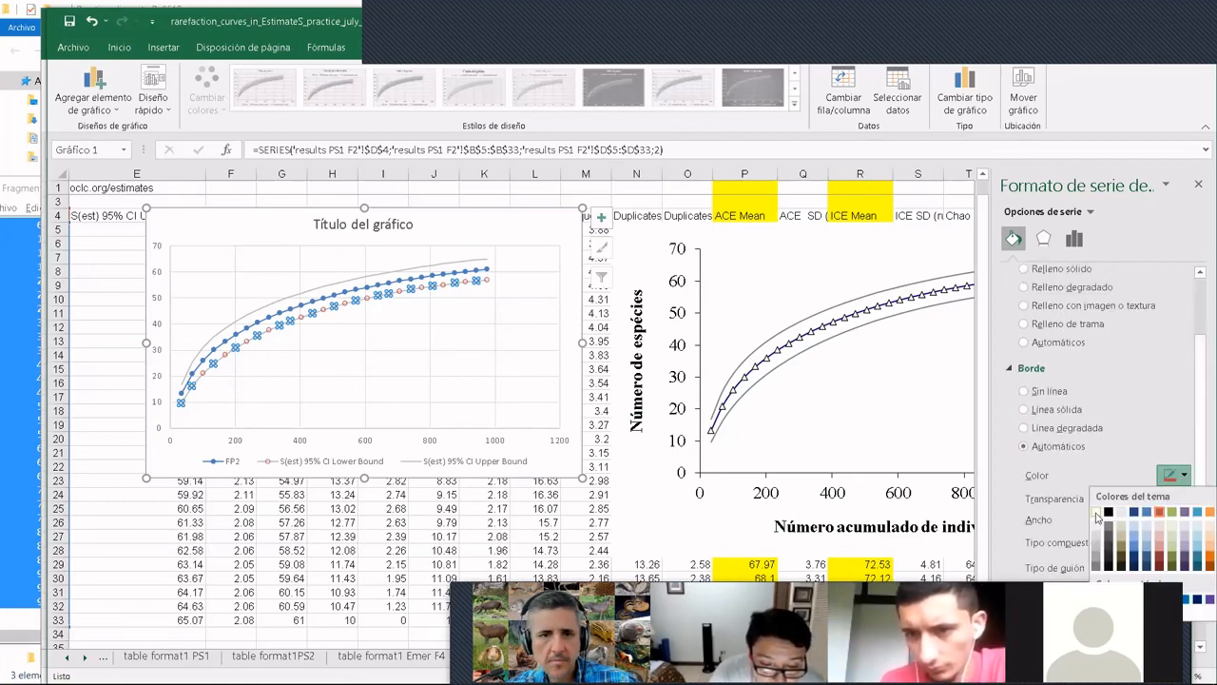
pyautogui.click(1096, 513)
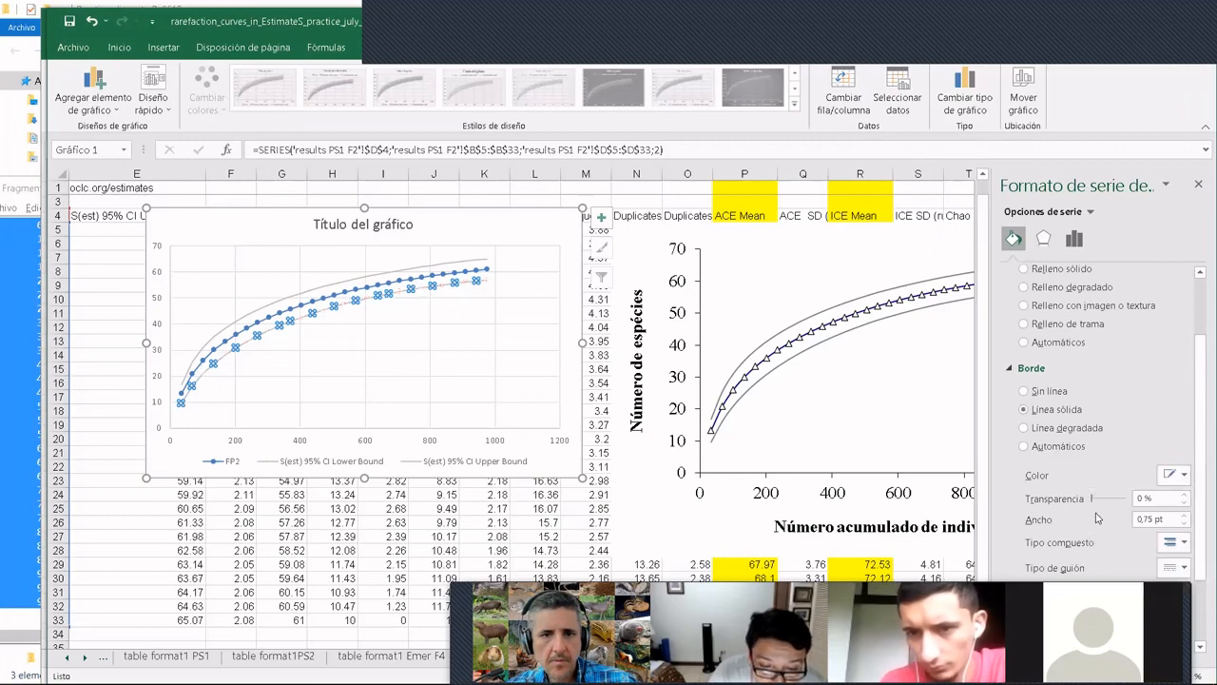
pyautogui.click(492, 396)
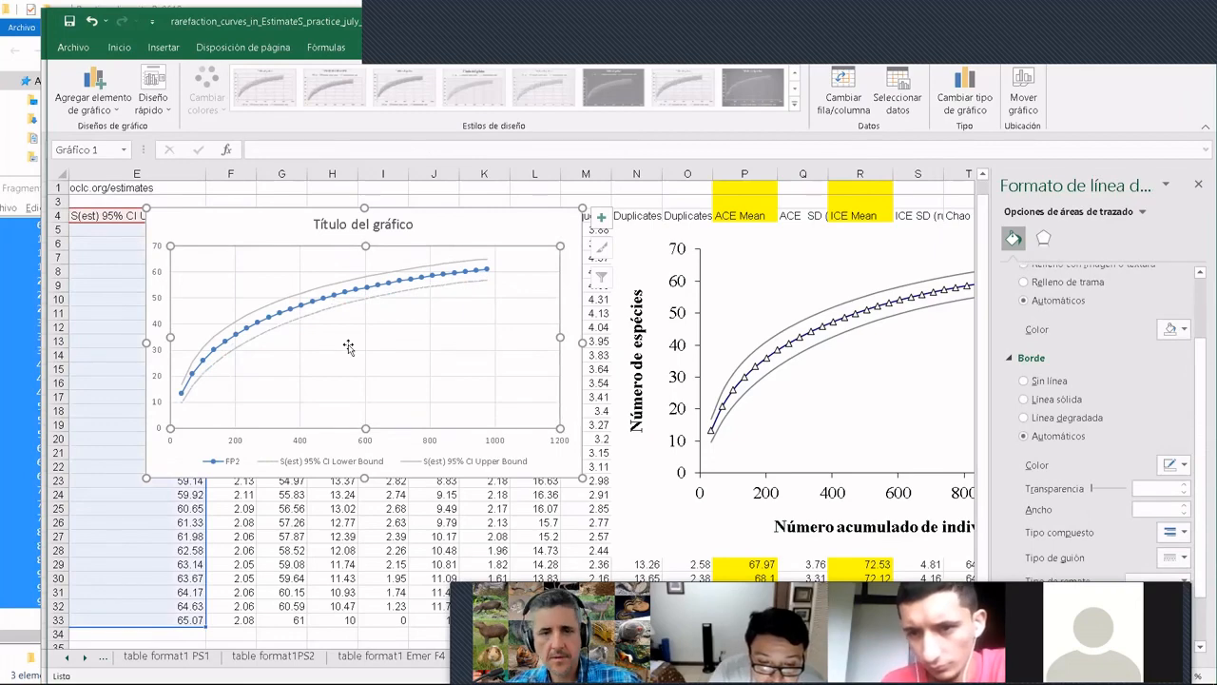
# - Close the format options and enlarge the new chart slightly
pyautogui.moveTo(424, 280)
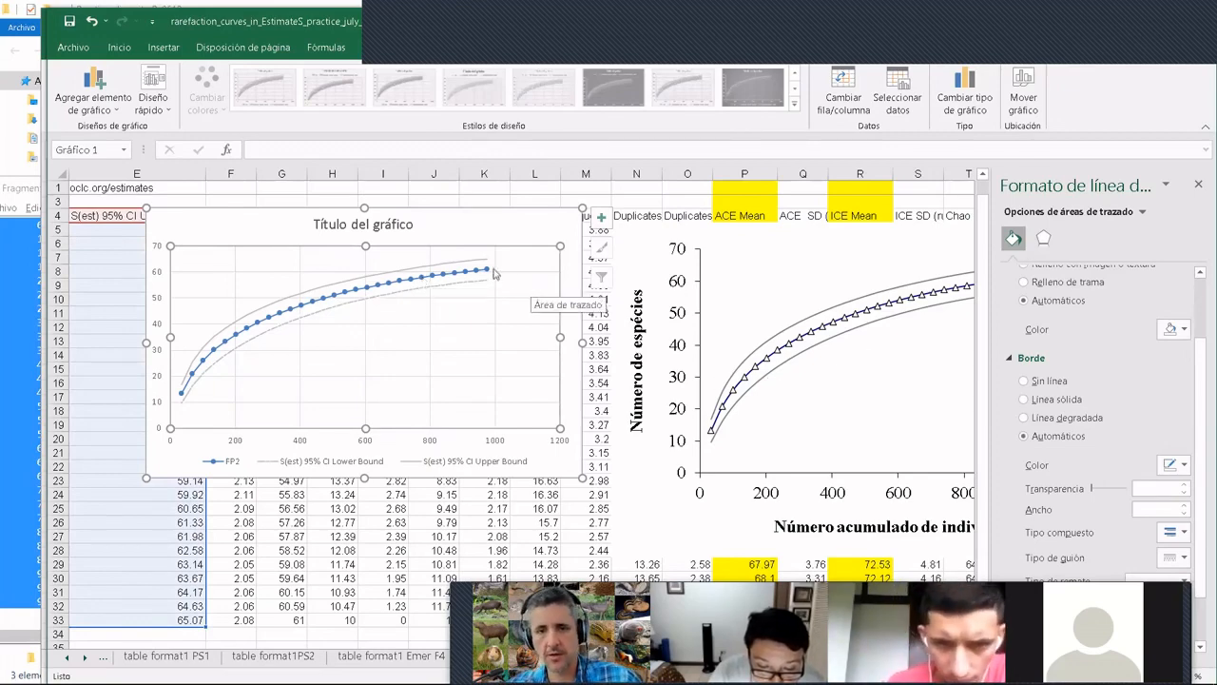
pyautogui.click(1197, 186)
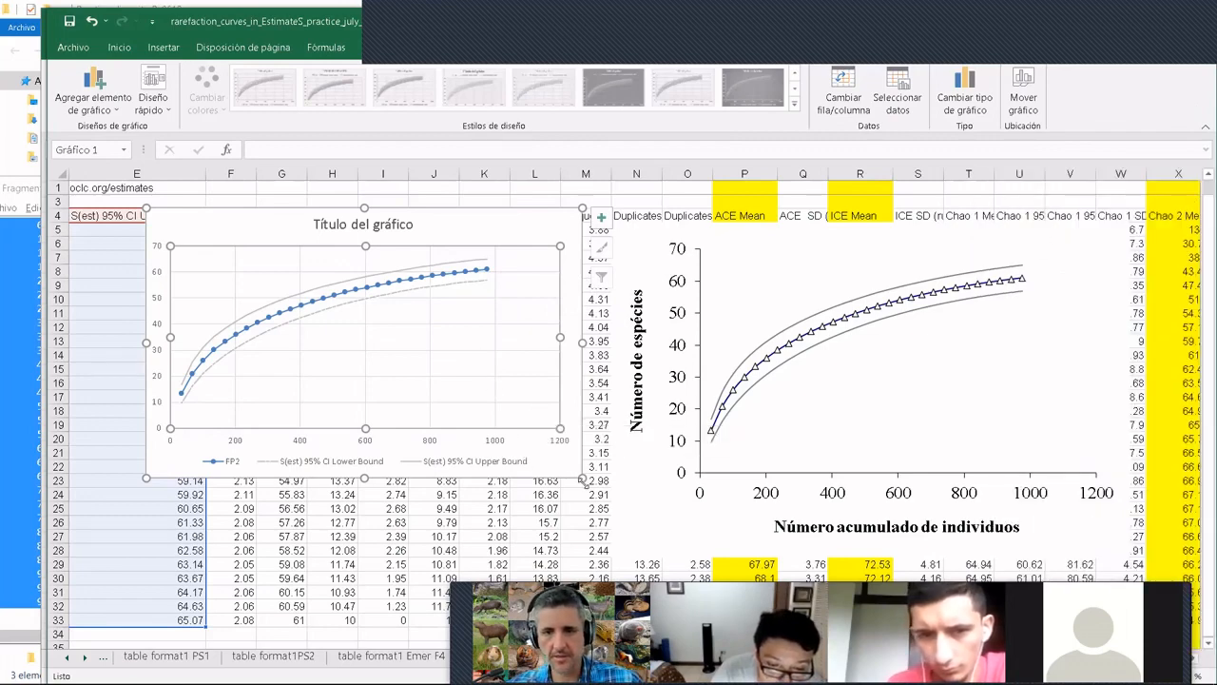
pyautogui.moveTo(581, 477); pyautogui.dragTo(606, 495)
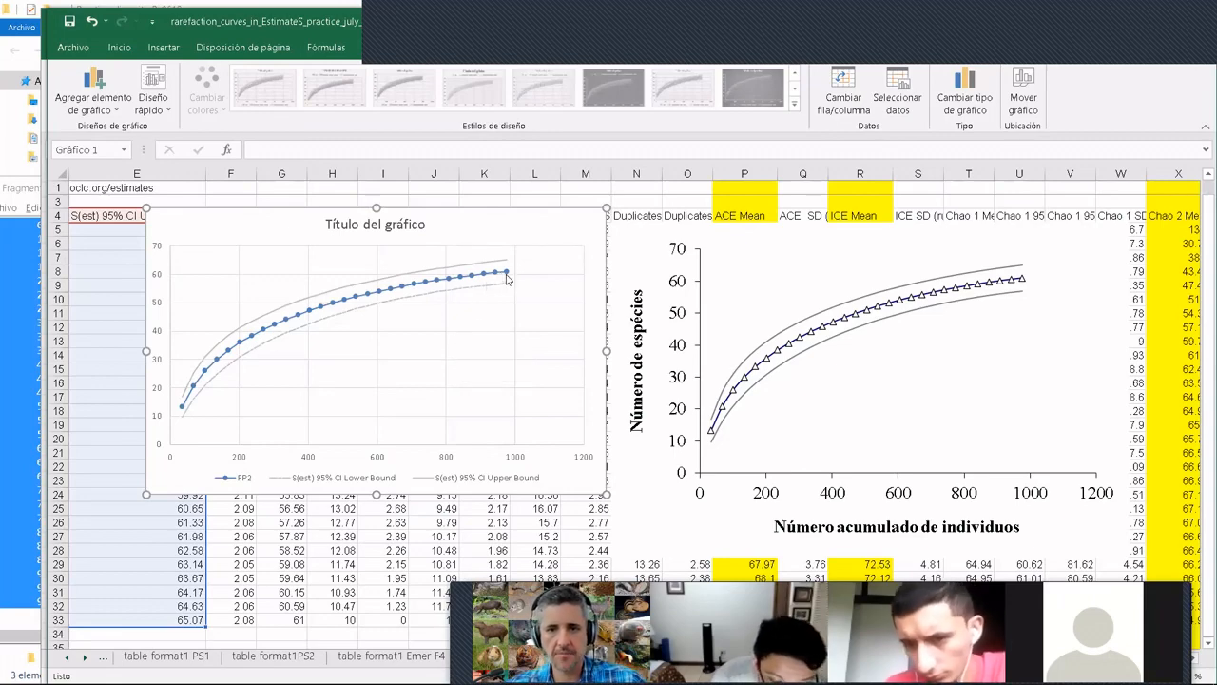
# - Inspect the last point of the FP2 series in the new chart
pyautogui.moveTo(507, 276)
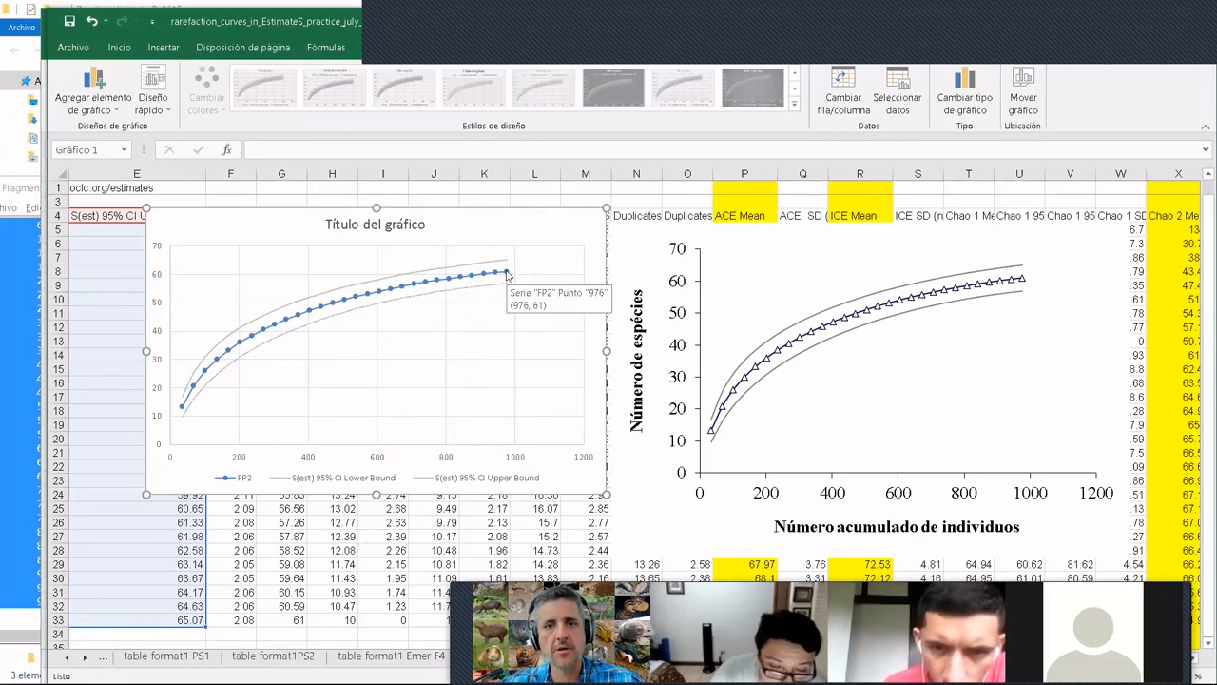
pyautogui.click(508, 276)
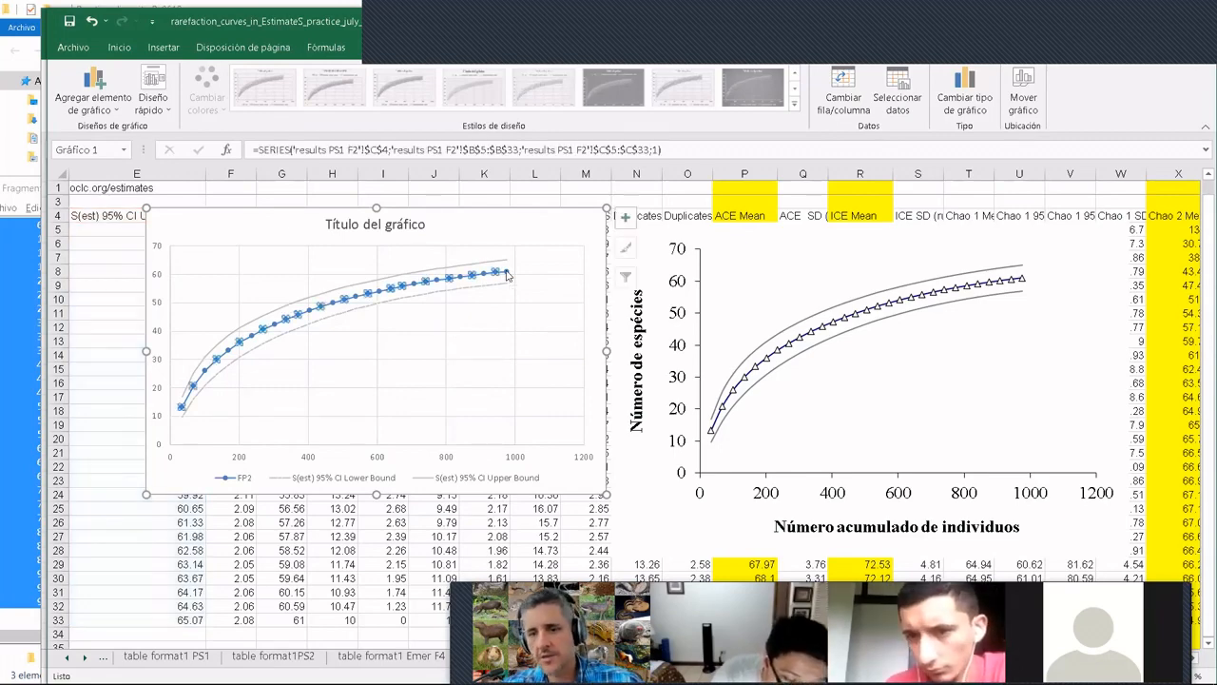
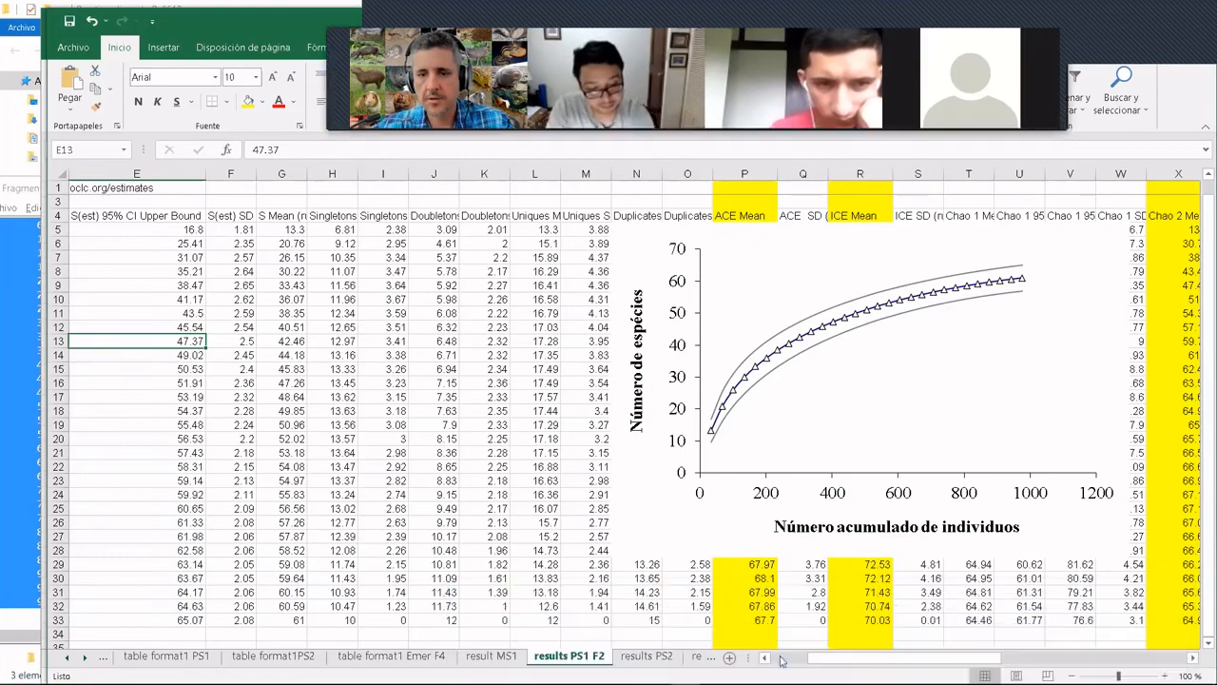
# - Examine the highlighted ACE Mean, ICE Mean, Chao 2 Mean and Bootstrap Mean columns across the results sheet
pyautogui.moveTo(899, 659); pyautogui.dragTo(986, 660)
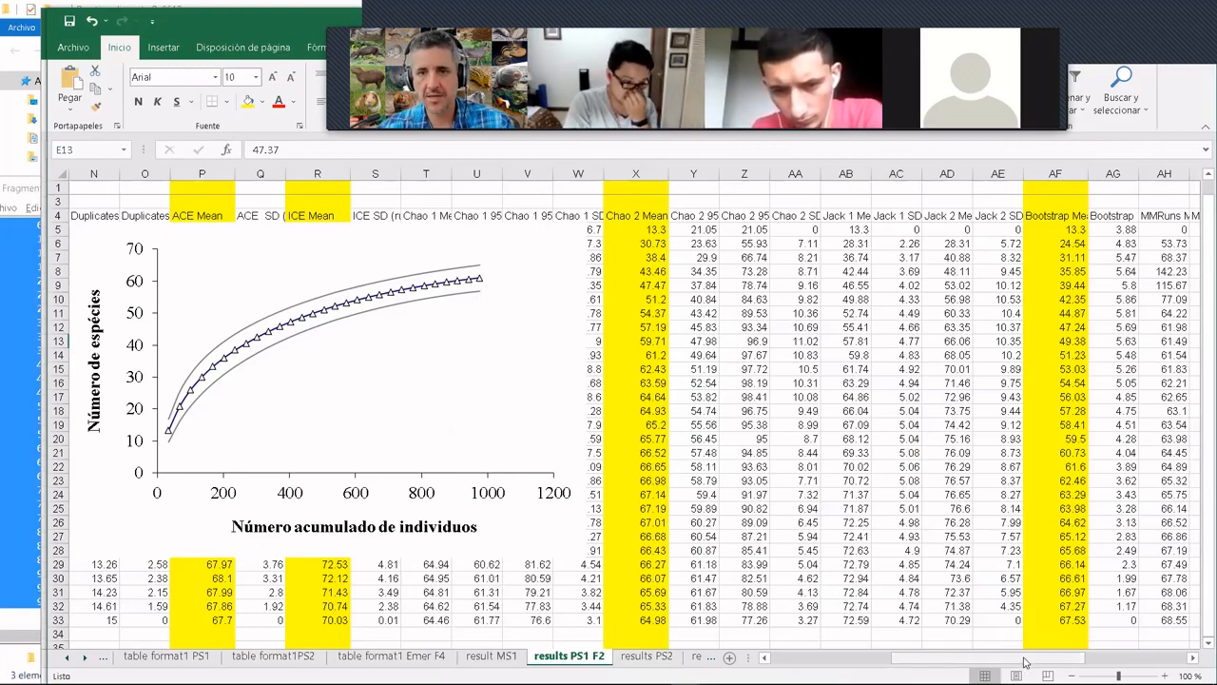
pyautogui.moveTo(1025, 663); pyautogui.dragTo(992, 661)
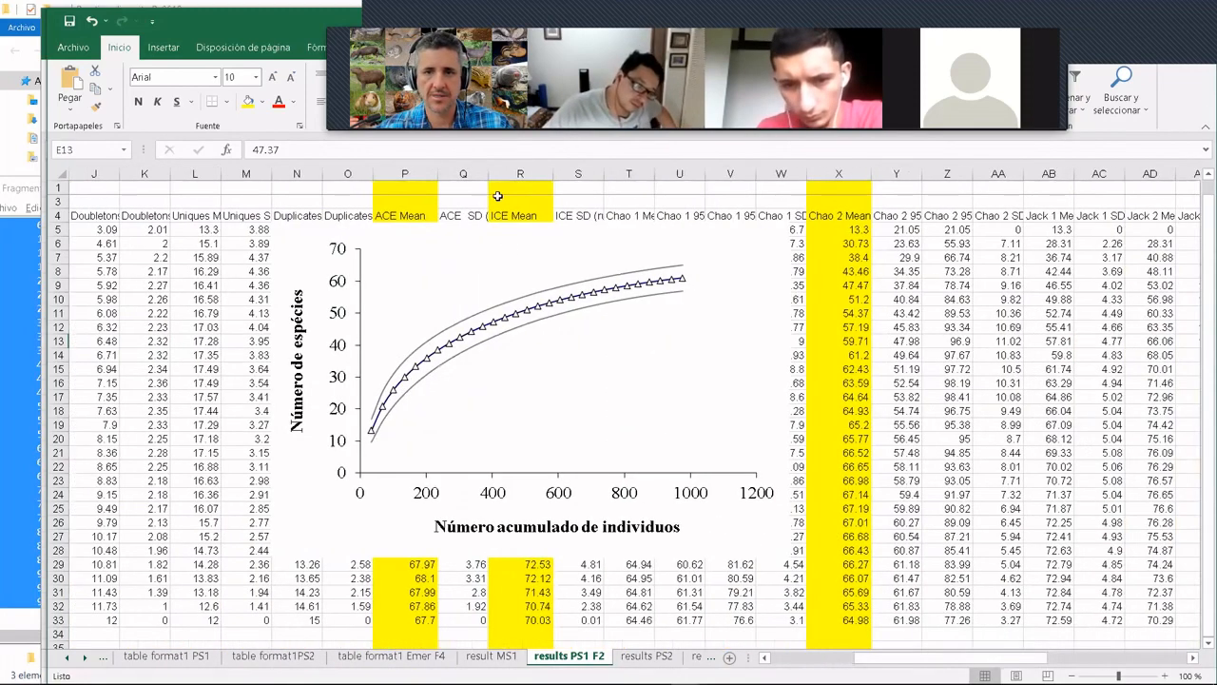
pyautogui.click(413, 211)
pyautogui.click(521, 214)
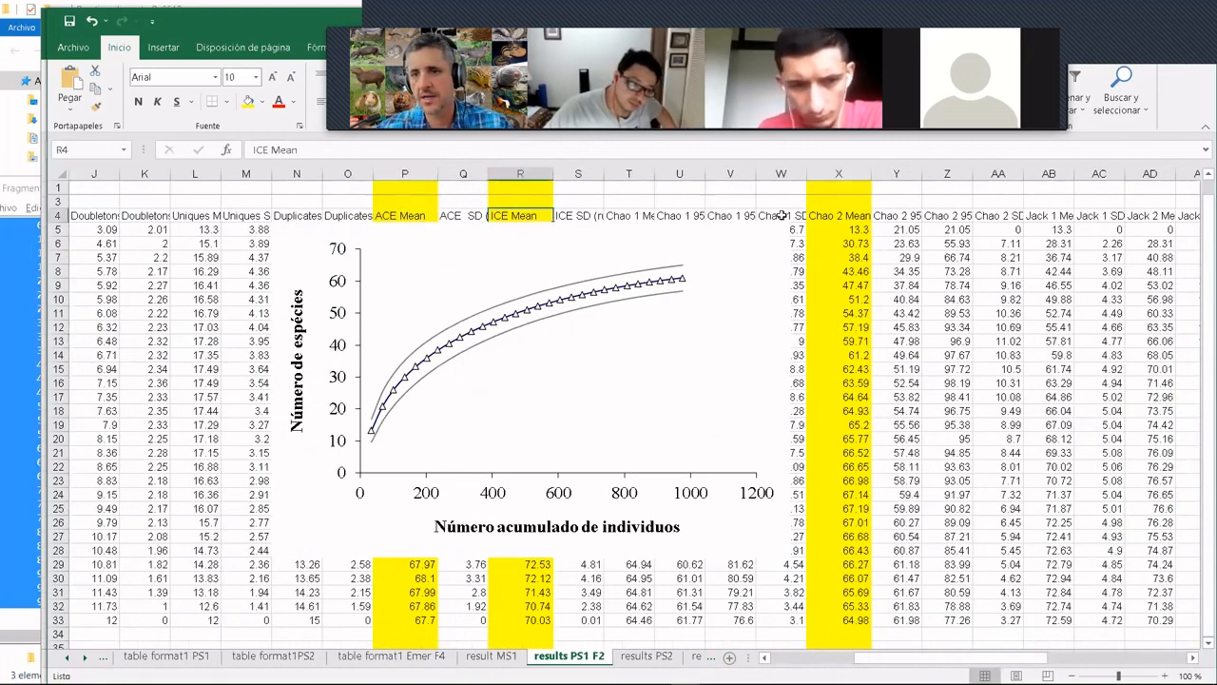
pyautogui.click(837, 214)
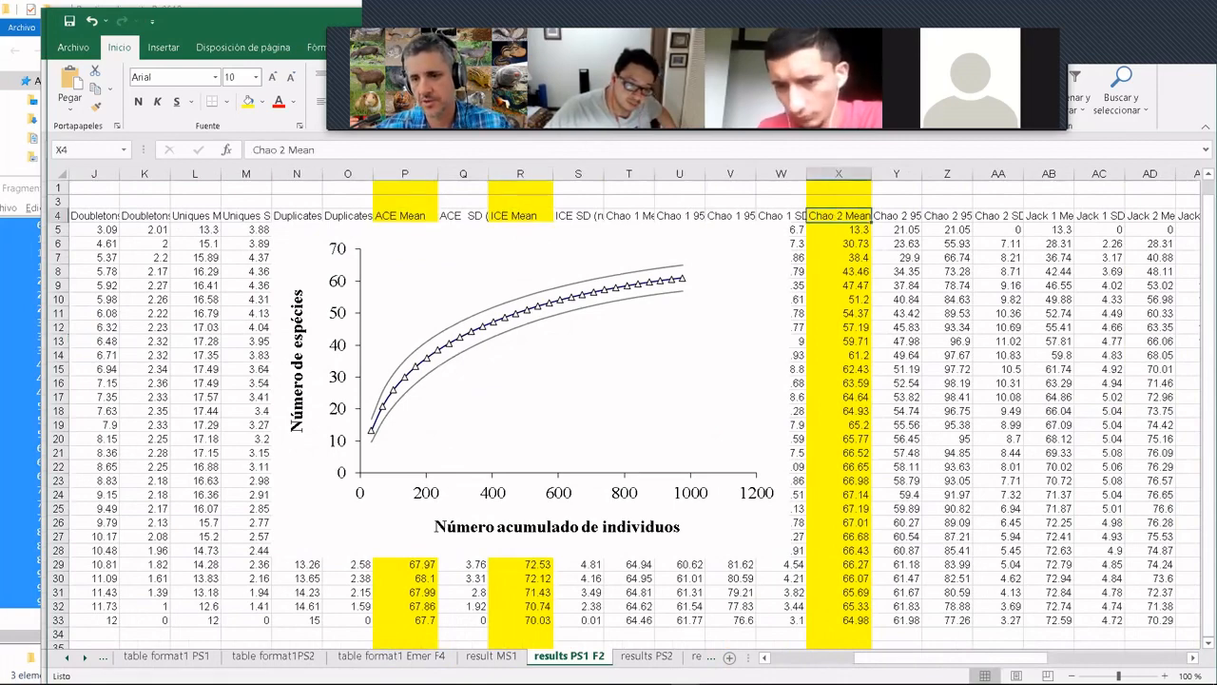
pyautogui.moveTo(1040, 658); pyautogui.dragTo(1069, 658)
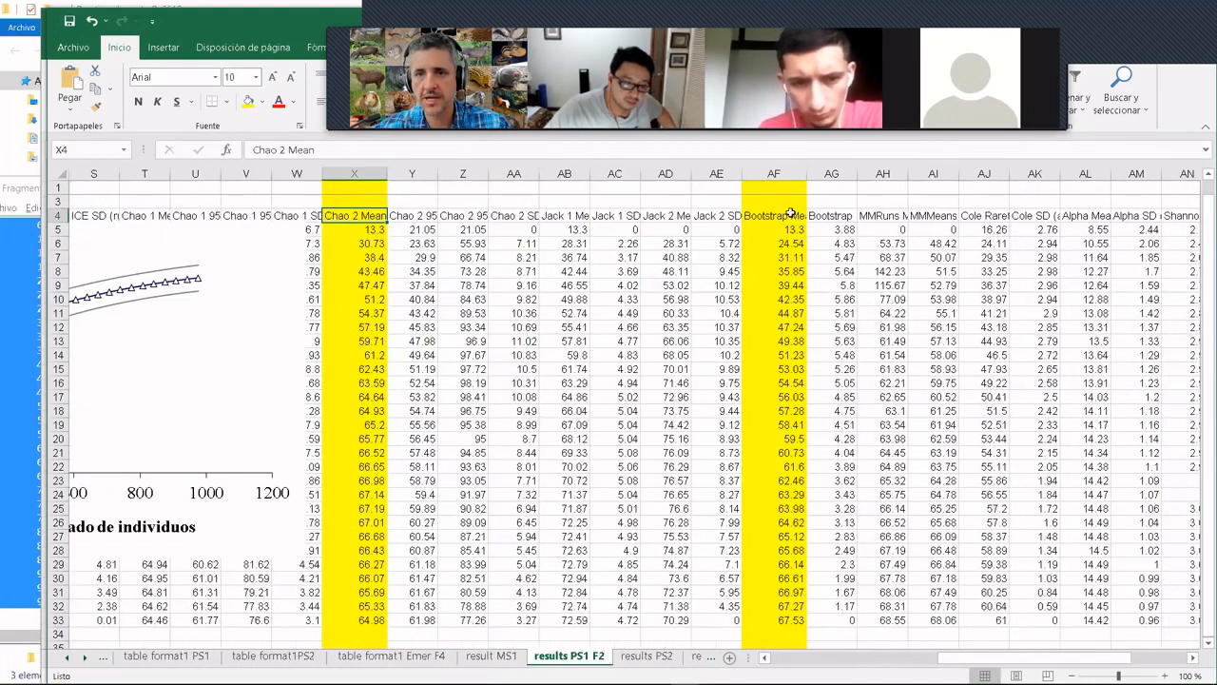
pyautogui.click(795, 232)
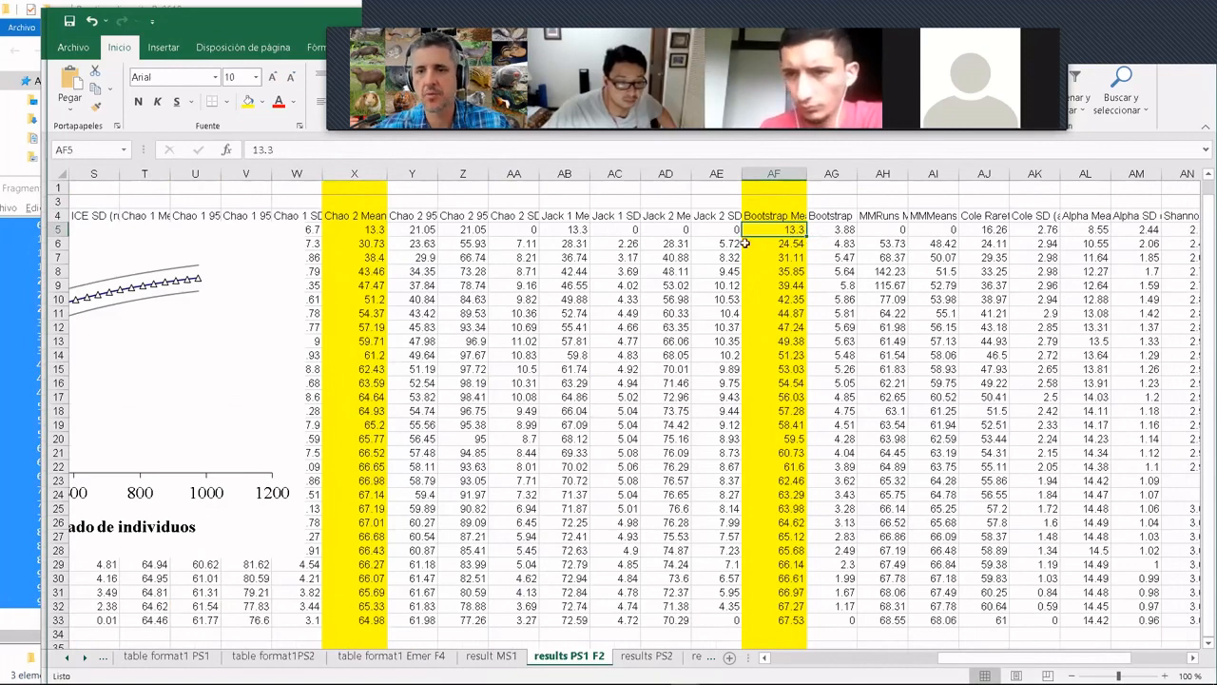
pyautogui.keyDown('shift'); pyautogui.click(368, 229); pyautogui.keyUp('shift')
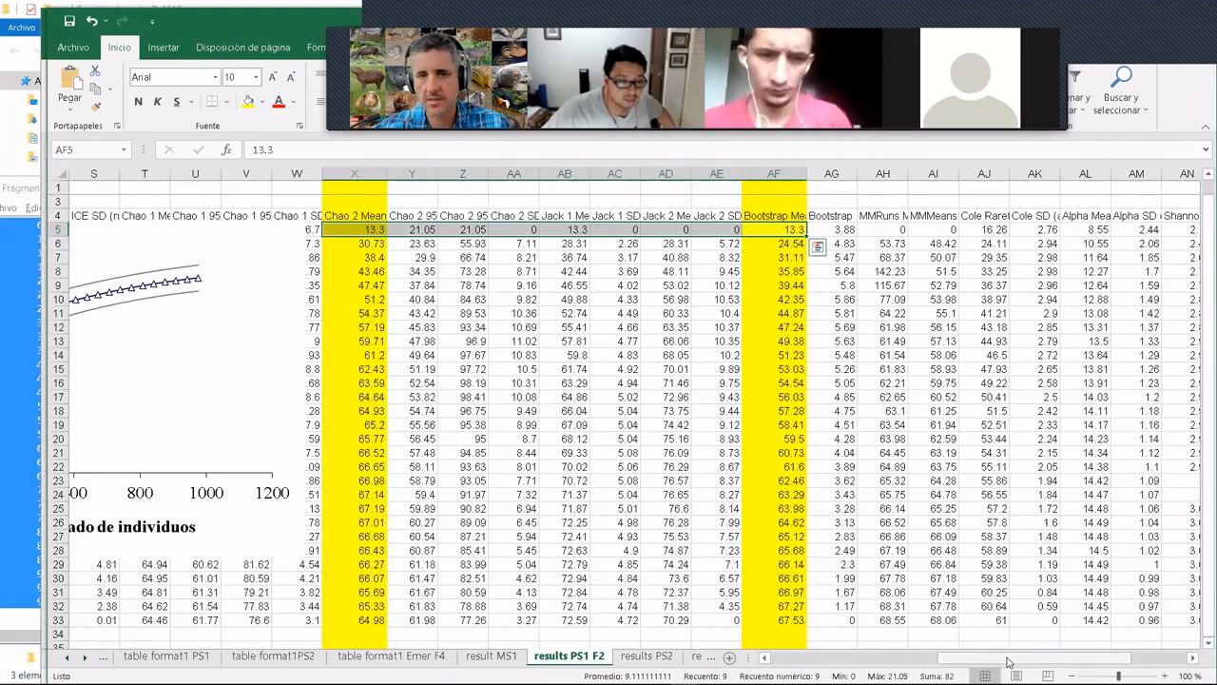
# - Move the example chart down about four rows to uncover the first ACE Mean and ICE Mean values
pyautogui.moveTo(1041, 657); pyautogui.dragTo(941, 657)
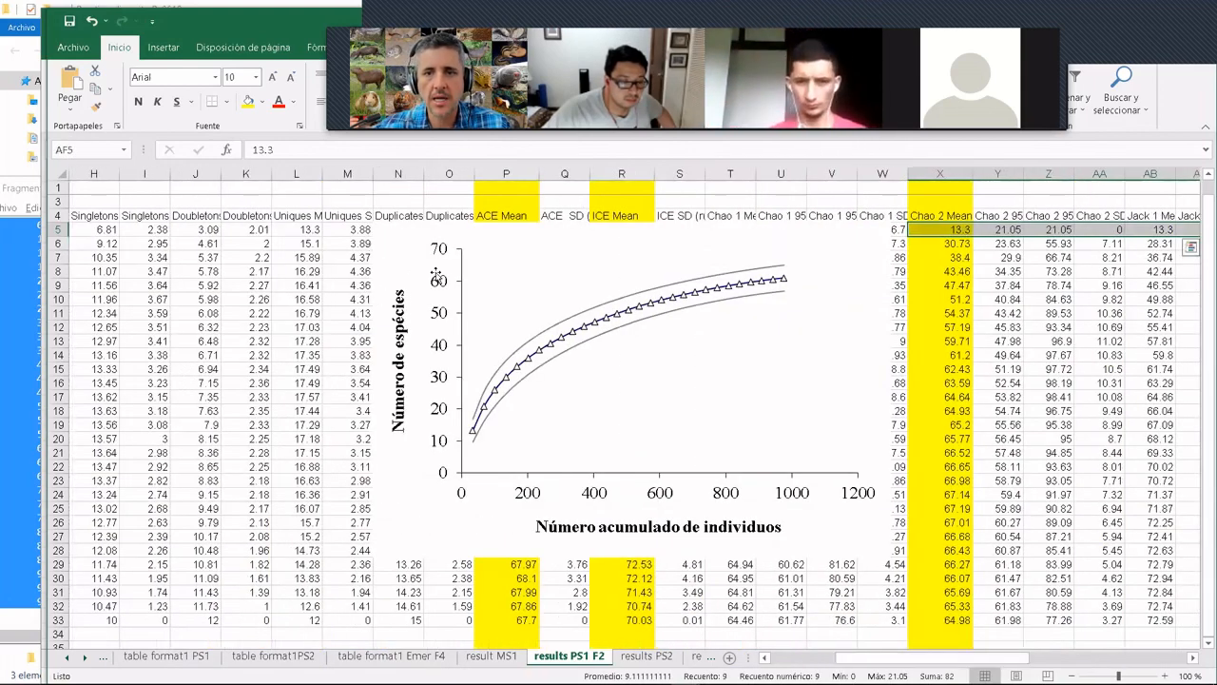
pyautogui.moveTo(436, 275); pyautogui.dragTo(437, 329)
pyautogui.click(640, 229)
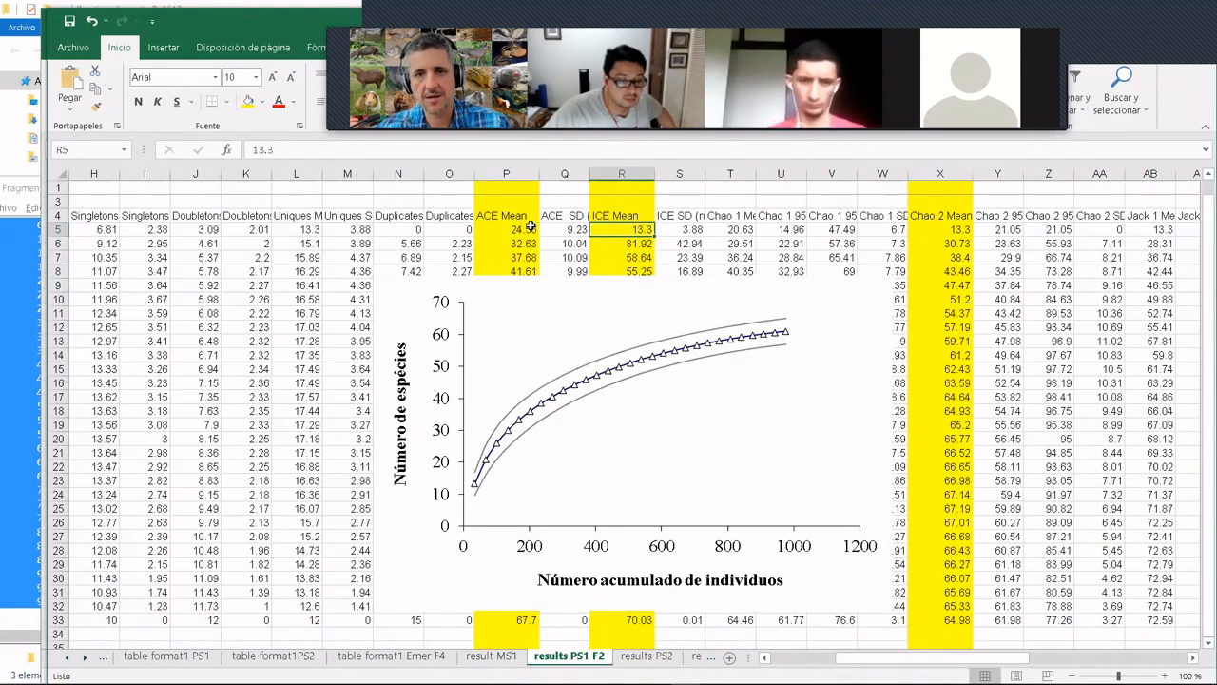
# - Select the first values of ACE Mean, ICE Mean and Chao 2 Mean together (P5, R5 and X5)
pyautogui.click(529, 227)
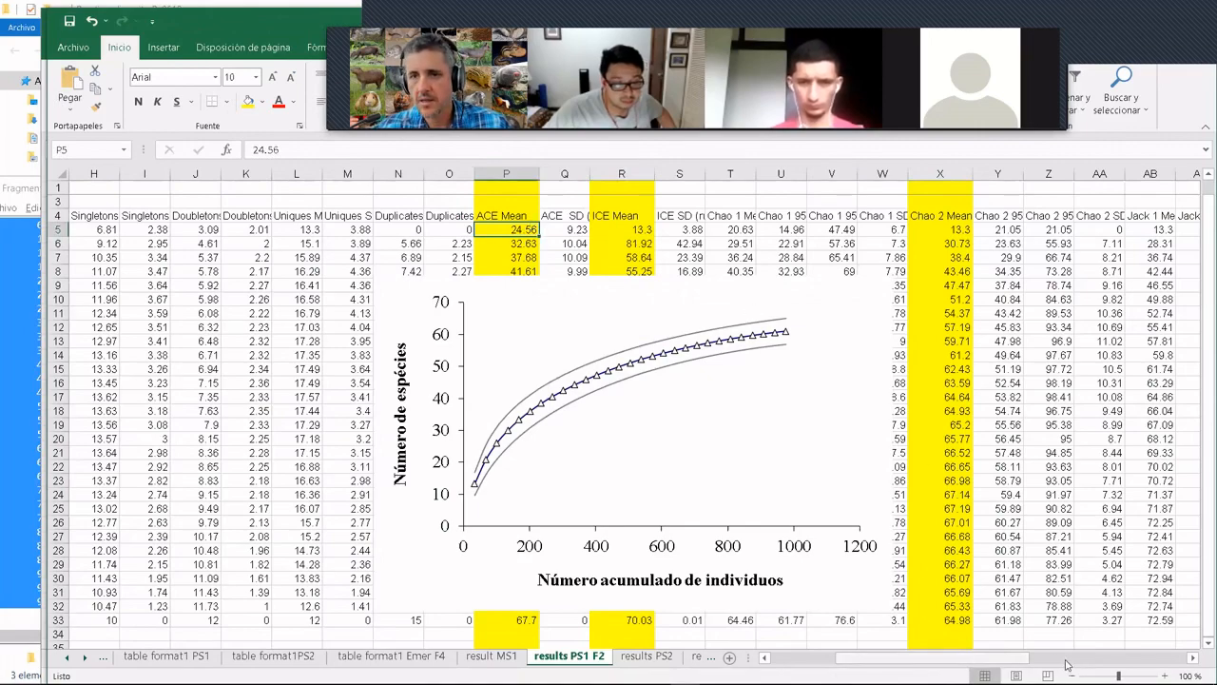
pyautogui.moveTo(1067, 663); pyautogui.dragTo(1195, 662)
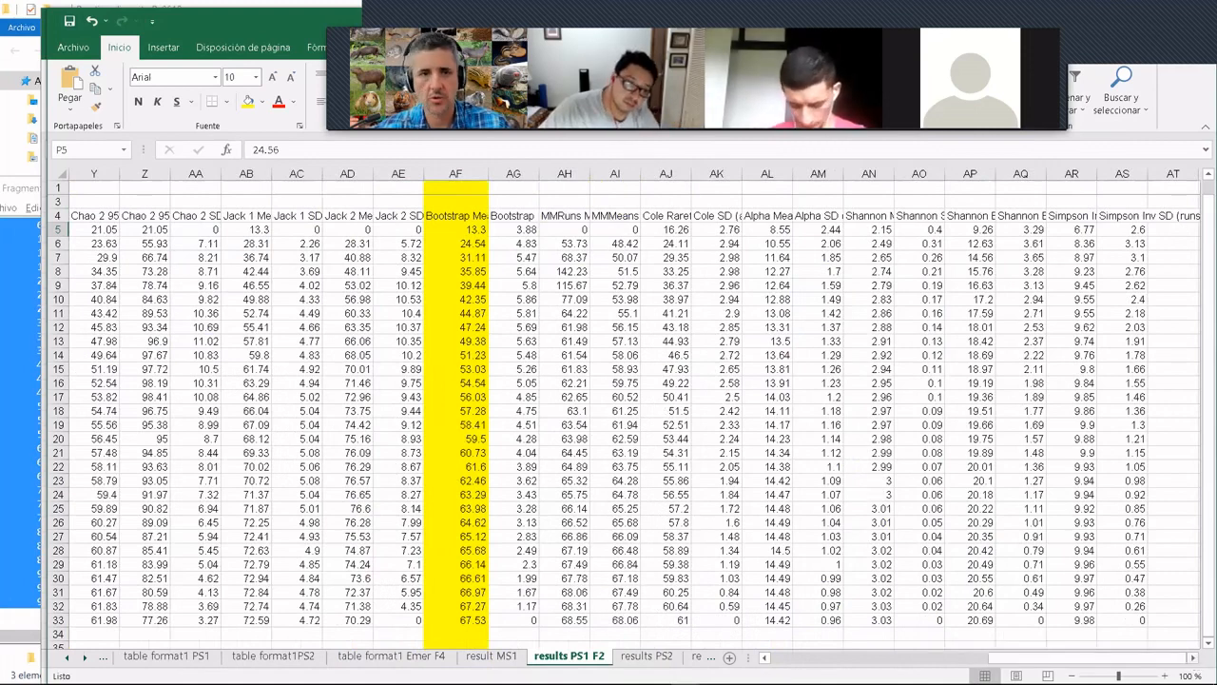
pyautogui.moveTo(1141, 658); pyautogui.dragTo(1006, 658)
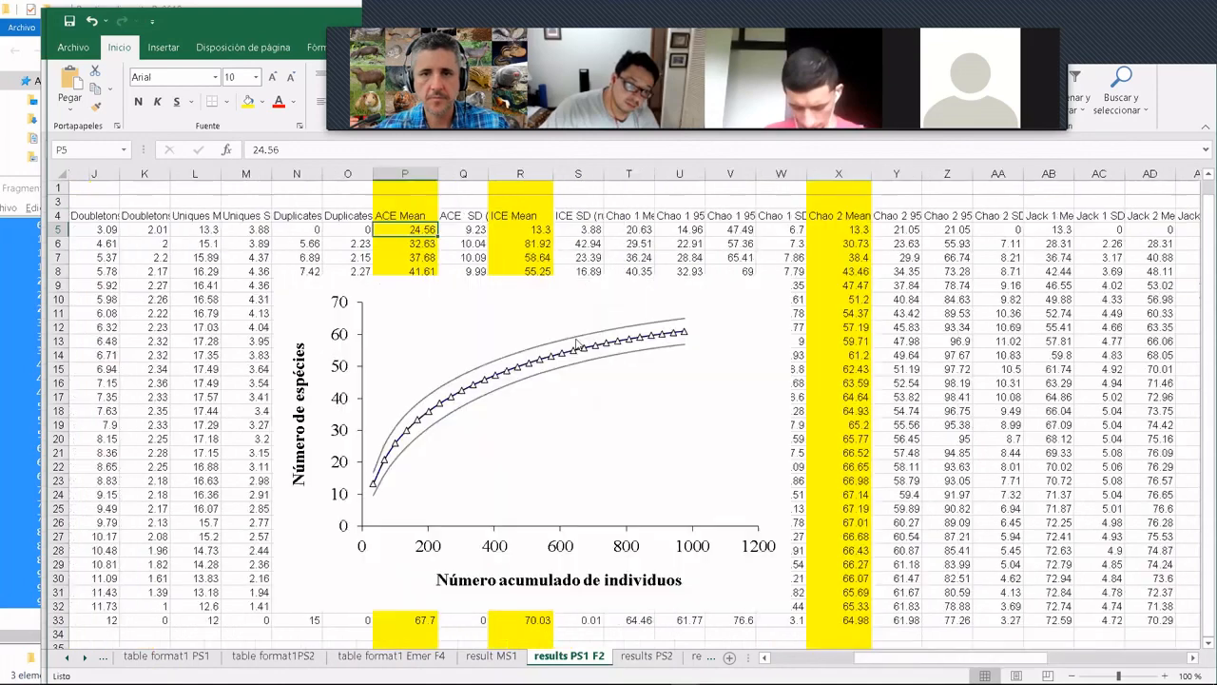
pyautogui.keyDown('ctrl'); pyautogui.click(540, 228); pyautogui.keyUp('ctrl')
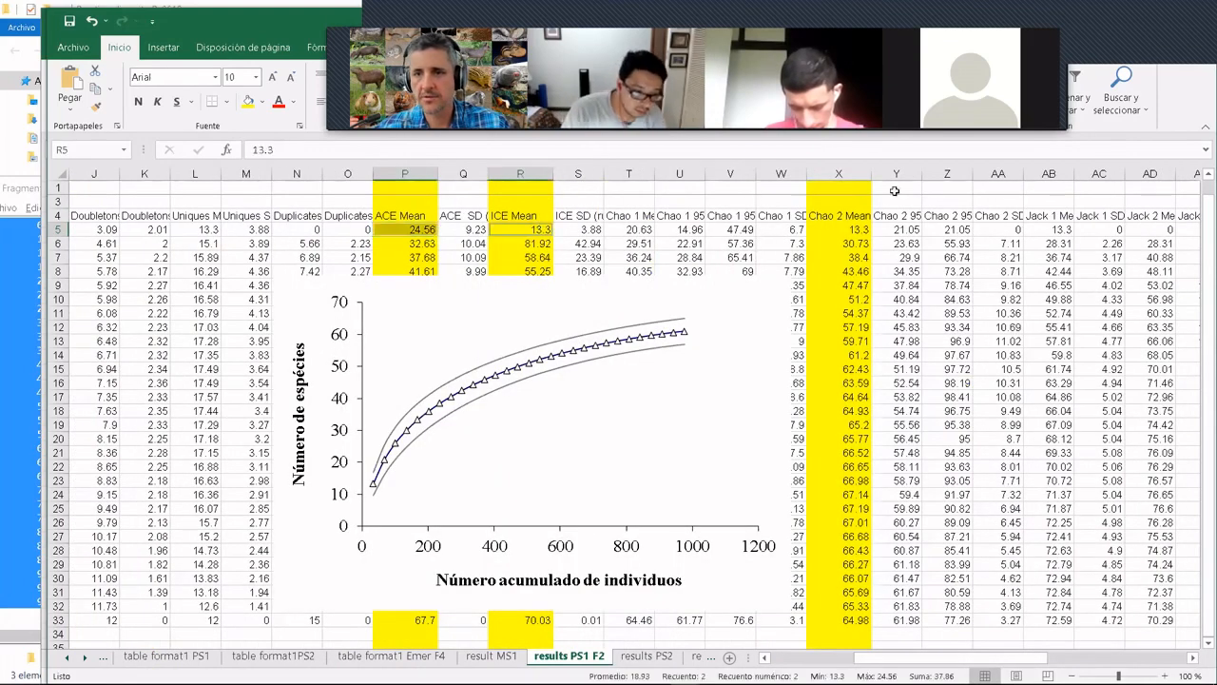
pyautogui.keyDown('ctrl'); pyautogui.click(860, 230); pyautogui.keyUp('ctrl')
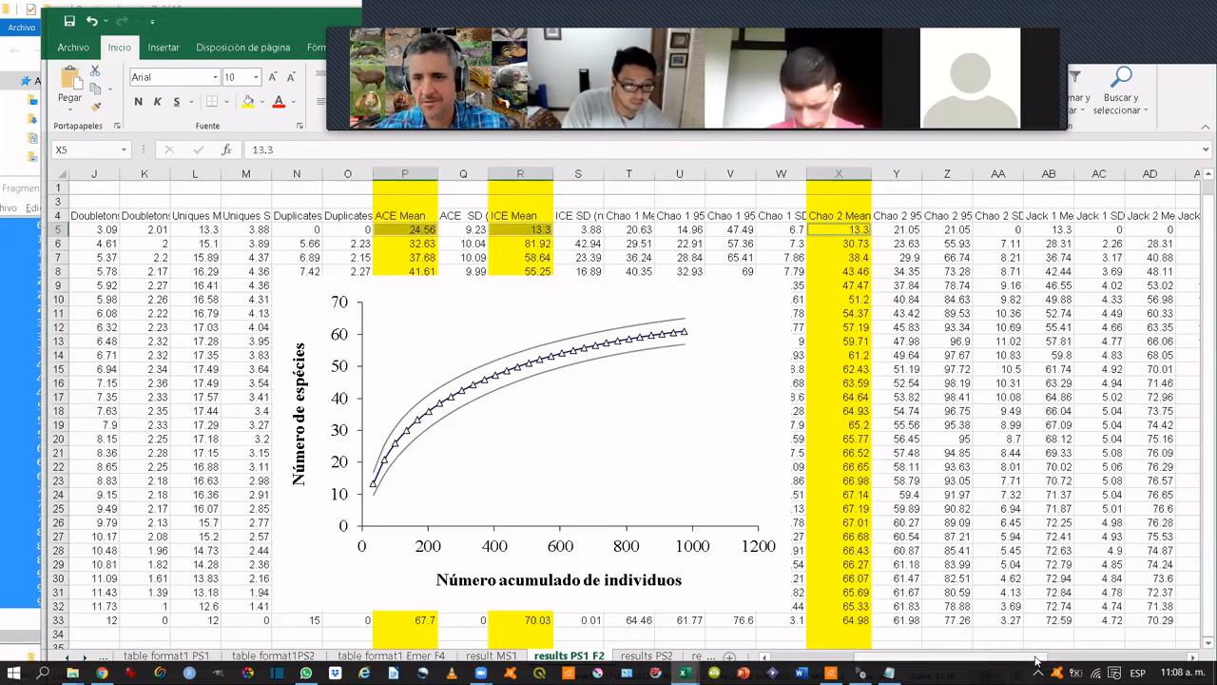
# - Narrow the ICE Mean column slightly and widen the Chao 2 Mean column a little
pyautogui.moveTo(1025, 661); pyautogui.dragTo(1057, 662)
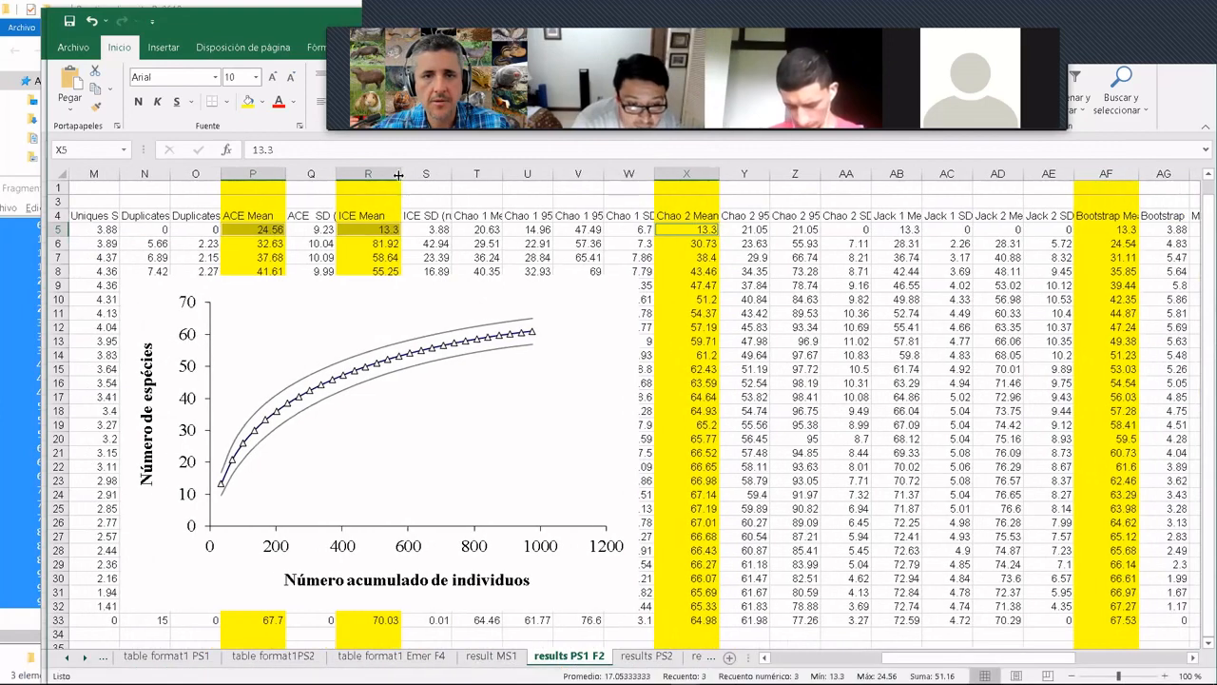
pyautogui.moveTo(398, 172); pyautogui.dragTo(387, 173)
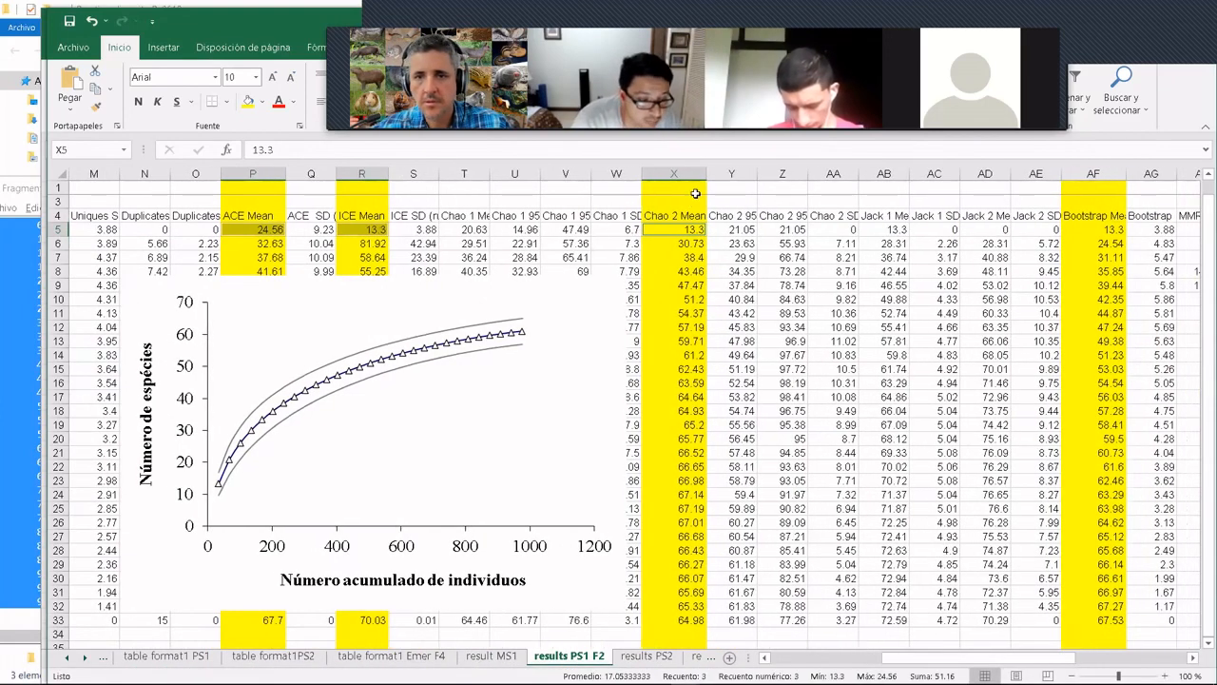
pyautogui.moveTo(703, 172); pyautogui.dragTo(705, 172)
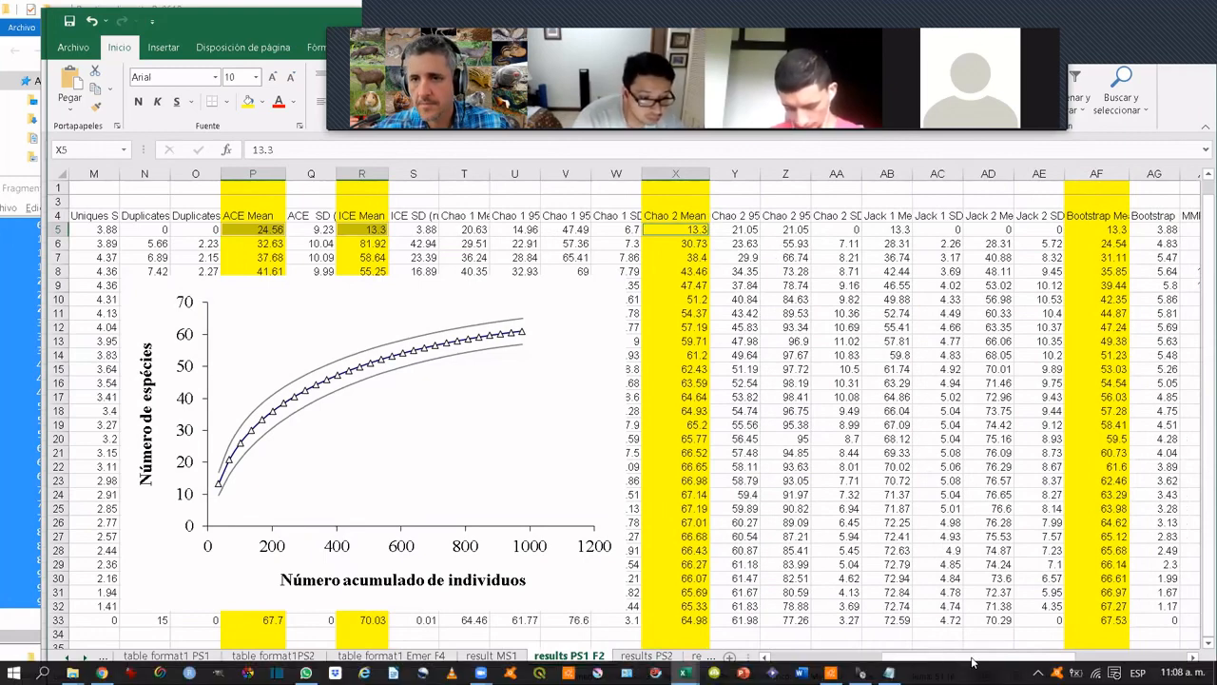
# - Add the first Bootstrap Mean value in AF5 to the selection, and return to the example chart and select it
pyautogui.hscroll(2, 1018, 662)
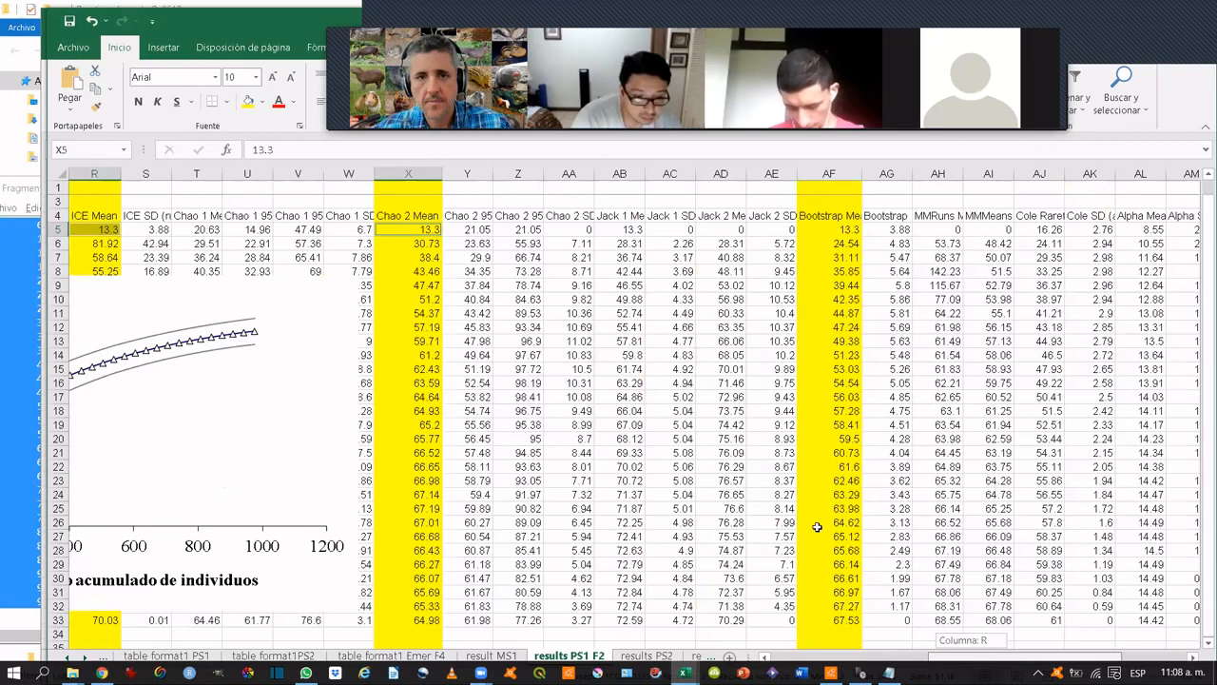
pyautogui.keyDown('ctrl'); pyautogui.click(840, 229); pyautogui.keyUp('ctrl')
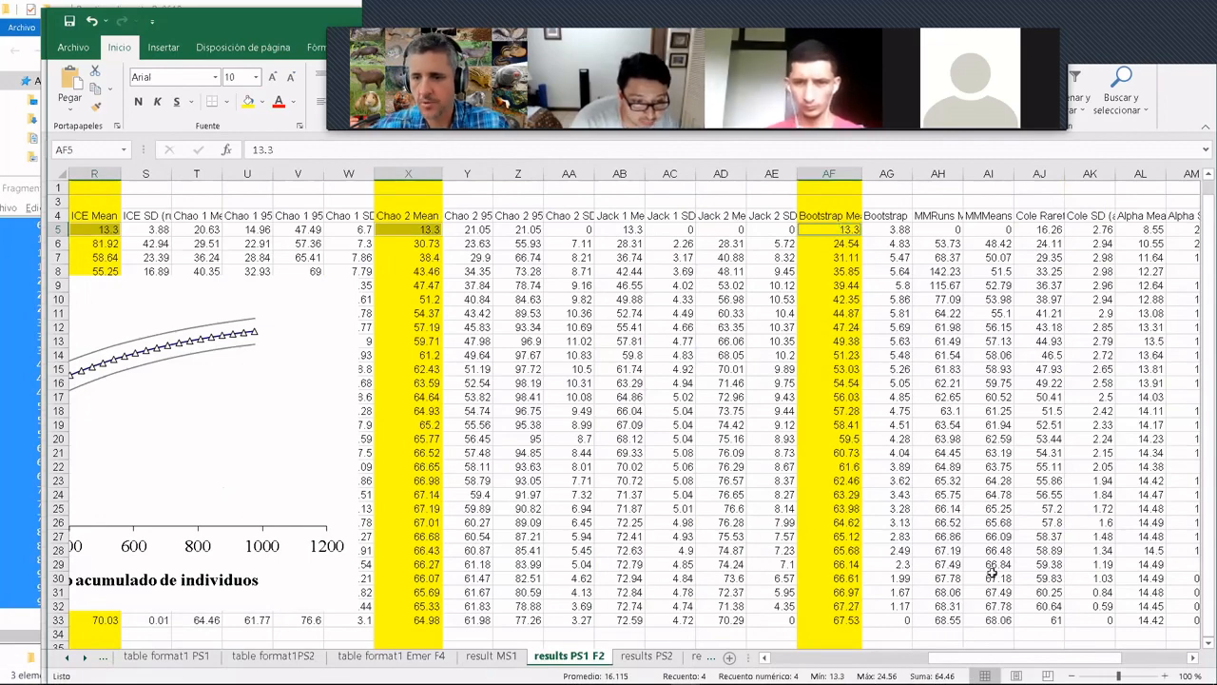
pyautogui.moveTo(1010, 658); pyautogui.dragTo(981, 658)
pyautogui.hscroll(-3, 717, 565)
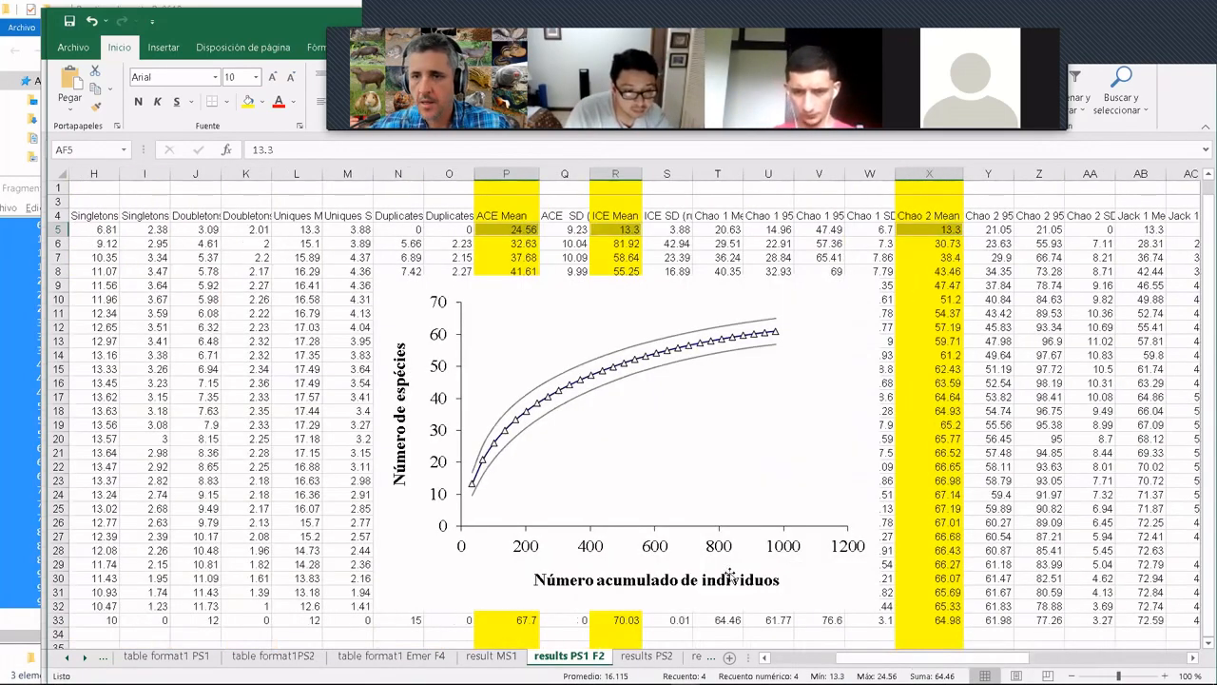
pyautogui.click(445, 579)
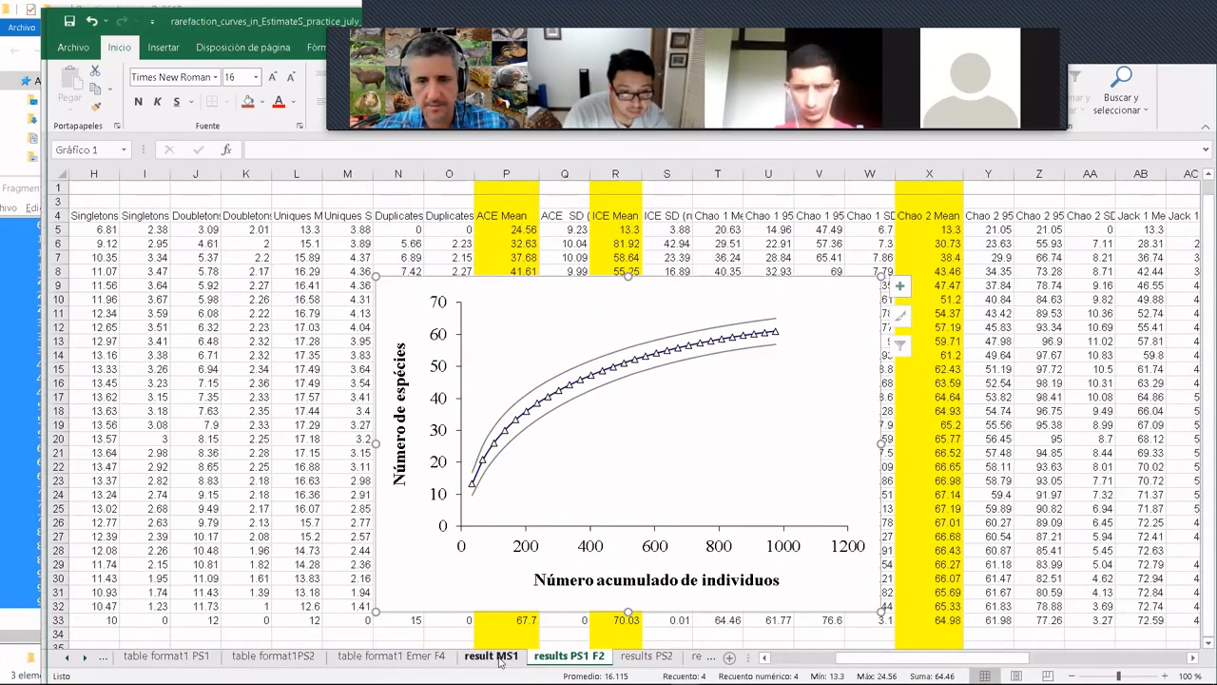
# - Review the spp PSg2 input matrix on the table format1PS2 sheet, highlighting its data from row 2 downward
pyautogui.click(276, 656)
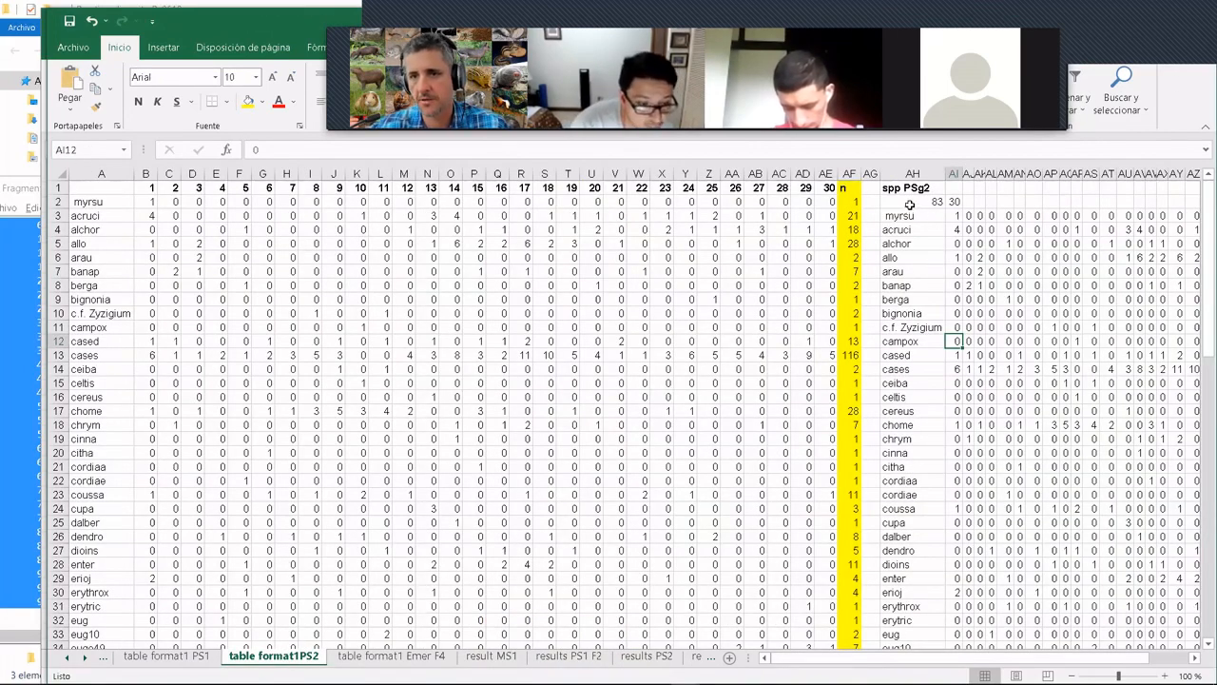
pyautogui.moveTo(939, 202); pyautogui.dragTo(968, 328)
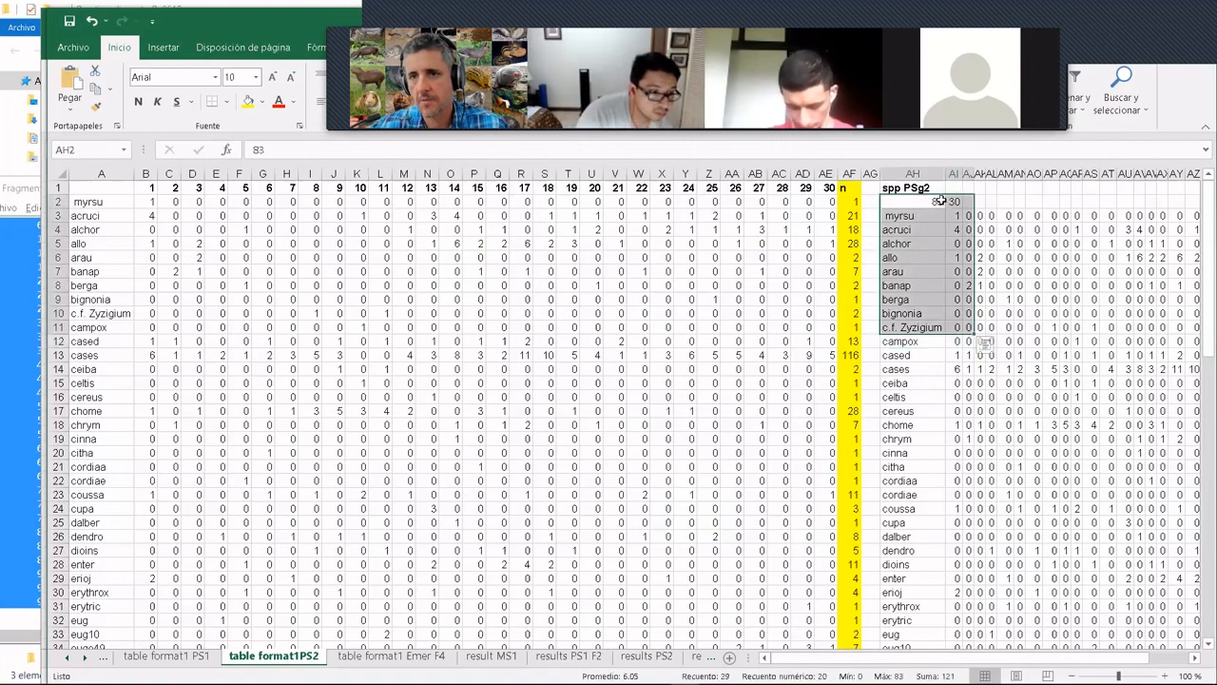
pyautogui.keyDown('shift'); pyautogui.click(1096, 428); pyautogui.keyUp('shift')
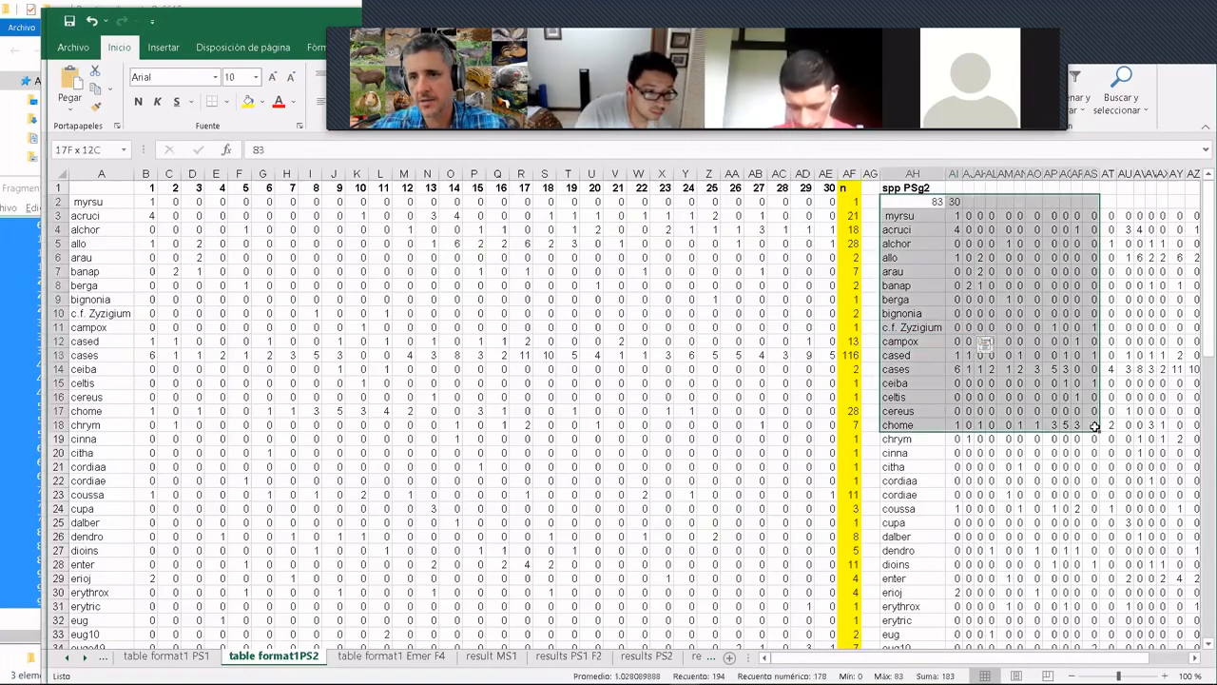
pyautogui.click(953, 201)
pyautogui.keyDown('shift'); pyautogui.click(1019, 466); pyautogui.keyUp('shift')
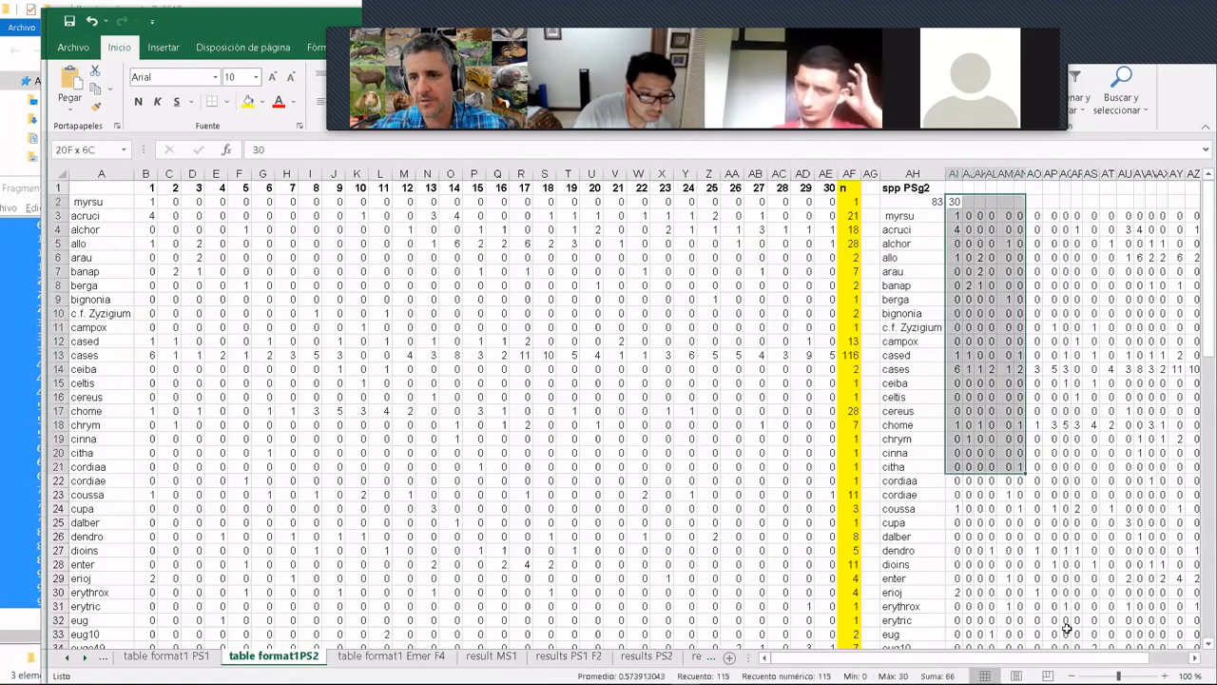
pyautogui.moveTo(1092, 639); pyautogui.dragTo(1194, 643)
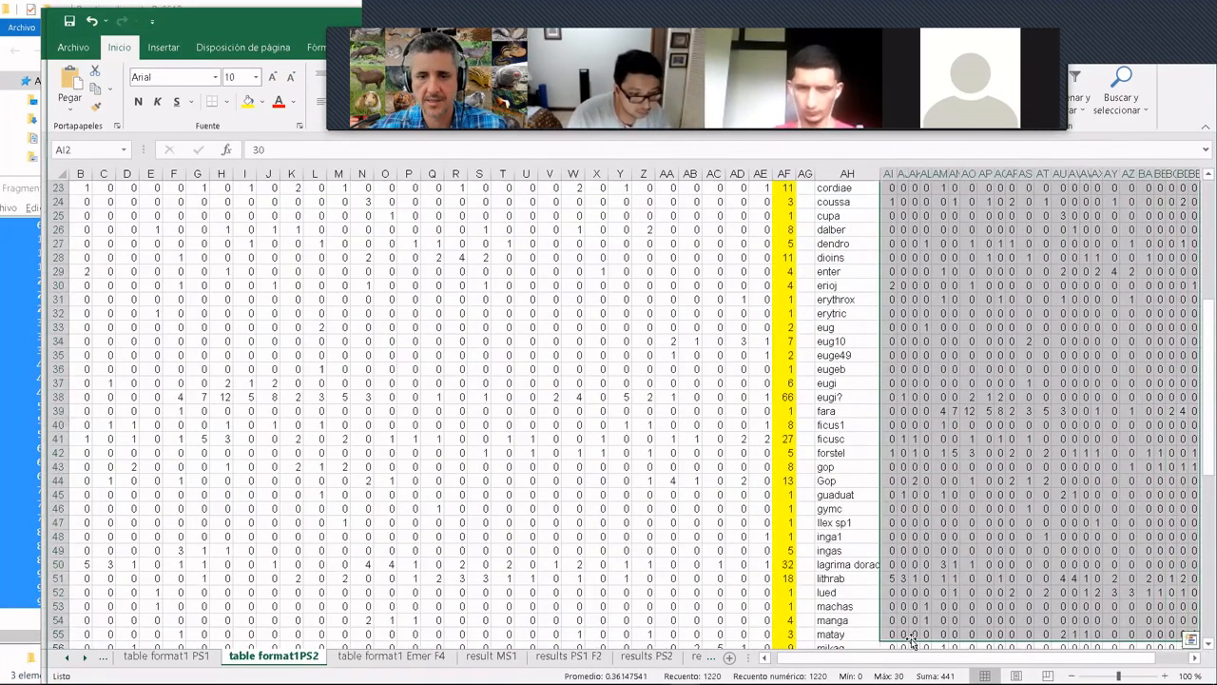
# - View the table format1 Emer F4 sheet and highlight the start of the rich SF4 input matrix from D2
pyautogui.click(427, 656)
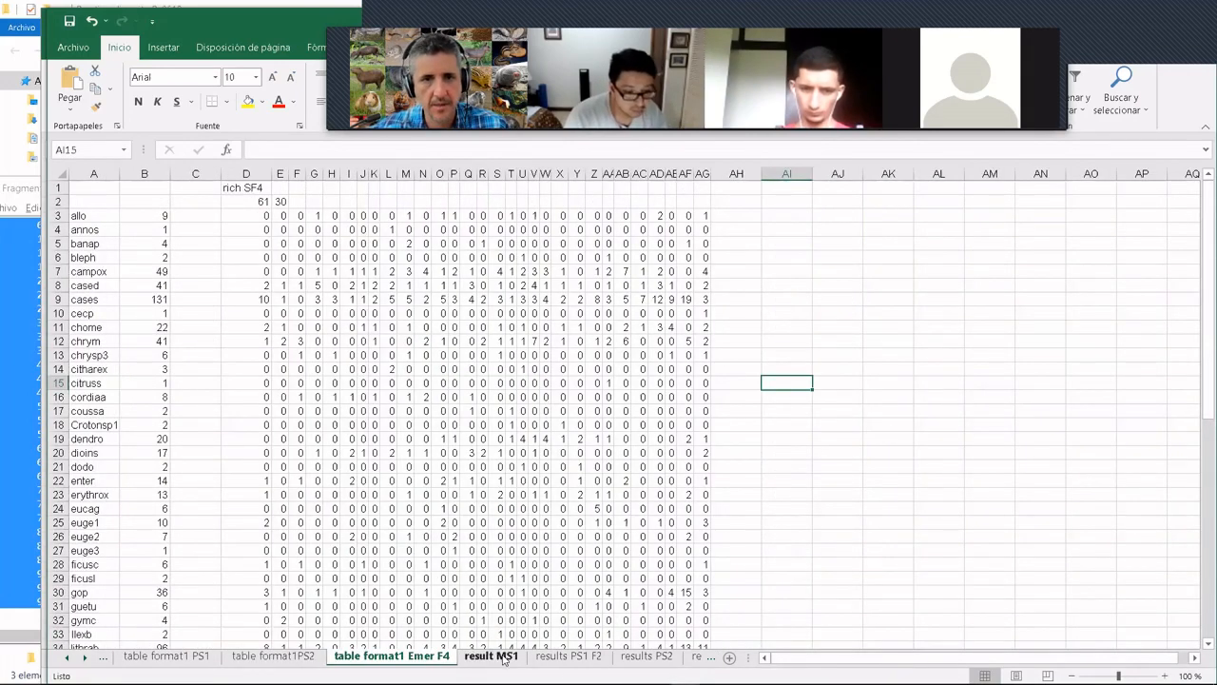
pyautogui.click(255, 201)
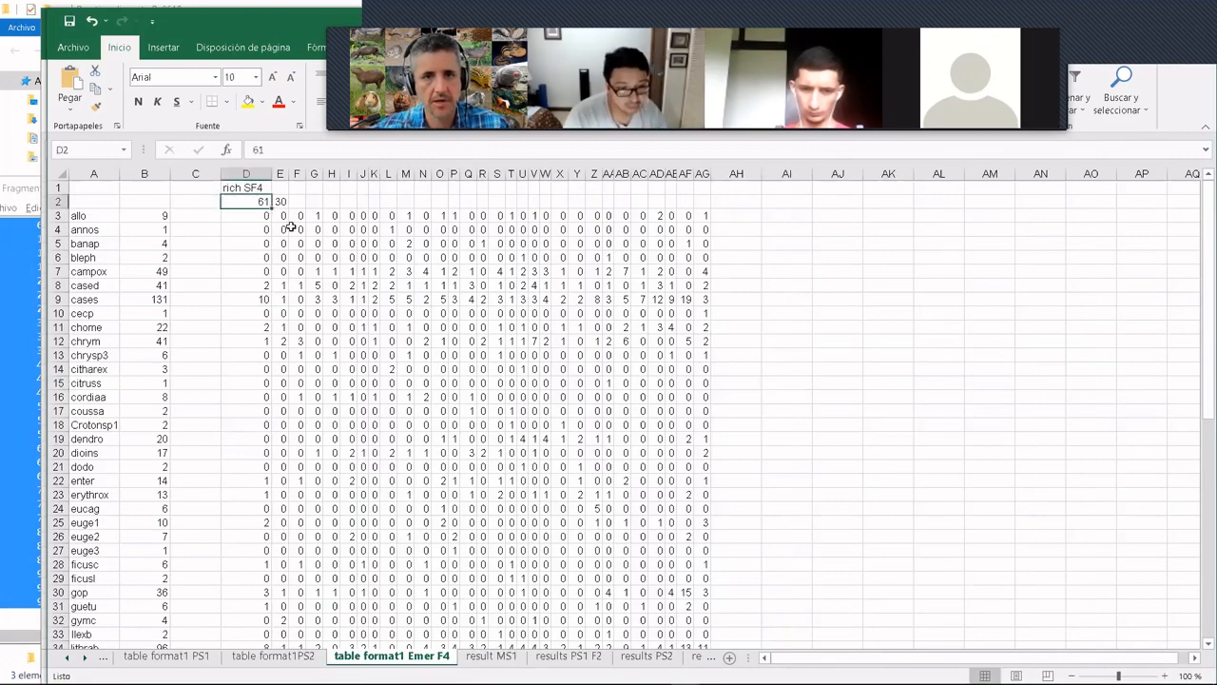
pyautogui.moveTo(255, 201); pyautogui.dragTo(660, 356)
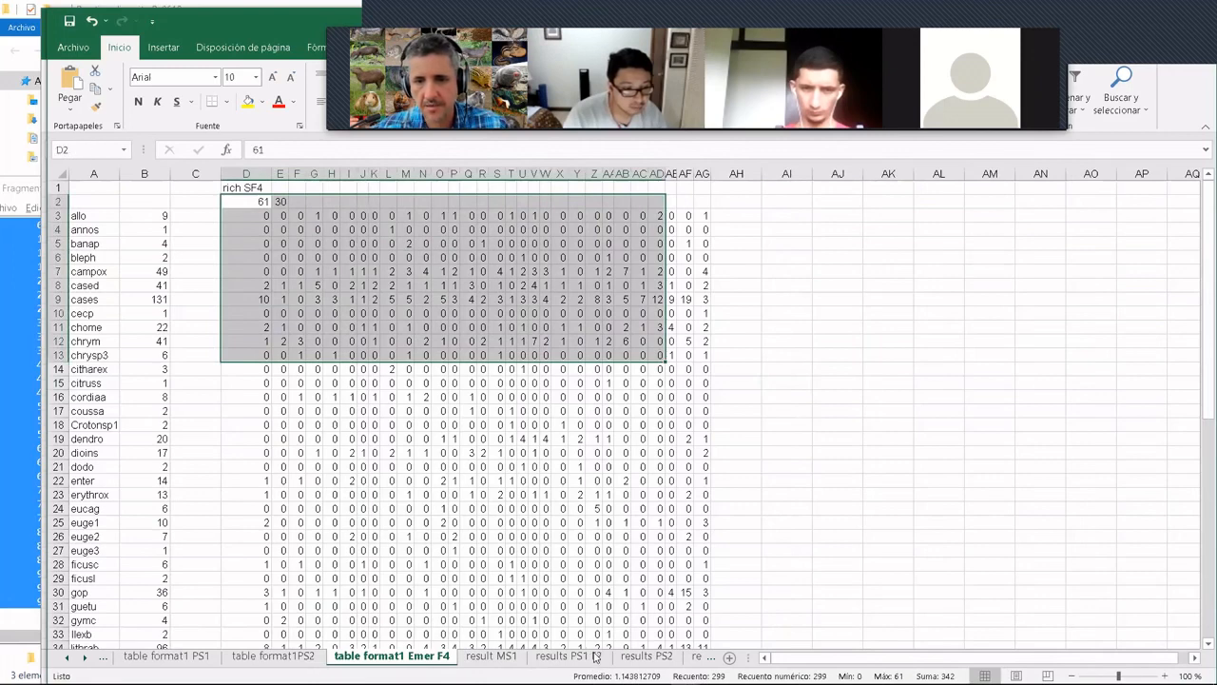
# - View the curve charts on the results PS2, results Emer F4 and juntos 4 SF sheets in turn
pyautogui.click(646, 658)
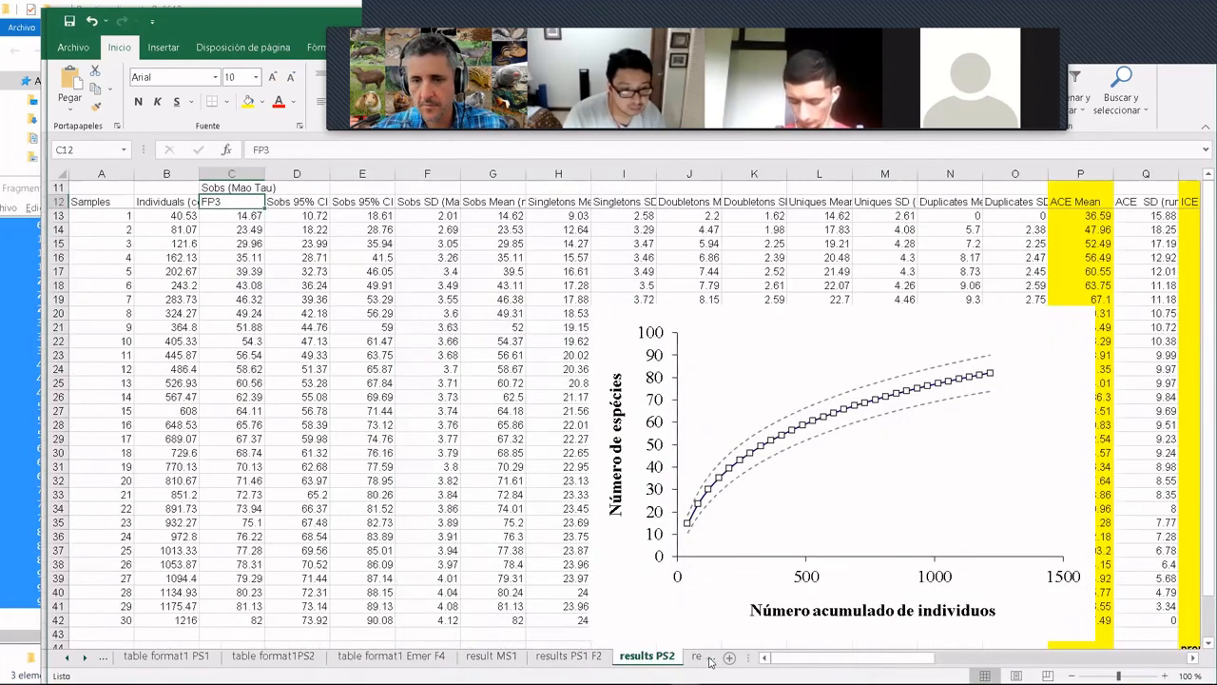
pyautogui.click(704, 658)
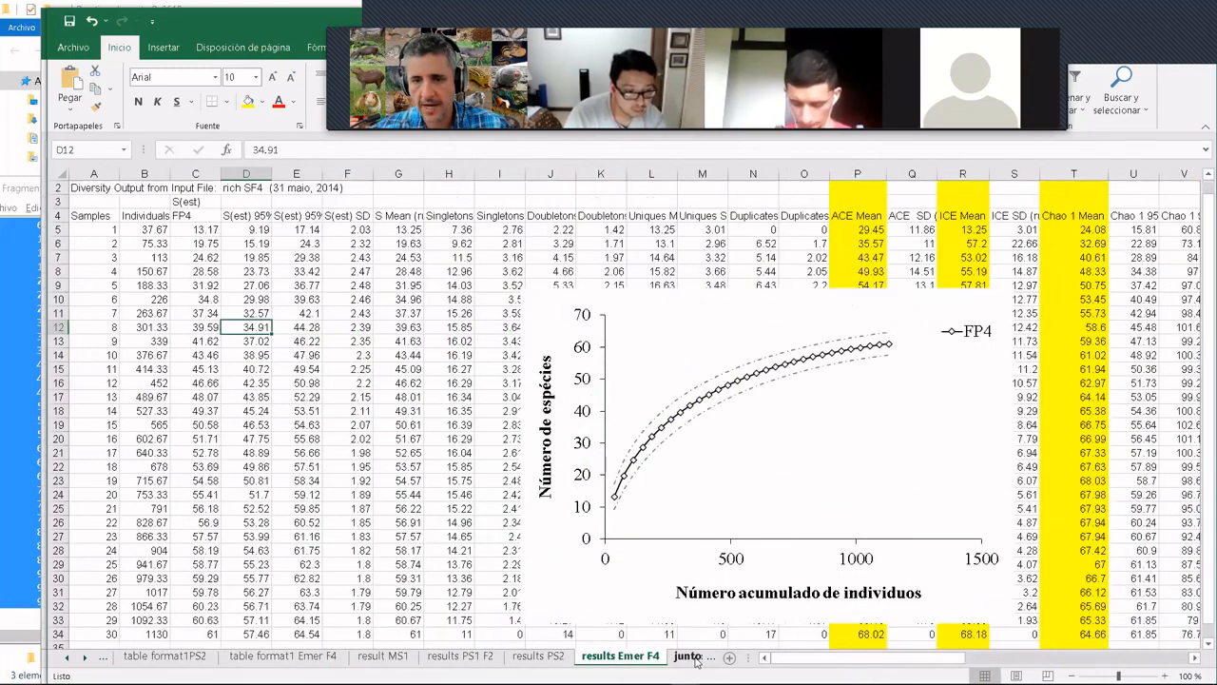
pyautogui.click(691, 658)
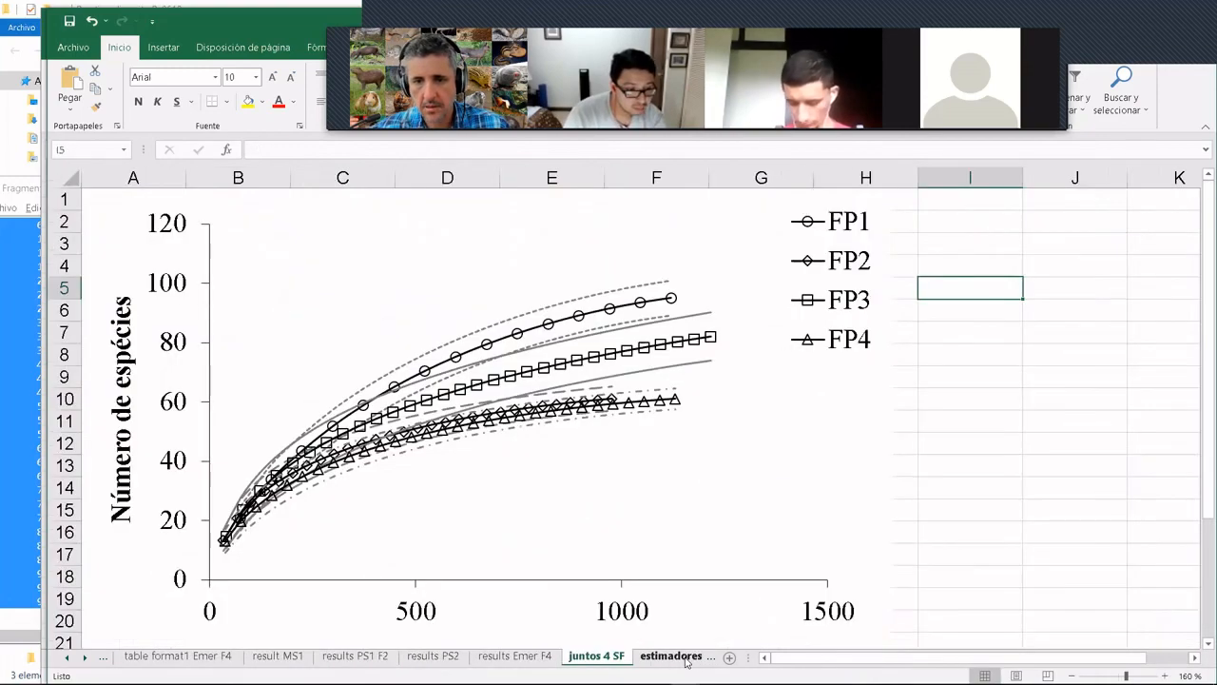
# - Open the estimadores sheet and highlight the whole richness estimator table, A3:I12
pyautogui.click(686, 659)
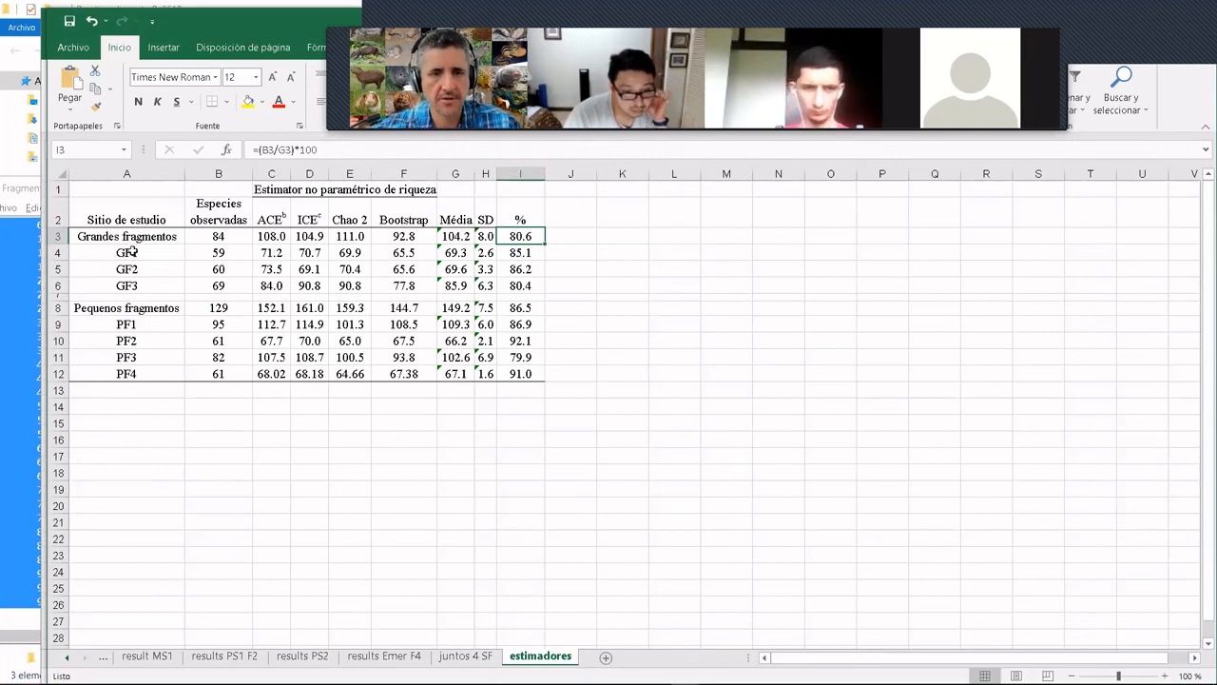
pyautogui.moveTo(127, 239); pyautogui.dragTo(494, 372)
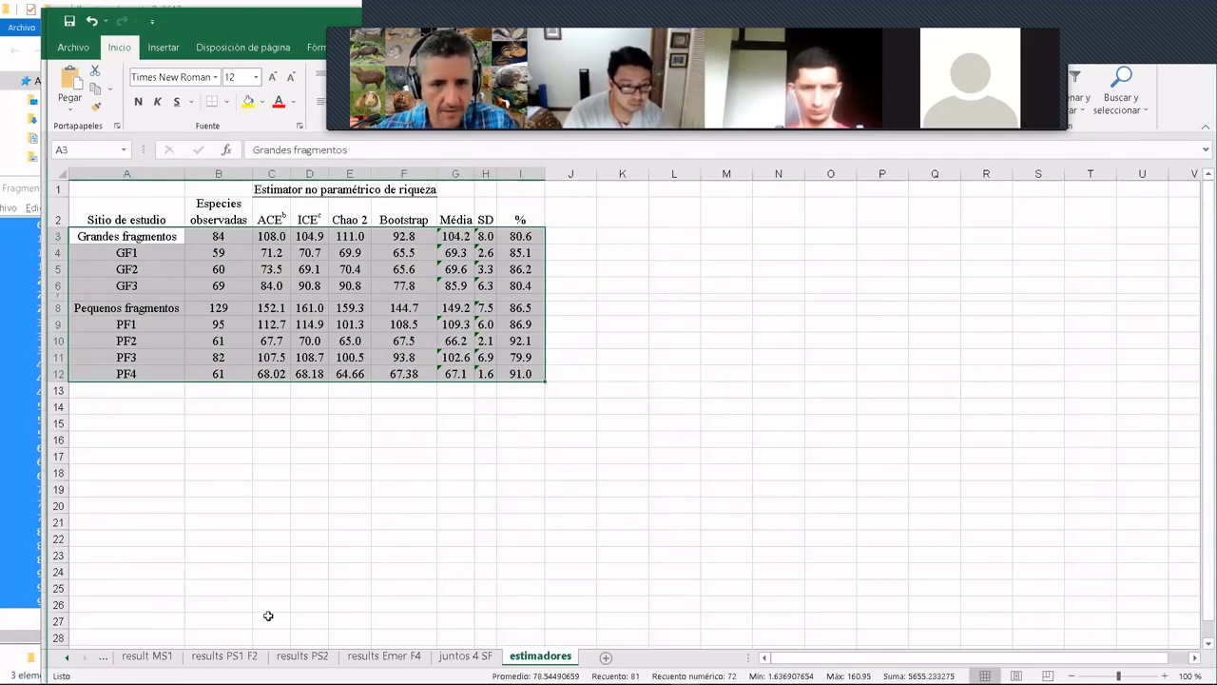
pyautogui.moveTo(266, 683)
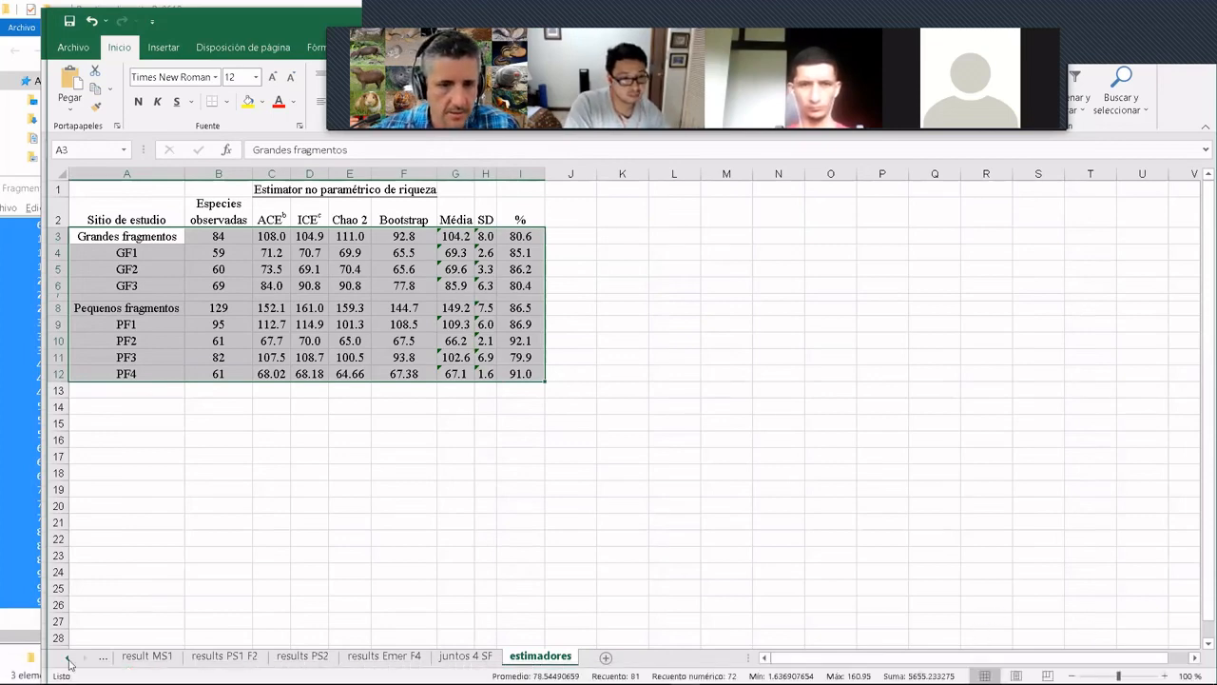
# - Look over the MSg1 (home 2) input matrix on the tables format1MS1 sheet and return to the estimadores sheet
pyautogui.click(68, 657)
pyautogui.click(67, 657)
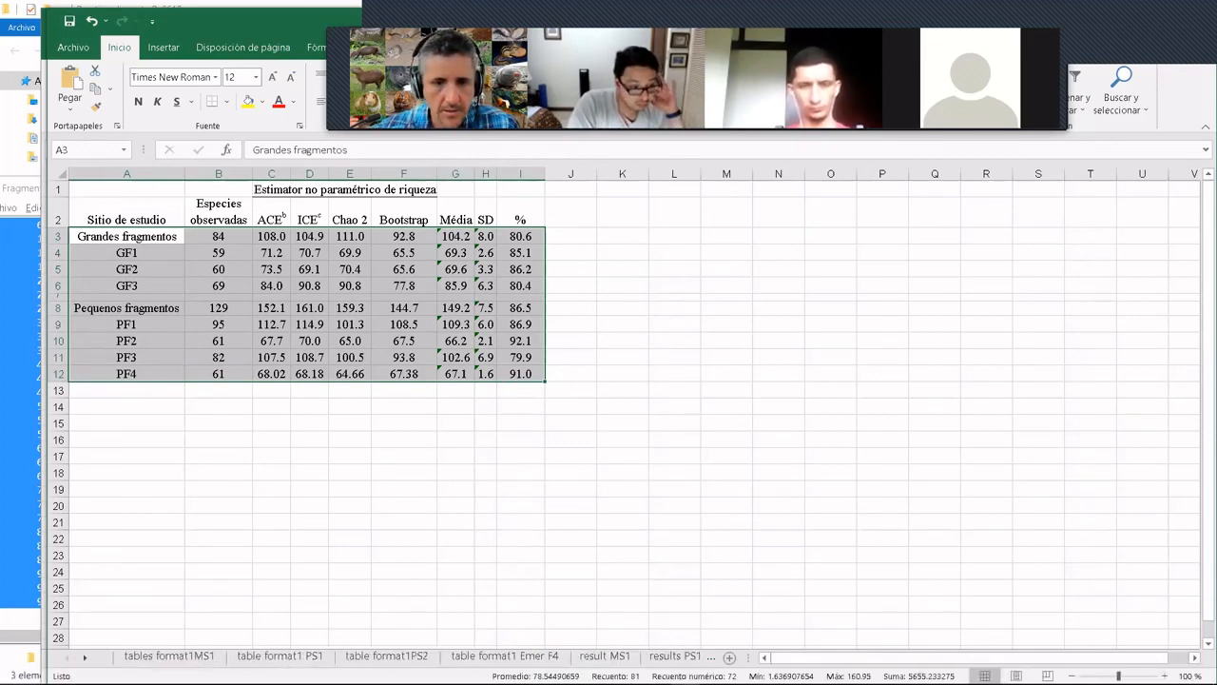
pyautogui.click(185, 657)
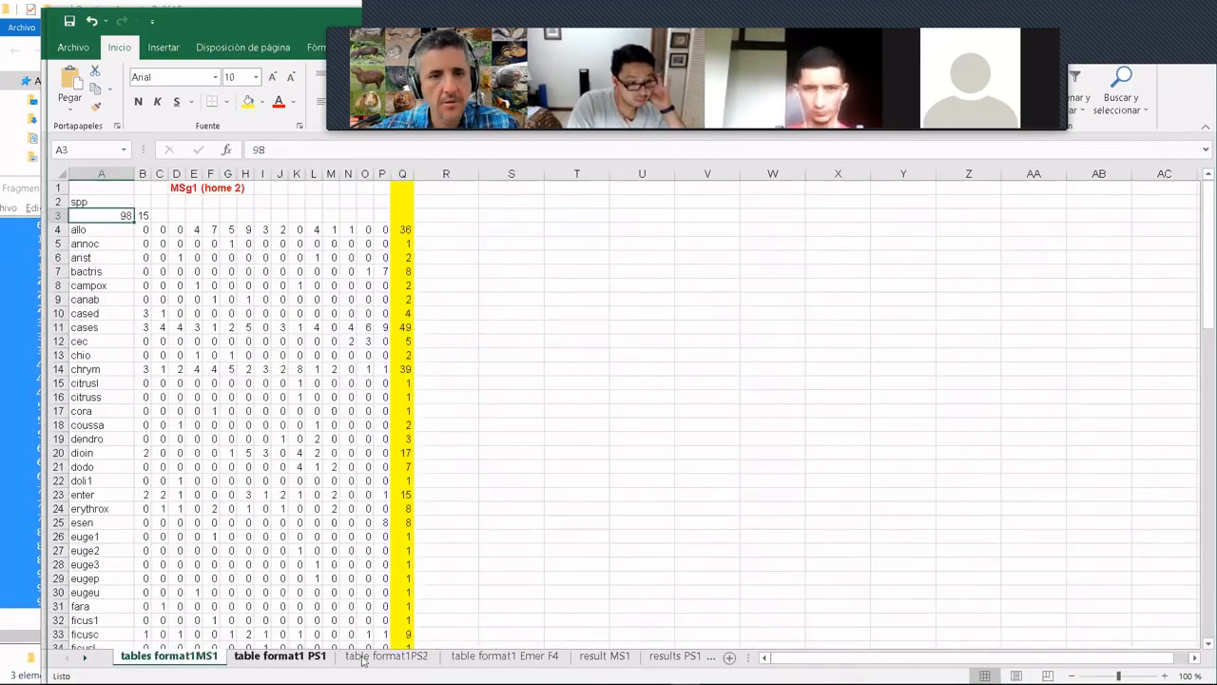
pyautogui.click(250, 656)
pyautogui.click(185, 656)
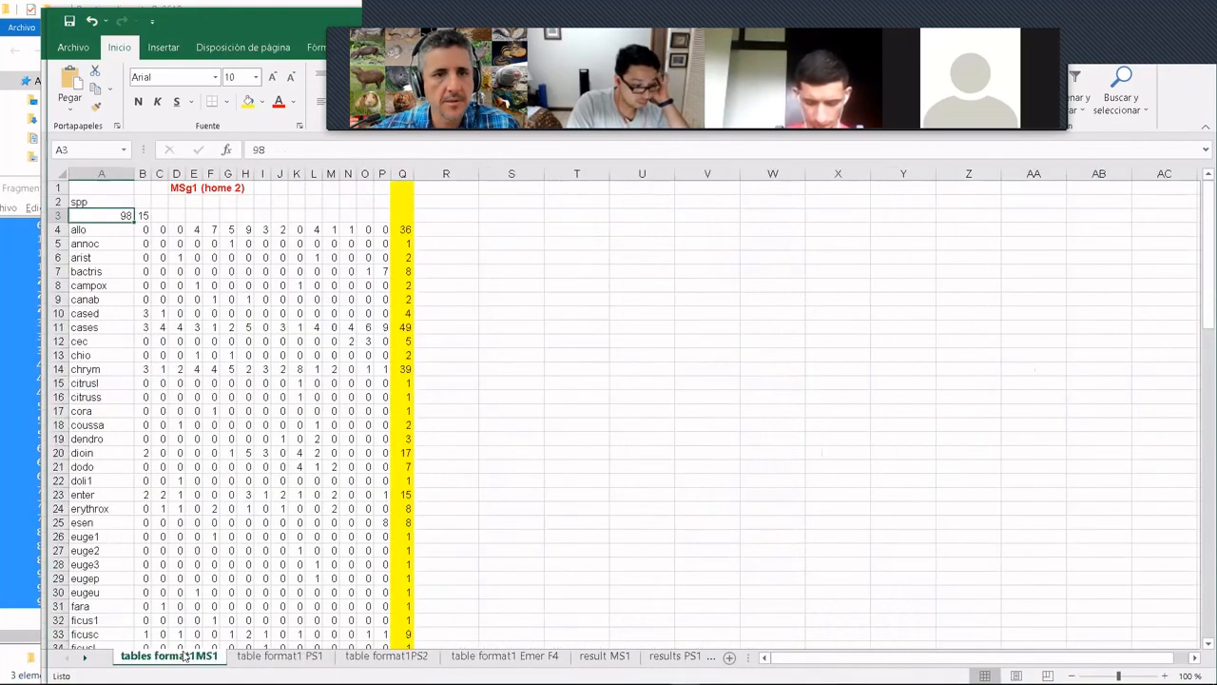
pyautogui.click(86, 661)
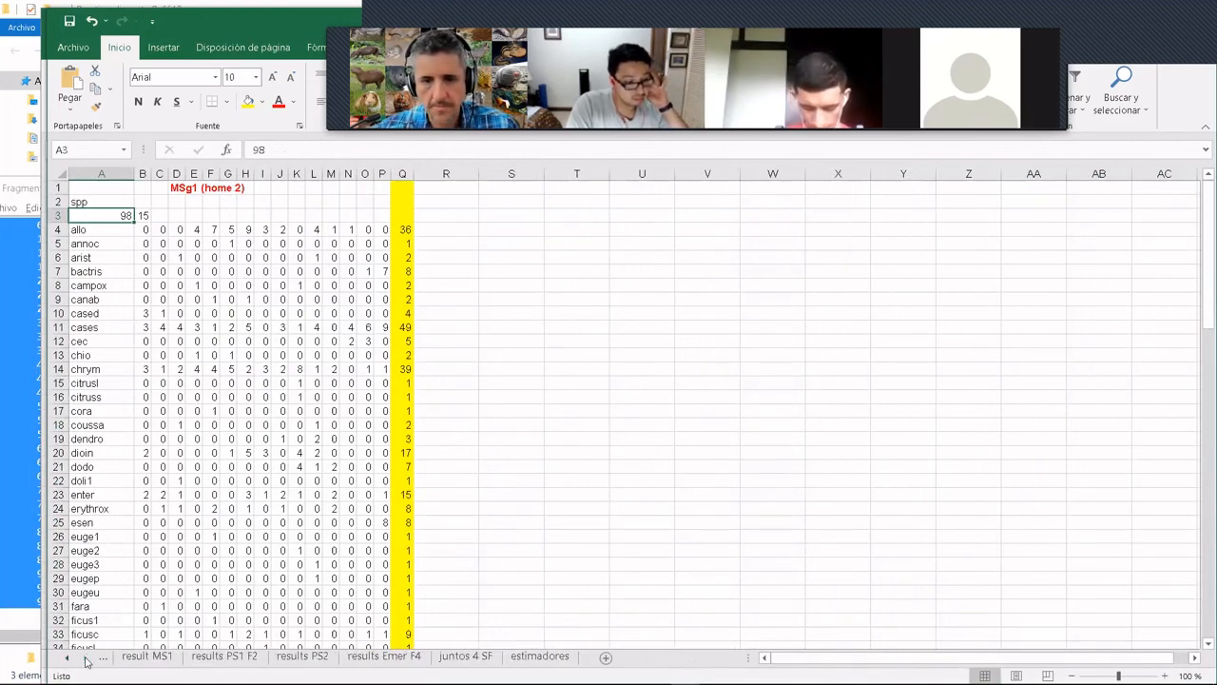
pyautogui.click(535, 656)
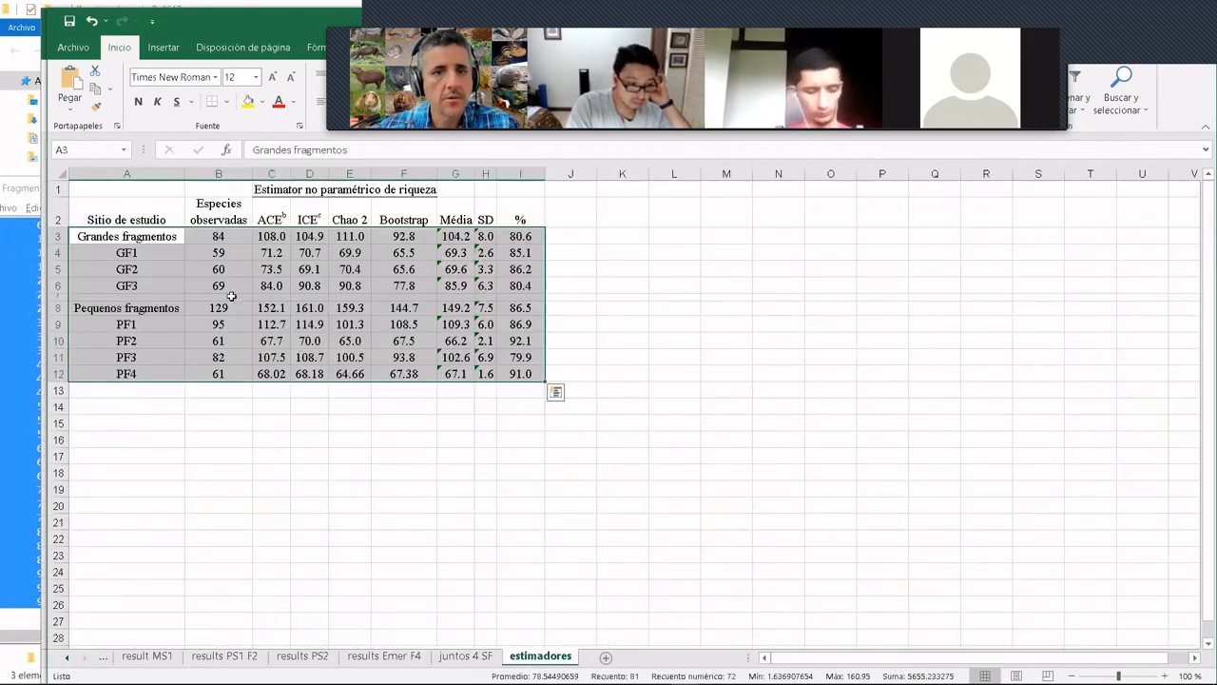
# - Highlight the Grandes fragmentos values in B3:I3 and the Pequenos fragmentos values in B8:I8, and select GF1's observed species in B4
pyautogui.click(228, 249)
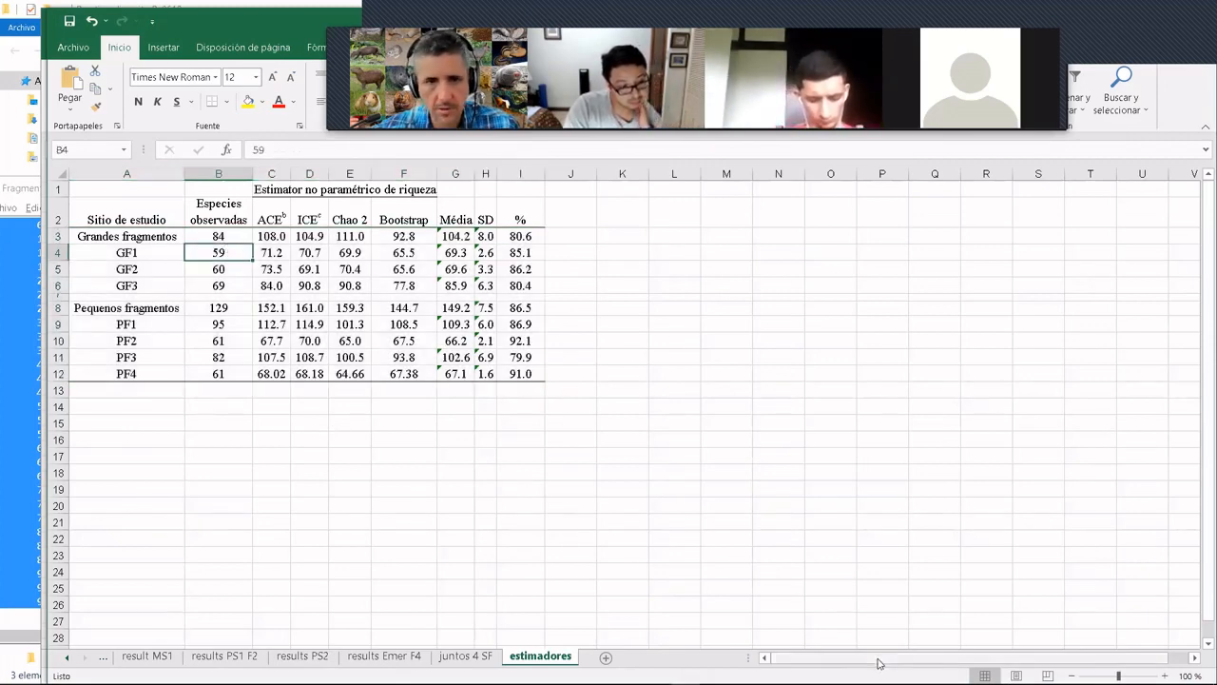
pyautogui.moveTo(206, 231); pyautogui.dragTo(335, 225)
pyautogui.moveTo(514, 235); pyautogui.dragTo(522, 236)
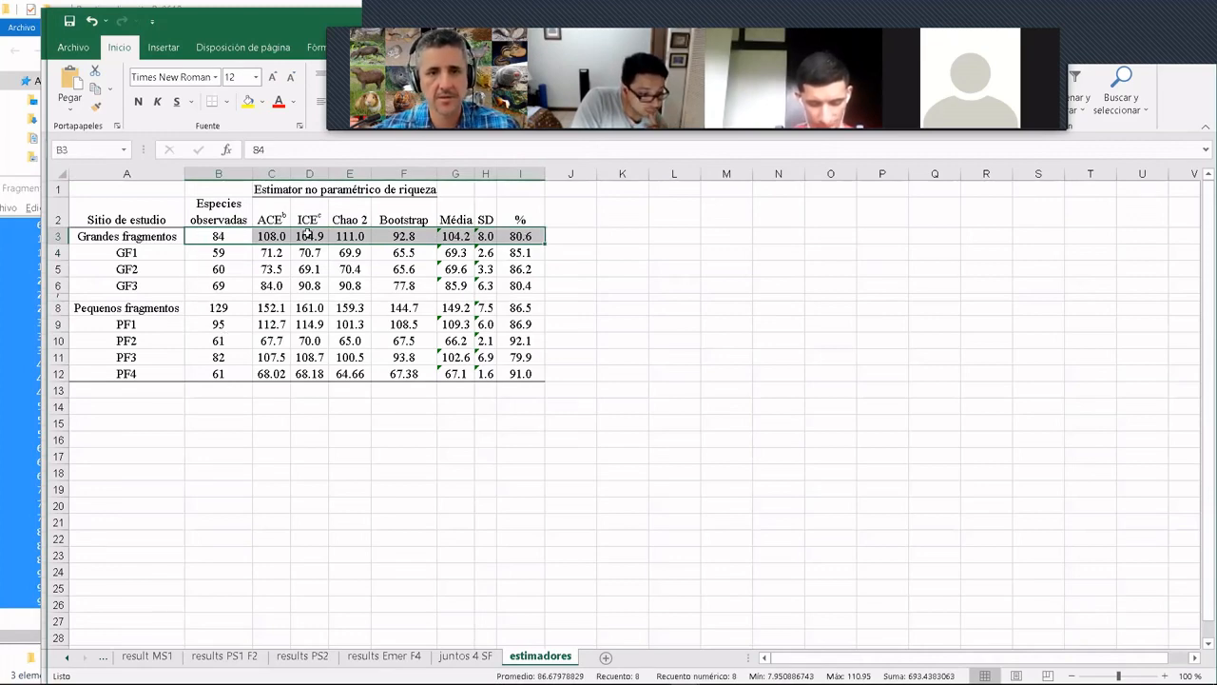
pyautogui.moveTo(211, 311); pyautogui.dragTo(523, 309)
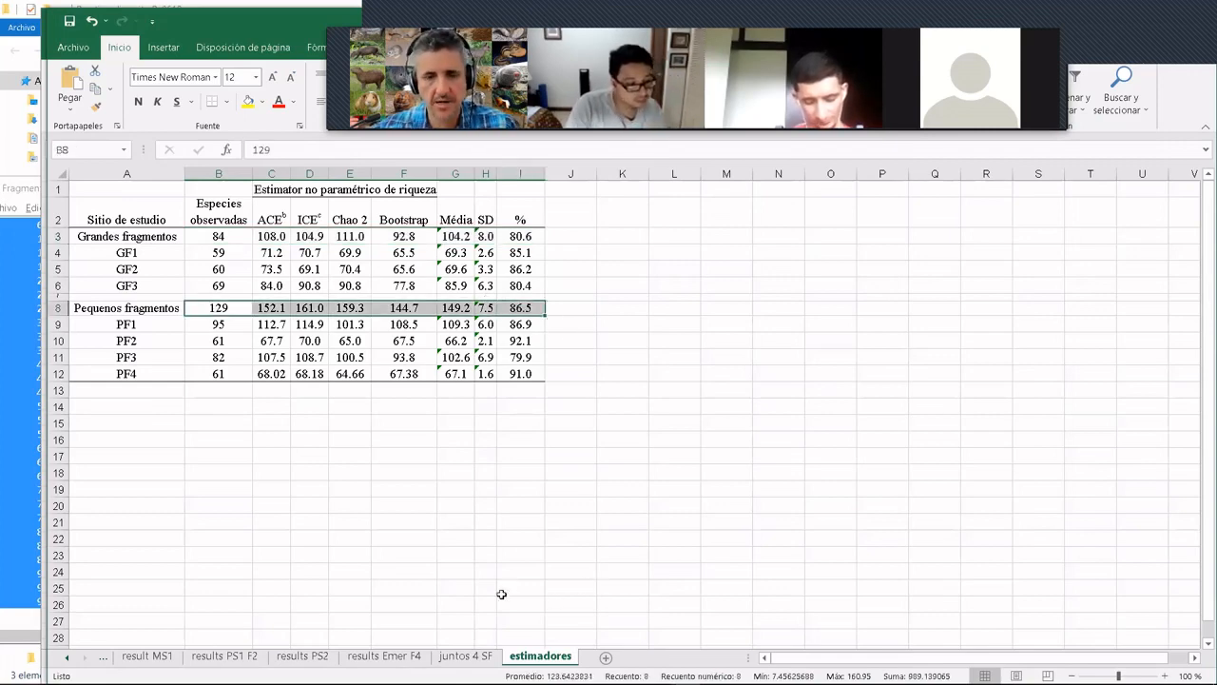
pyautogui.click(228, 255)
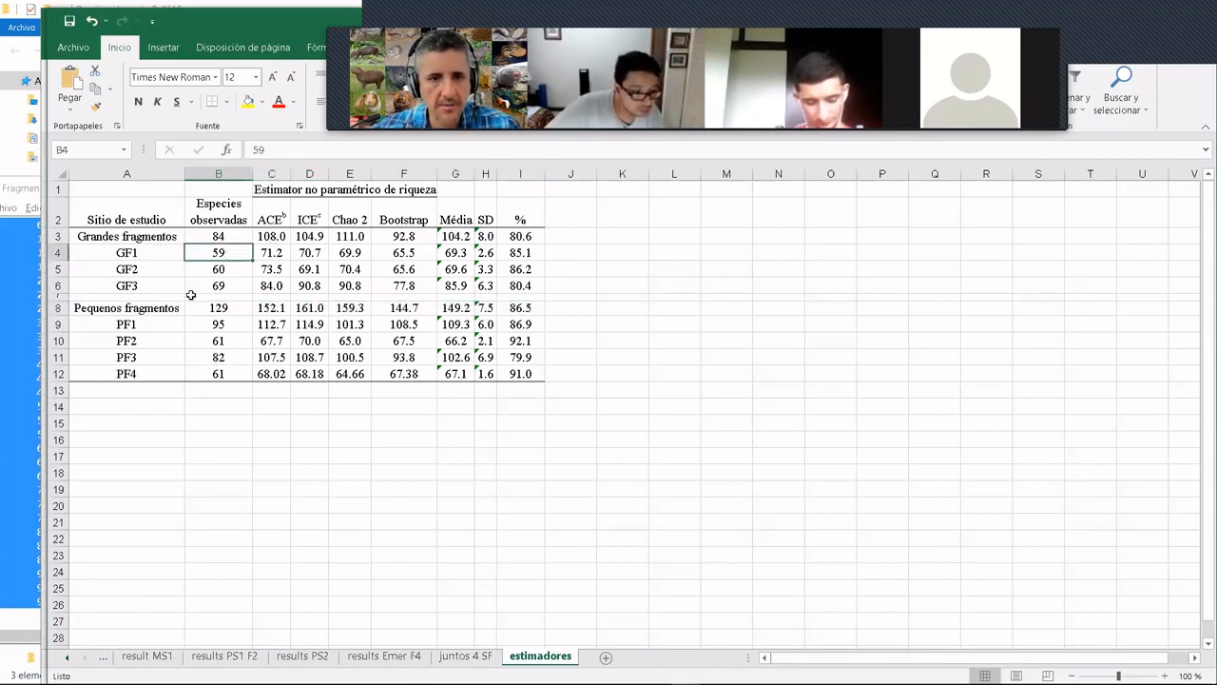
# - Compare the input matrices on the table format1 PS1 and table format1PS2 sheets, selecting the rich F2 species count in D4 on PS1
pyautogui.click(67, 660)
pyautogui.click(179, 657)
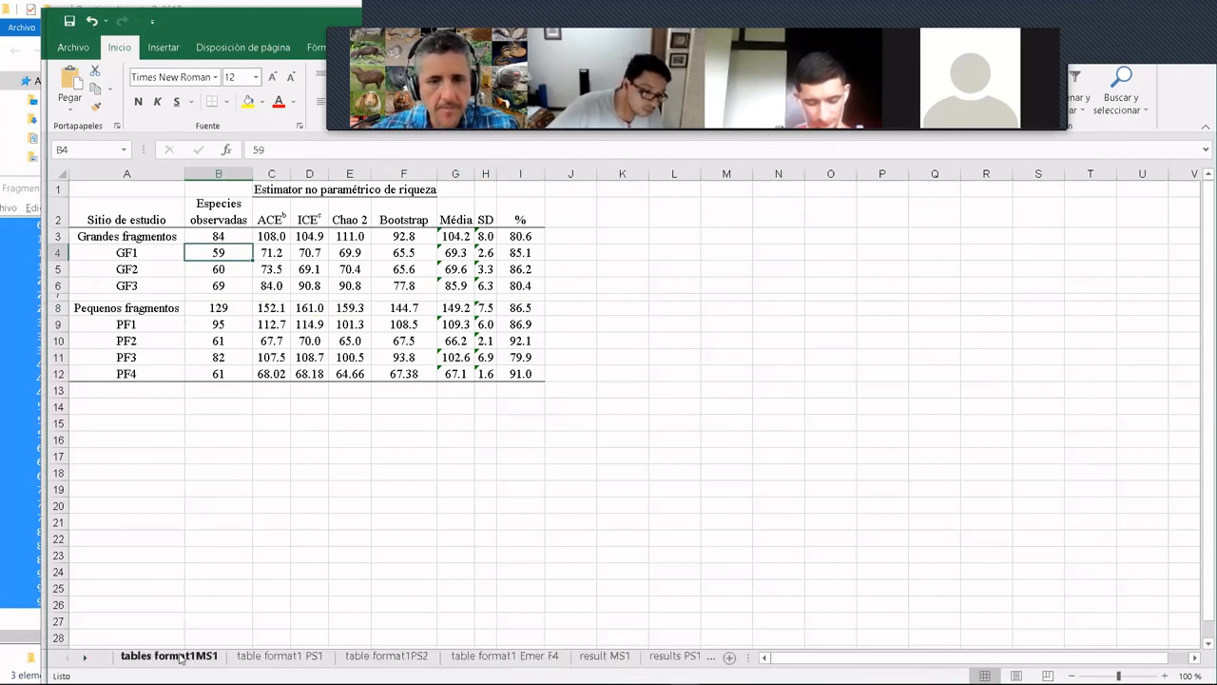
pyautogui.click(277, 657)
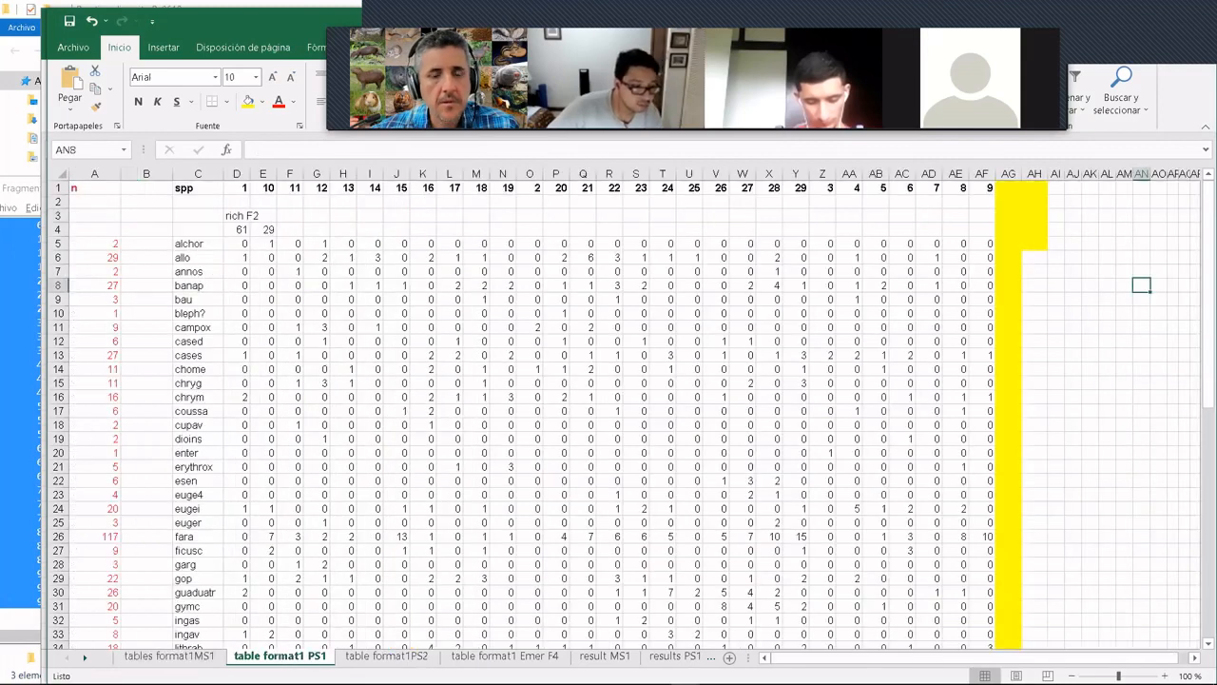
pyautogui.click(399, 657)
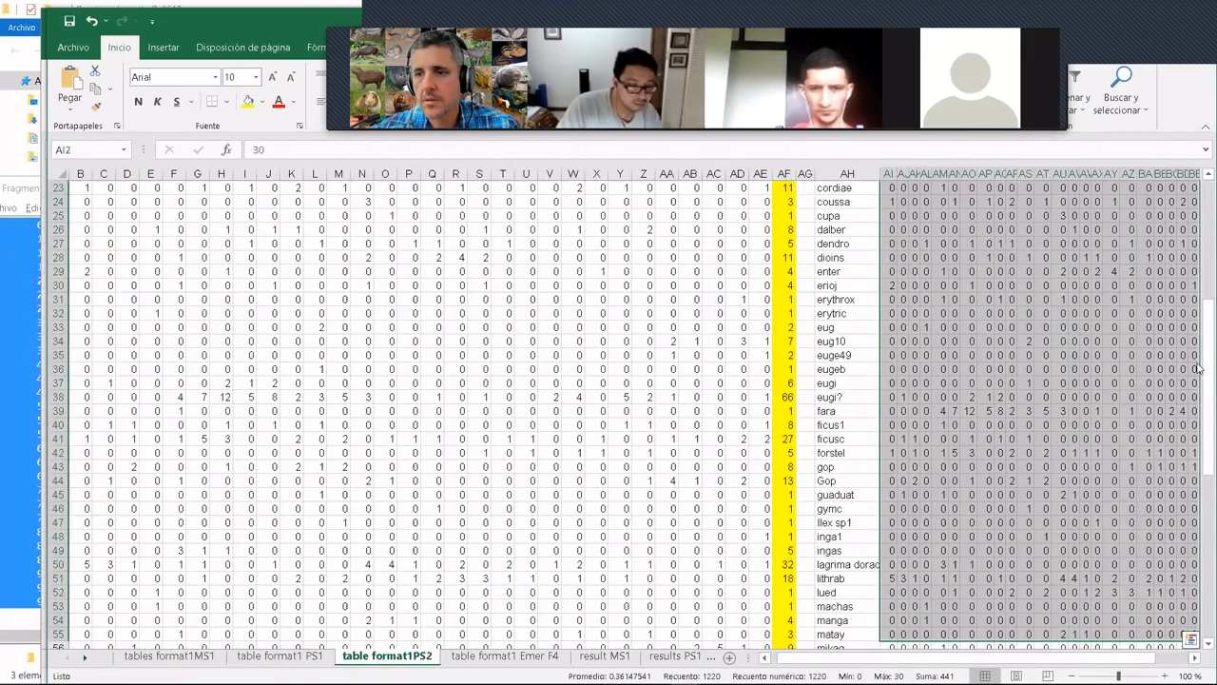
pyautogui.moveTo(1203, 376); pyautogui.dragTo(1201, 110)
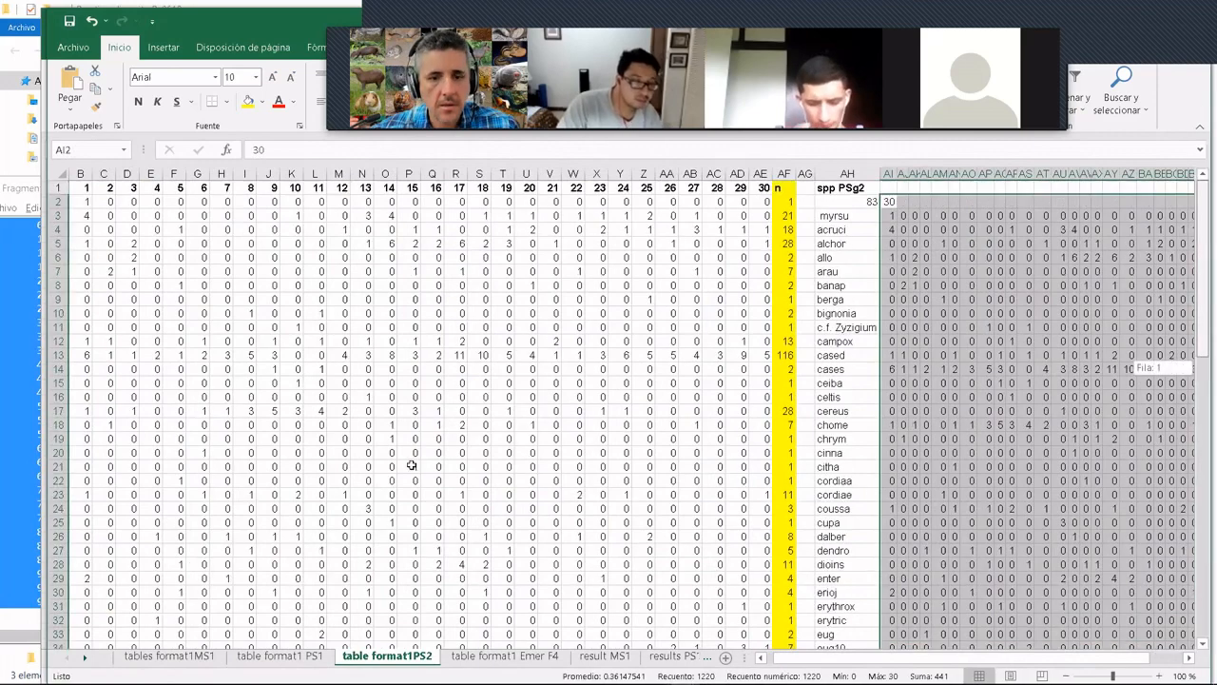
pyautogui.click(306, 656)
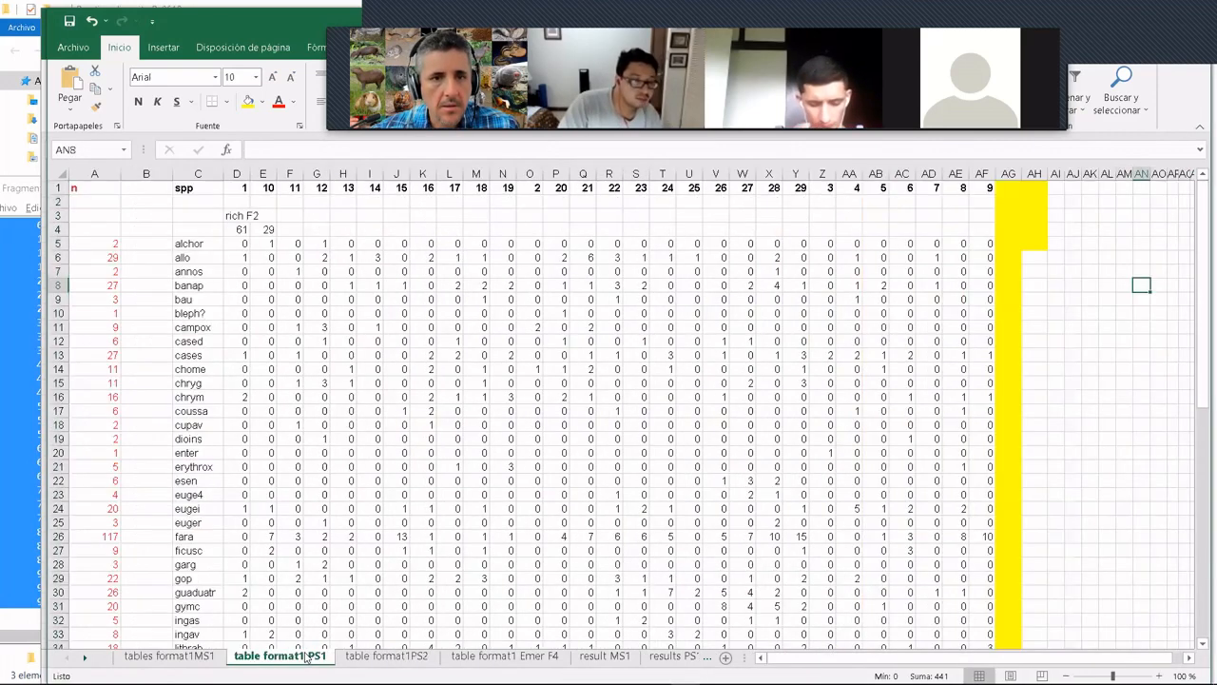
pyautogui.click(240, 229)
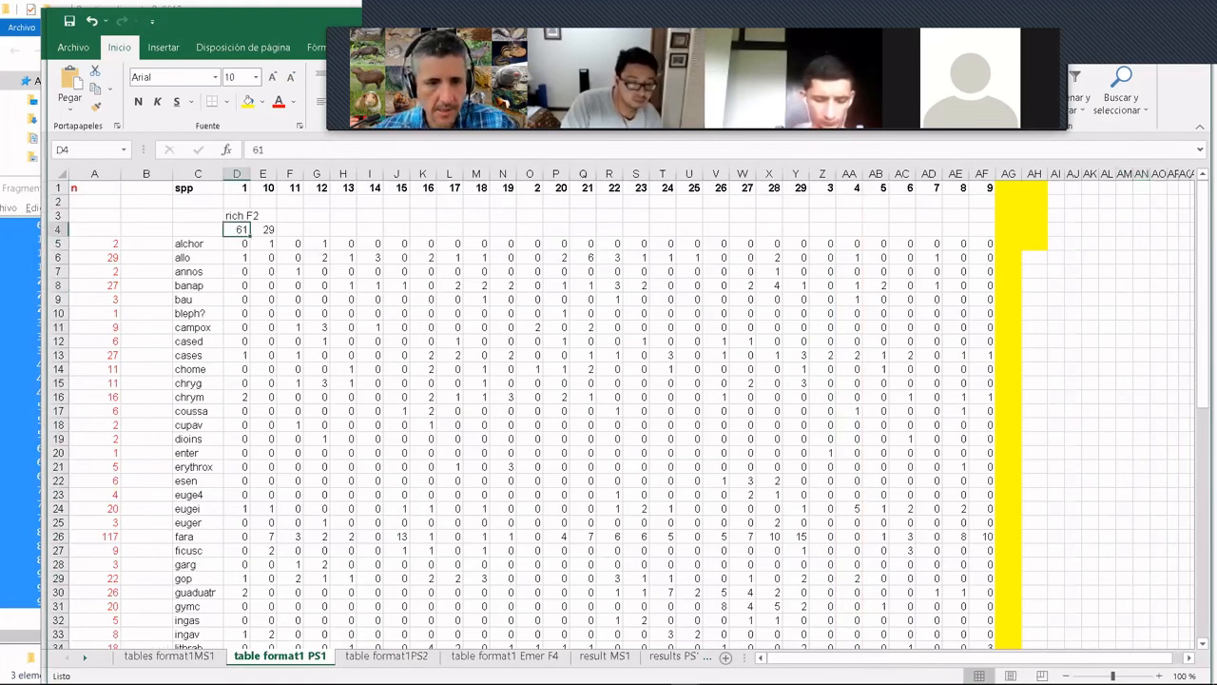
pyautogui.scroll(-3, 380, 656)
pyautogui.scroll(-3, 392, 661)
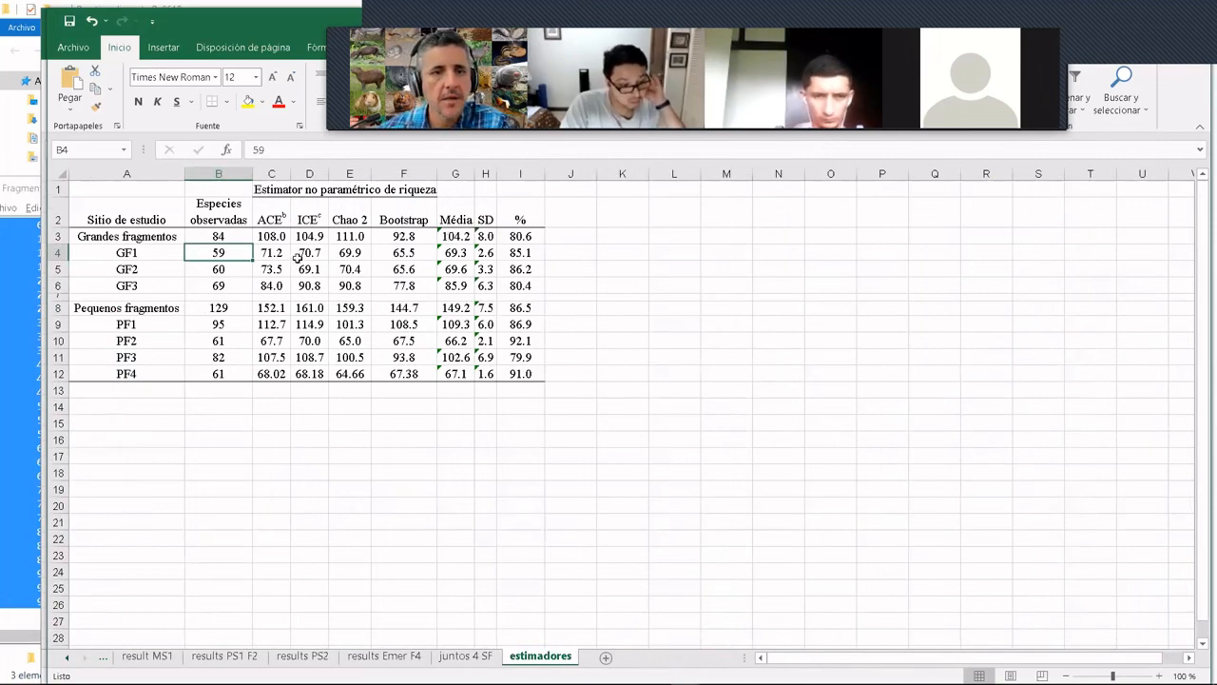
# - Fill the PF2 row, A10:I10, of the estimadores table with yellow
pyautogui.click(220, 341)
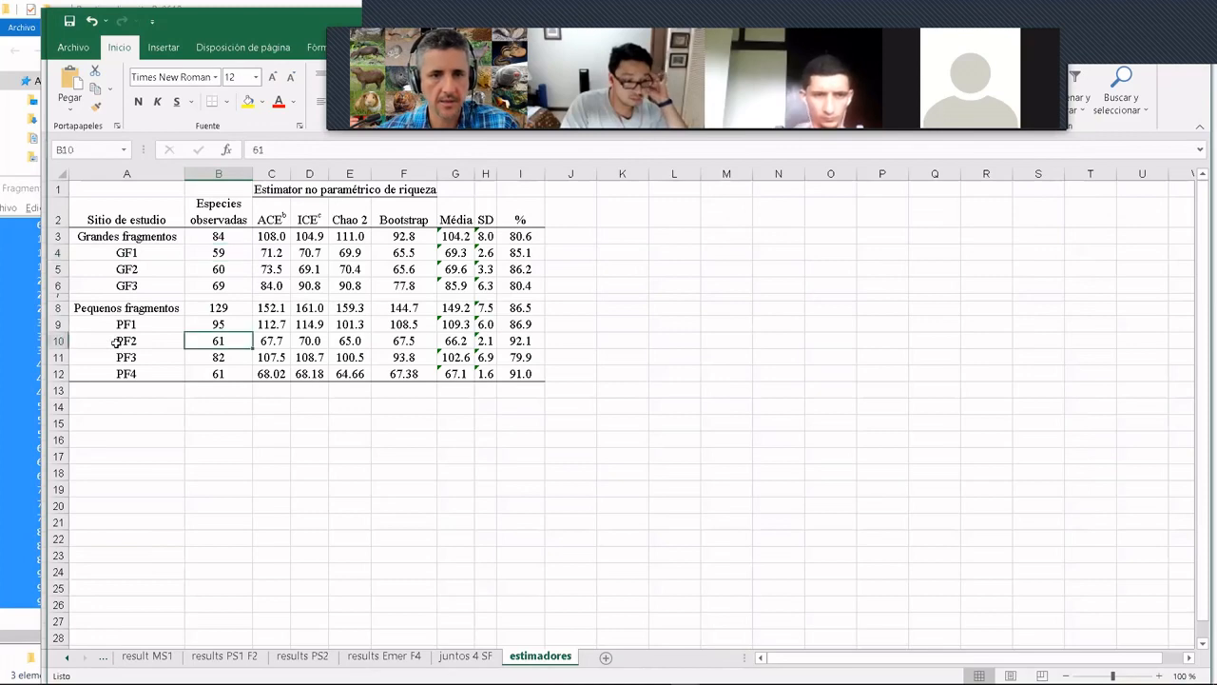
pyautogui.moveTo(136, 340); pyautogui.dragTo(528, 341)
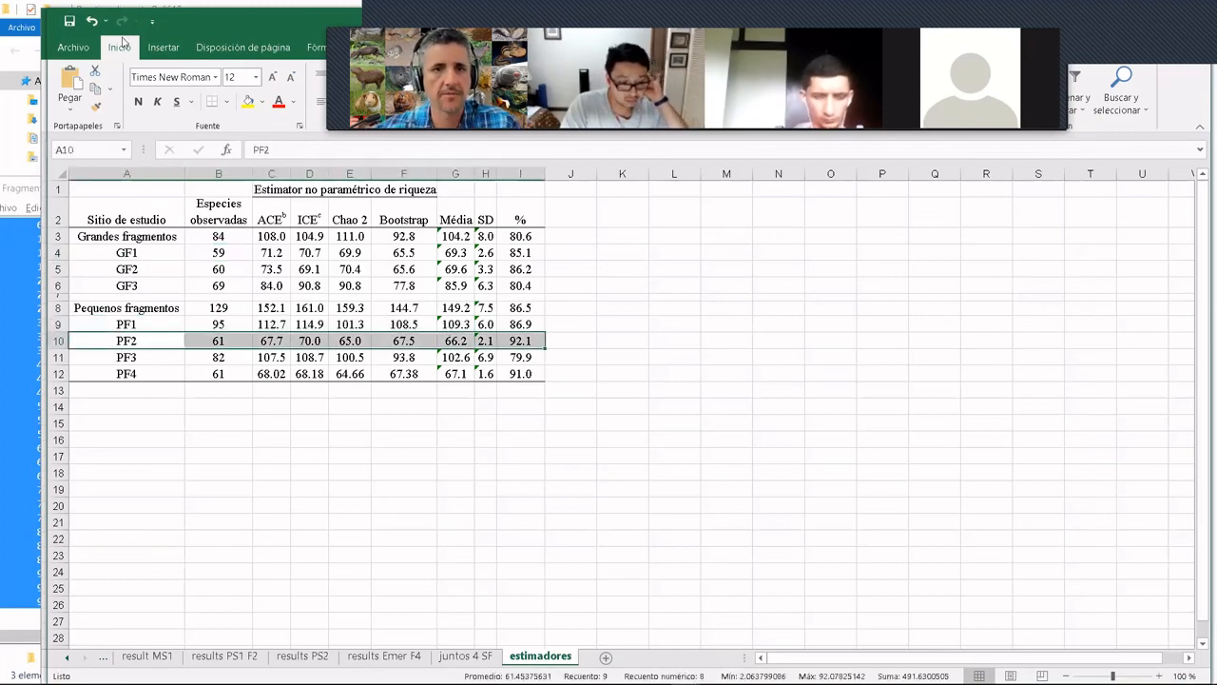
pyautogui.click(246, 102)
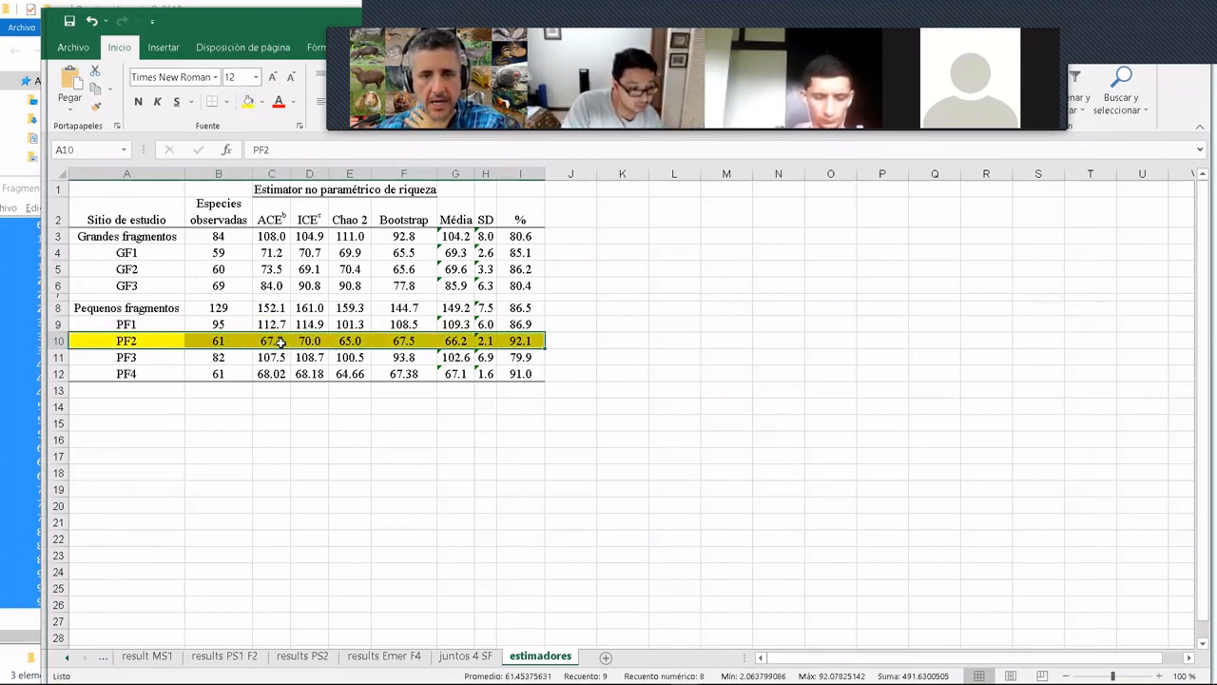
# - Check PF2's ACE, ICE, Chao 2 and Bootstrap values, and the formulas behind its Média and SD
pyautogui.click(279, 342)
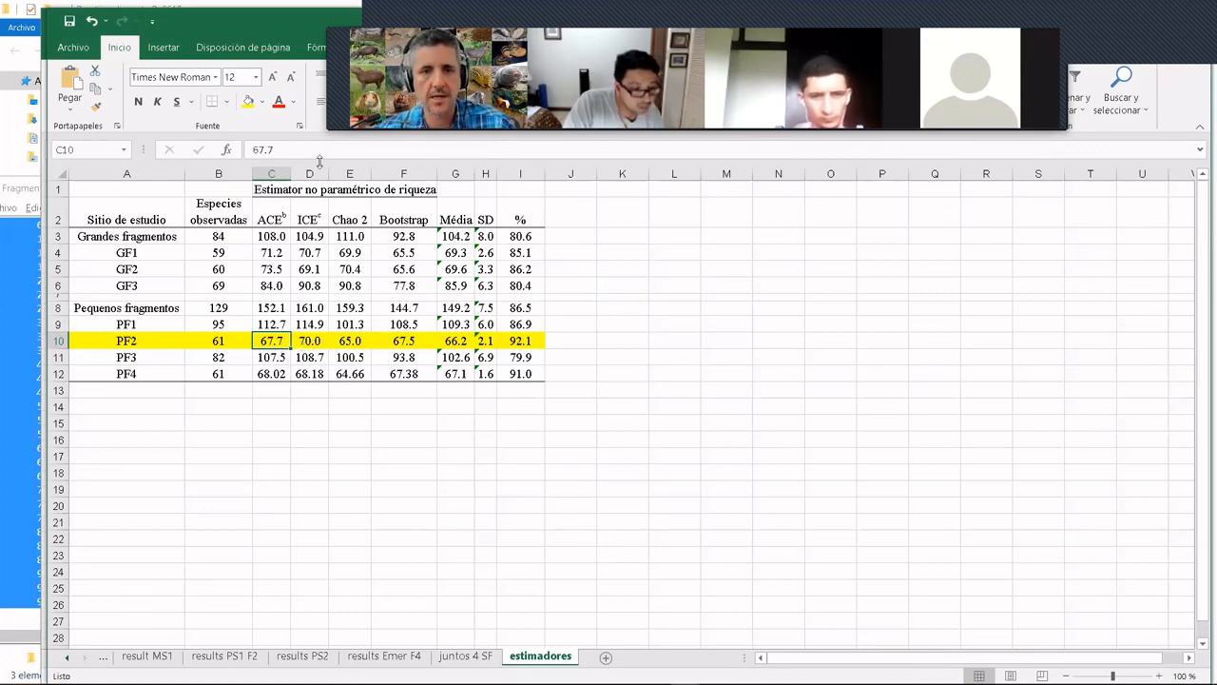
pyautogui.click(319, 342)
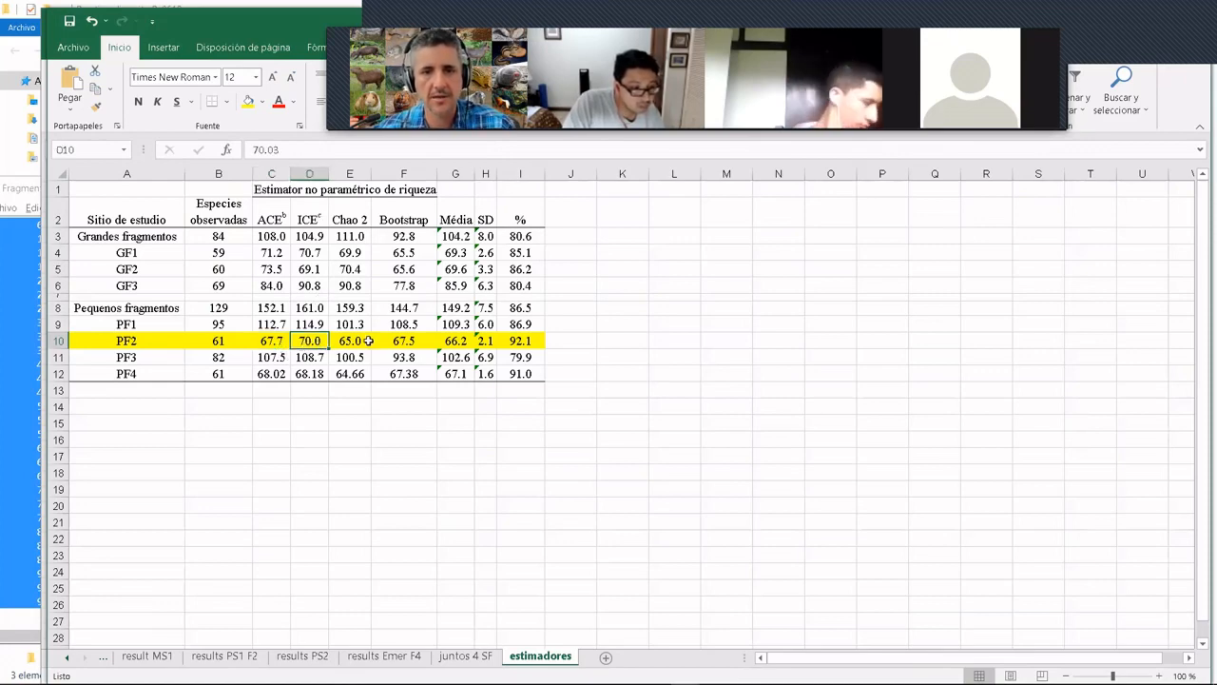
pyautogui.click(369, 341)
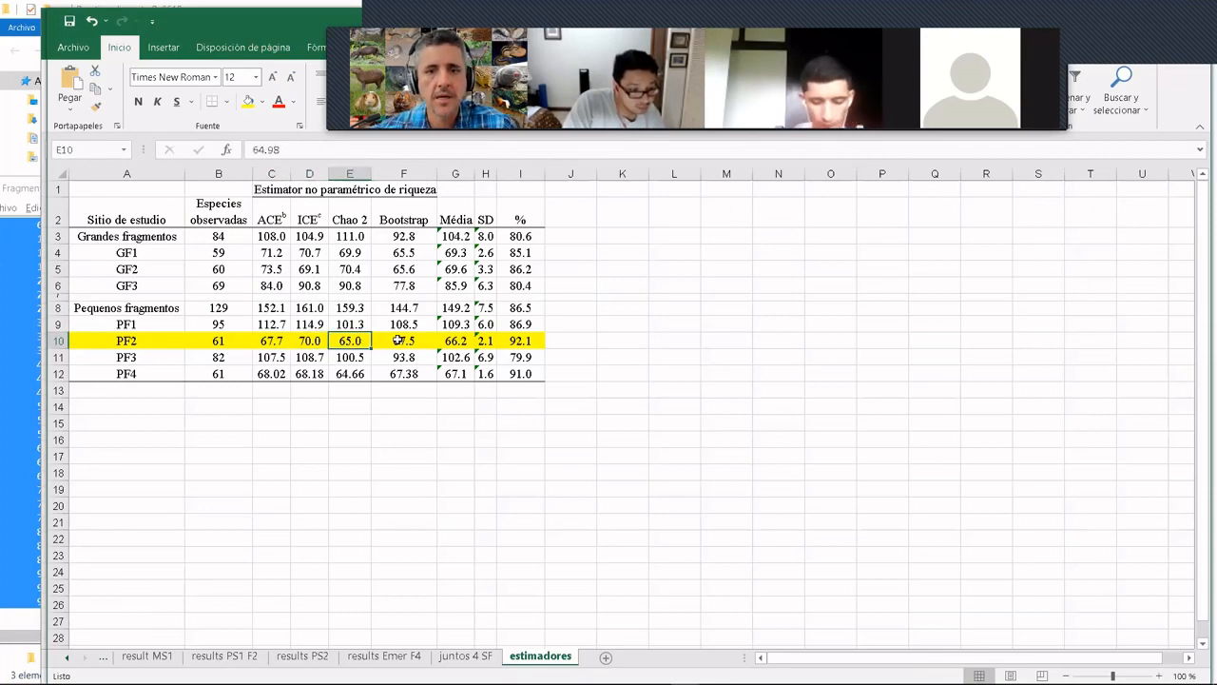
pyautogui.click(398, 339)
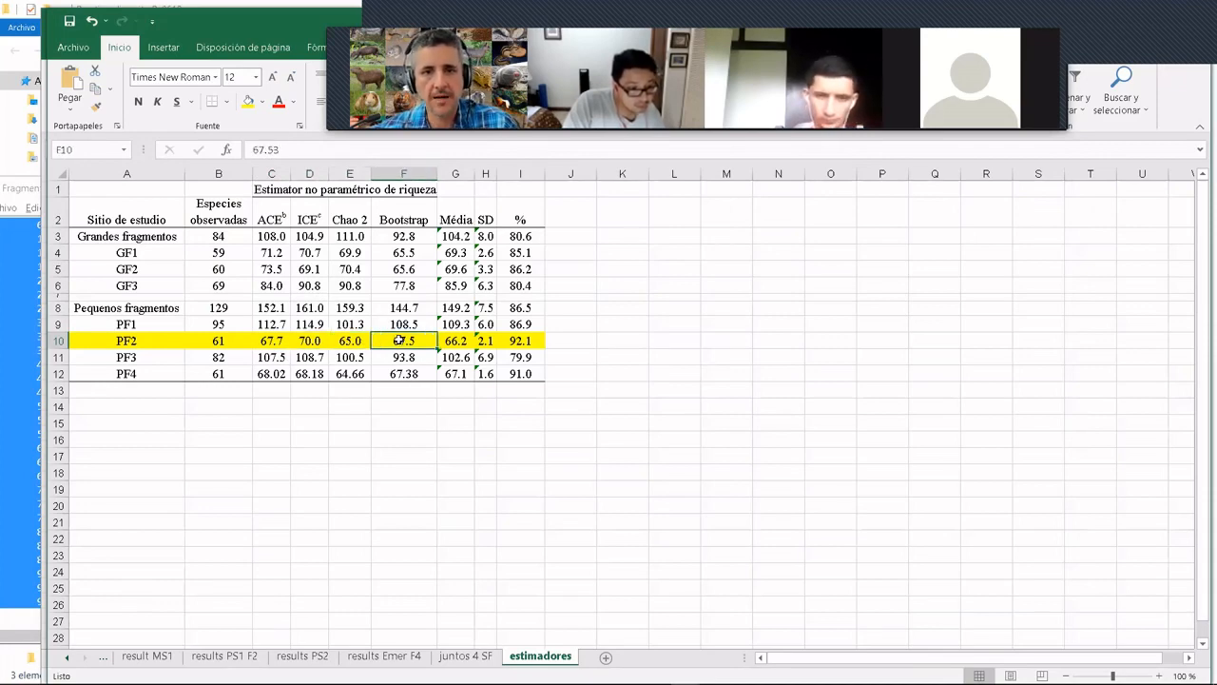
pyautogui.click(456, 341)
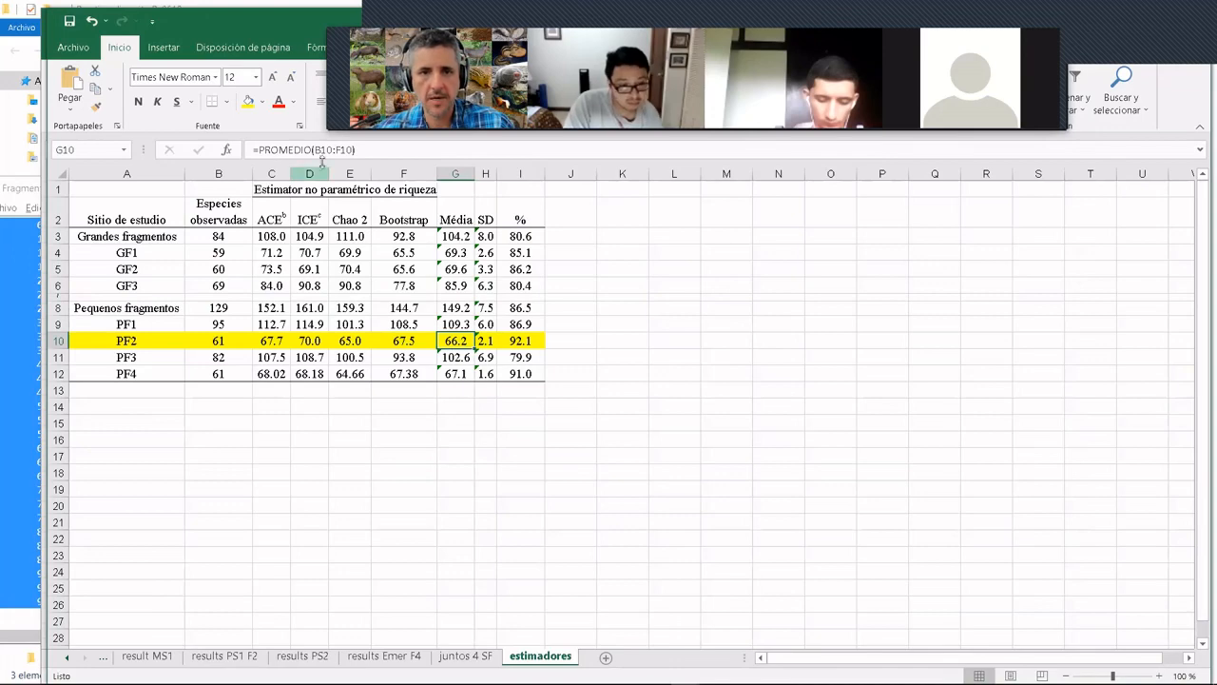
pyautogui.click(485, 340)
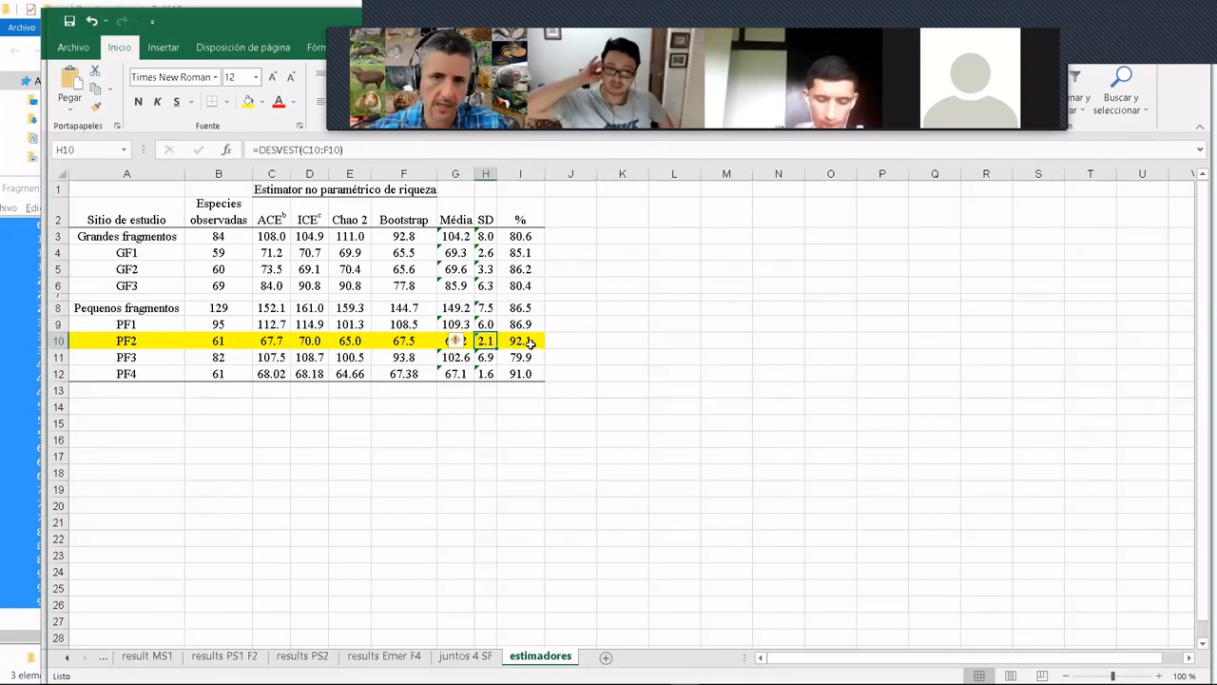
# - Examine the % column's header and the formula in I10, showing which PF2 cells it references
pyautogui.click(520, 218)
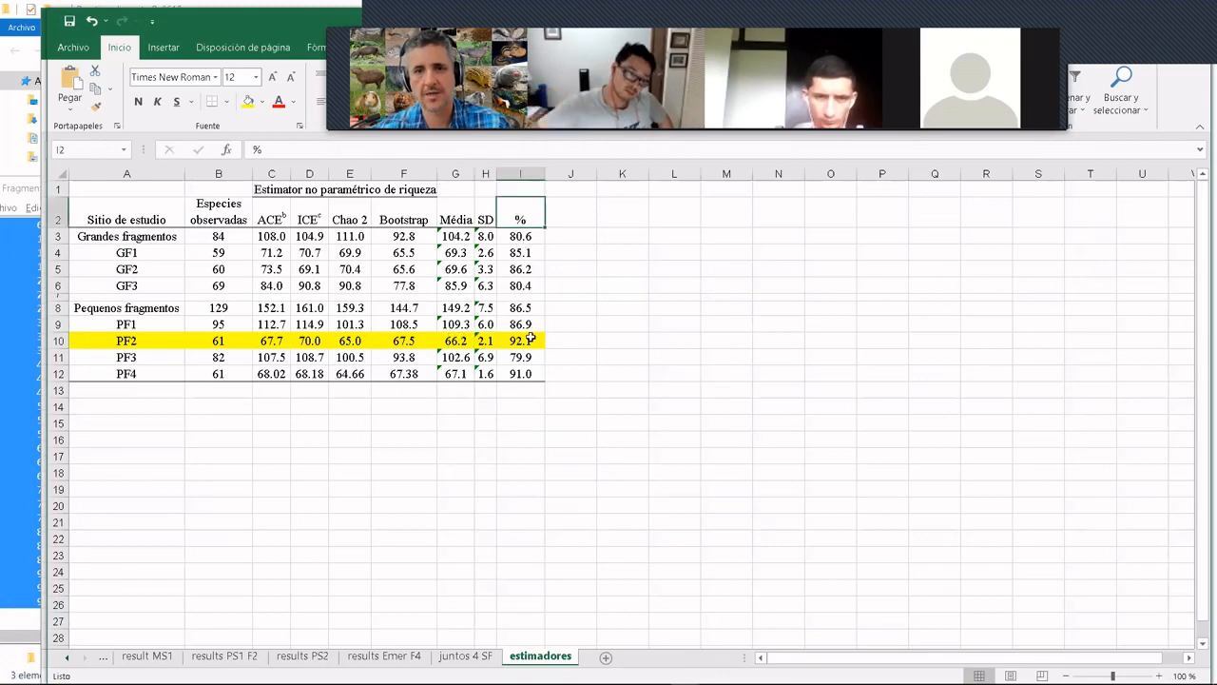
pyautogui.click(531, 338)
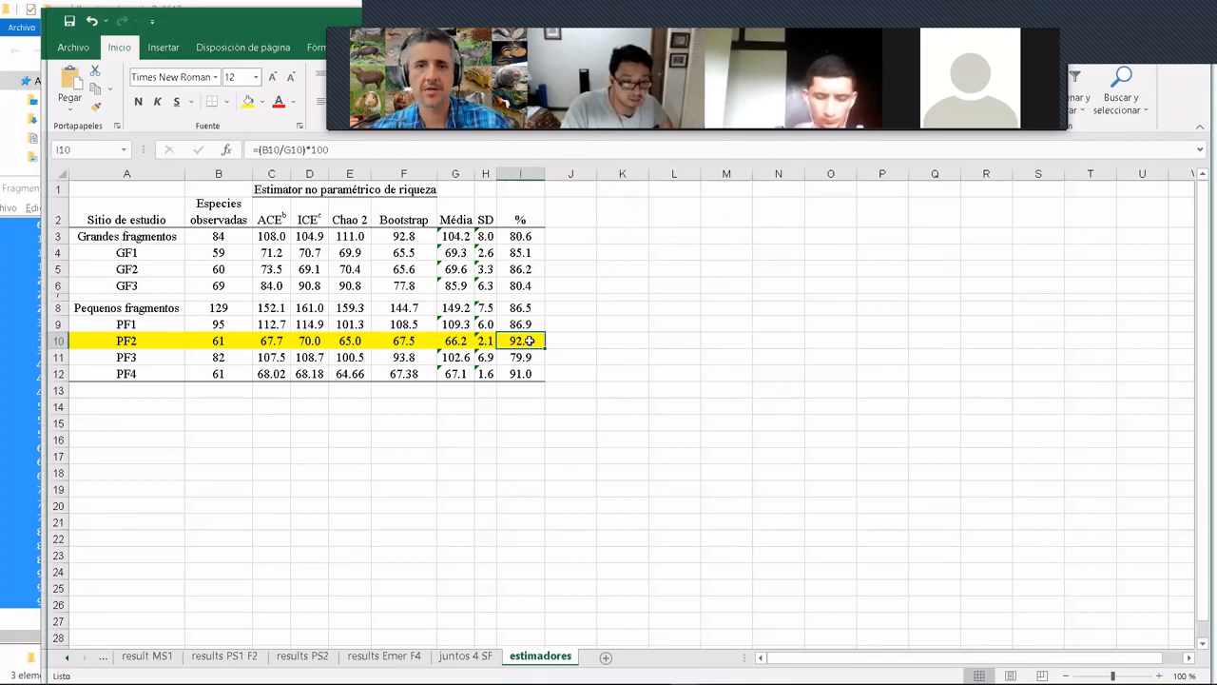
pyautogui.click(273, 149)
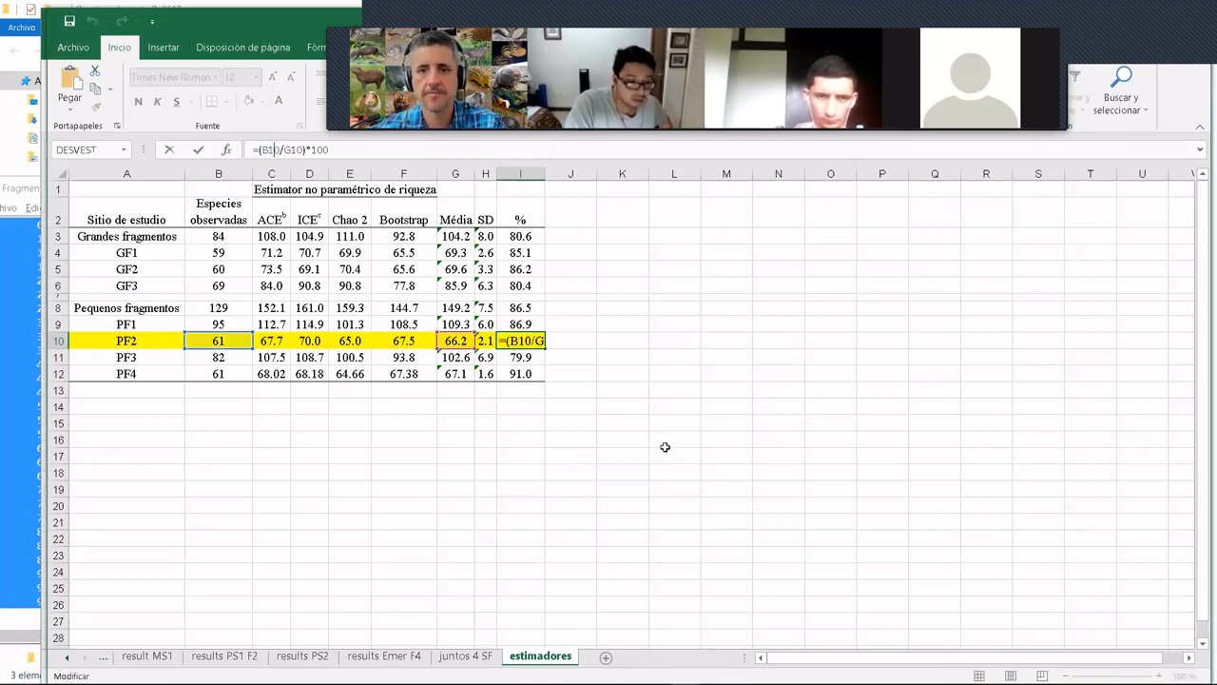
pyautogui.click(665, 449)
pyautogui.click(521, 340)
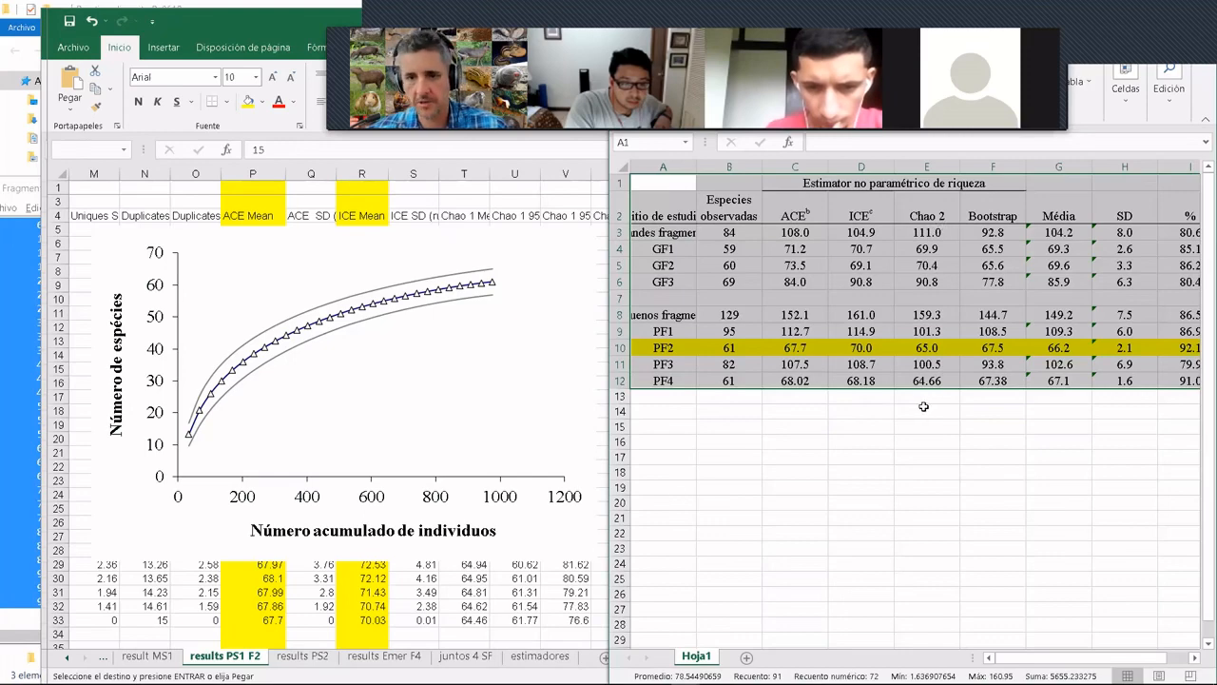
# - On the results PS1 F2 sheet, select M33 and move along the last data row to the Individuals value in B33
pyautogui.click(95, 623)
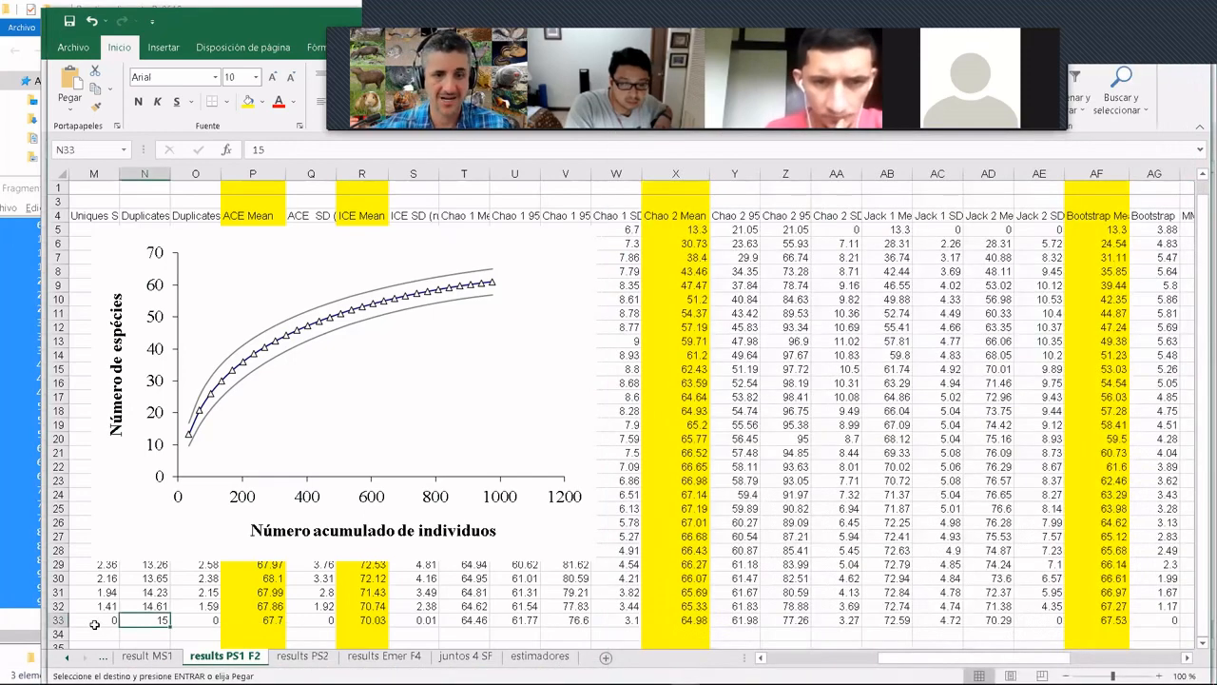
pyautogui.click(95, 622)
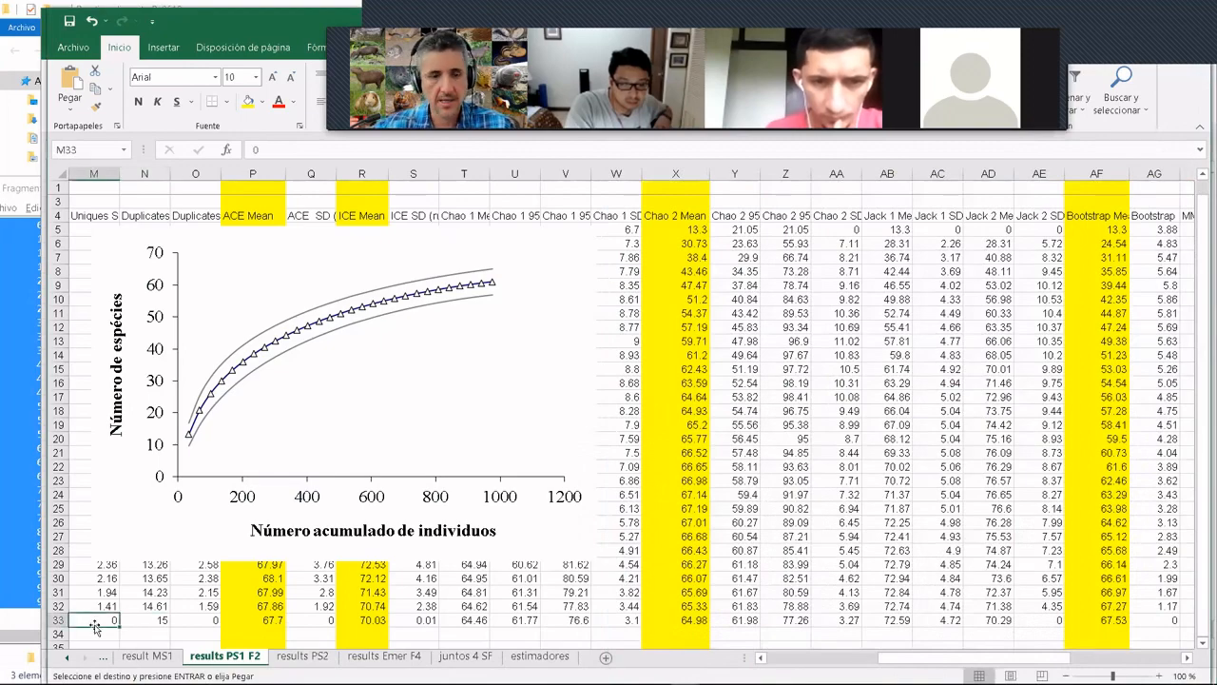
pyautogui.press('Left')
pyautogui.press('Left')
pyautogui.press('Left')
pyautogui.press('Left')
pyautogui.press('Left')
pyautogui.press('Left')
pyautogui.press('Left')
pyautogui.press('Left')
pyautogui.press('Left')
pyautogui.press('Left')
pyautogui.press('Left')
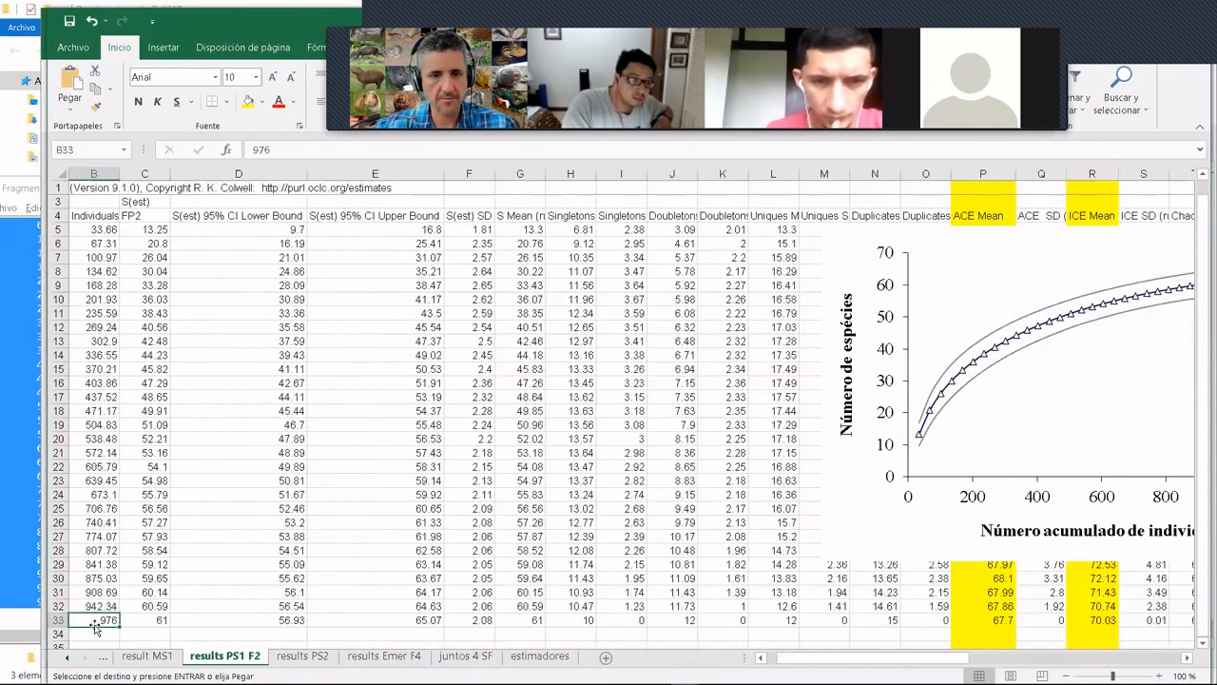
# - Examine the last data row, 33, on the results PS1 F2 sheet from Samples in A33 across to ACE Mean in P33
pyautogui.press('Left')
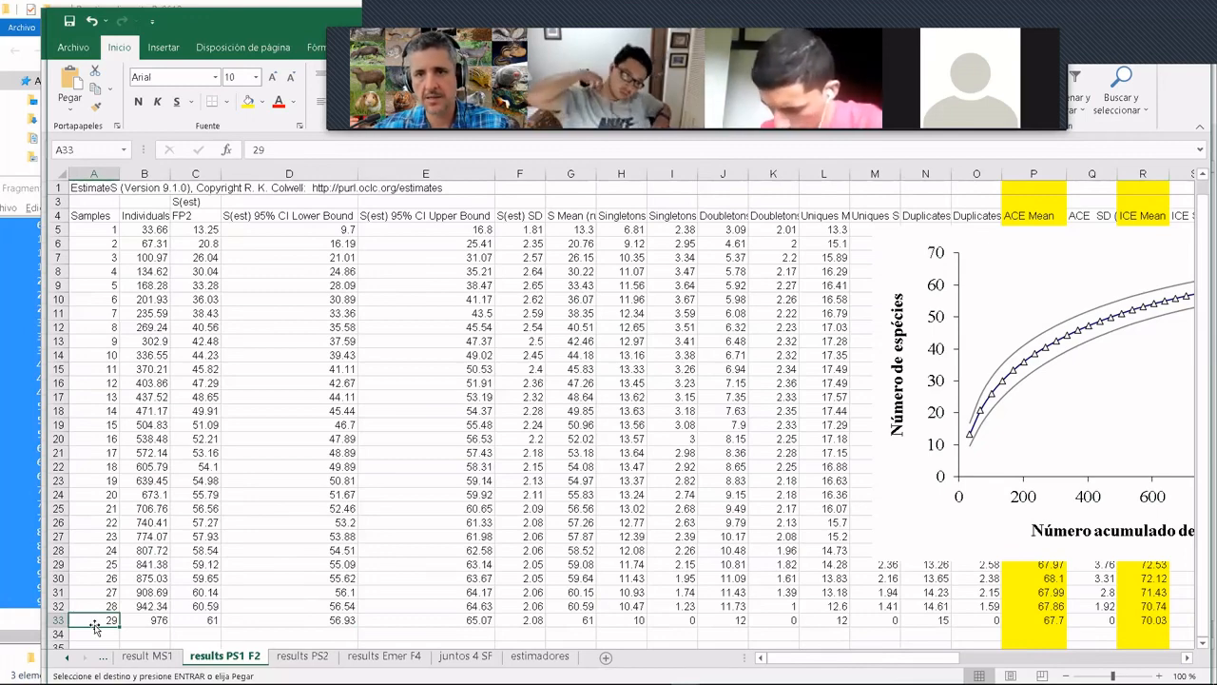
pyautogui.press('Right')
pyautogui.press('Right')
pyautogui.press('Right')
pyautogui.press('Right')
pyautogui.press('Right')
pyautogui.press('Right')
pyautogui.press('Right')
pyautogui.press('Right')
pyautogui.press('Right')
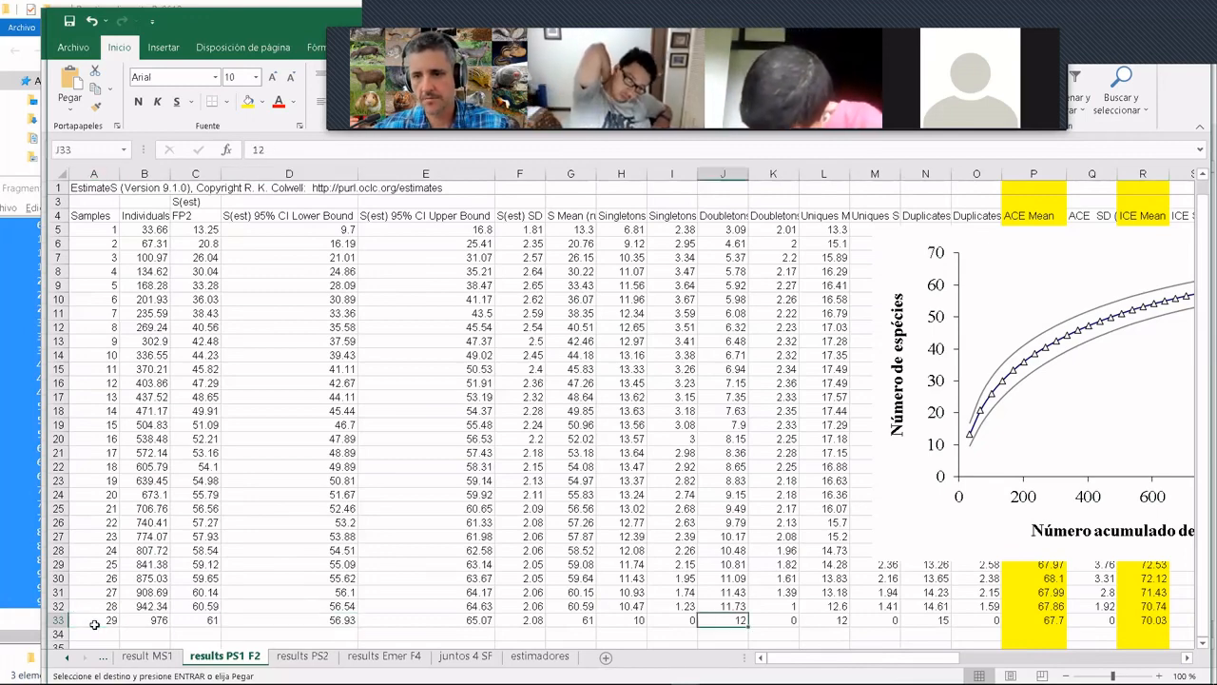
pyautogui.press('Right')
pyautogui.press('Right')
pyautogui.press('Right')
pyautogui.press('Right')
pyautogui.press('Right')
pyautogui.press('Right')
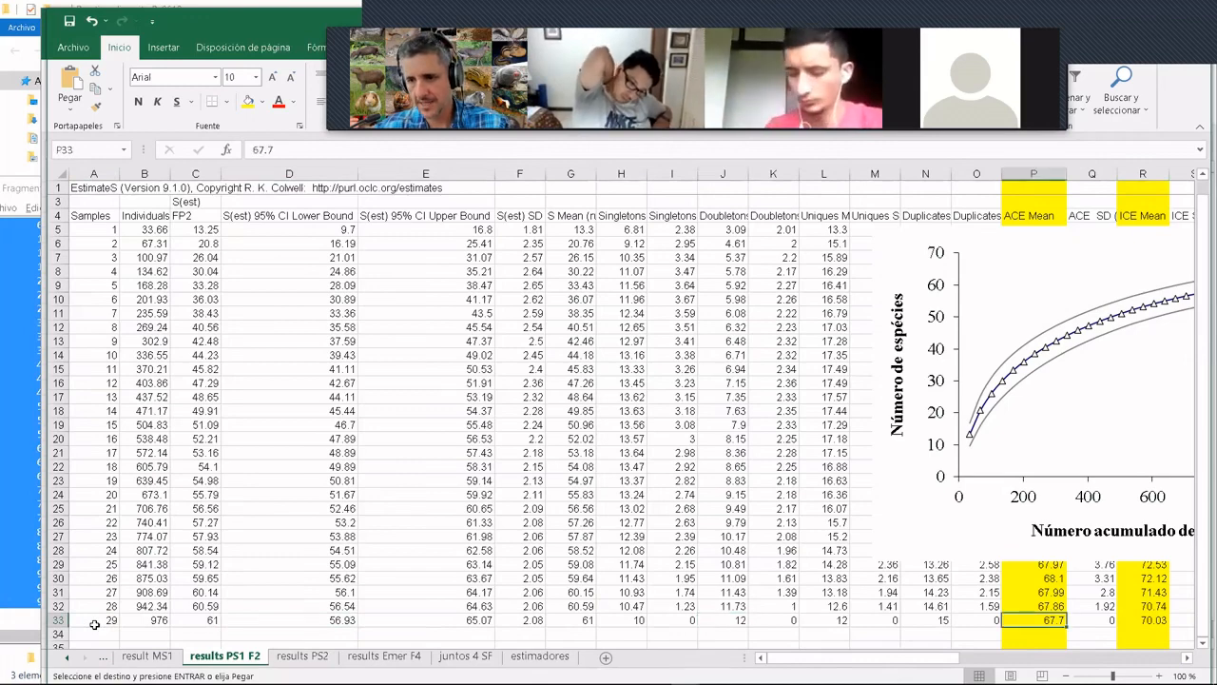
# - Continue along row 33 past the ICE and Chao 1 columns to check Chao 2 Mean in X33 and Bootstrap Mean in AF33
pyautogui.press('Right')
pyautogui.press('Right')
pyautogui.press('Right')
pyautogui.press('Right')
pyautogui.press('Right')
pyautogui.press('Right')
pyautogui.press('Right')
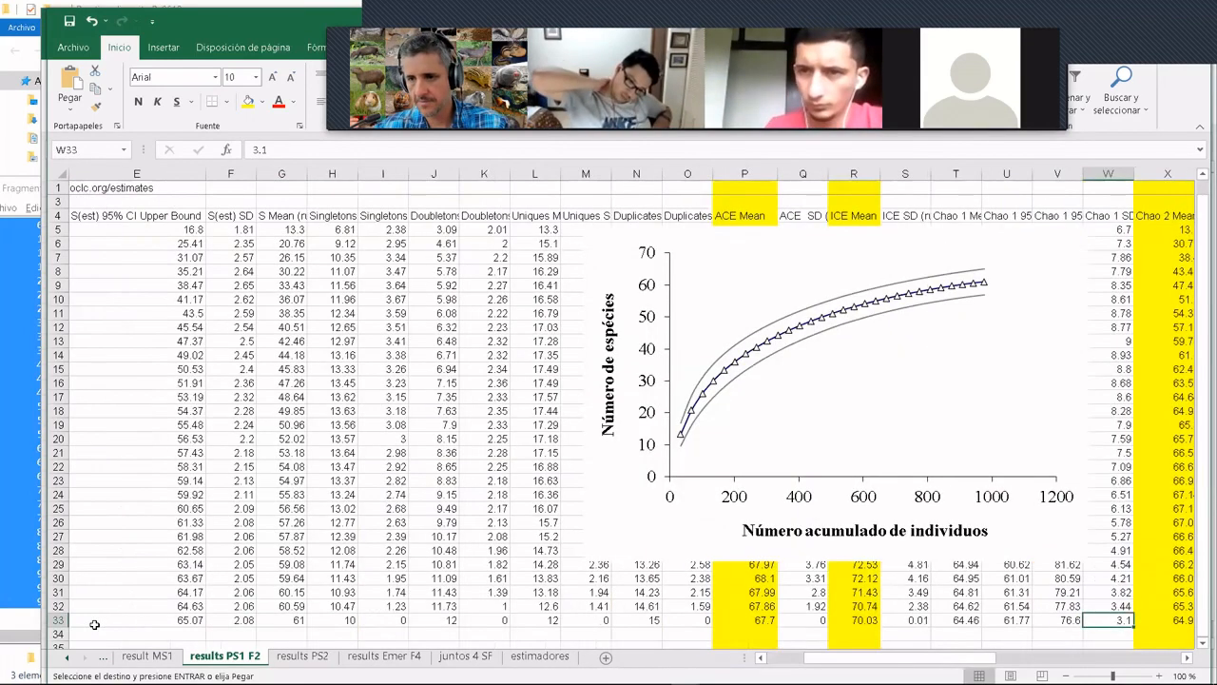
pyautogui.press('Right')
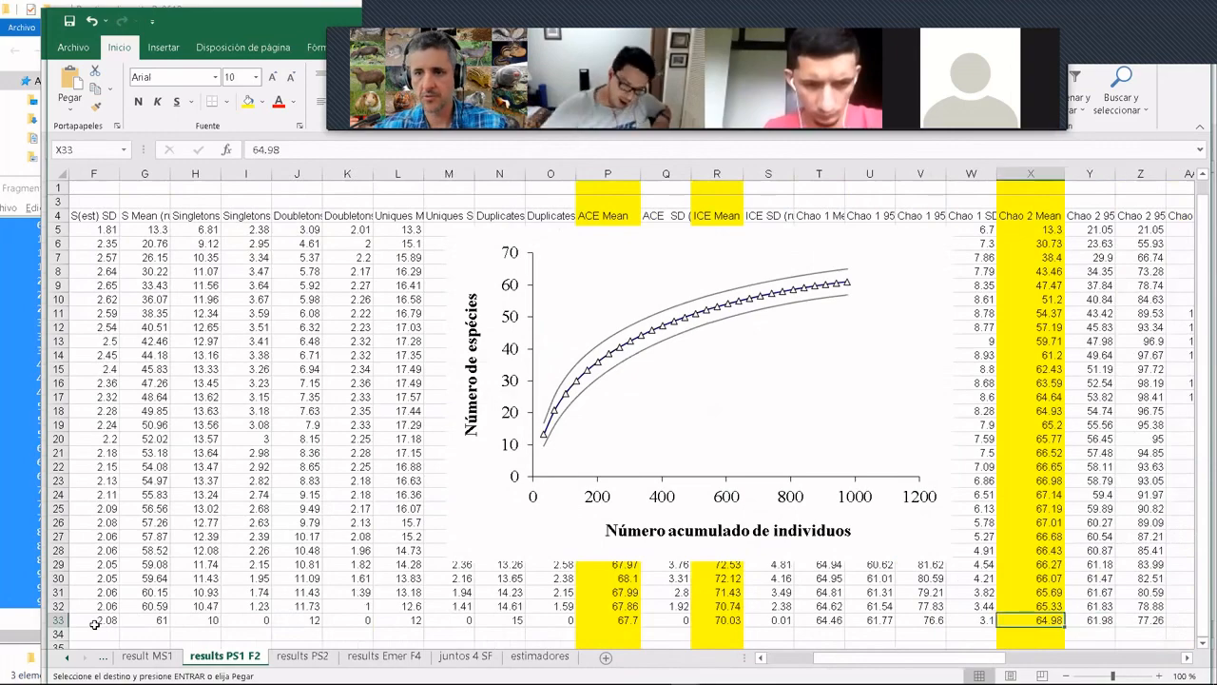
pyautogui.press('Right')
pyautogui.press('Right')
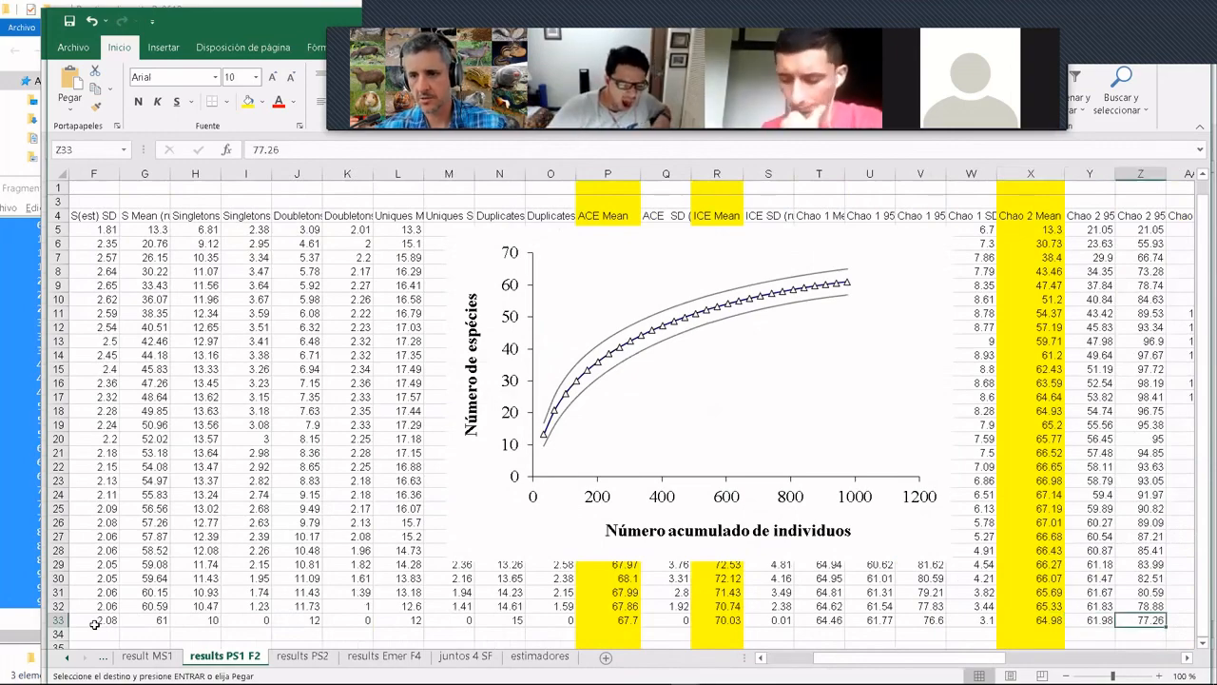
pyautogui.press('Right')
pyautogui.press('Right')
pyautogui.press('Right')
pyautogui.press('Right')
pyautogui.press('Right')
pyautogui.press('Right')
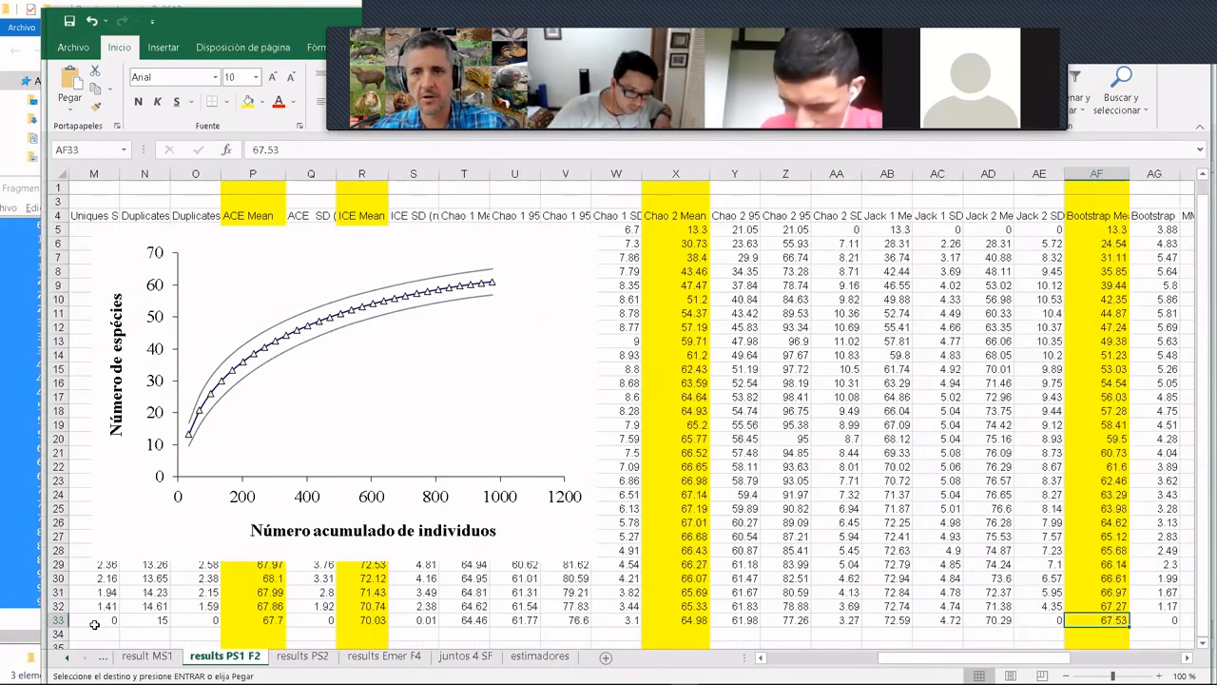
# - In the separate estimator table workbook, check PF2's observed species, its ACE, ICE, Chao 2 and Bootstrap values, and the Média formula
pyautogui.click(95, 629)
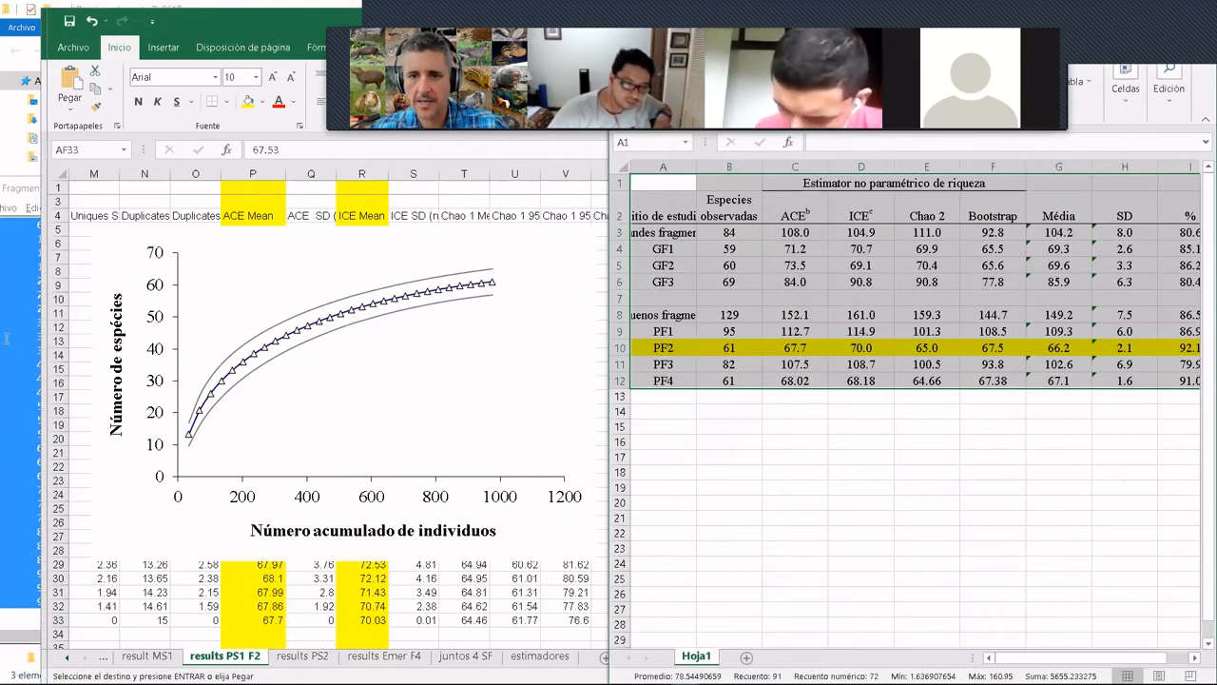
pyautogui.click(732, 348)
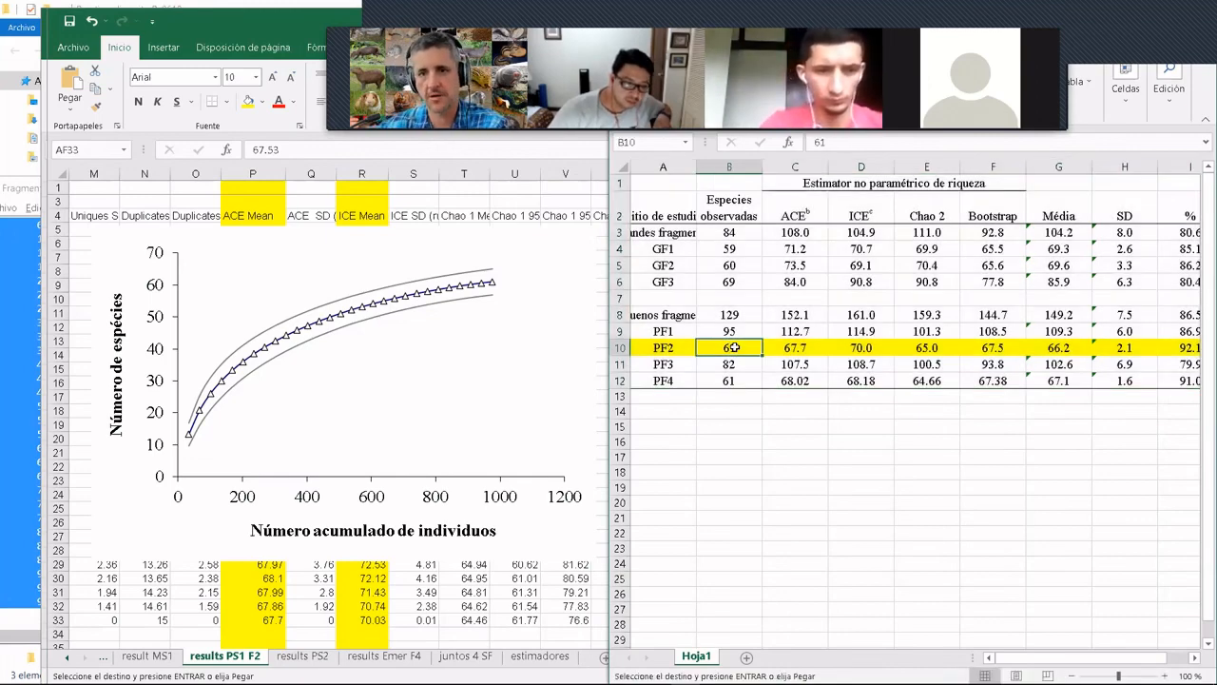
pyautogui.click(807, 349)
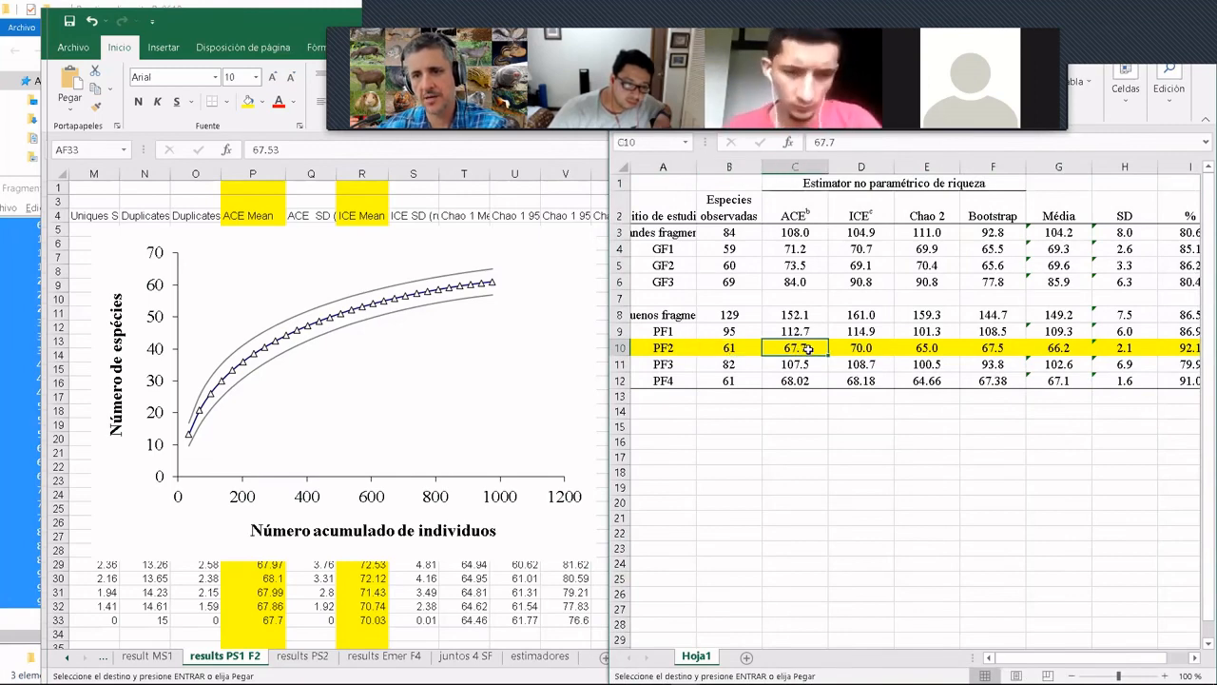
pyautogui.click(860, 348)
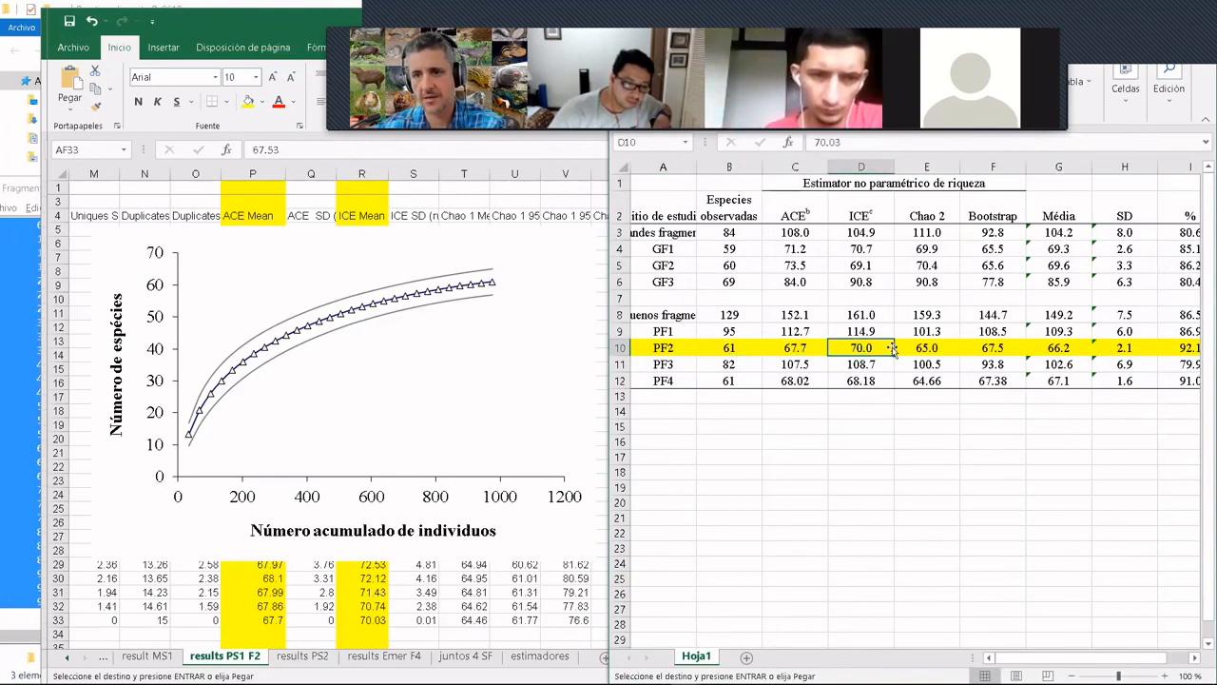
pyautogui.click(937, 348)
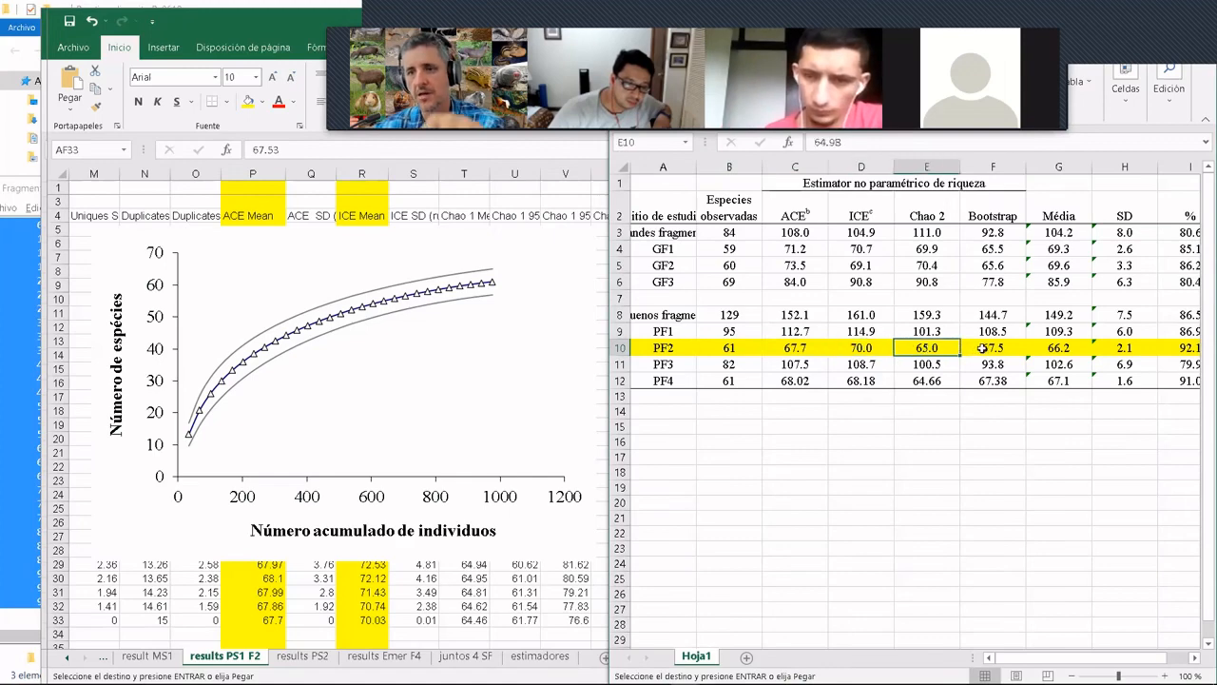
pyautogui.click(991, 348)
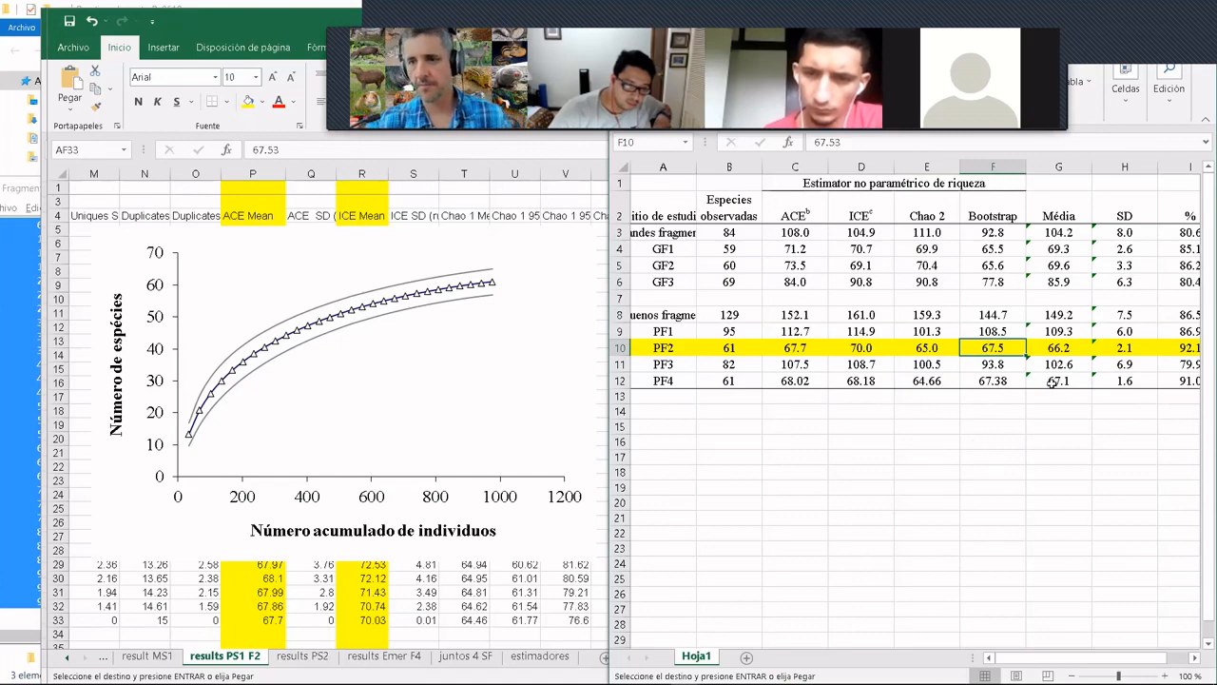
pyautogui.click(1059, 348)
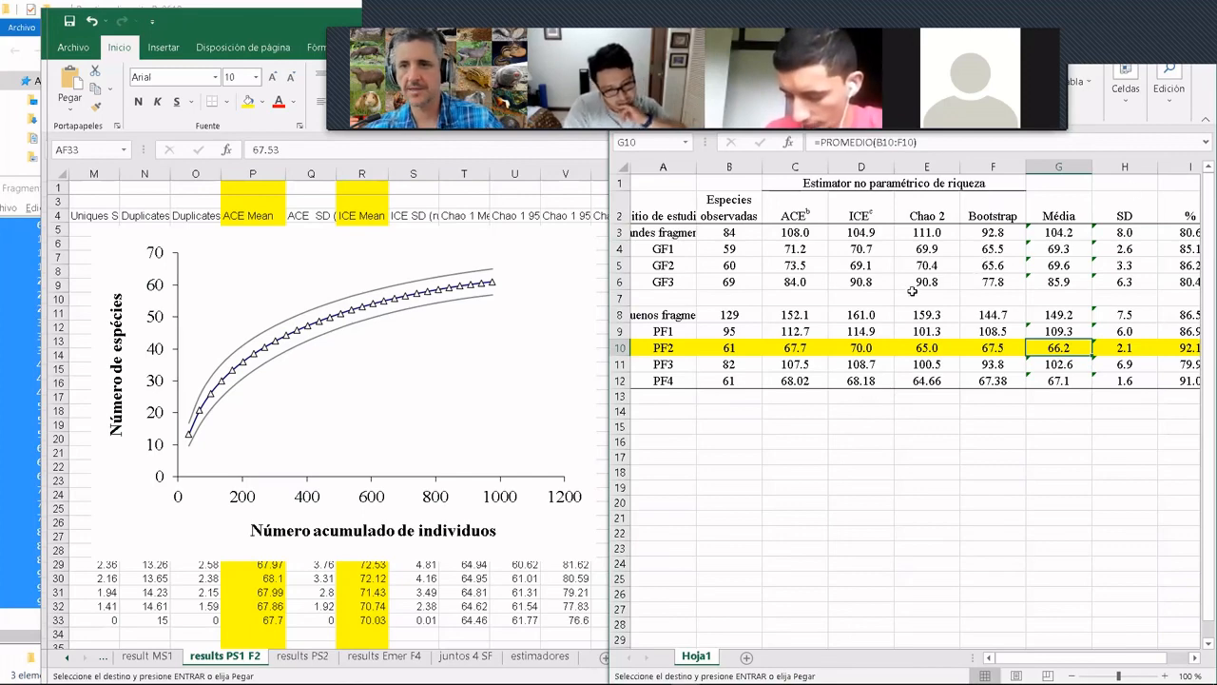
# - Examine how PF2's Média, SD and % are calculated by inspecting the formulas in G10 to I10
pyautogui.click(962, 412)
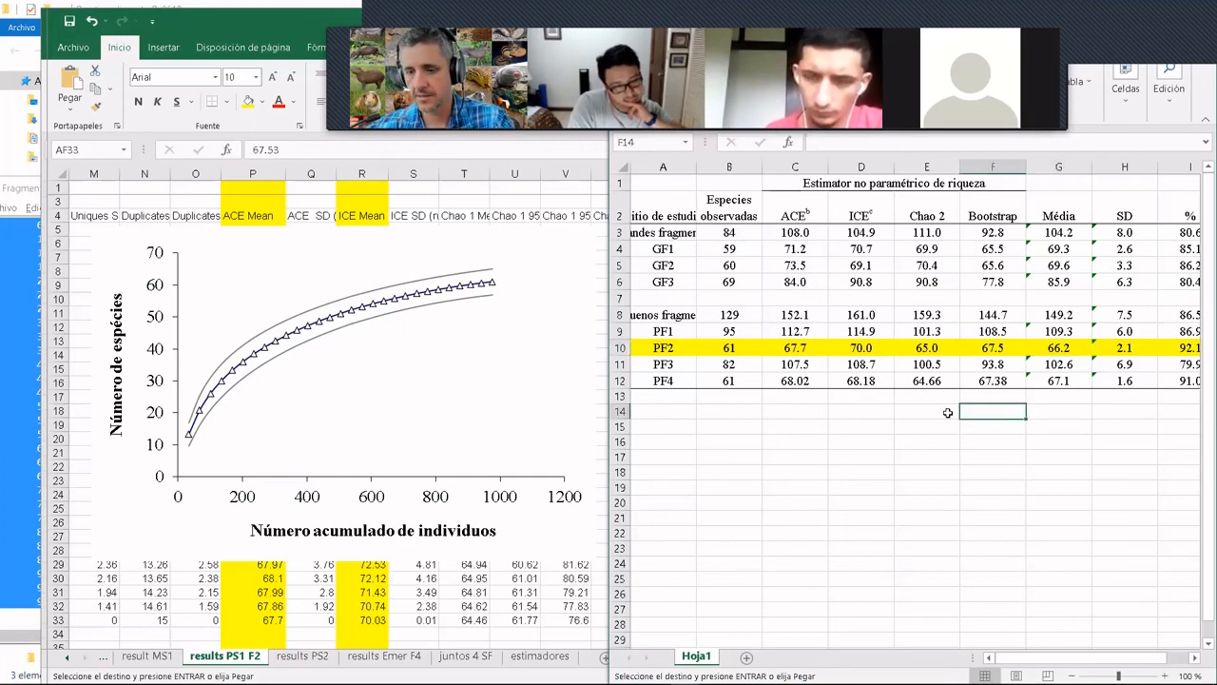
pyautogui.press('Up')
pyautogui.press('Up')
pyautogui.press('Up')
pyautogui.press('Up')
pyautogui.press('Right')
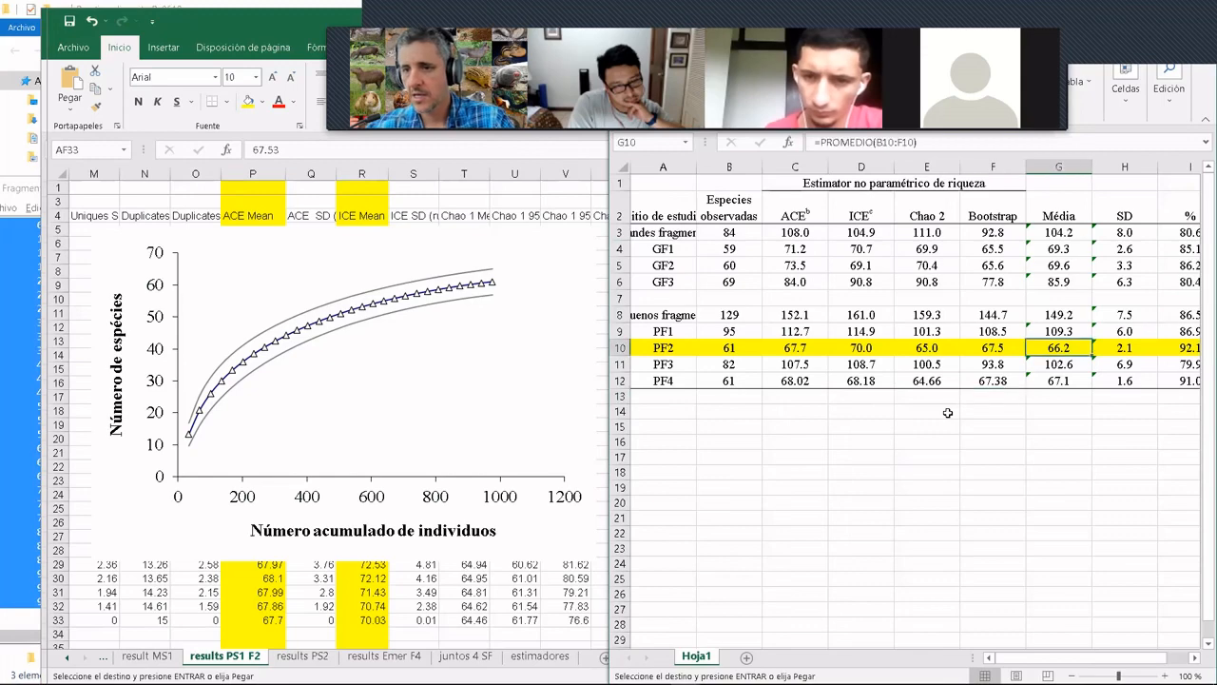
pyautogui.press('Right')
pyautogui.press('Right')
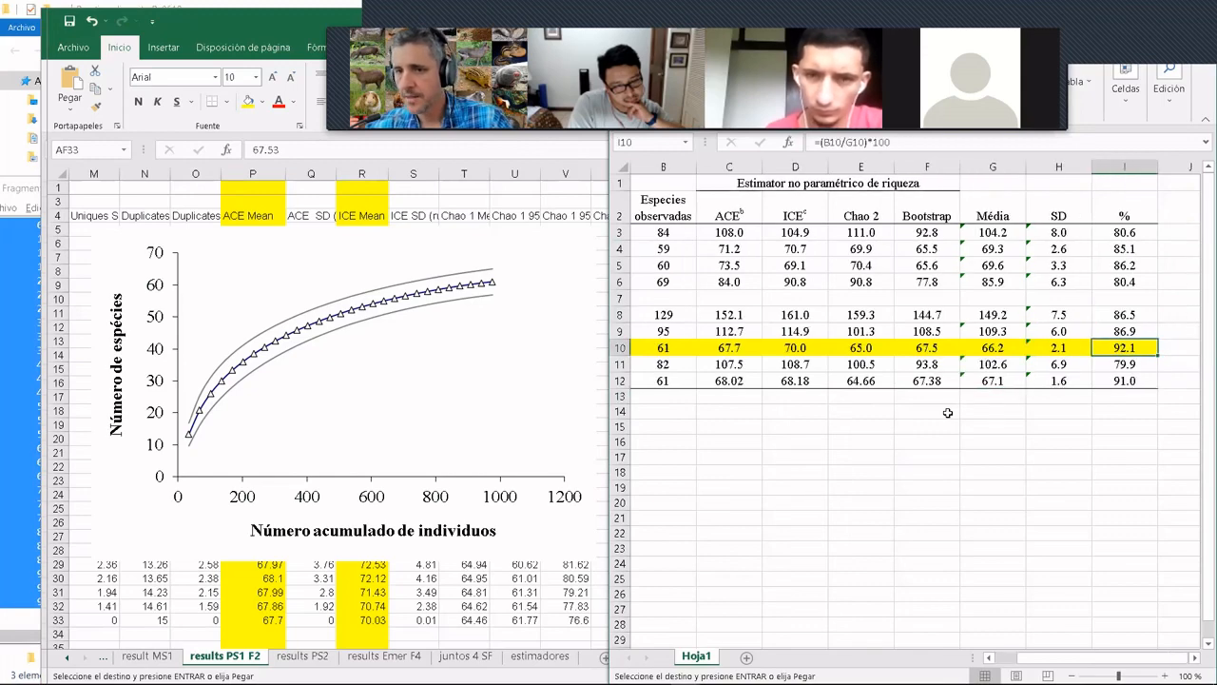
pyautogui.press('Left')
pyautogui.press('Left')
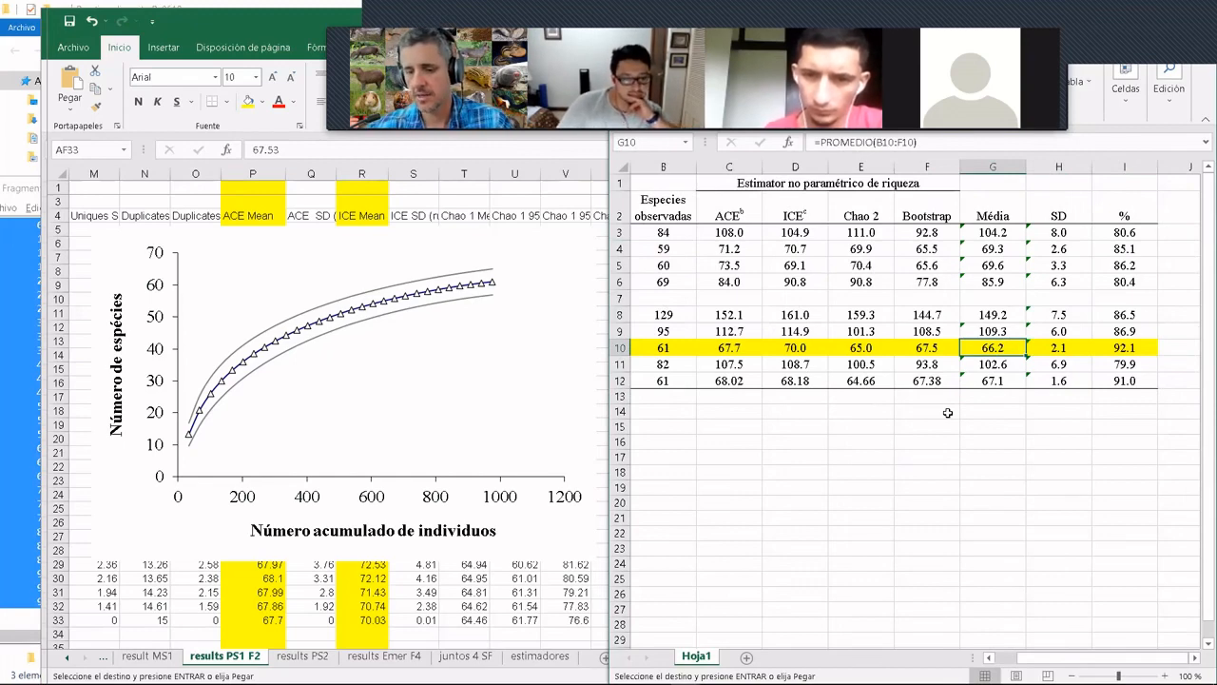
pyautogui.press('Right')
pyautogui.press('Right')
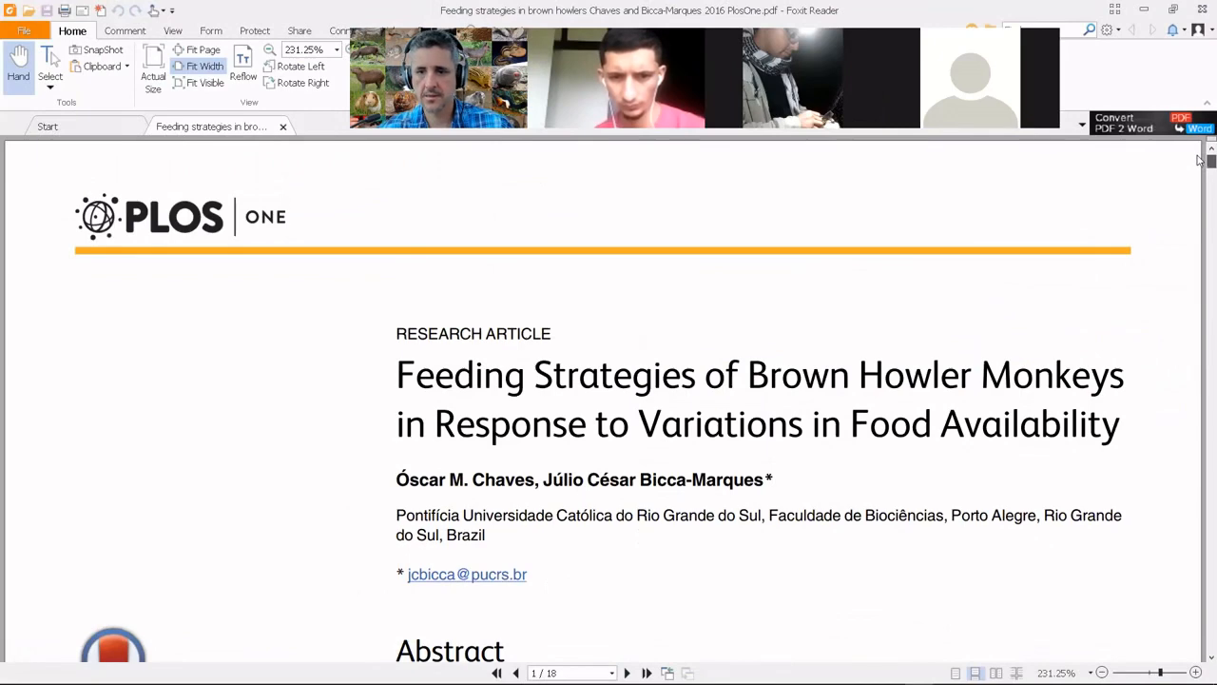
# - In Foxit Reader, look through the brown howler feeding strategies article from its title and abstract to the Food Availability section
pyautogui.scroll(-1, 1200, 171)
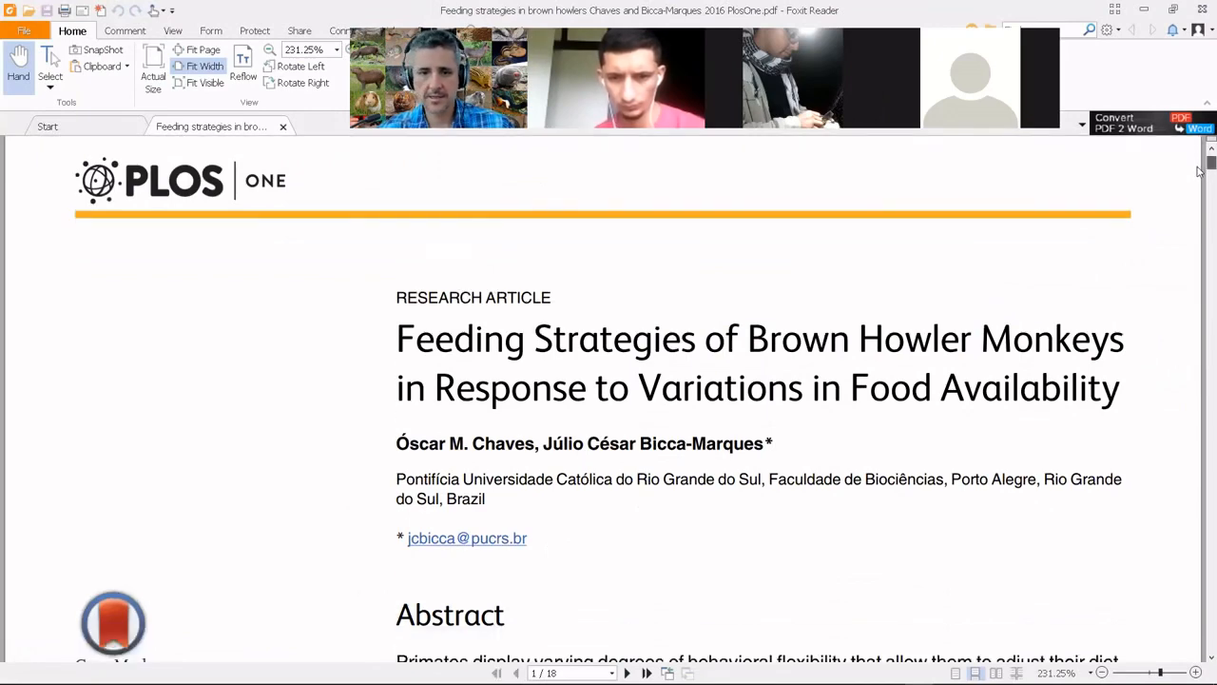
pyautogui.scroll(-5, 1199, 171)
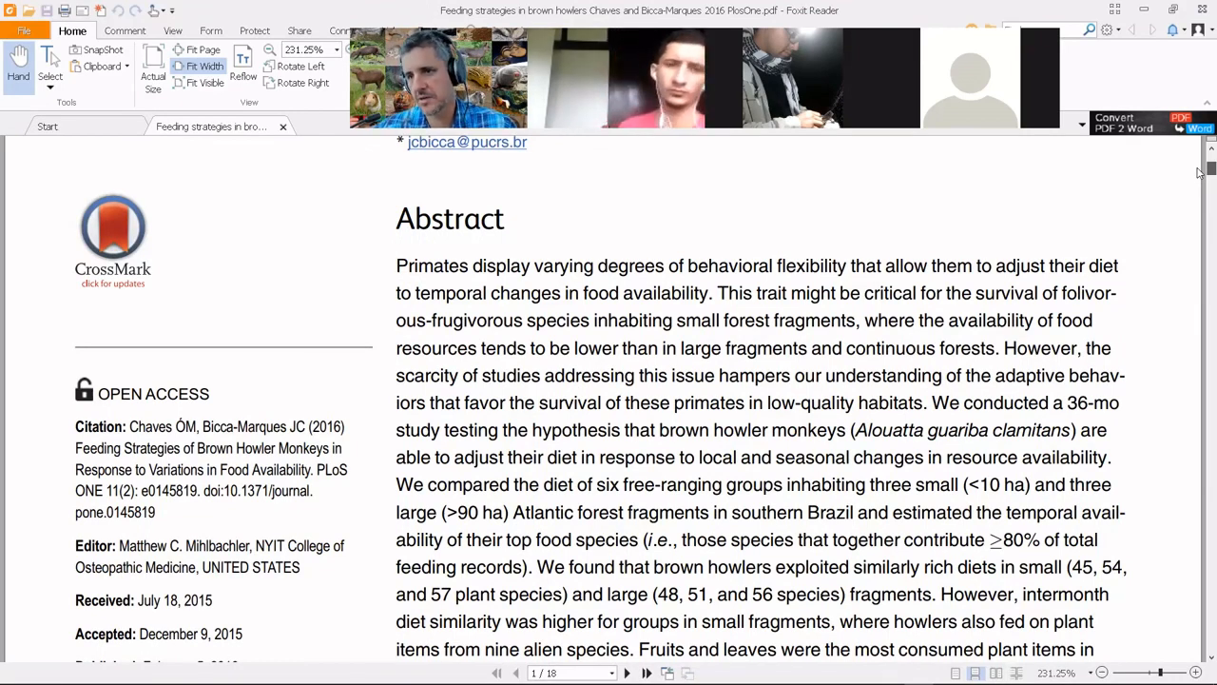
pyautogui.scroll(3, 1200, 174)
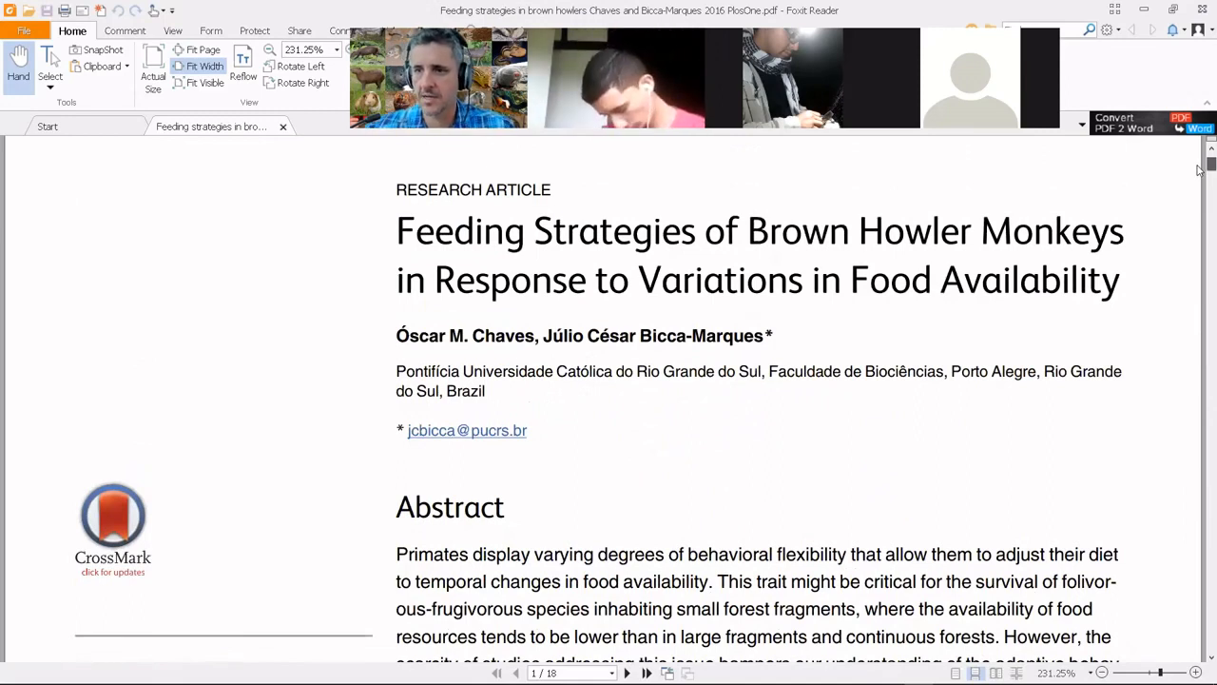
pyautogui.scroll(1, 1200, 169)
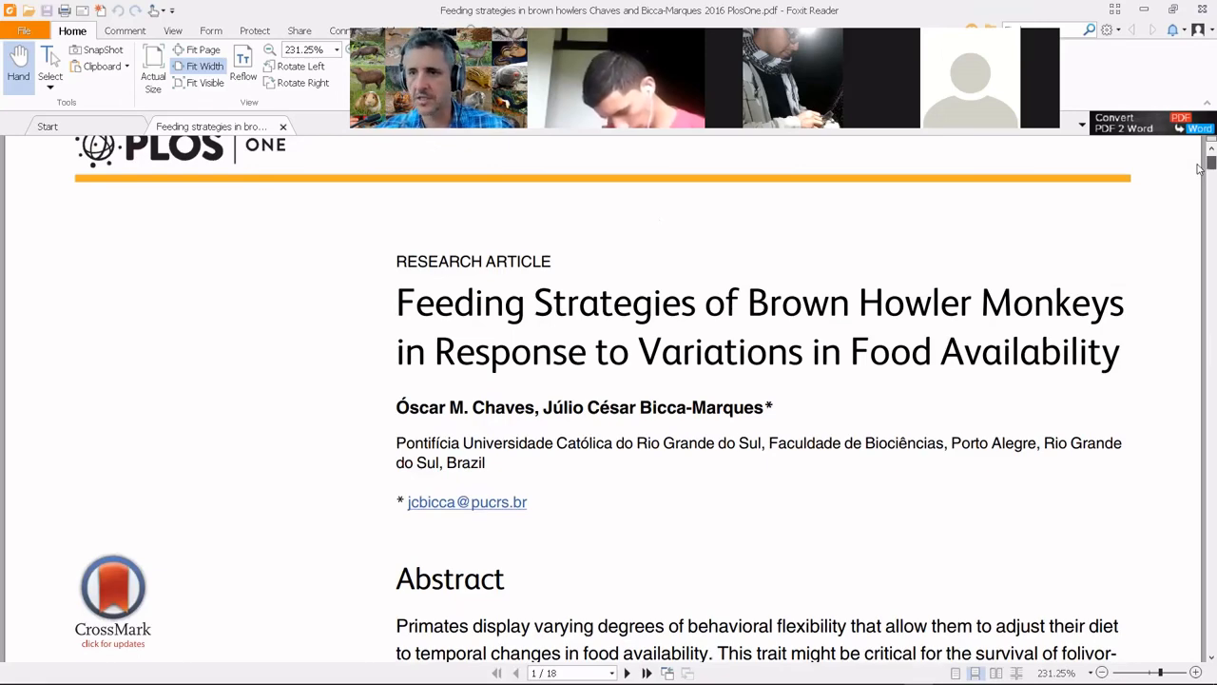
pyautogui.scroll(-3, 1200, 171)
pyautogui.scroll(-12, 1200, 175)
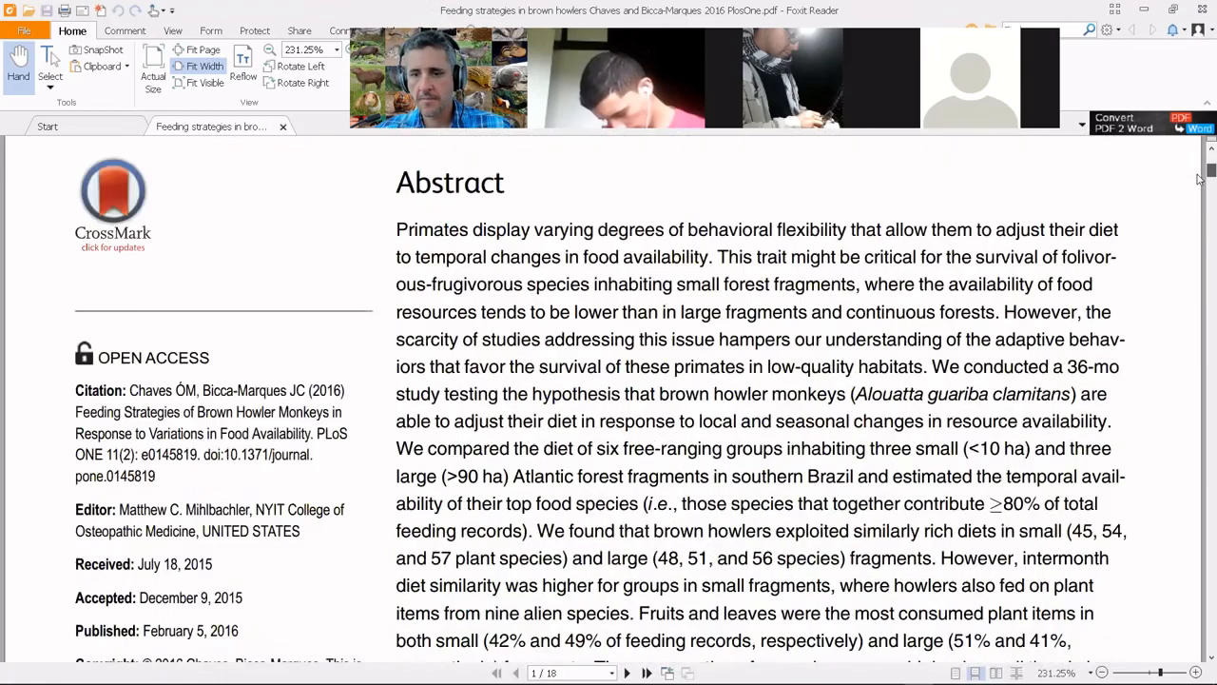
pyautogui.scroll(-4, 1200, 199)
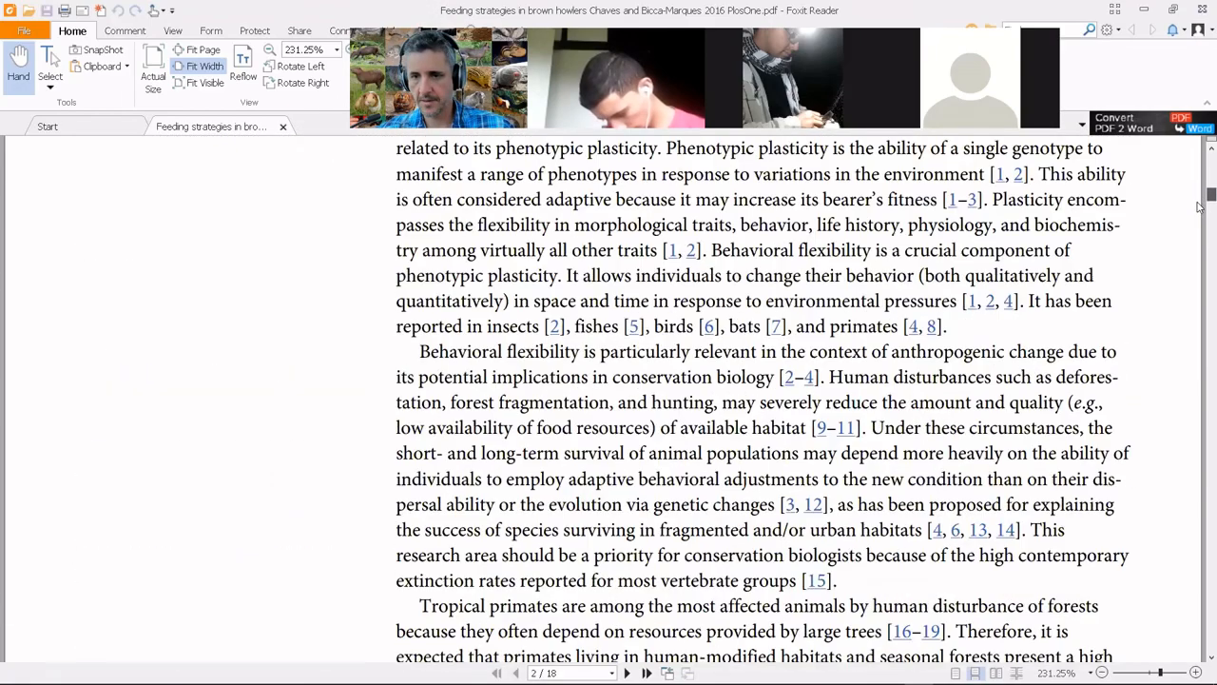
pyautogui.scroll(-20, 1199, 206)
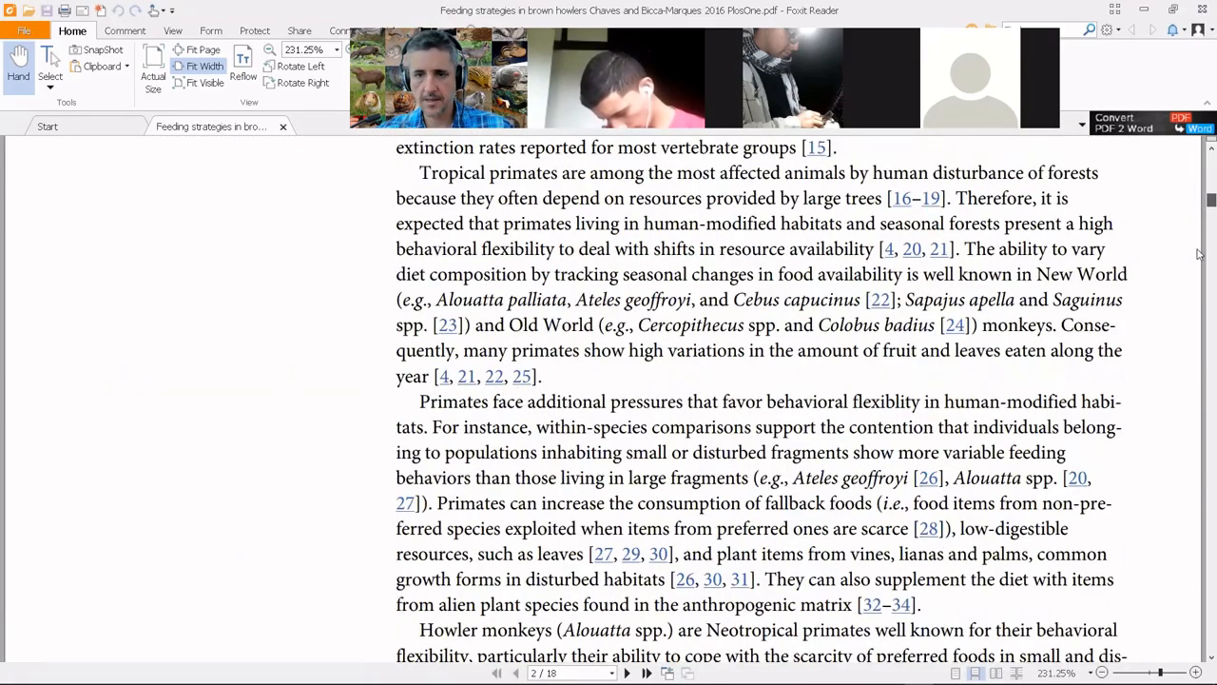
pyautogui.scroll(-20, 1197, 301)
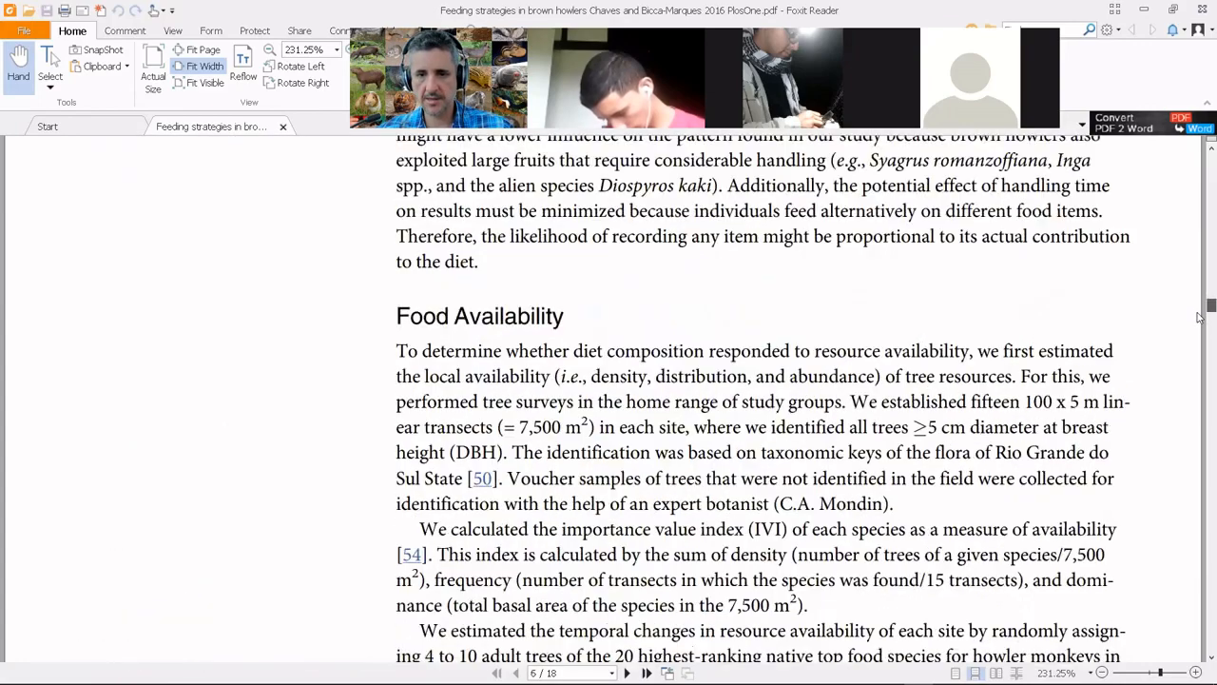
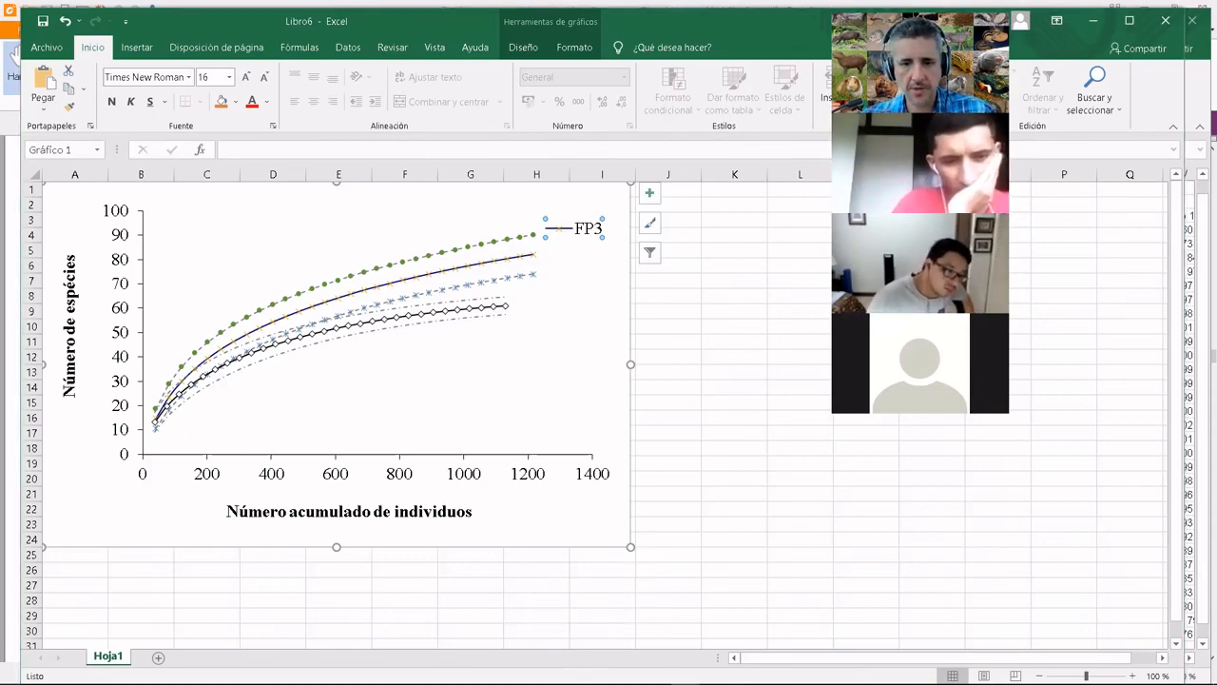
# - Compare the FP1 to FP4 rarefaction chart on the juntos 4 SF sheet with the FP3 chart in the Libro6 workbook
pyautogui.click(533, 682)
pyautogui.click(479, 659)
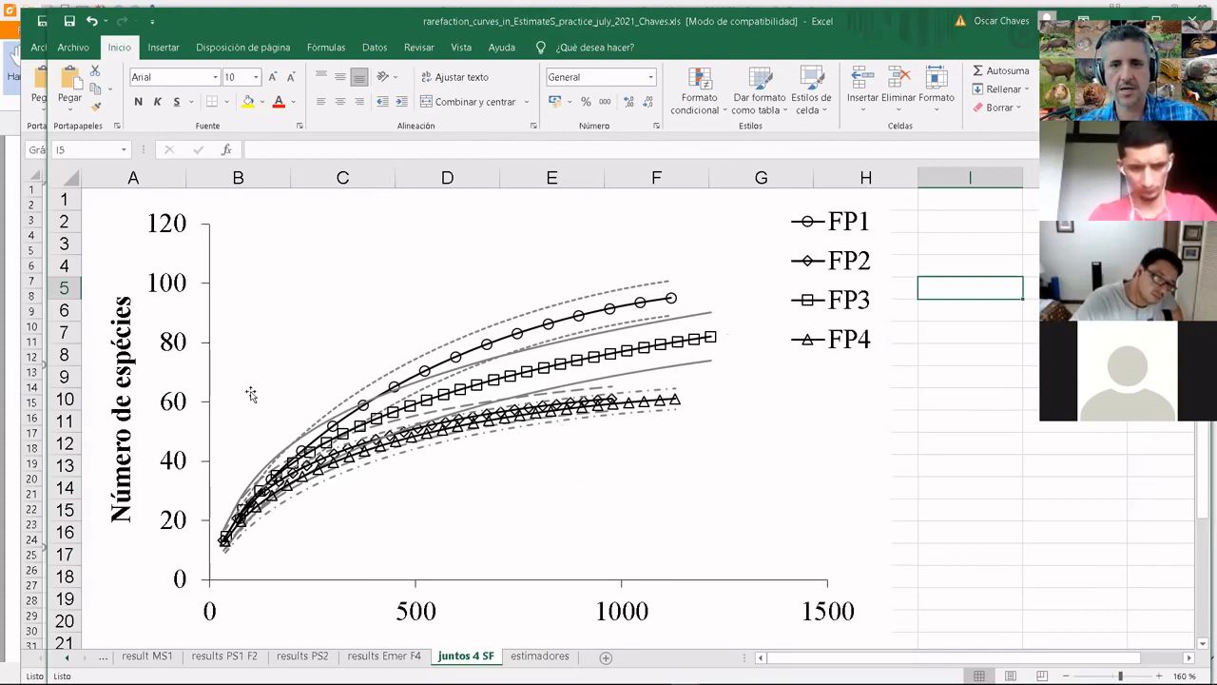
pyautogui.hotkey('alt', 'Tab')
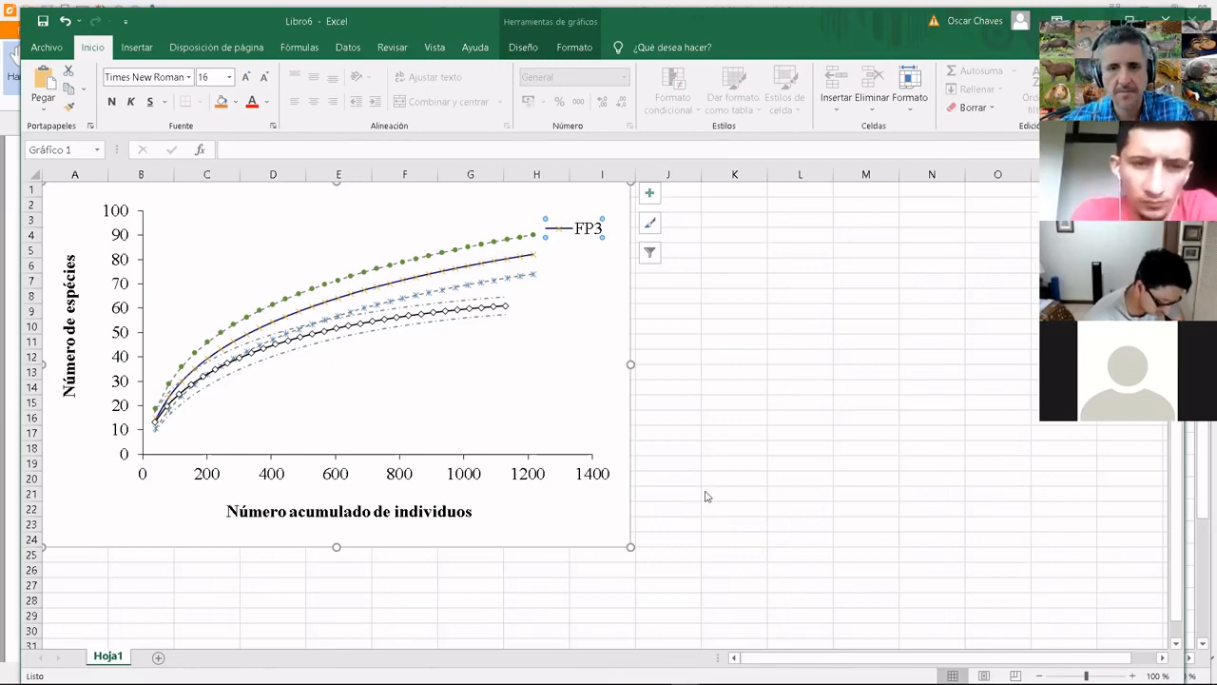
pyautogui.hotkey('alt', 'Tab')
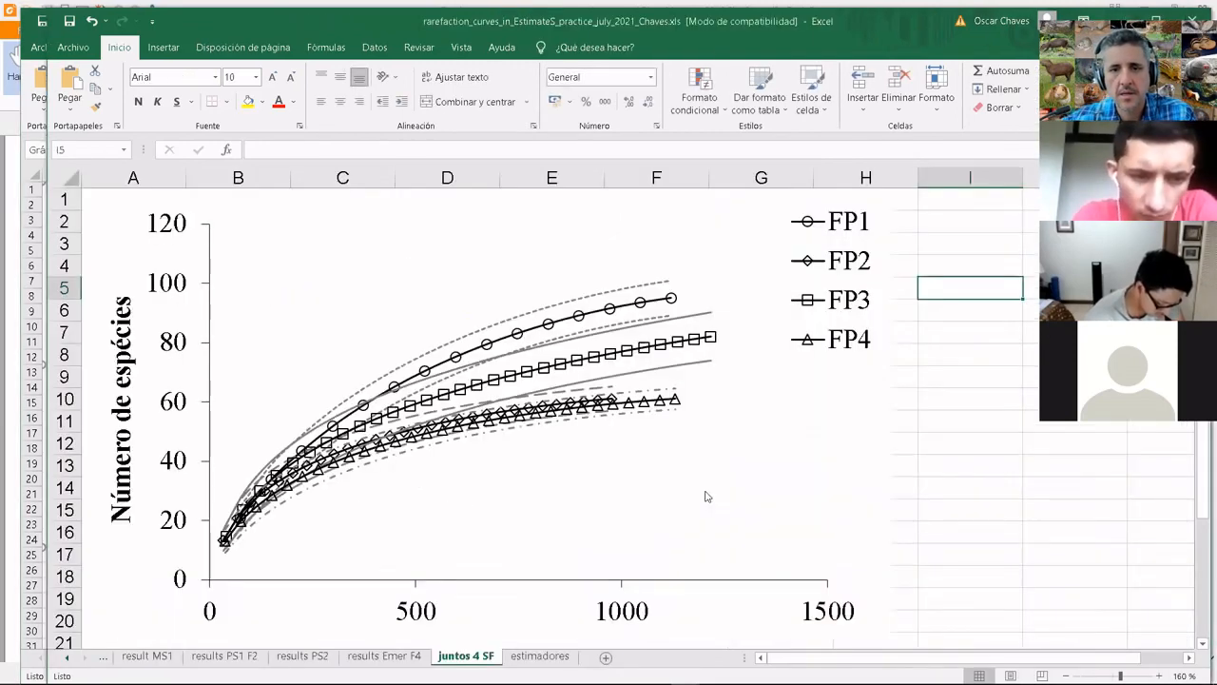
pyautogui.hotkey('alt', 'Tab')
pyautogui.hotkey('alt', 'Tab')
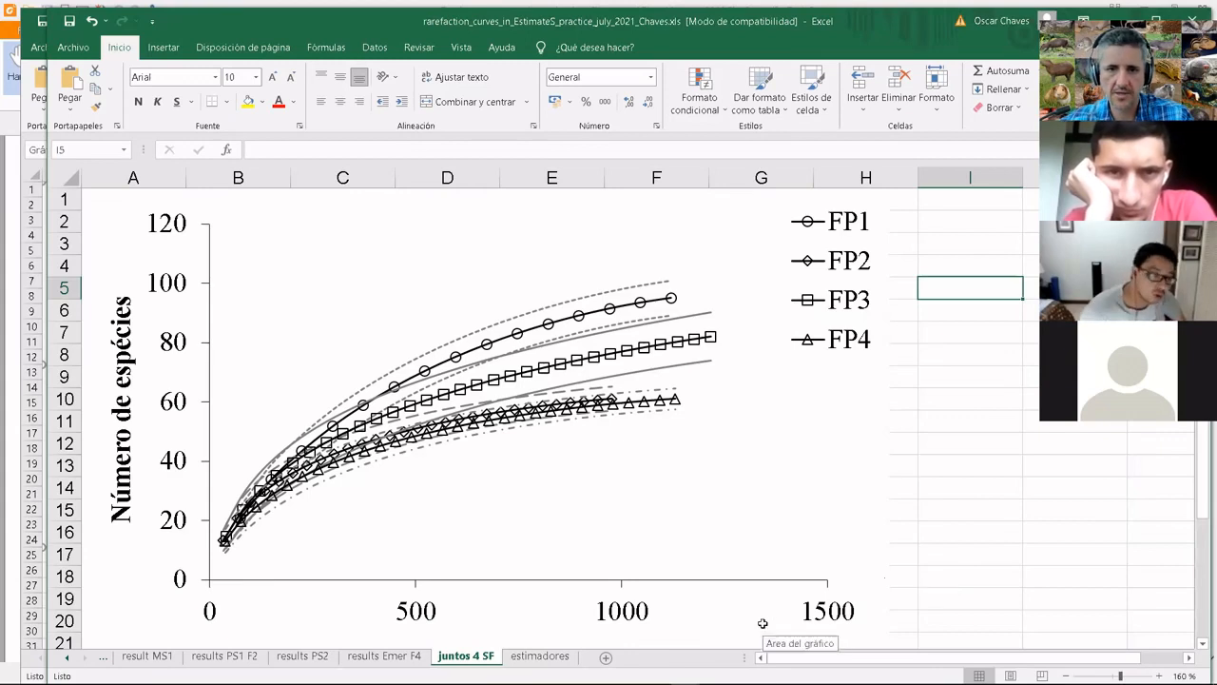
pyautogui.hotkey('alt', 'Tab')
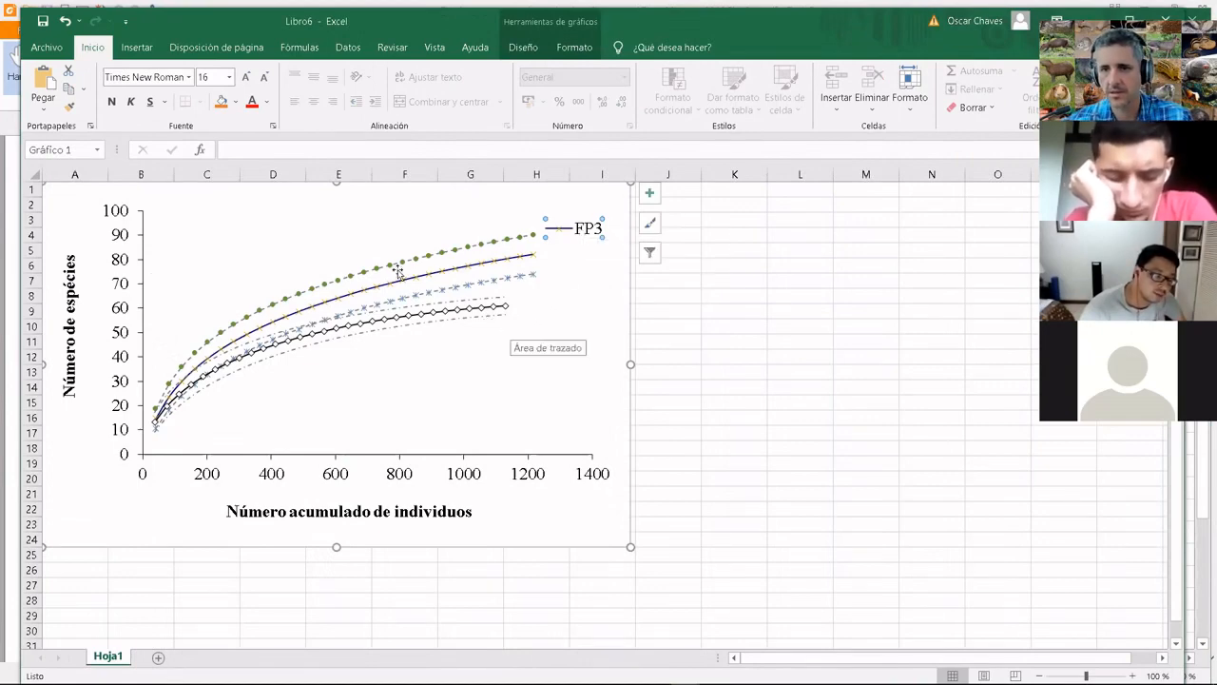
pyautogui.click(813, 444)
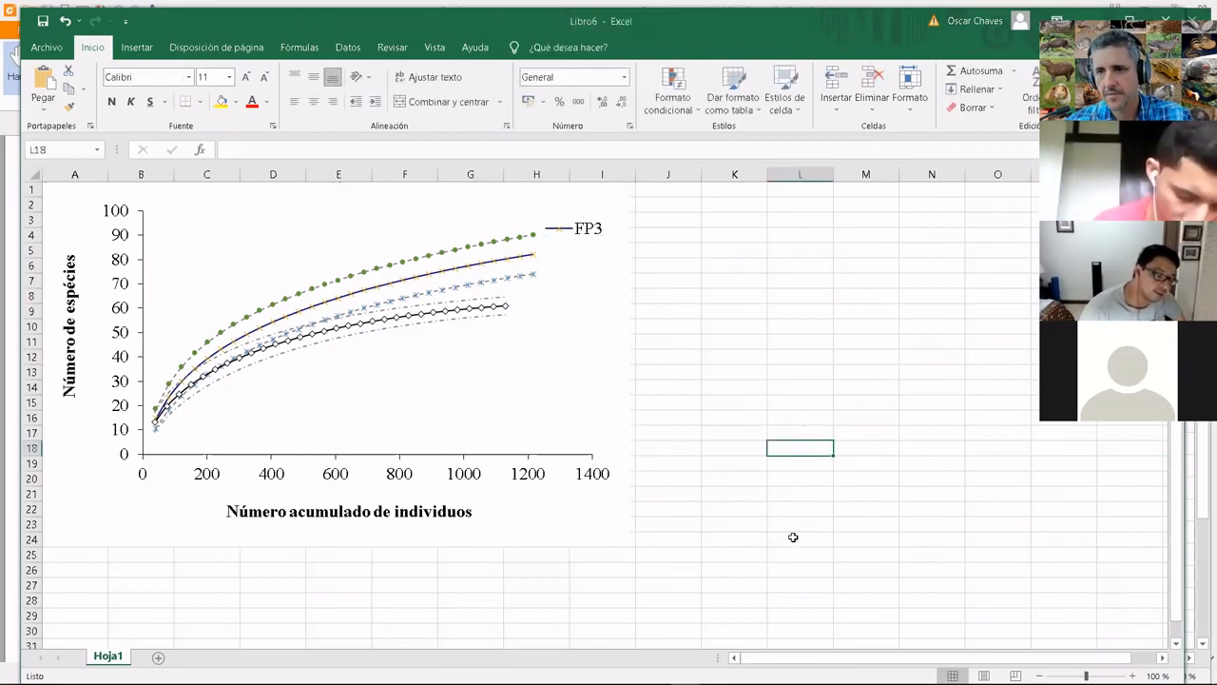
pyautogui.hotkey('alt', 'Tab')
pyautogui.hotkey('alt', 'Tab')
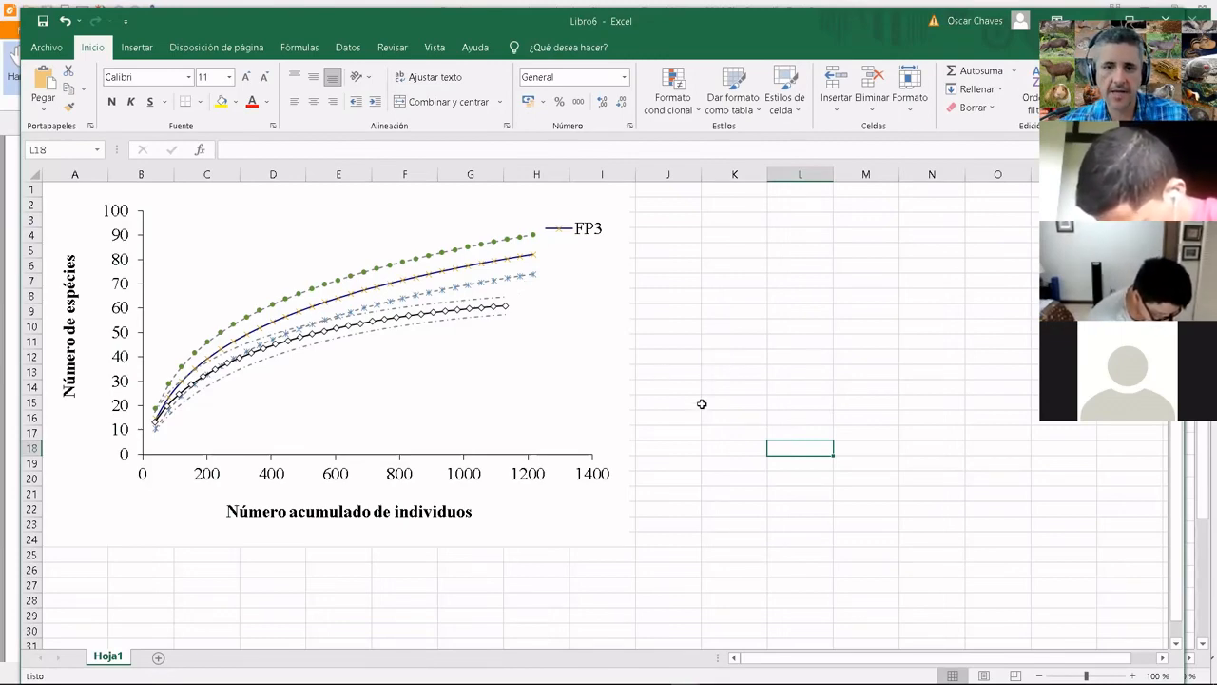
# - Compare the FP1 to FP4 rarefaction chart on the juntos 4 SF sheet with the Small fragments chart in the Foxit Reader article
pyautogui.hotkey('alt', 'Tab')
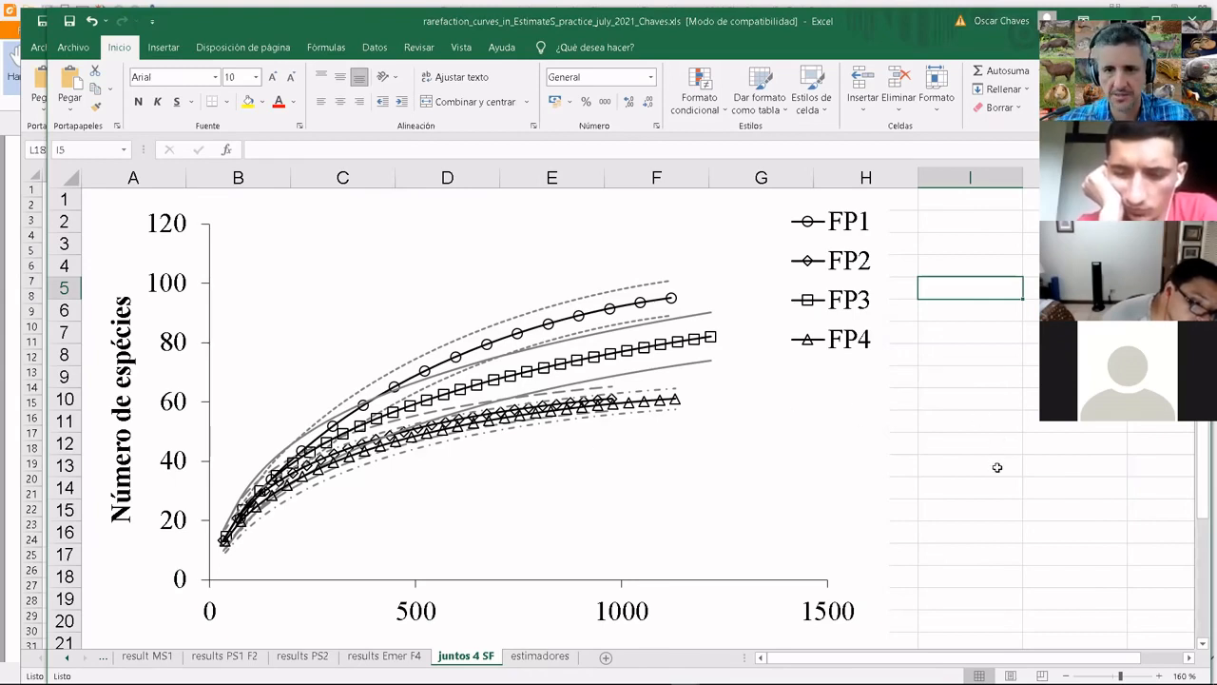
pyautogui.click(998, 466)
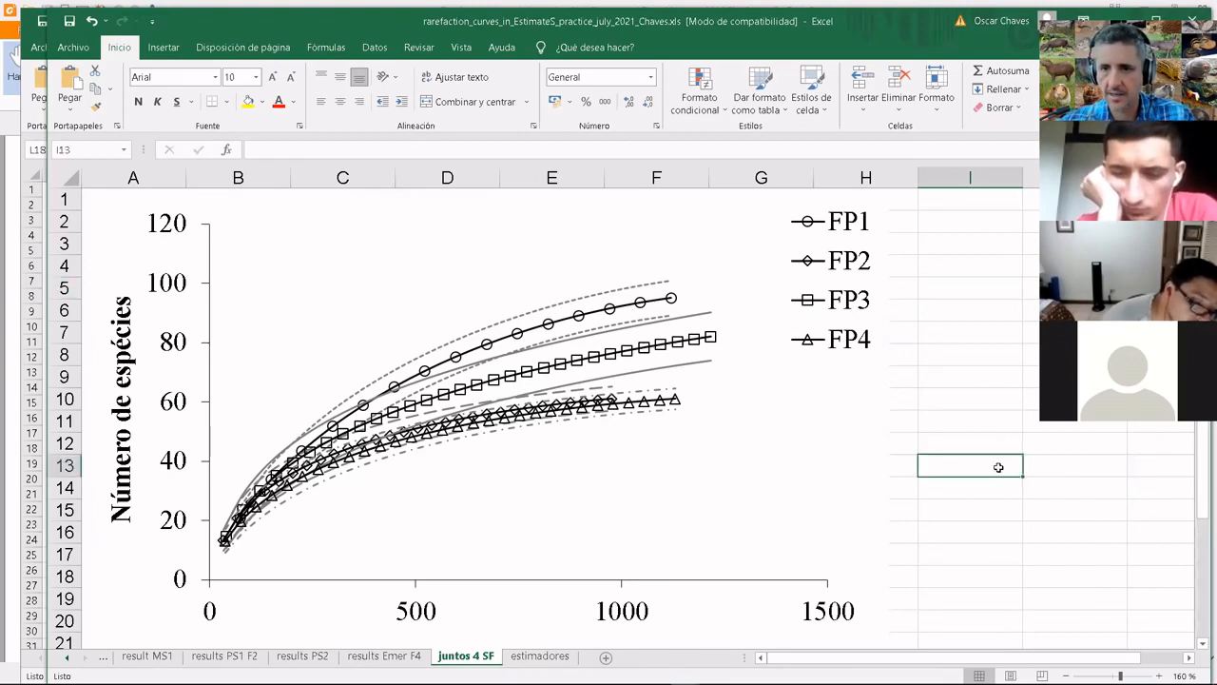
pyautogui.click(987, 393)
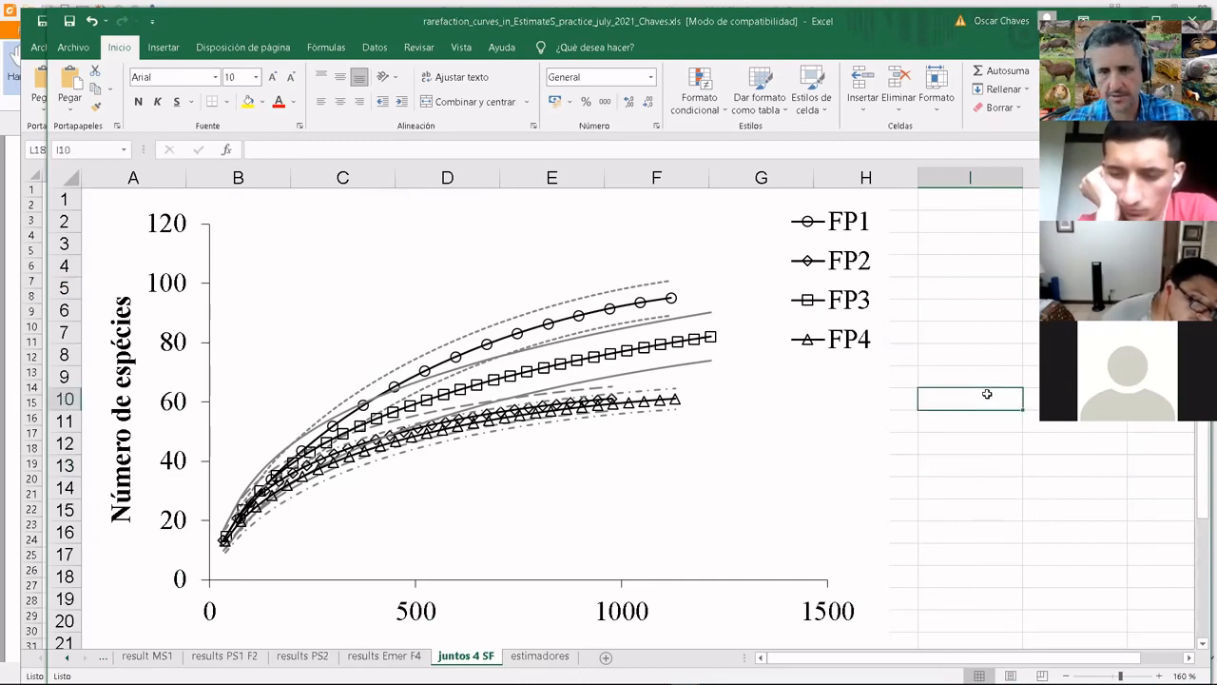
pyautogui.hotkey('alt', 'Tab')
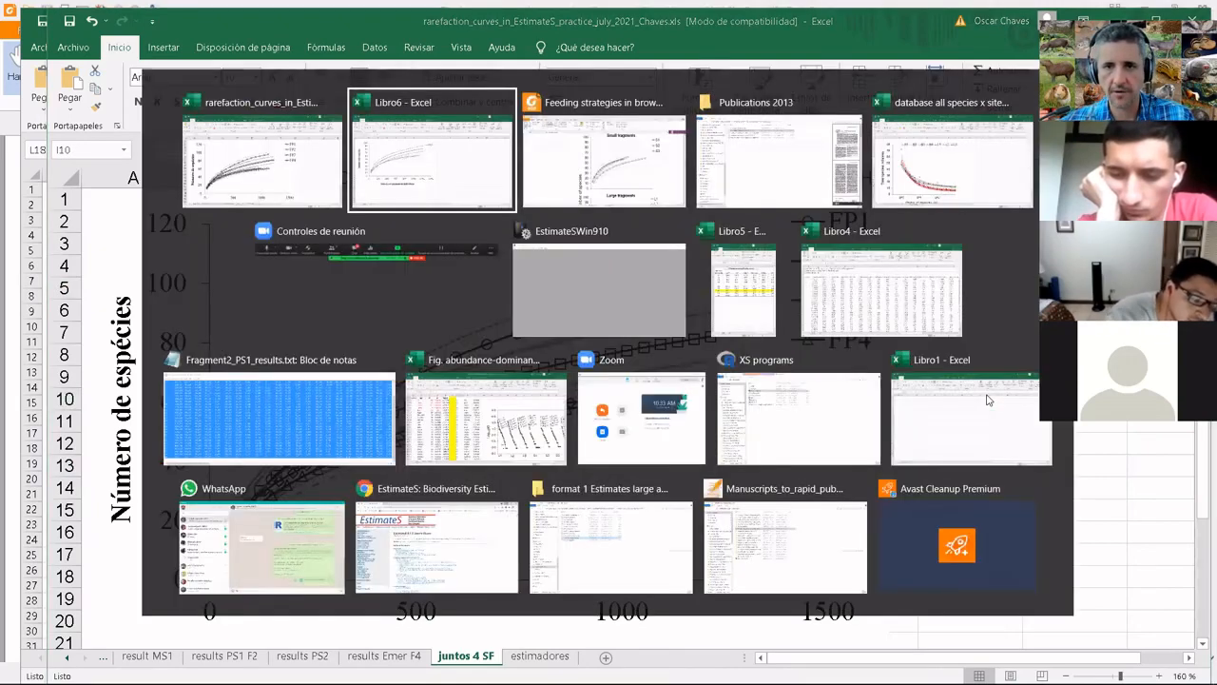
pyautogui.hotkey('alt', 'Tab')
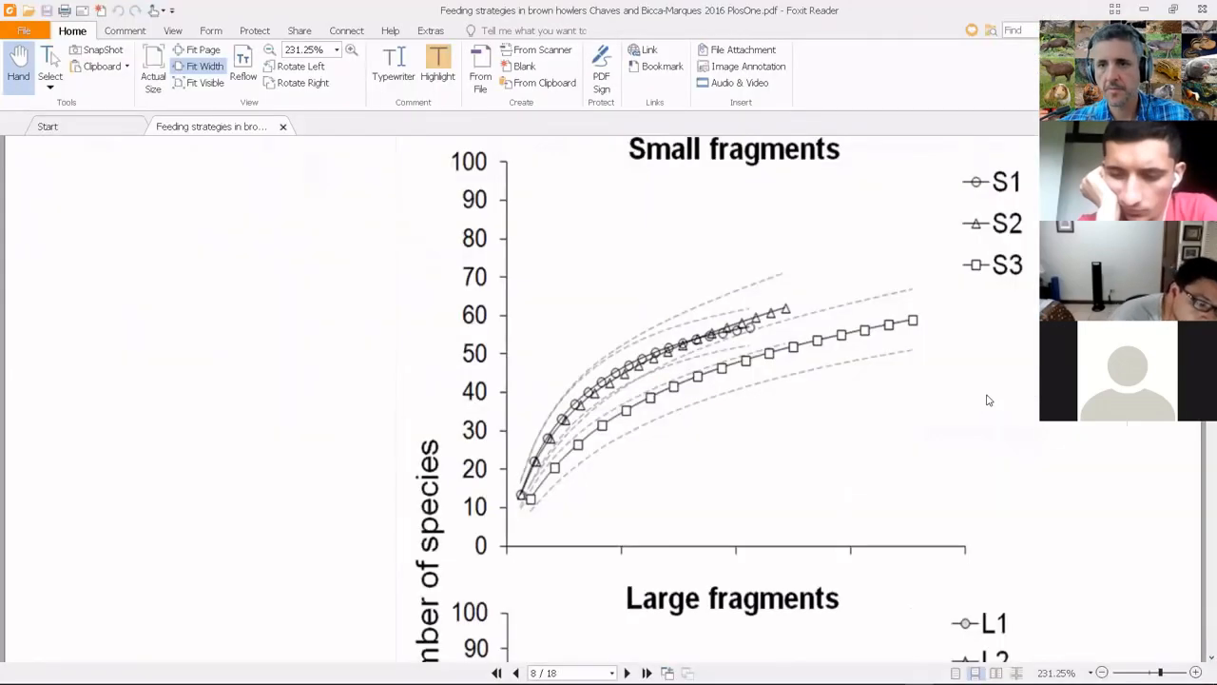
pyautogui.hotkey('alt', 'Tab')
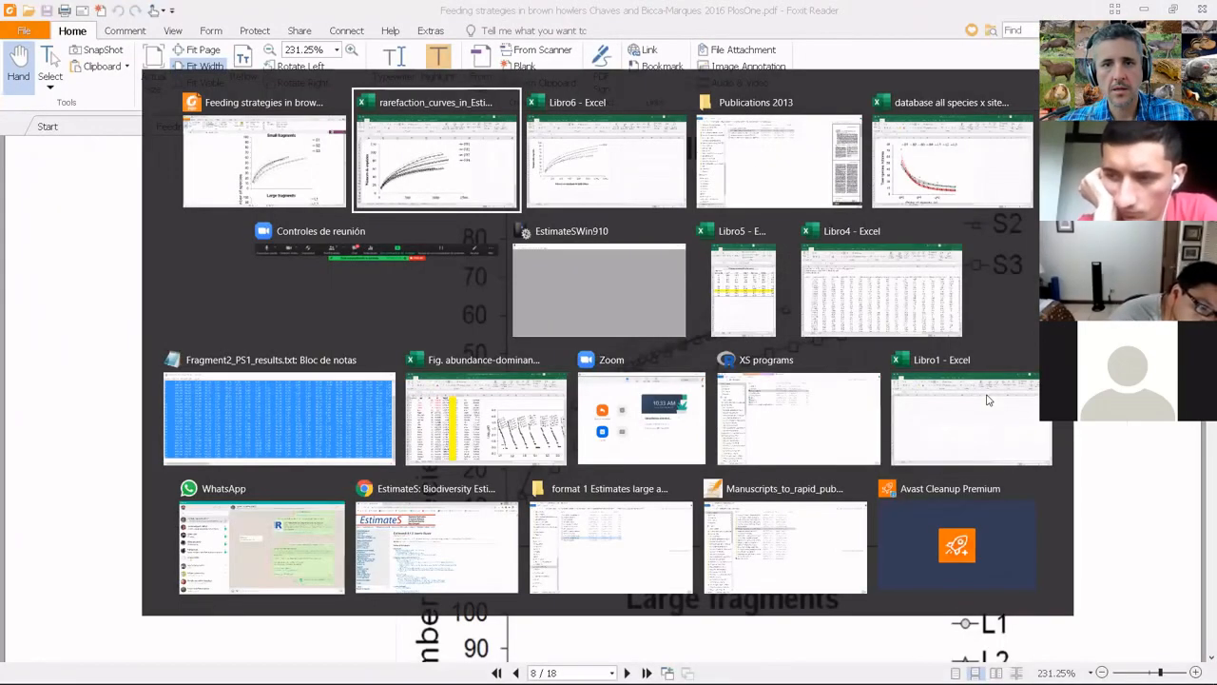
pyautogui.press('Tab')
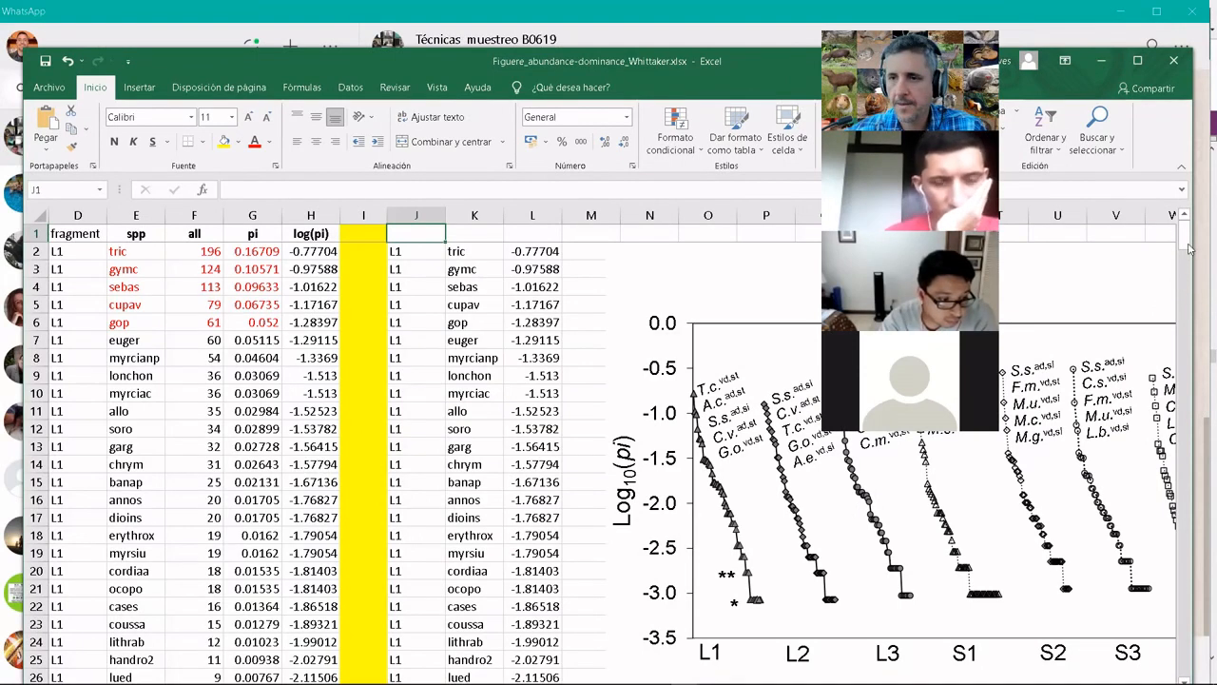
# - In the Figuere_abundance-dominance_Whittaker workbook, examine the fragment, spp and all columns for fragment L1, including the abundances of its first species
pyautogui.moveTo(1191, 330); pyautogui.dragTo(1176, 102)
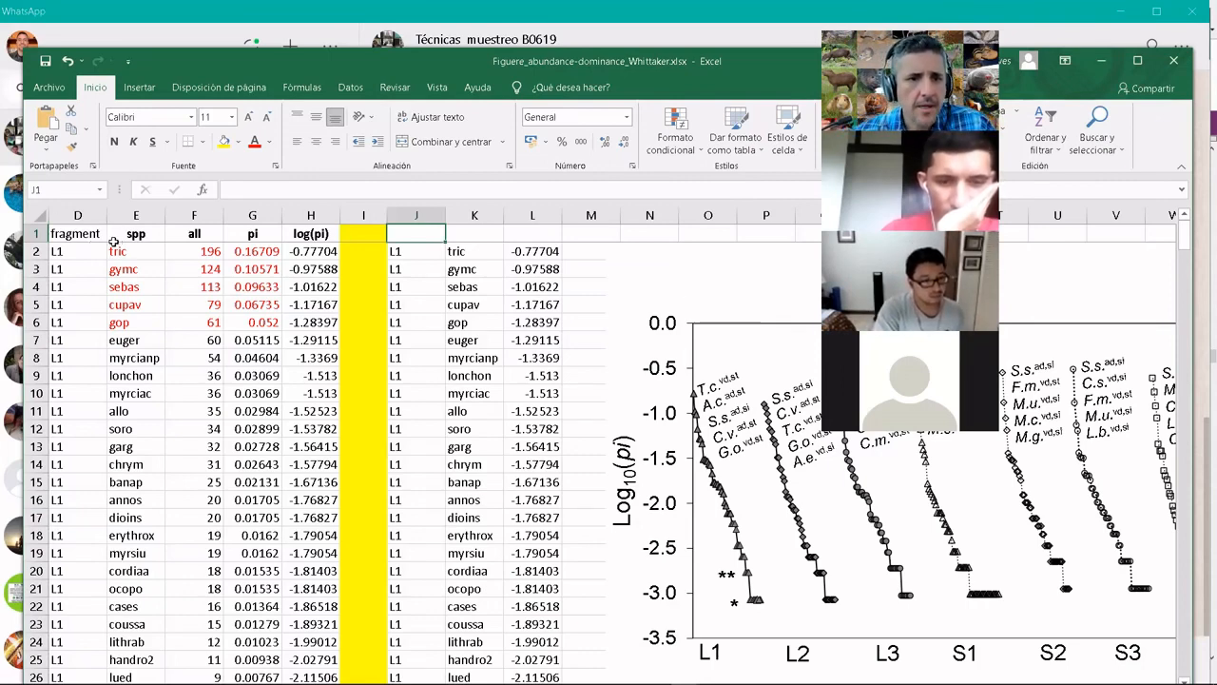
pyautogui.click(76, 234)
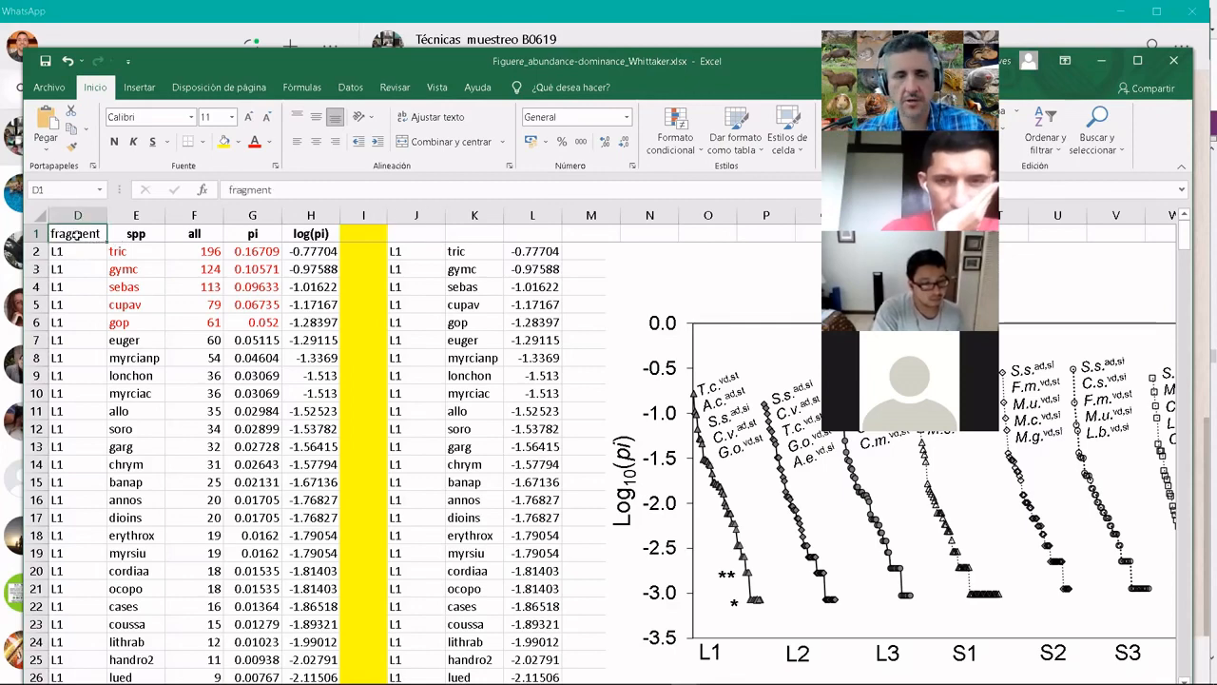
pyautogui.click(138, 234)
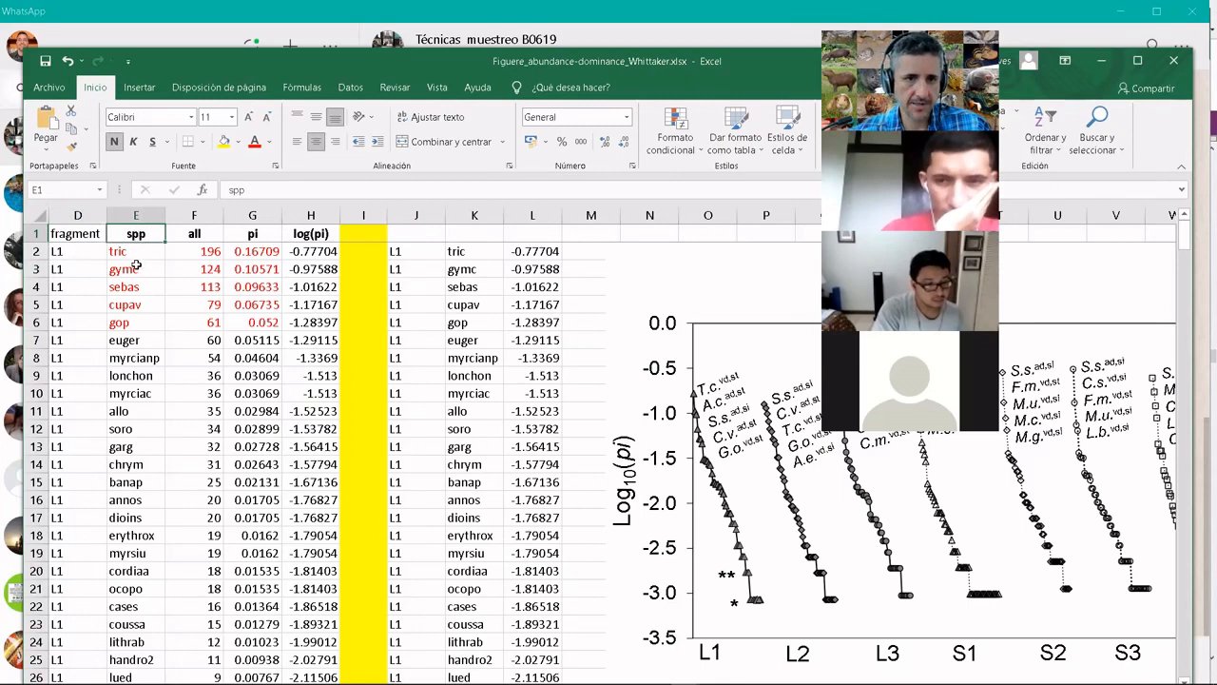
pyautogui.click(211, 251)
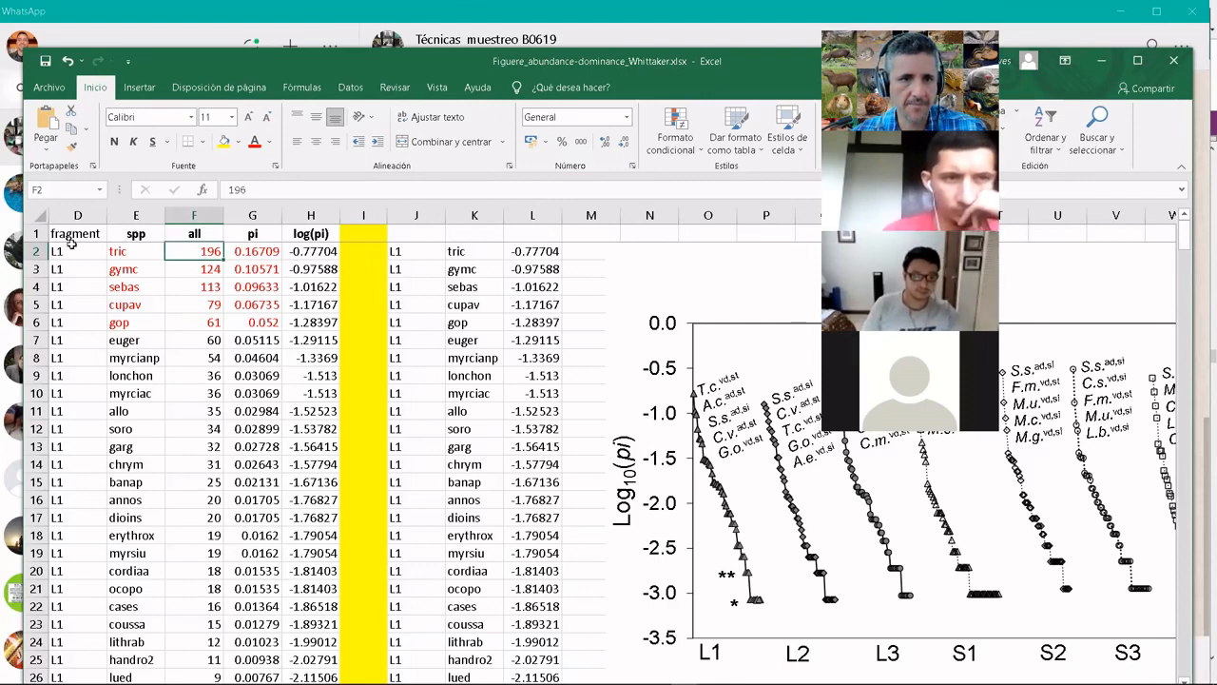
pyautogui.moveTo(71, 247); pyautogui.dragTo(67, 624)
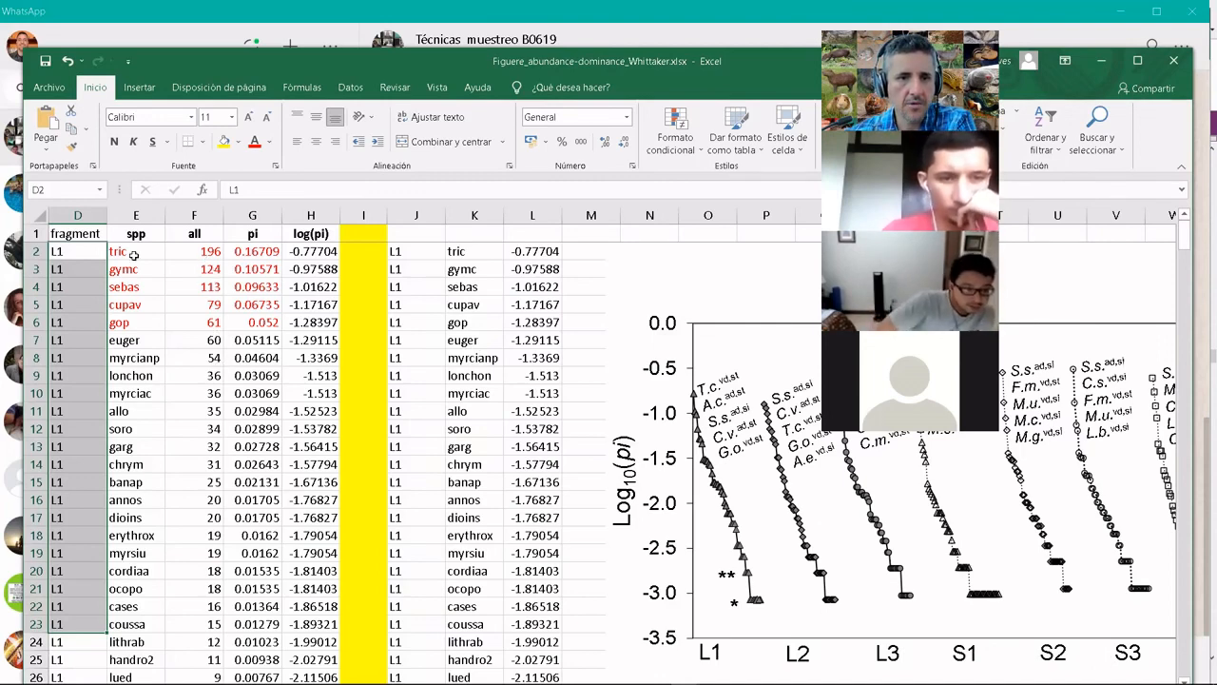
pyautogui.press('Right')
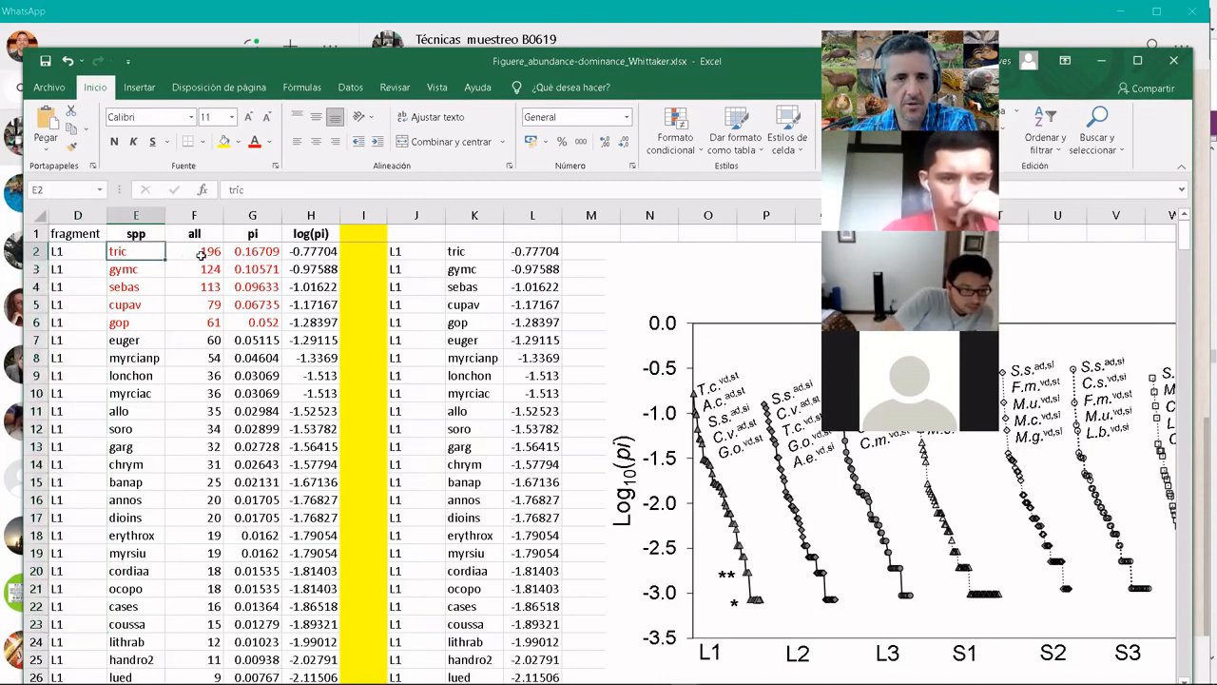
pyautogui.press('Right')
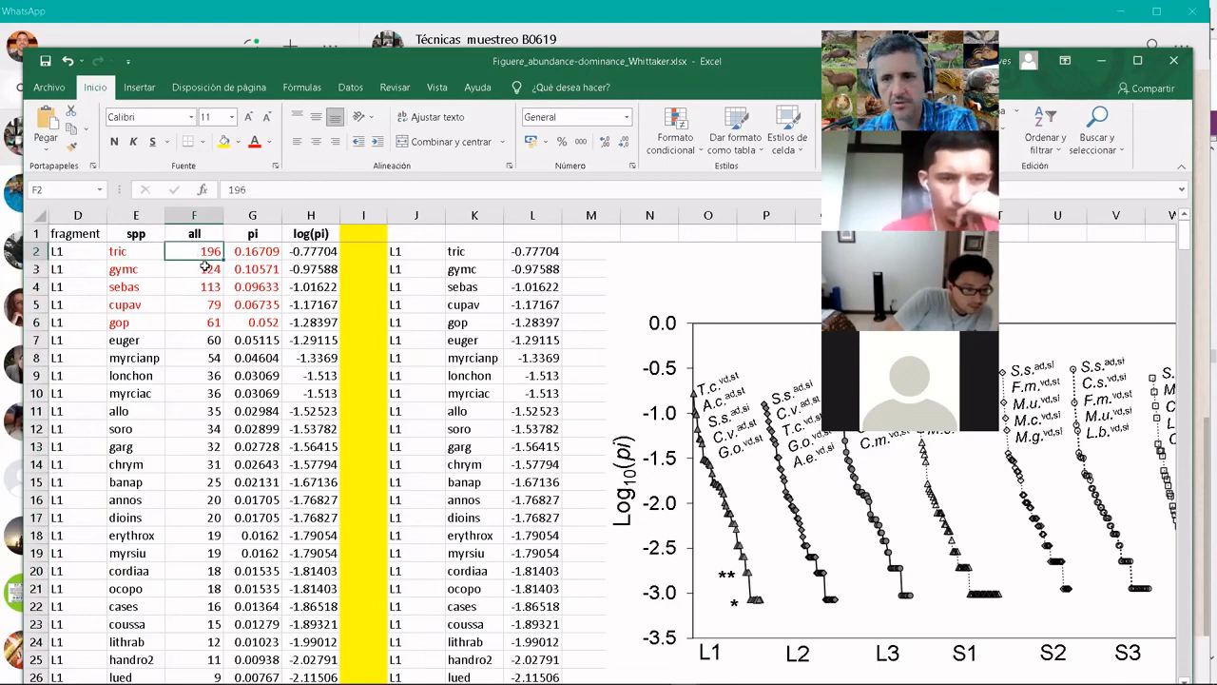
pyautogui.press('Down')
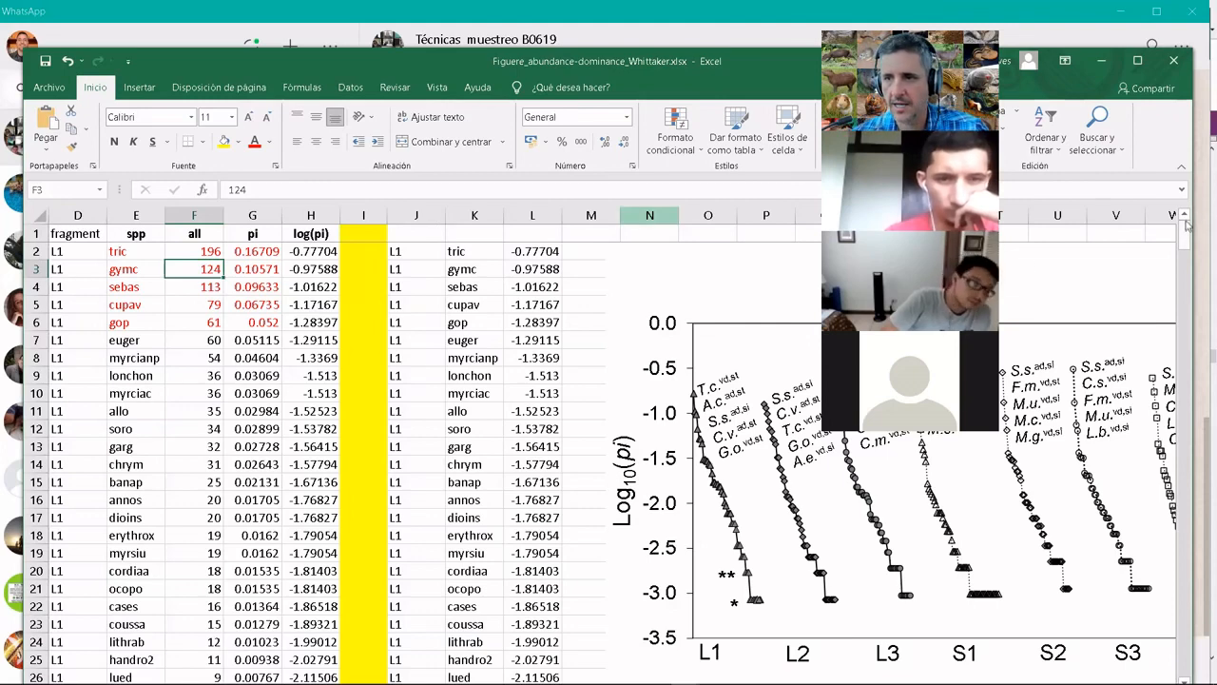
# - Look through the end of the L1 block and the L2 block, selecting the L2 abundances with their total in F52:F103
pyautogui.moveTo(1187, 237); pyautogui.dragTo(1200, 277)
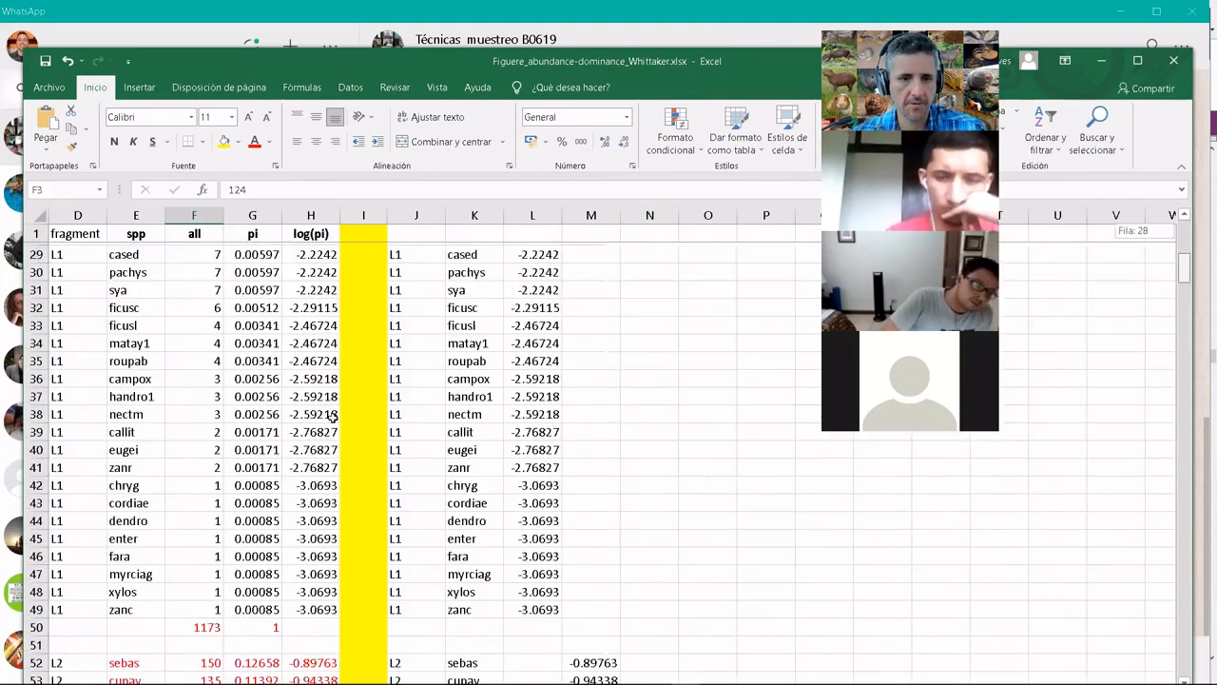
pyautogui.scroll(-2, 323, 419)
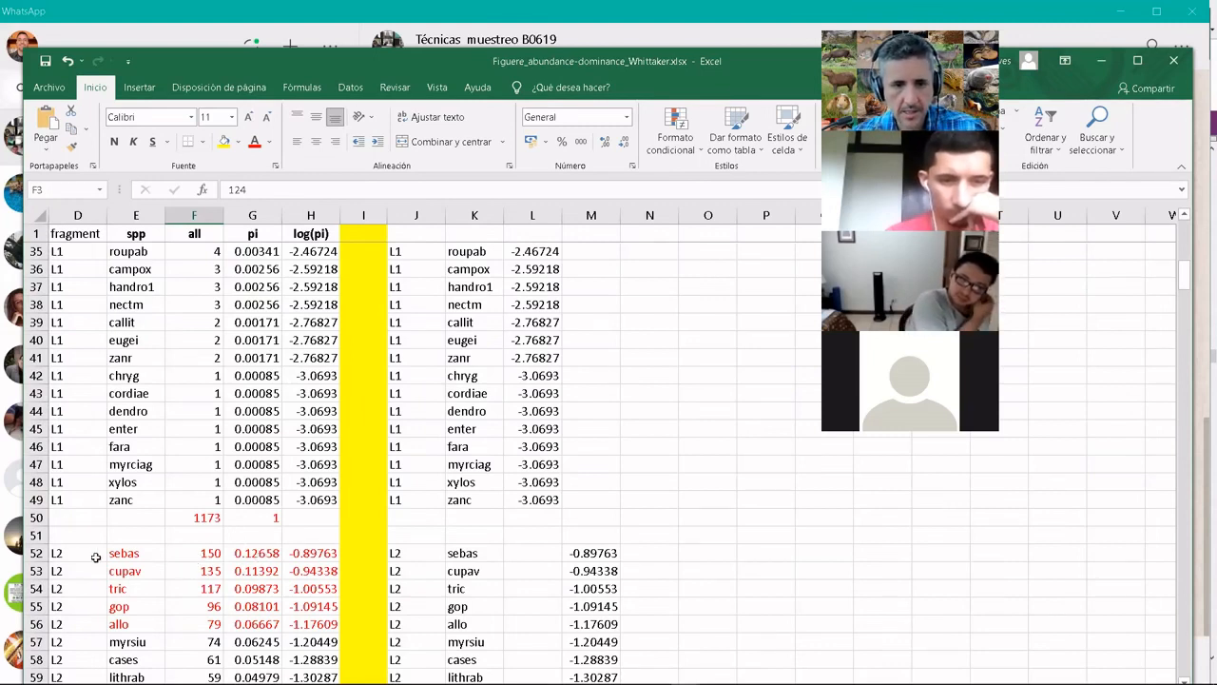
pyautogui.click(218, 552)
pyautogui.moveTo(217, 552); pyautogui.dragTo(211, 659)
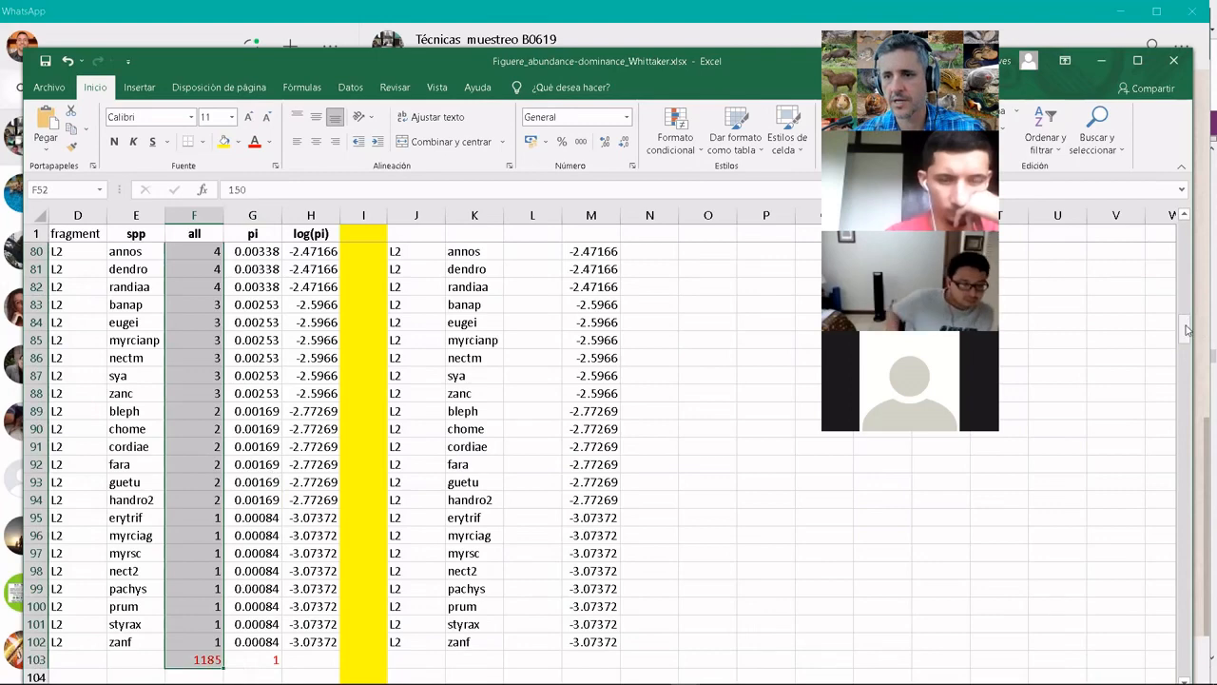
pyautogui.moveTo(1187, 349); pyautogui.dragTo(1182, 217)
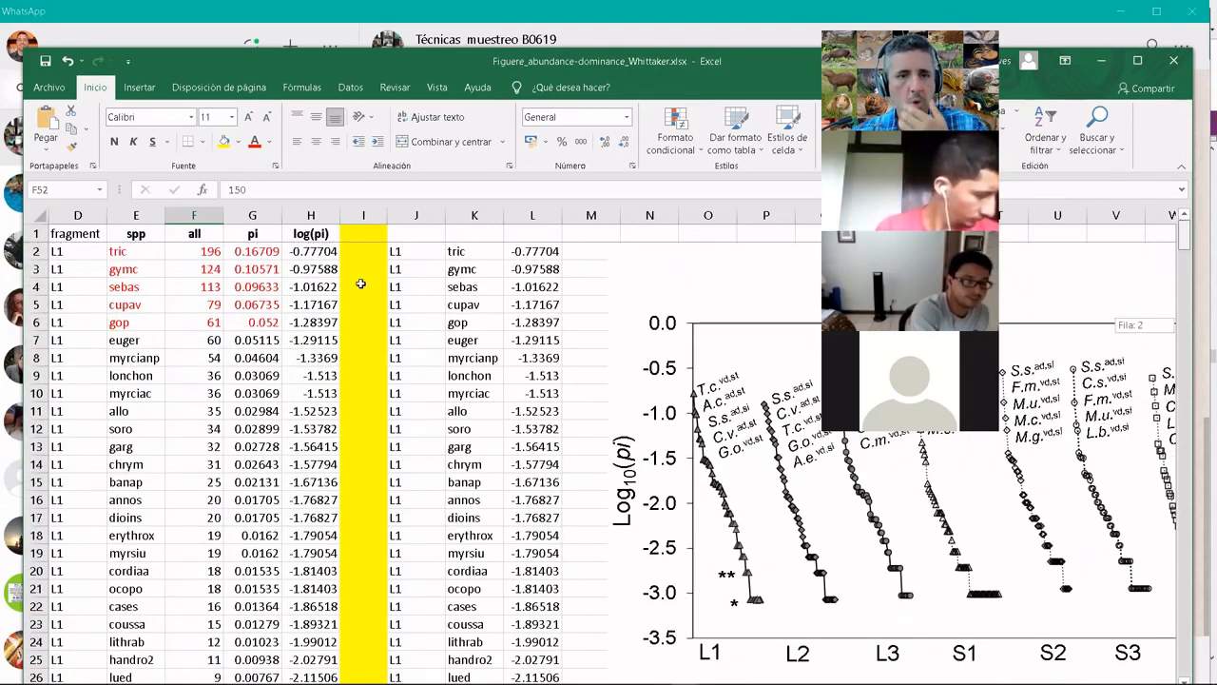
# - Inspect how relative abundance is calculated through the pi formula in G2, the L1 total in F50 and the log(pi) formula in H2
pyautogui.click(260, 250)
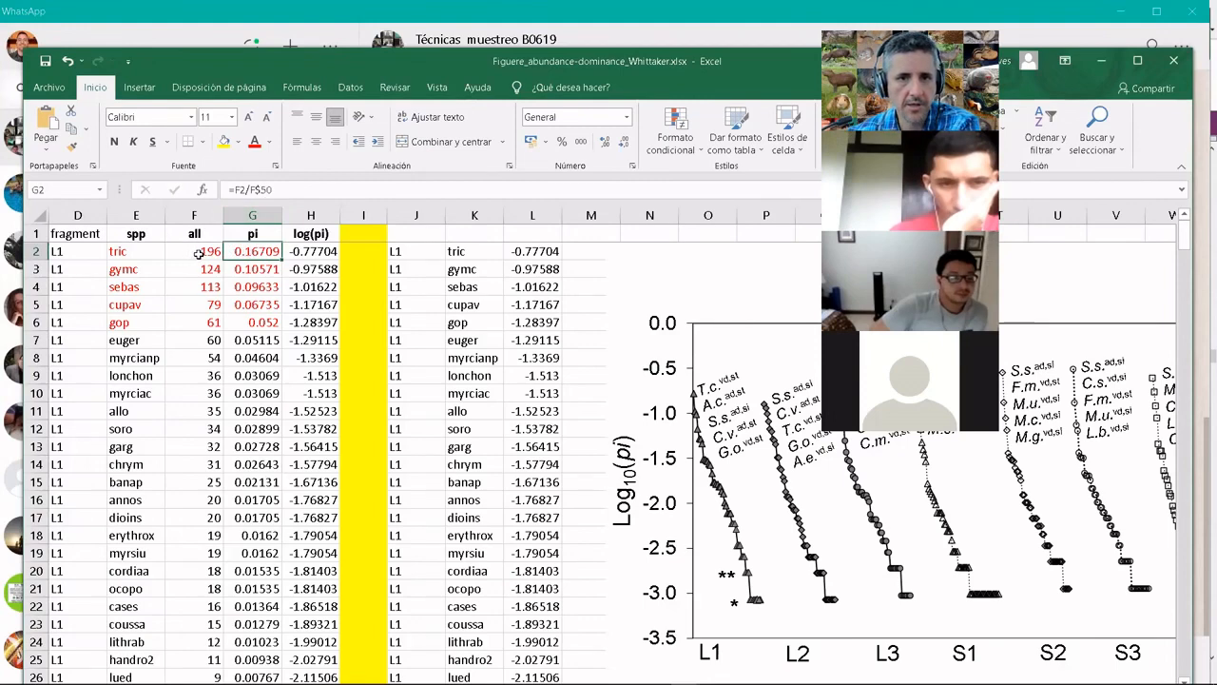
pyautogui.press('Left')
pyautogui.press('Right')
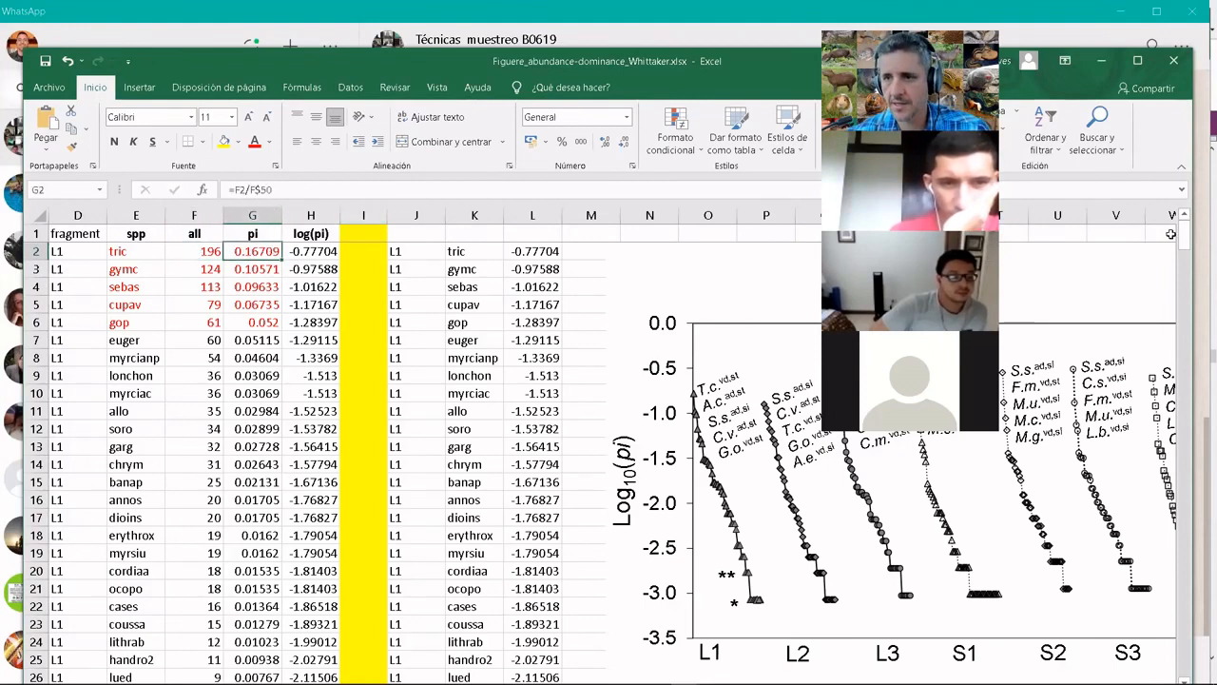
pyautogui.moveTo(1185, 240); pyautogui.dragTo(1184, 293)
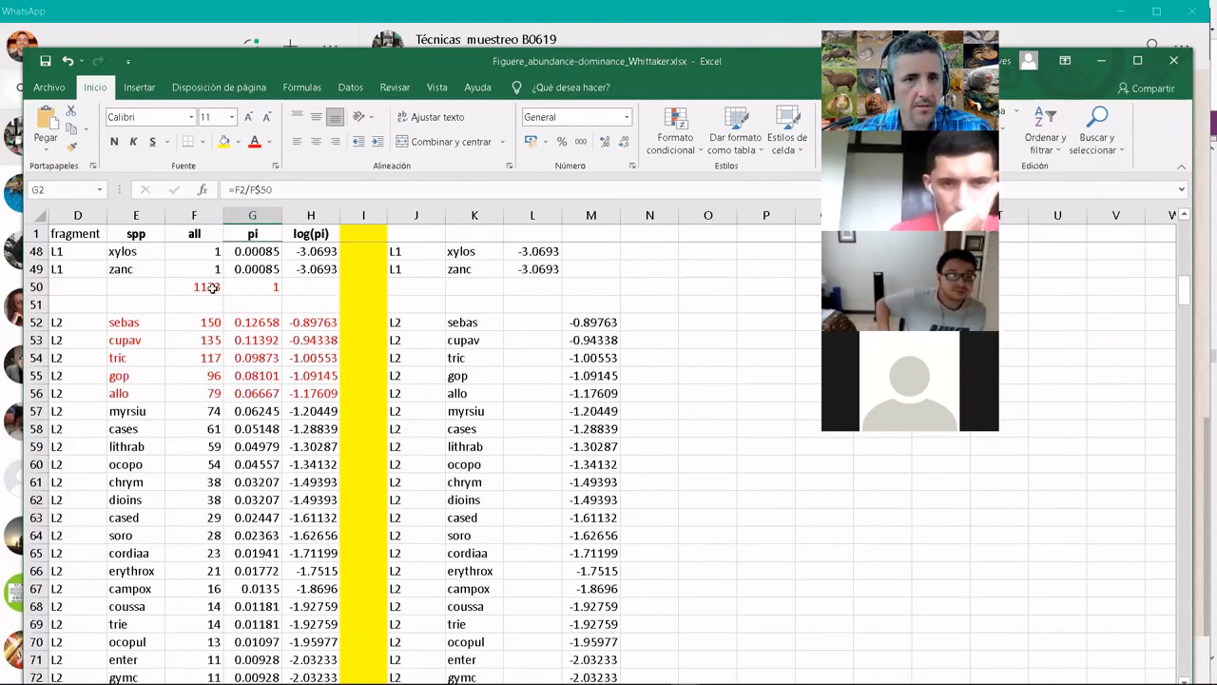
pyautogui.click(211, 286)
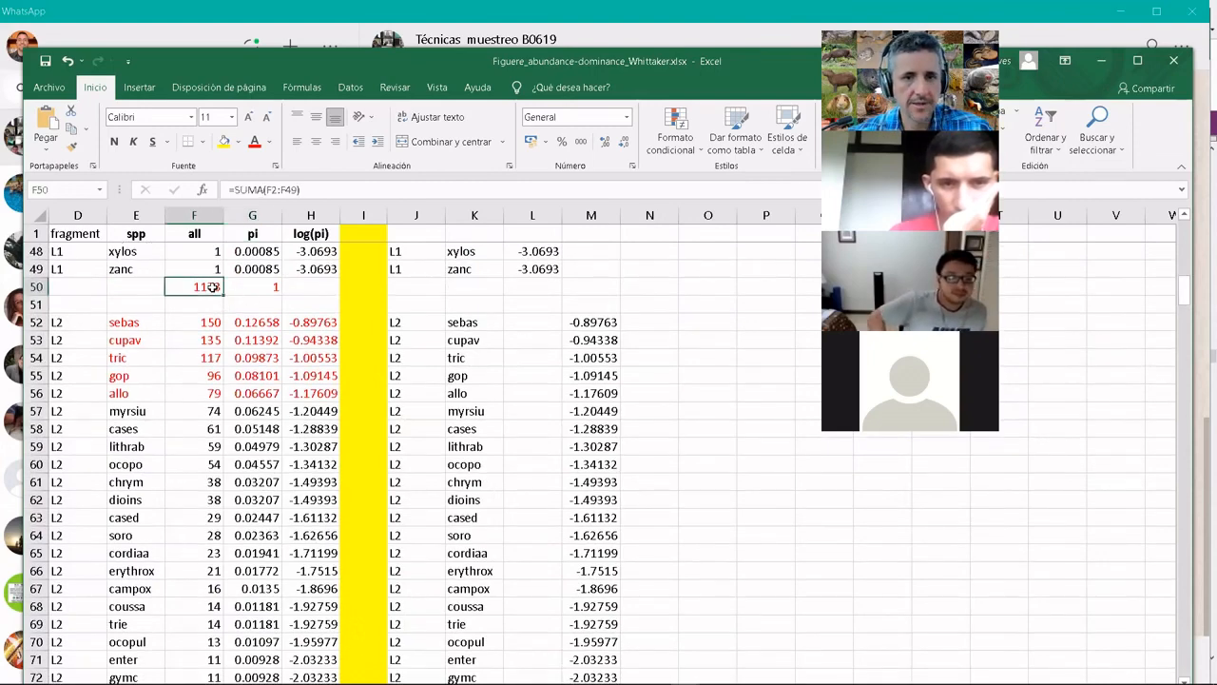
pyautogui.moveTo(1184, 302); pyautogui.dragTo(1184, 231)
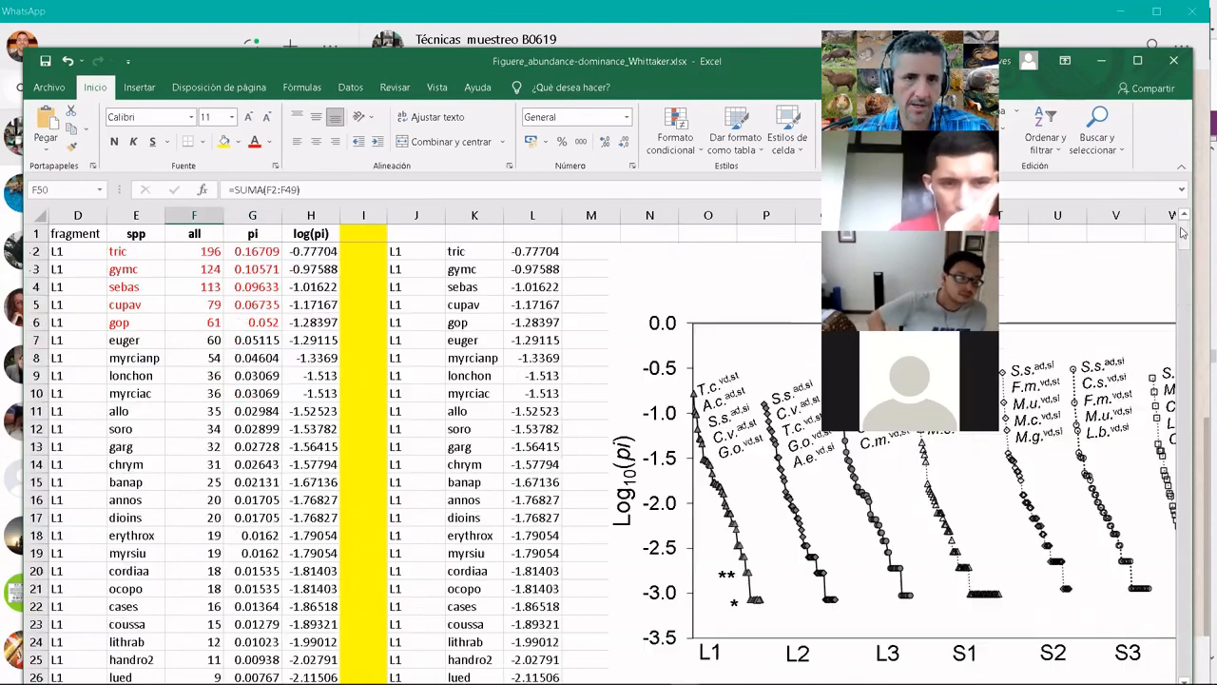
pyautogui.click(258, 255)
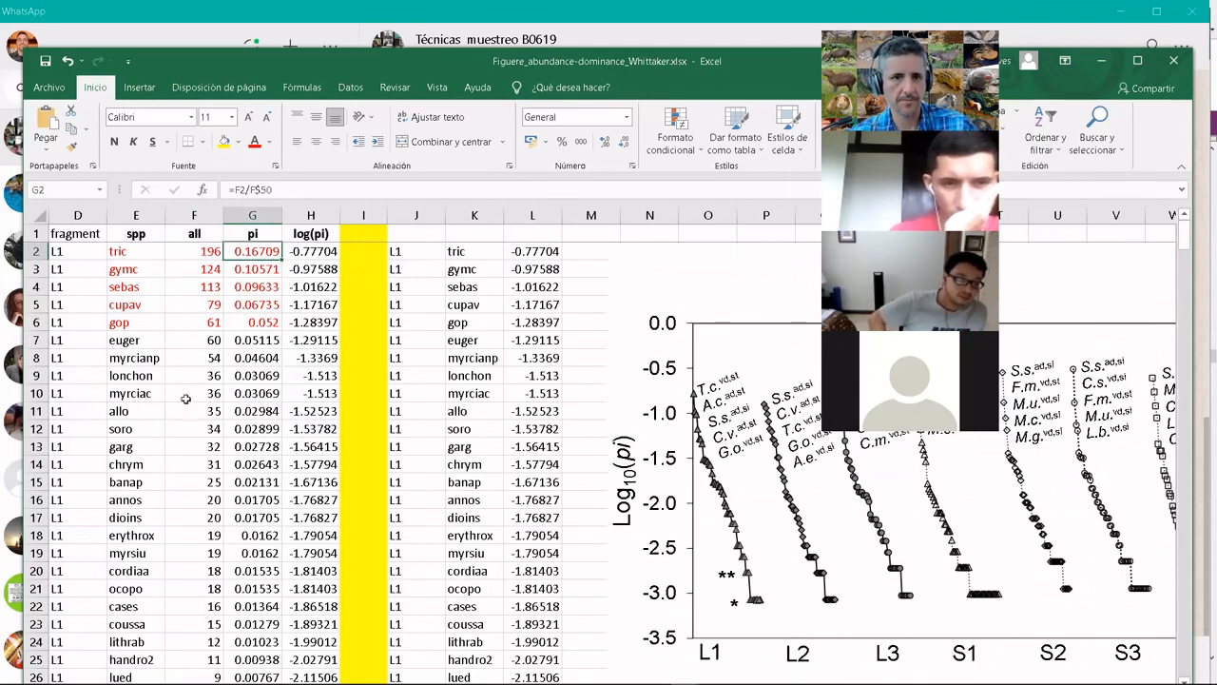
pyautogui.click(208, 418)
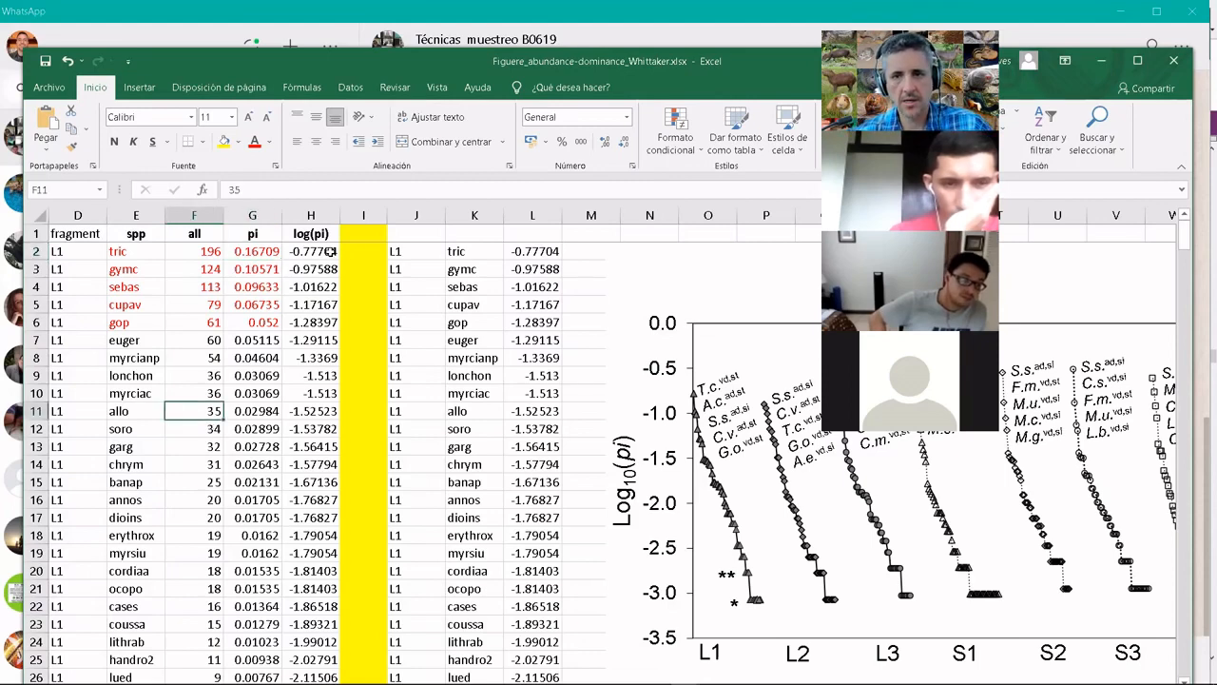
pyautogui.click(328, 251)
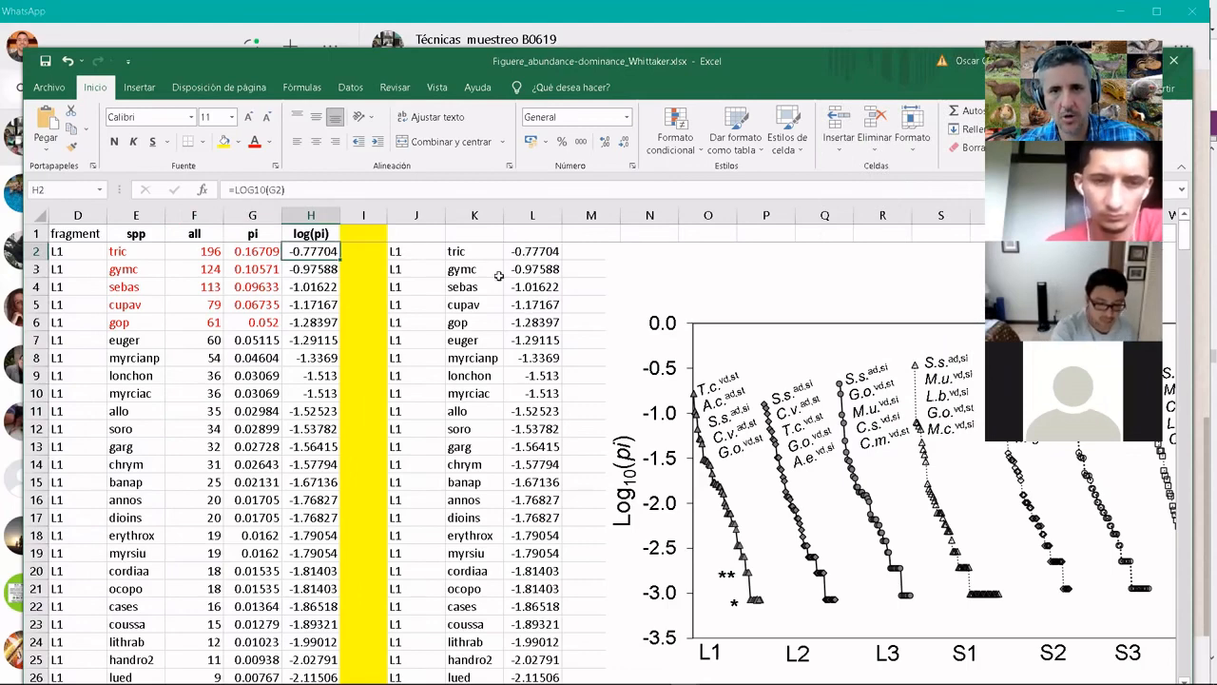
# - Examine the rearranged plotting data in columns J to M, checking how the L2 log(pi) values from M52 are offset from L1's
pyautogui.moveTo(408, 251); pyautogui.dragTo(587, 656)
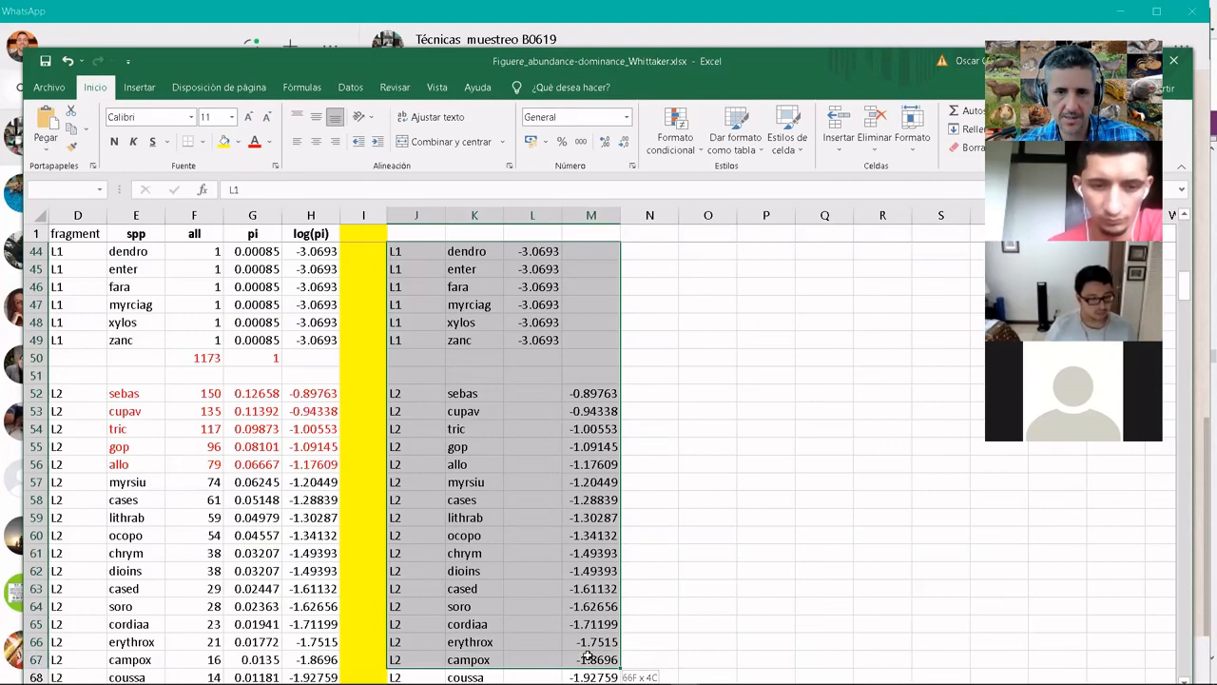
pyautogui.click(589, 393)
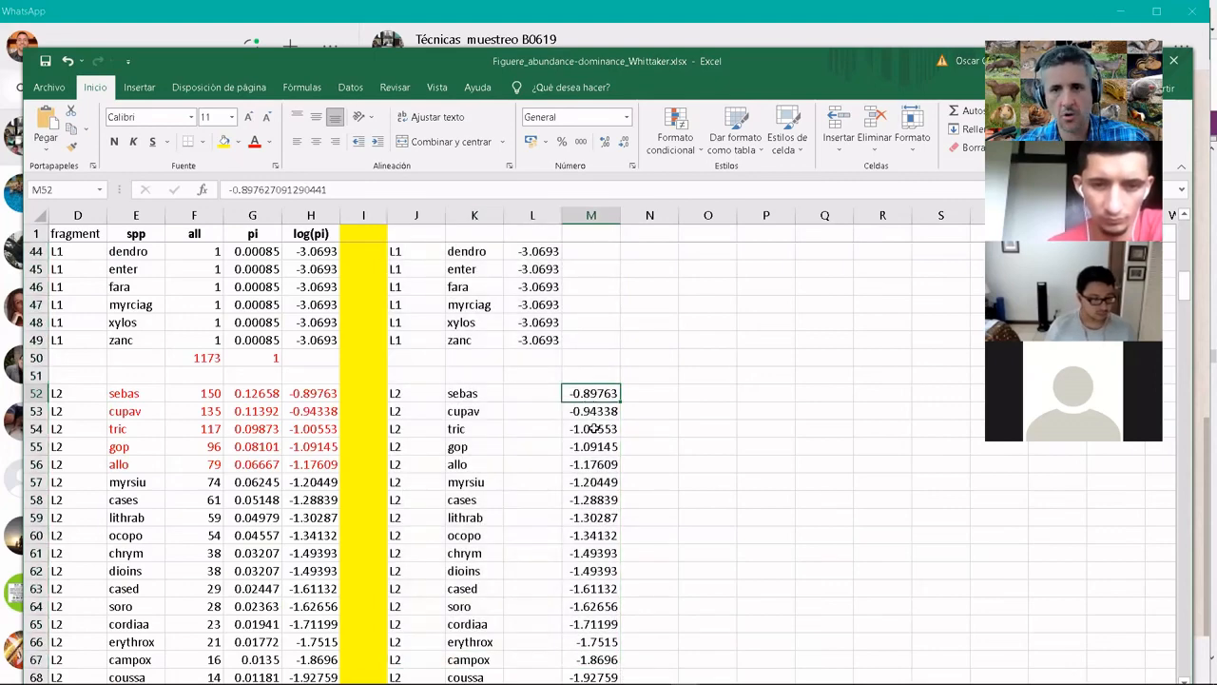
pyautogui.click(593, 428)
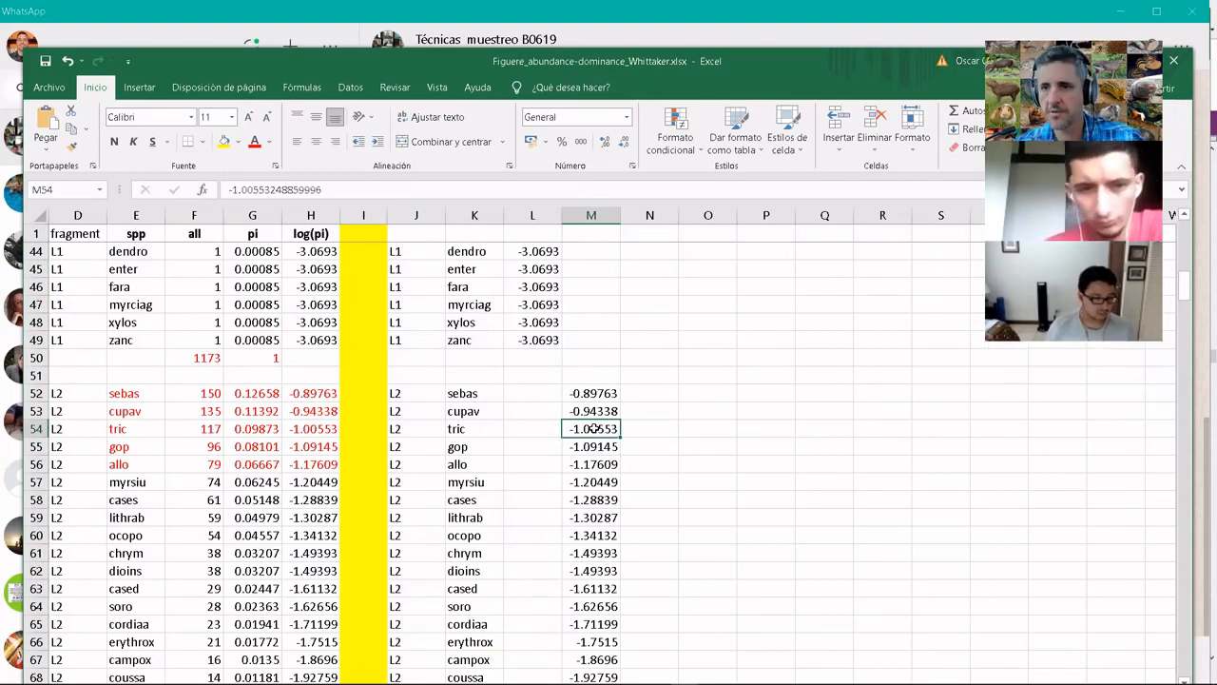
pyautogui.click(588, 400)
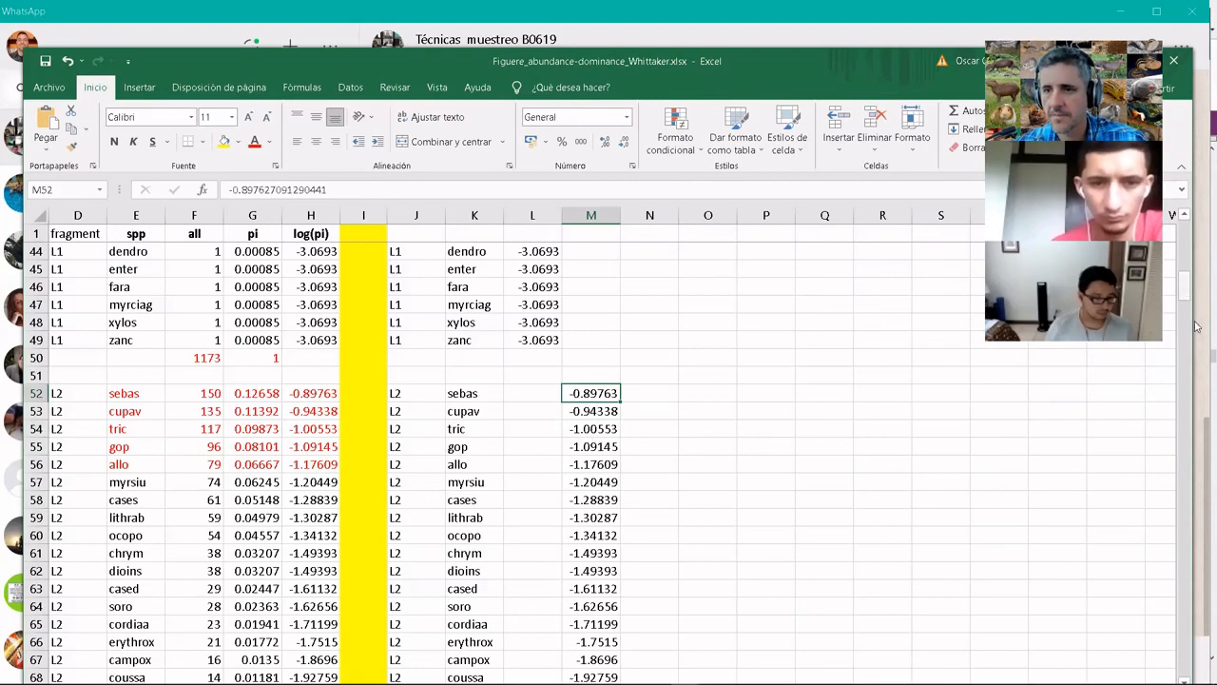
# - Look through the log(pi) plotting columns down to fragment S3, and select the abundance-dominance chart to show its source ranges
pyautogui.click(1188, 364)
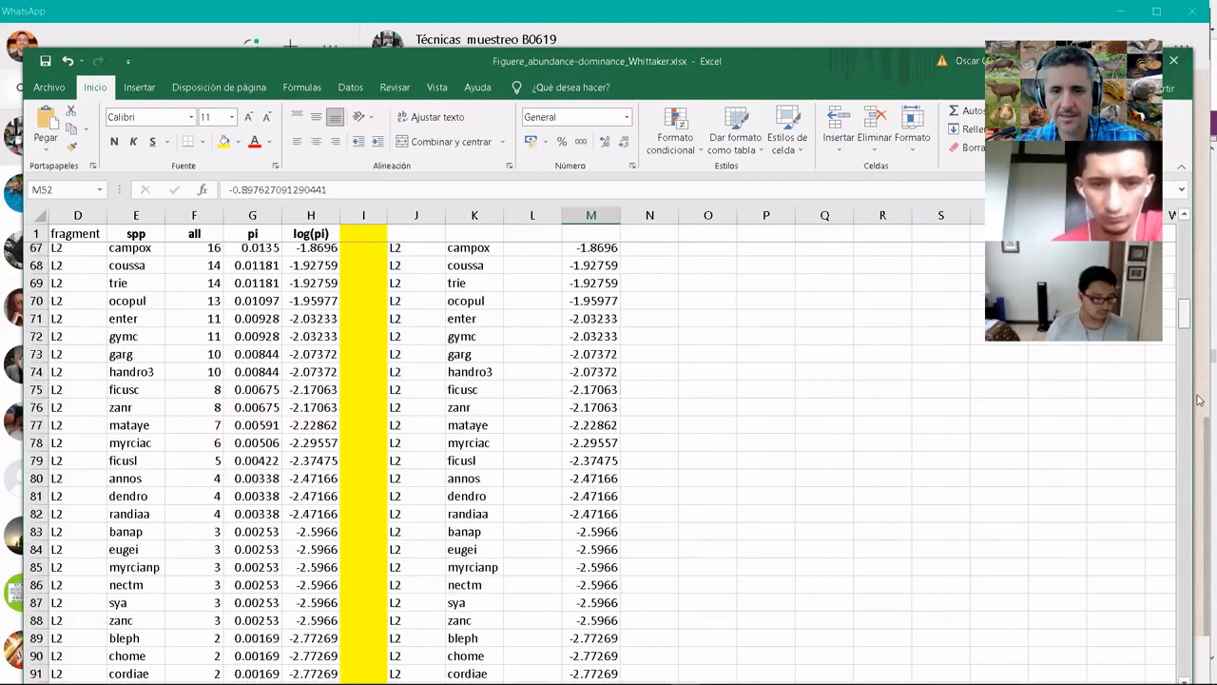
pyautogui.scroll(-20, 1197, 400)
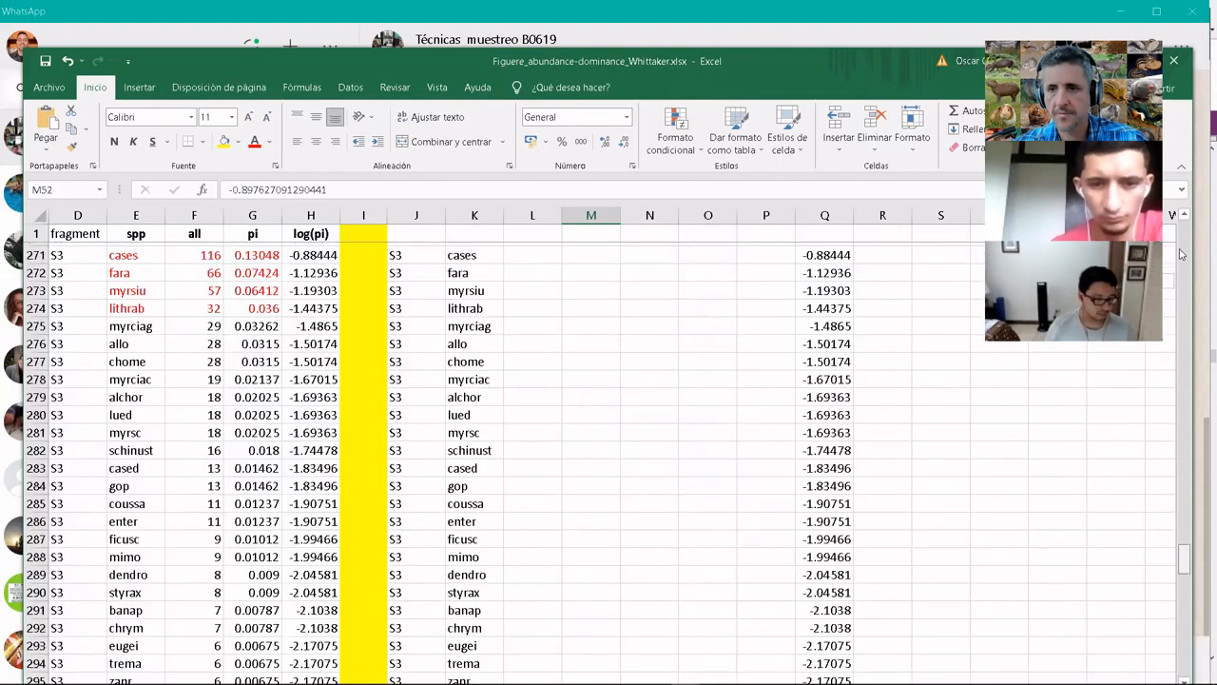
pyautogui.scroll(20, 1180, 251)
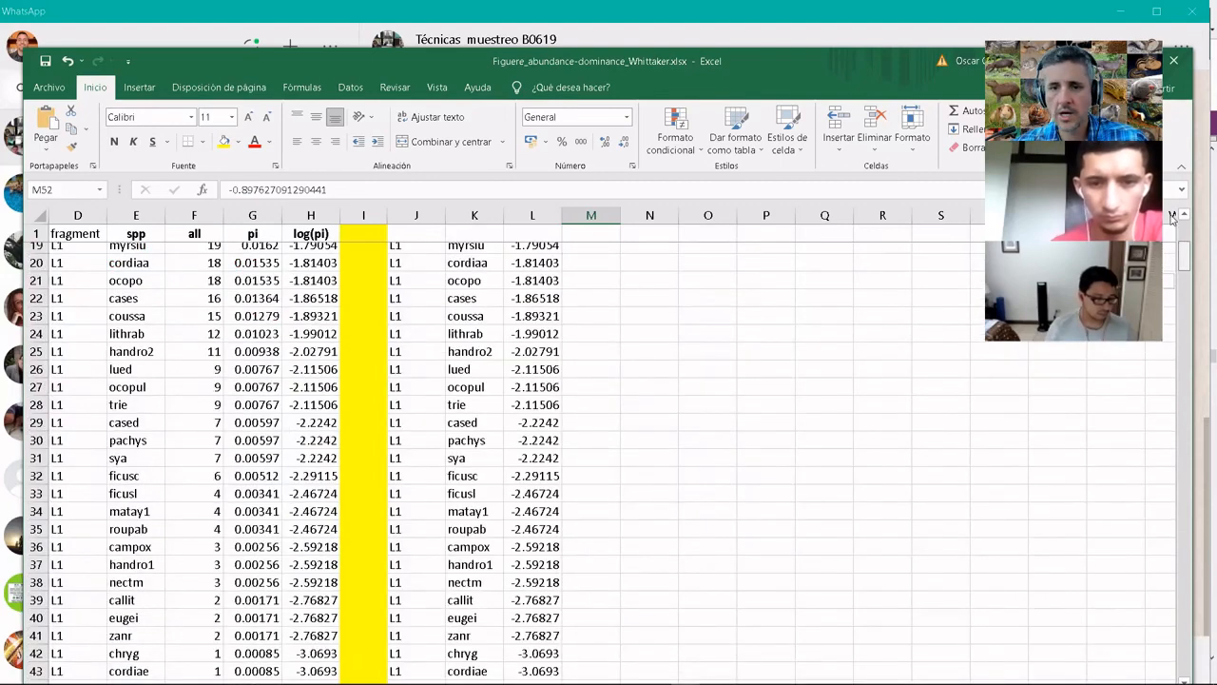
pyautogui.scroll(6, 1172, 217)
pyautogui.click(728, 361)
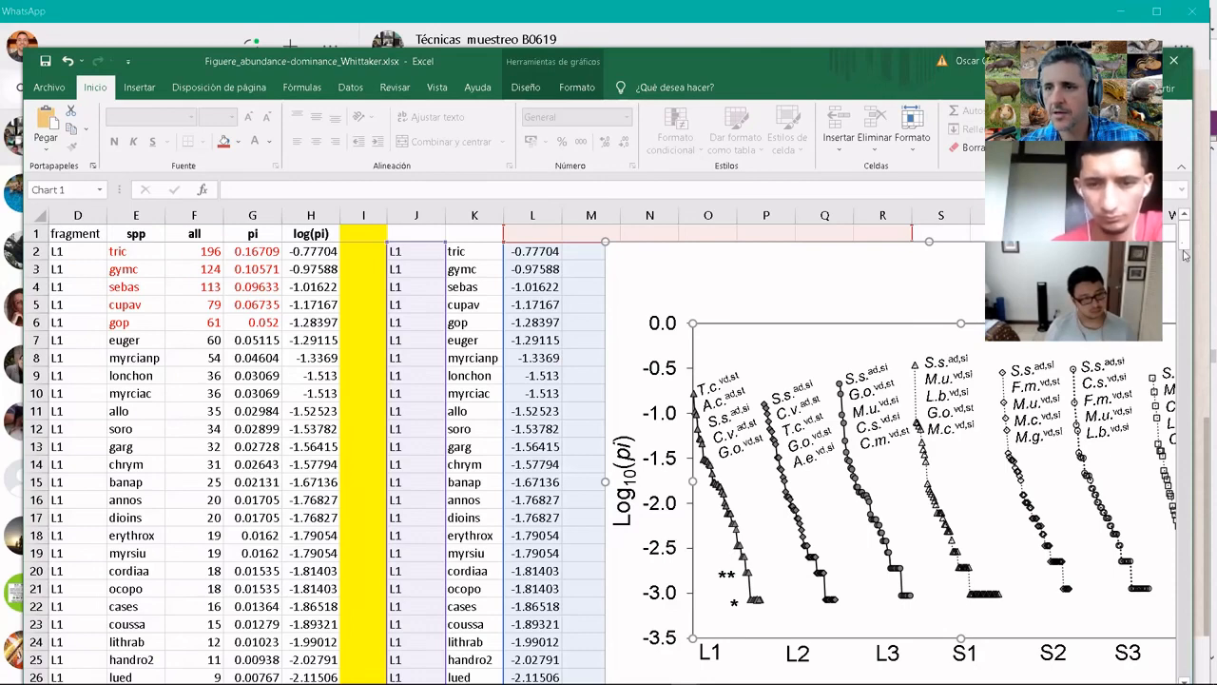
# - Examine the L1 curve's annotations in the abundance-dominance chart by selecting the double-asterisk text box and the species-label text box
pyautogui.moveTo(1200, 331); pyautogui.dragTo(1200, 662)
pyautogui.moveTo(1199, 604); pyautogui.dragTo(1179, 211)
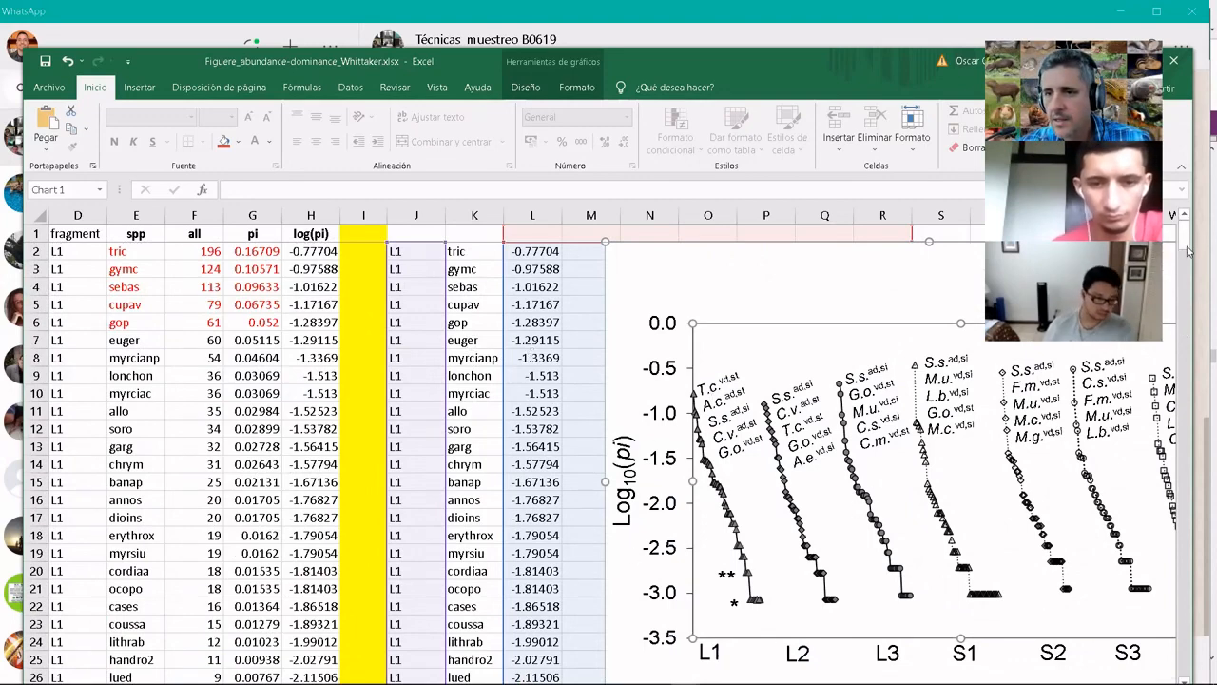
pyautogui.scroll(-2, 1186, 249)
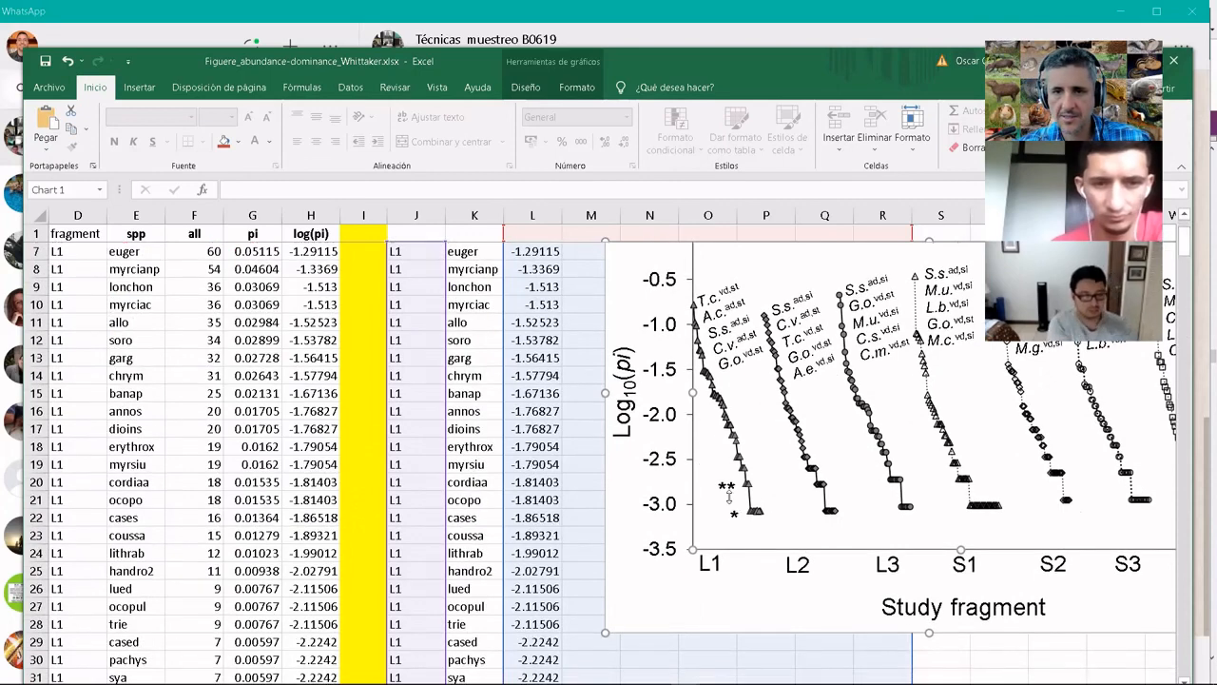
pyautogui.click(728, 494)
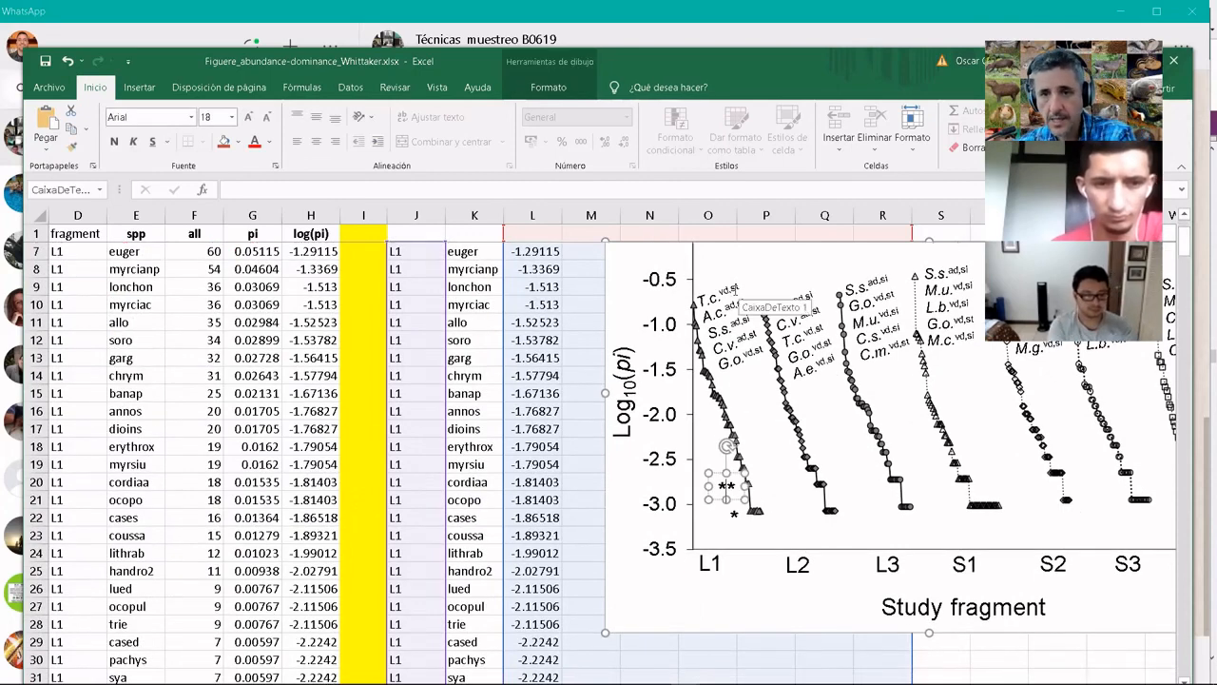
pyautogui.click(736, 288)
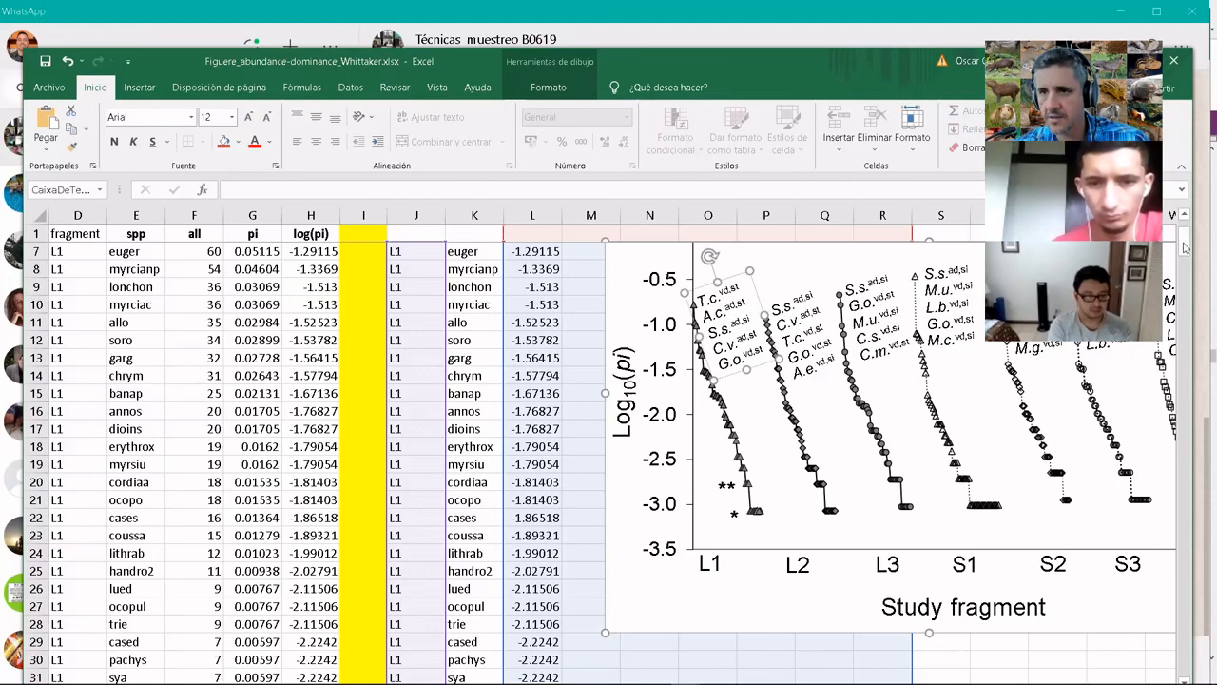
# - Deselect the chart's text box and review the whole abundance-dominance chart down to its study fragment axis
pyautogui.moveTo(1185, 255); pyautogui.dragTo(1185, 238)
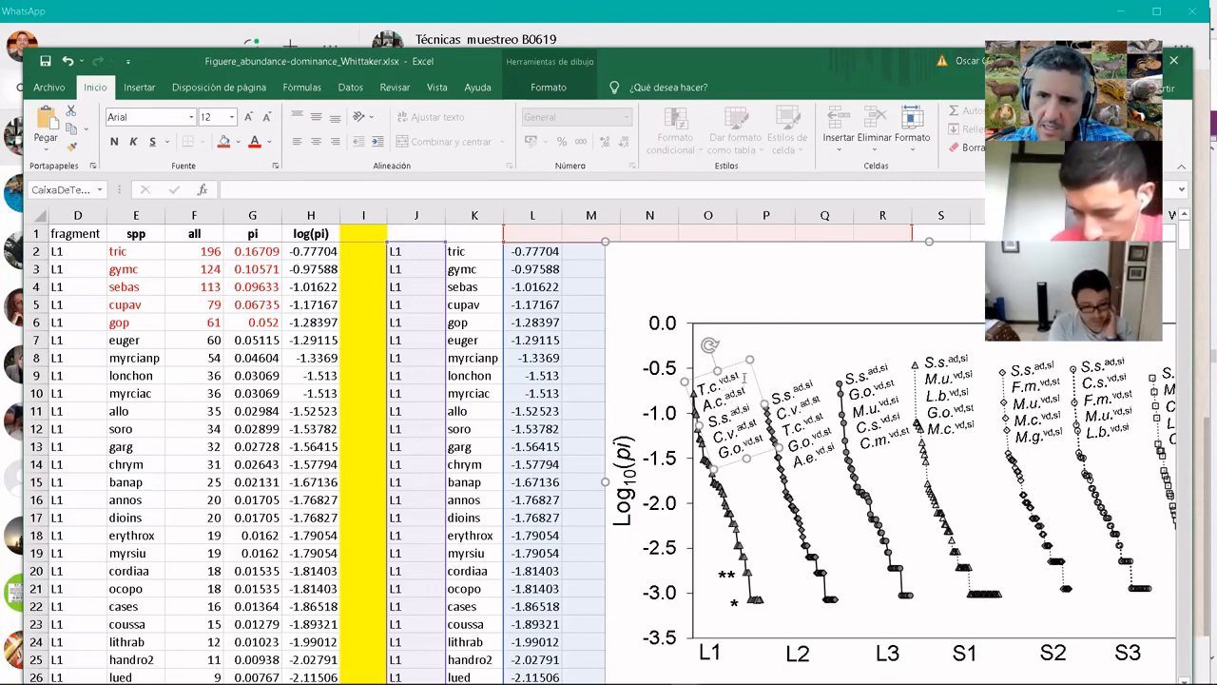
pyautogui.press('Escape')
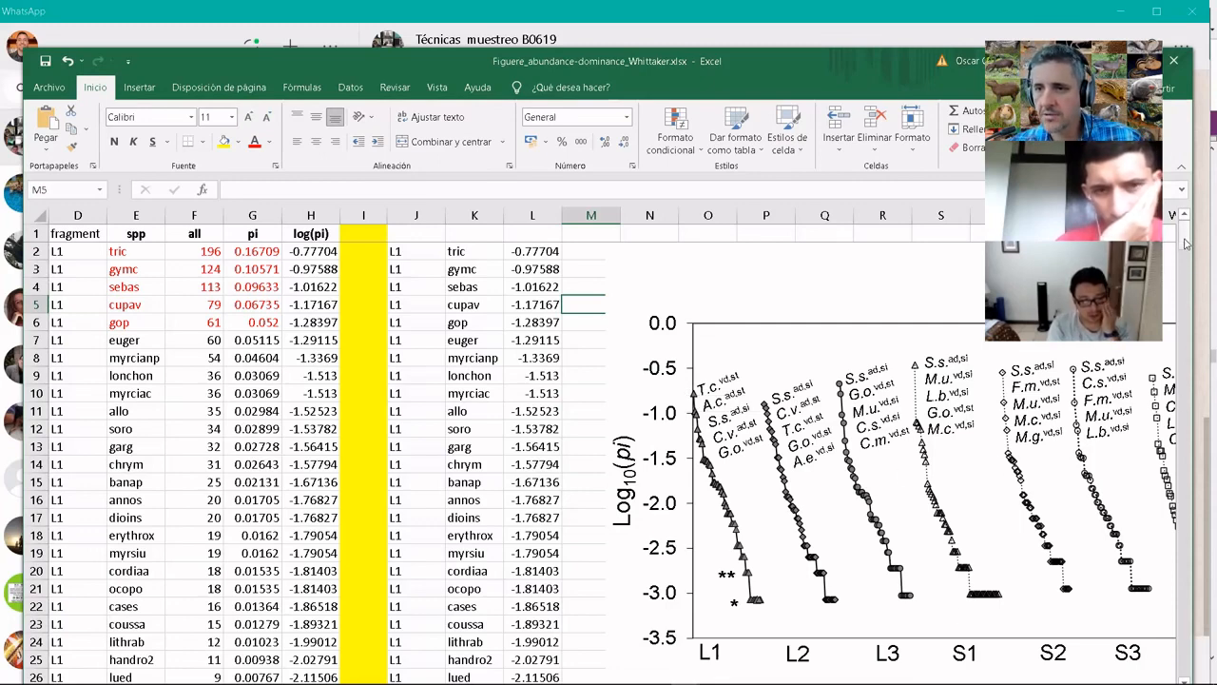
pyautogui.moveTo(1189, 256); pyautogui.dragTo(1188, 238)
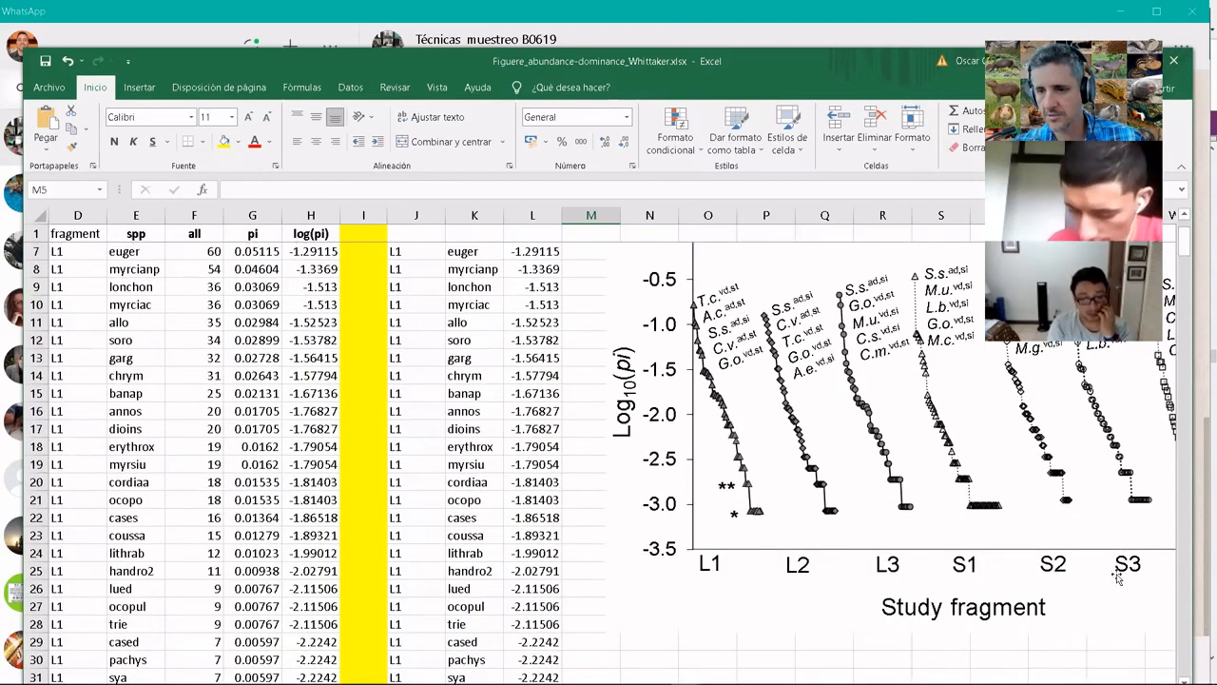